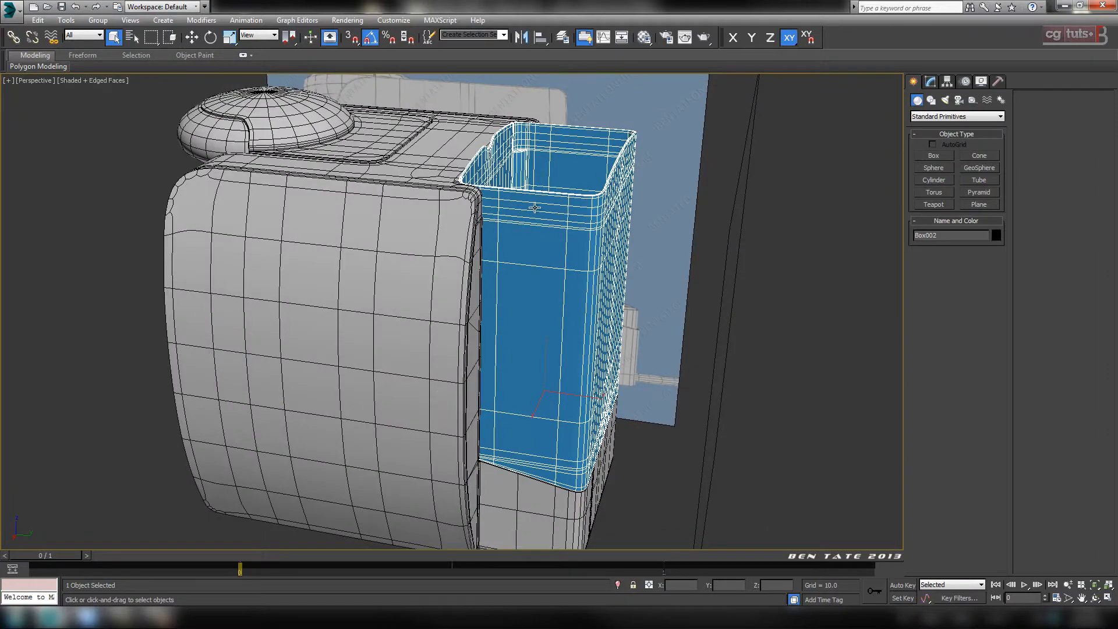
Step: Hide every object except the selected water tank
middle_click_drag(534, 207, 585, 298, "alt")
right_click(585, 297)
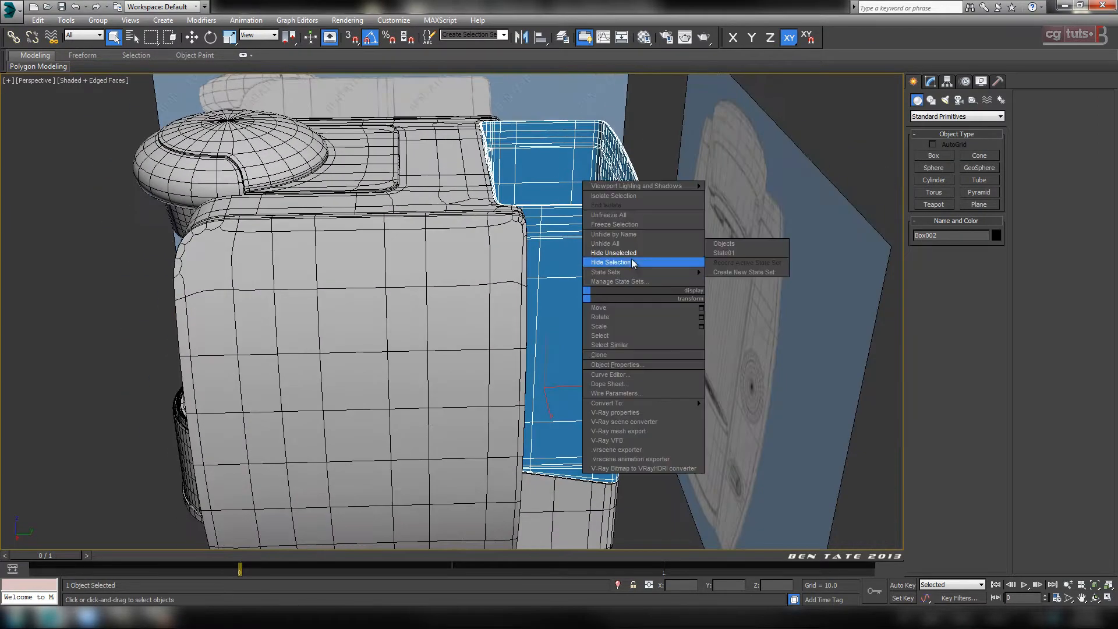
left_click(629, 254)
middle_click_drag(634, 334, 634, 386, "alt")
Step: Remove the TurboSmooth modifier from the water tank so only its Editable Poly remains
key("alt+w")
right_click(352, 242)
key("alt+w")
middle_click_drag(549, 374, 527, 358)
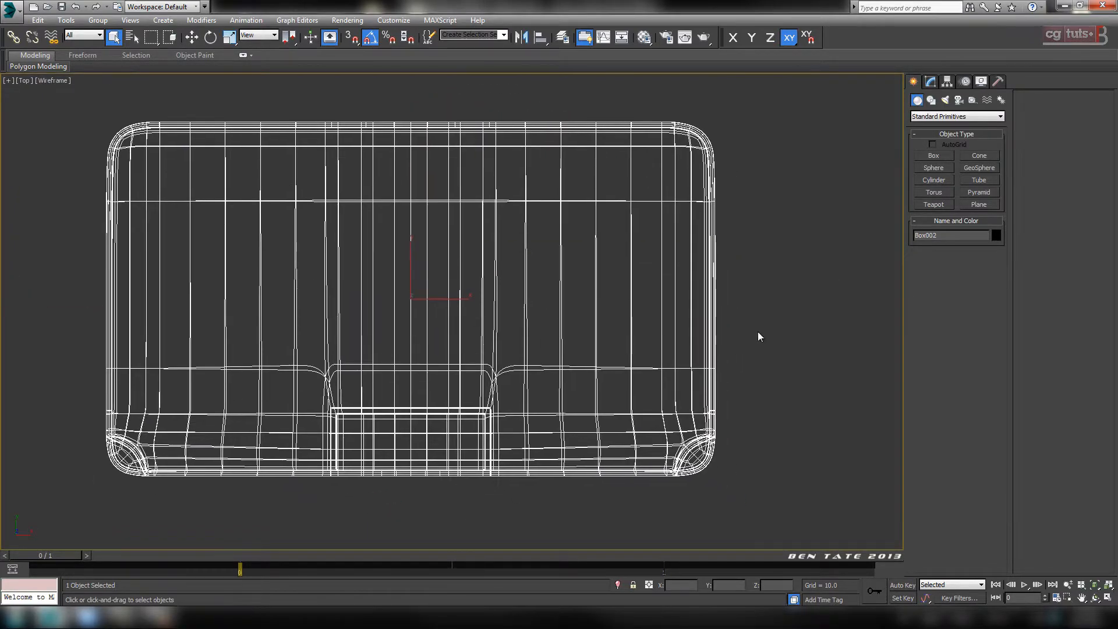
left_click(929, 83)
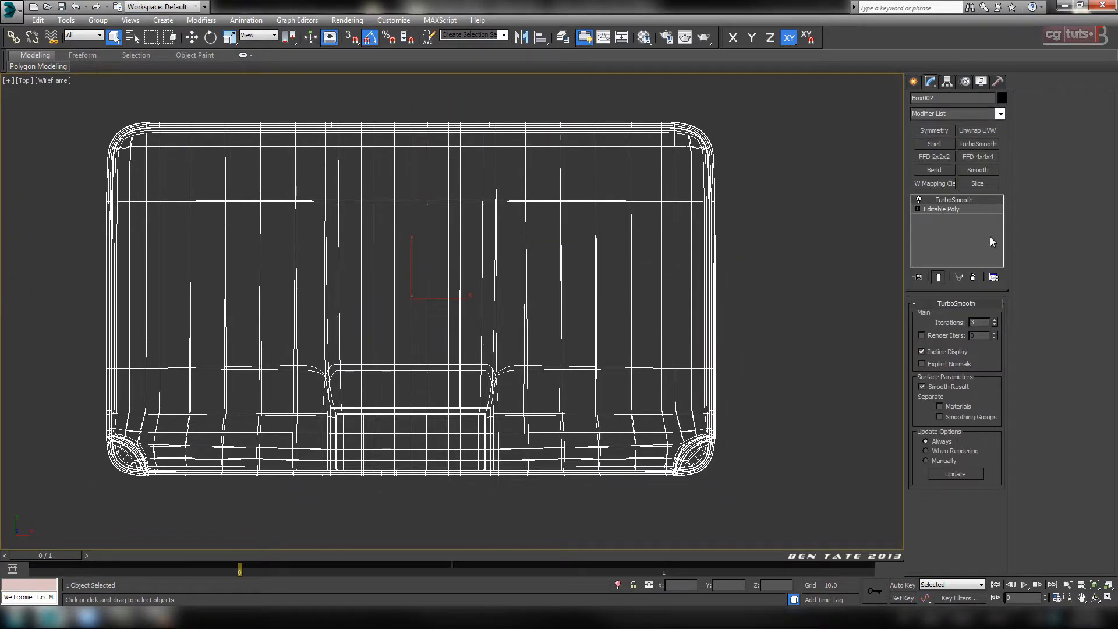
left_click(972, 277)
Step: Delete all polygons in the negative X half of the tank, using the Top view to select them
left_click(969, 317)
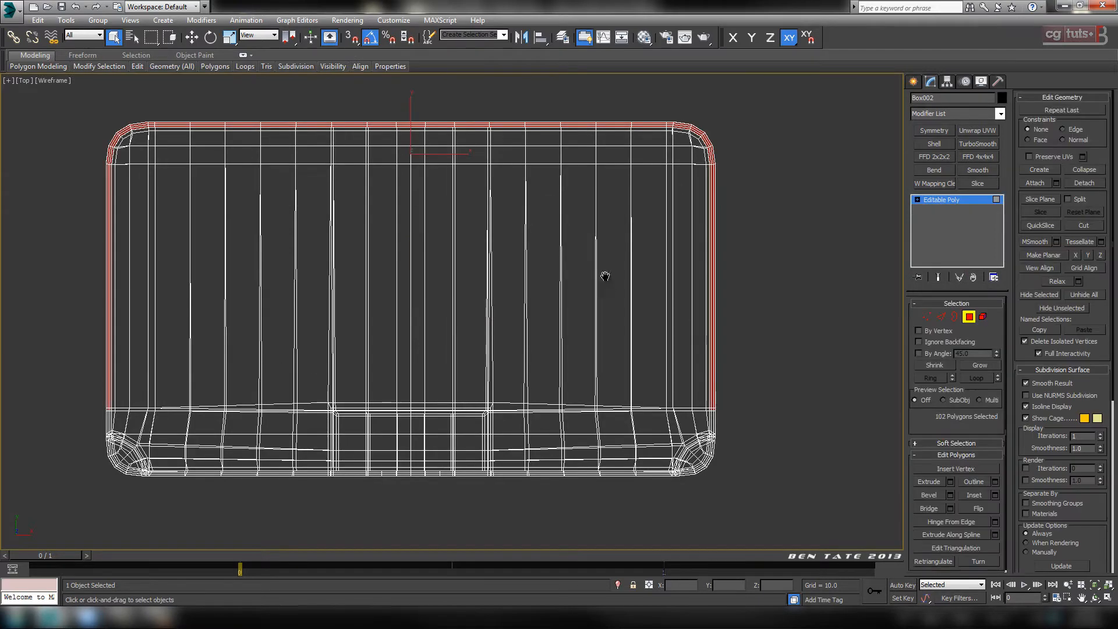
middle_click_drag(604, 274, 649, 282)
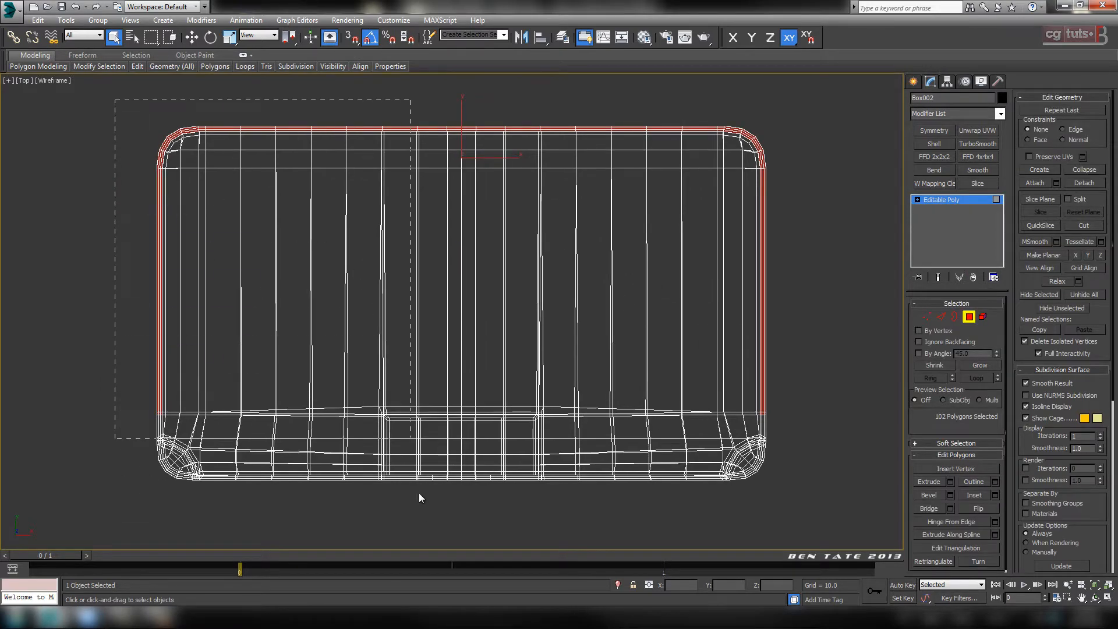
left_click_drag(452, 530, 456, 531)
key("alt+w")
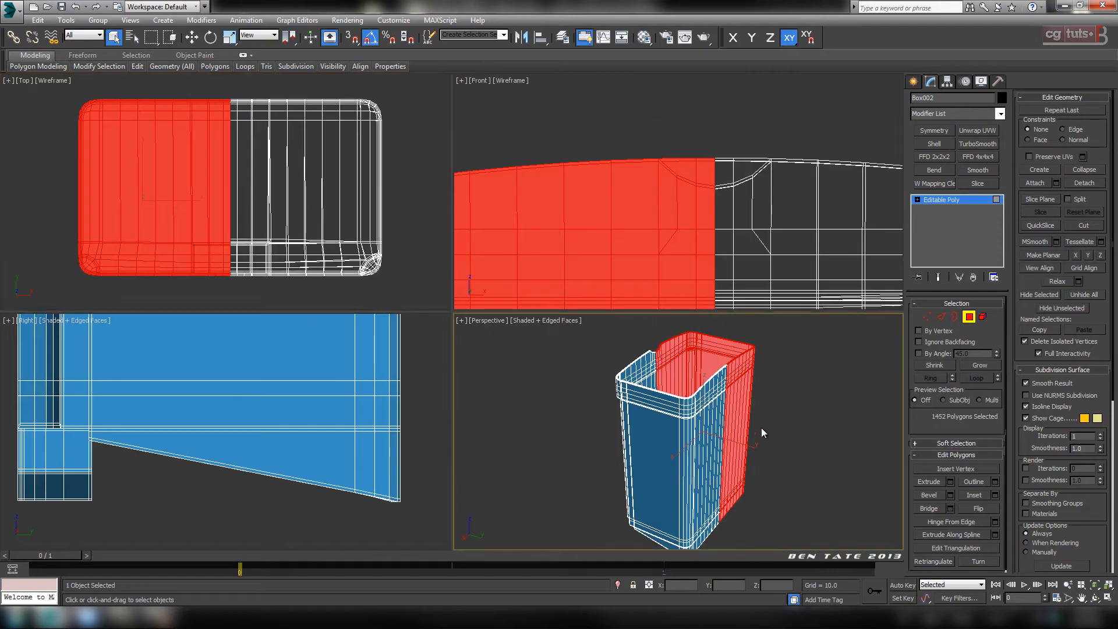
key("alt+w")
key("Delete")
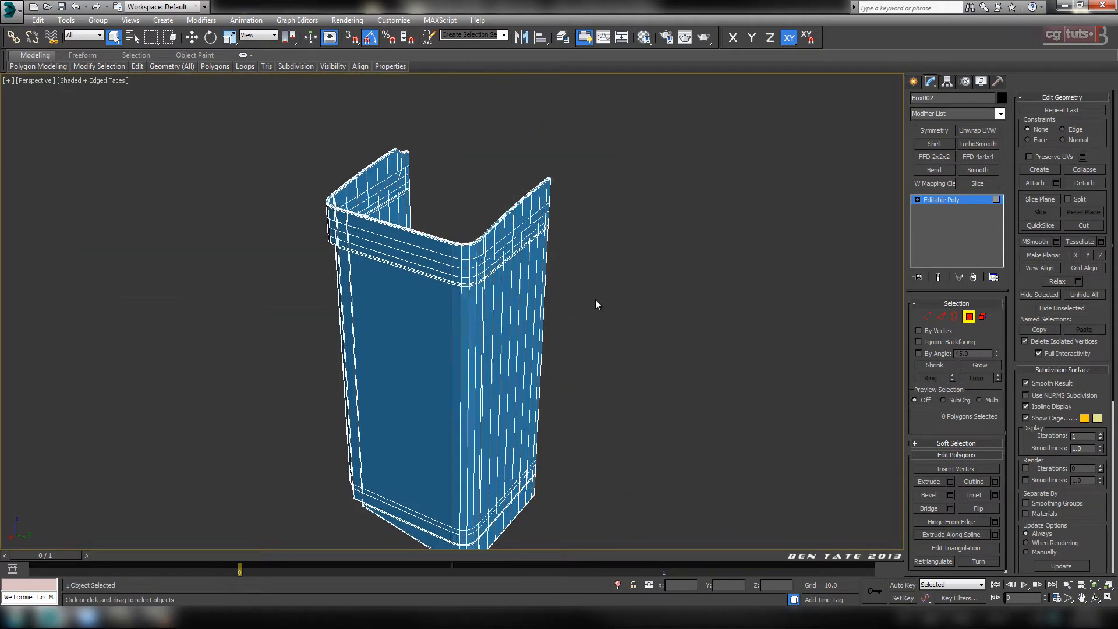
Step: Examine the remaining half of the tank and the reference photo of the real water tank in Windows Photo Viewer
middle_click_drag(595, 299, 677, 342, "alt")
scroll(693, 342, "up", 3)
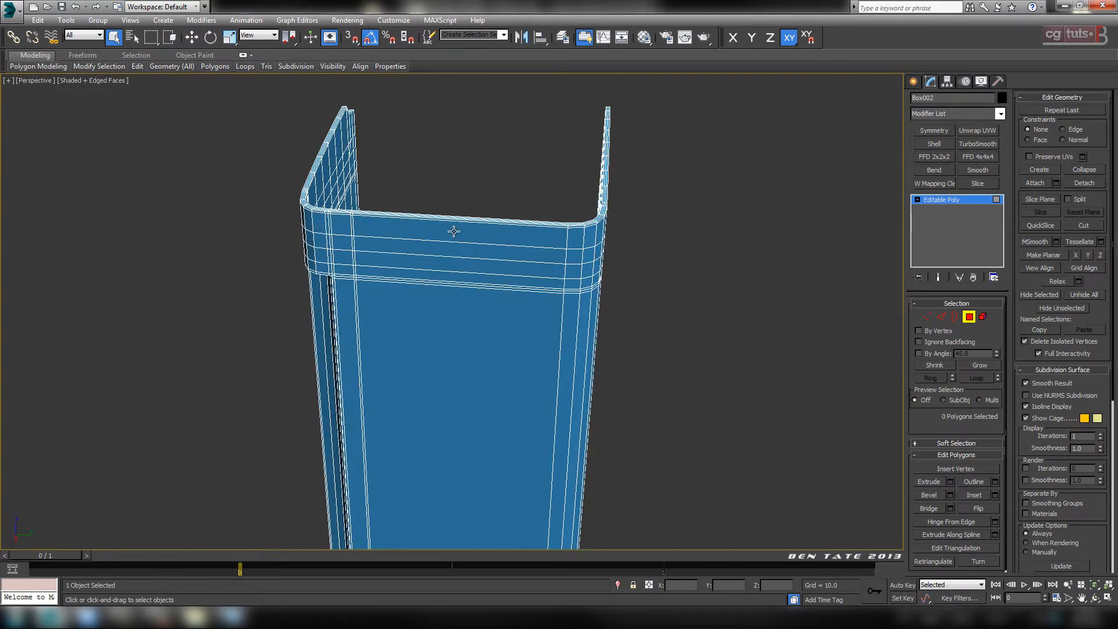
middle_click_drag(453, 231, 524, 280, "alt")
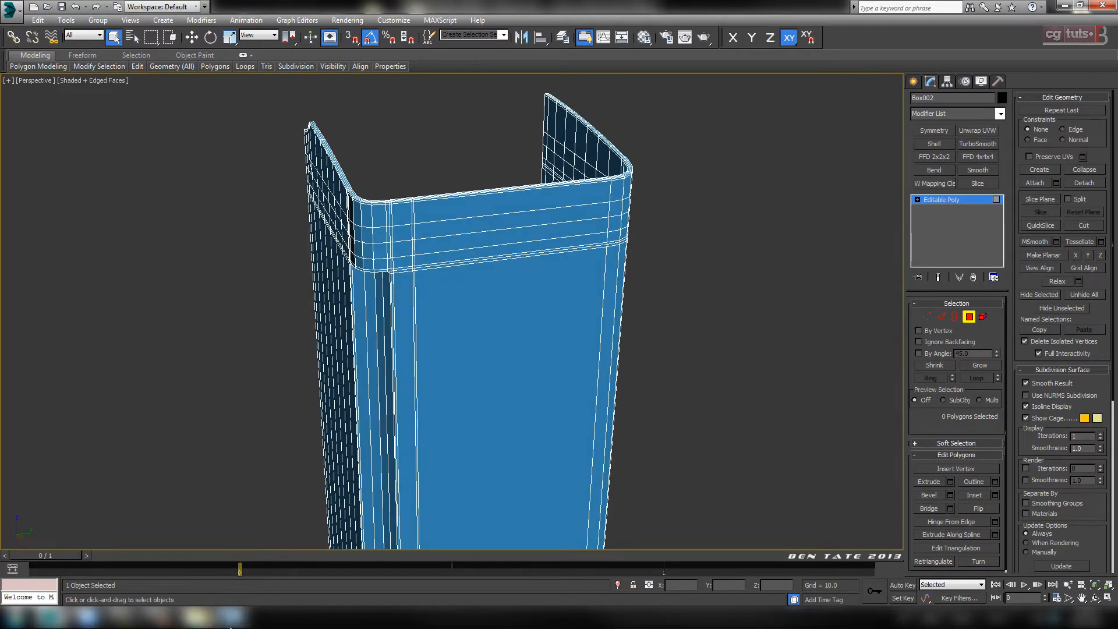
left_click(232, 616)
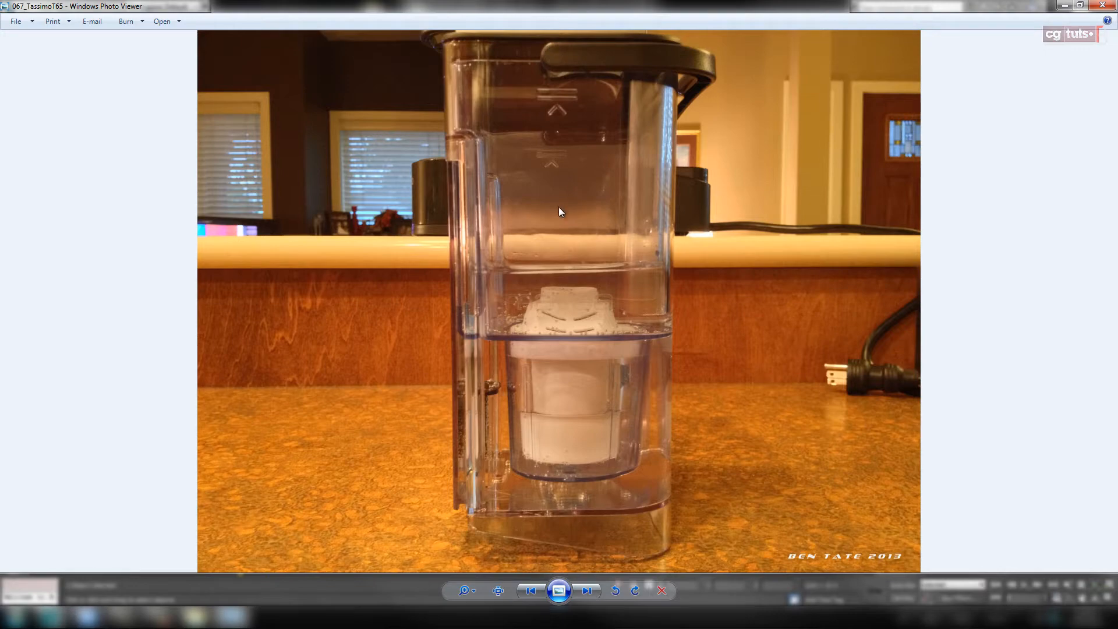
left_click(61, 616)
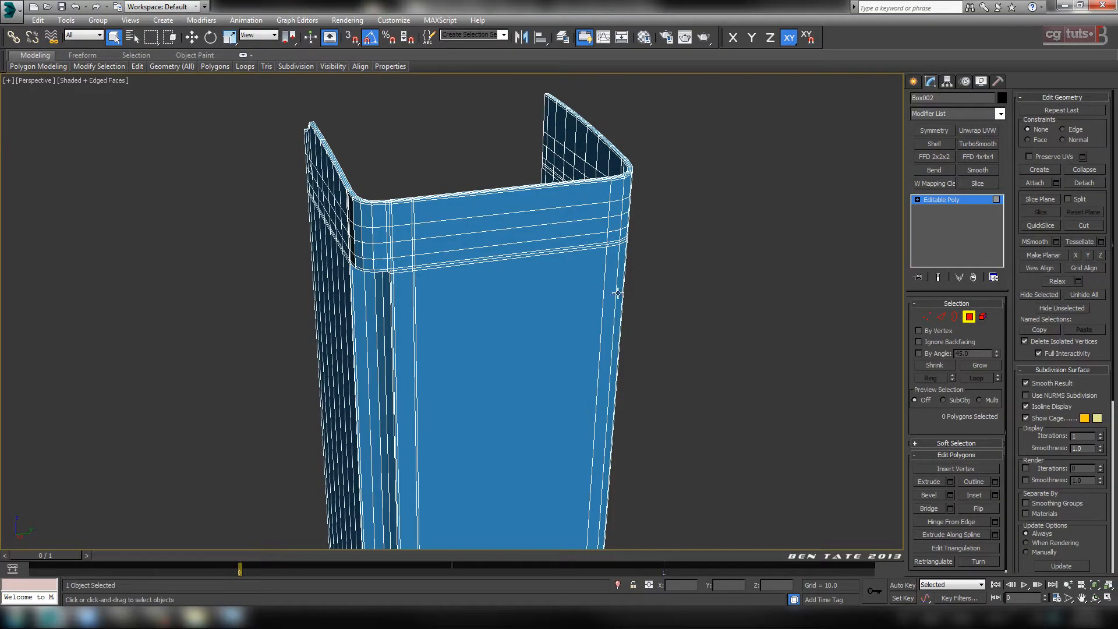
Step: Connect the vertical edges just below the tank's rim to add a horizontal edge loop, working in the wireframe Right view
middle_click_drag(618, 293, 637, 320, "alt")
key("alt+w")
key("alt+w")
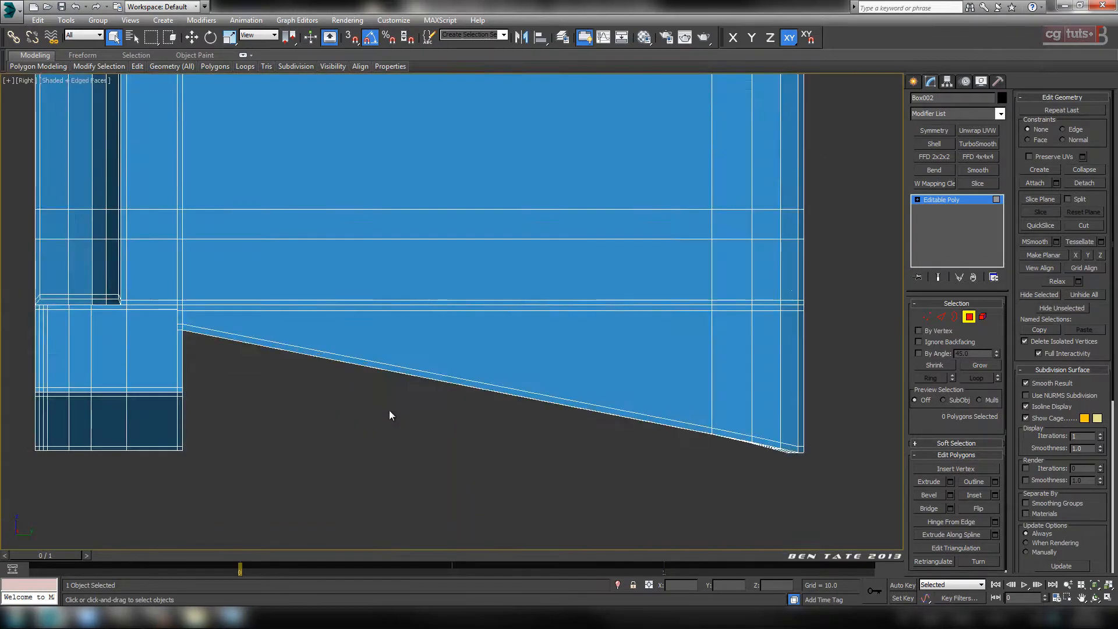
scroll(563, 367, "down", 5)
scroll(548, 319, "up", 3)
scroll(520, 294, "up", 3)
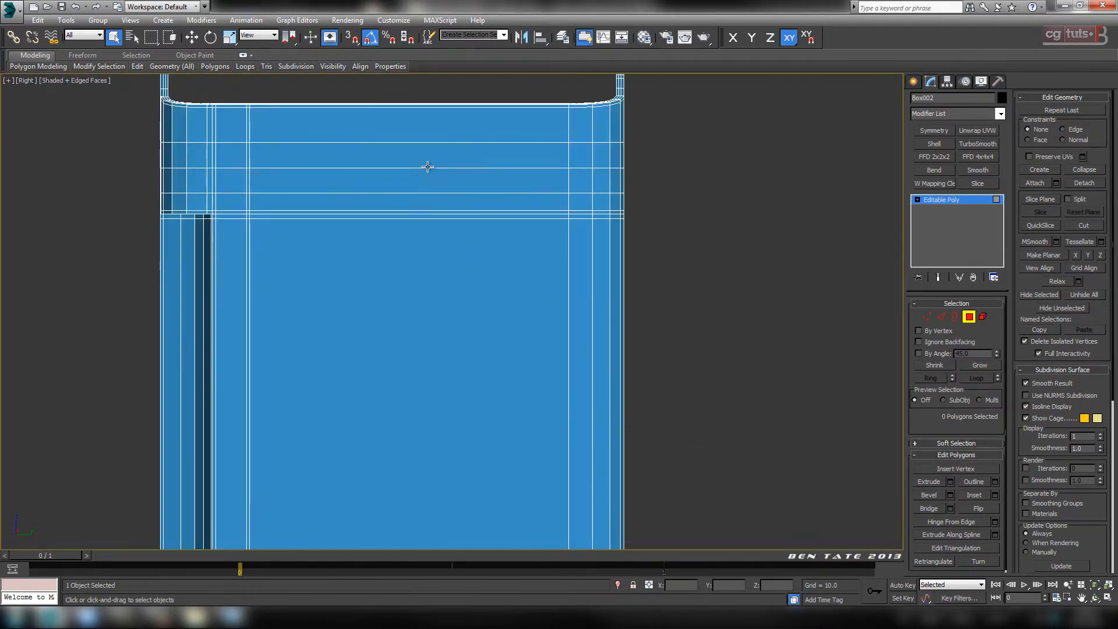
mouse_move(427, 167)
middle_mouse_down()
mouse_move(497, 307)
mouse_move(533, 286)
mouse_move(509, 247)
mouse_move(511, 309)
mouse_move(521, 270)
middle_mouse_up()
key("F3")
scroll(533, 286, "up", 2)
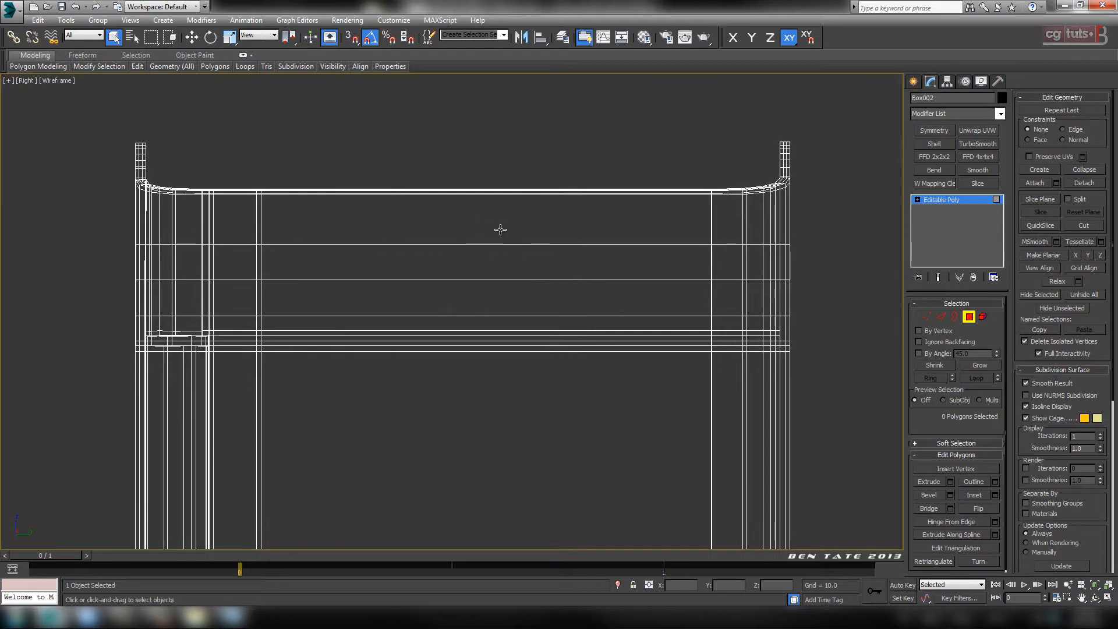
left_click(940, 318)
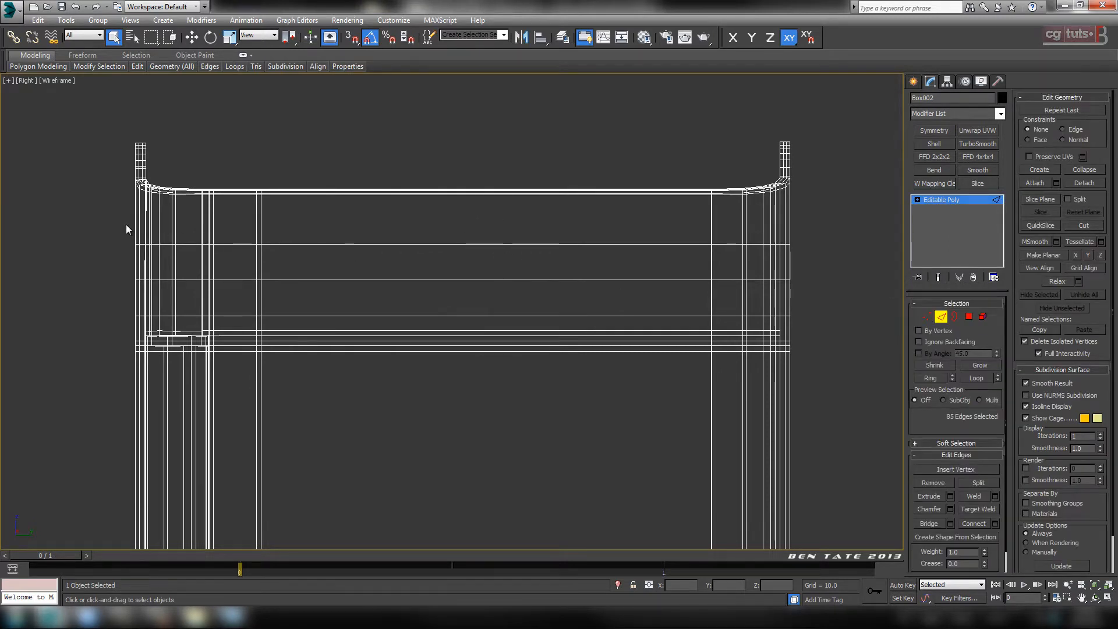
left_click_drag(126, 224, 812, 233)
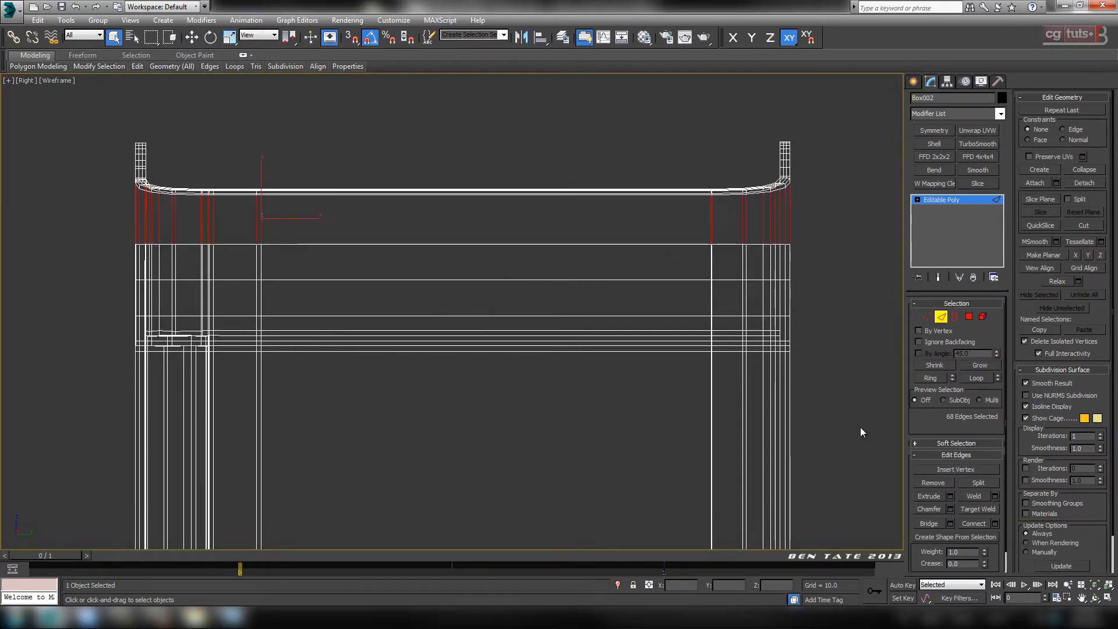
left_click(987, 522)
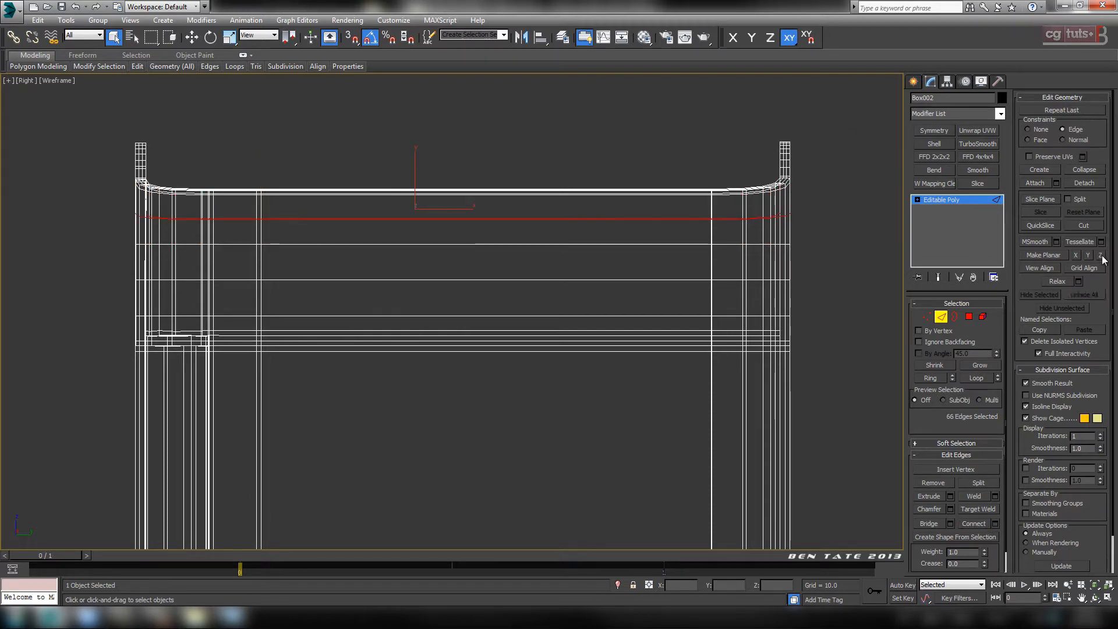
Step: Flatten the new horizontal loop along Z with the Edge constraint and move it slightly down from the rim
middle_click_drag(619, 259, 666, 267)
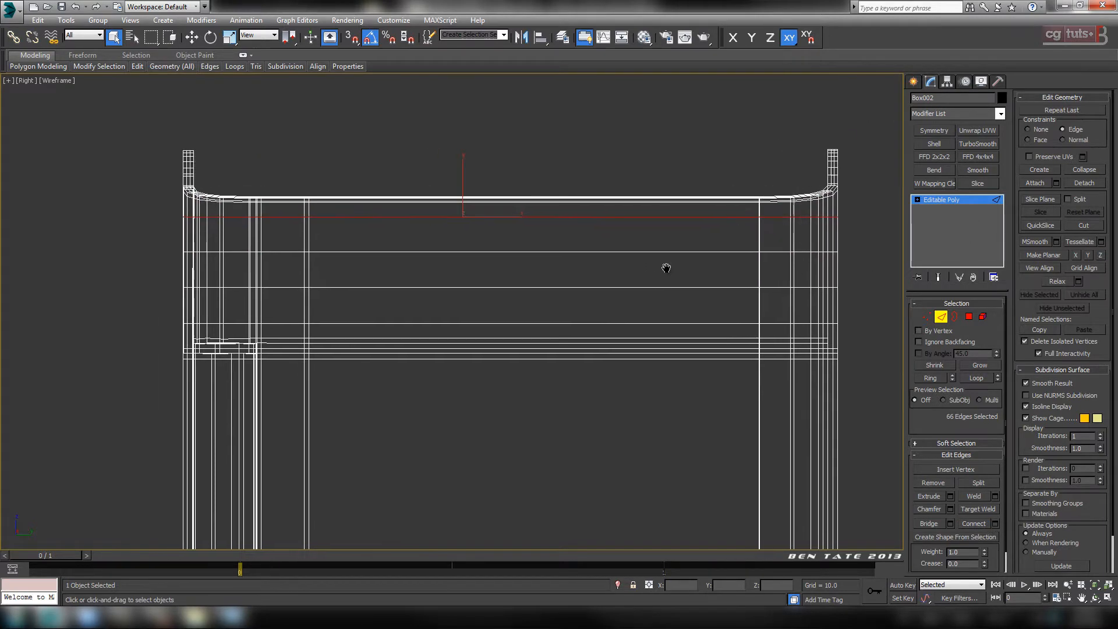
left_click(197, 39)
left_click_drag(461, 173, 464, 180)
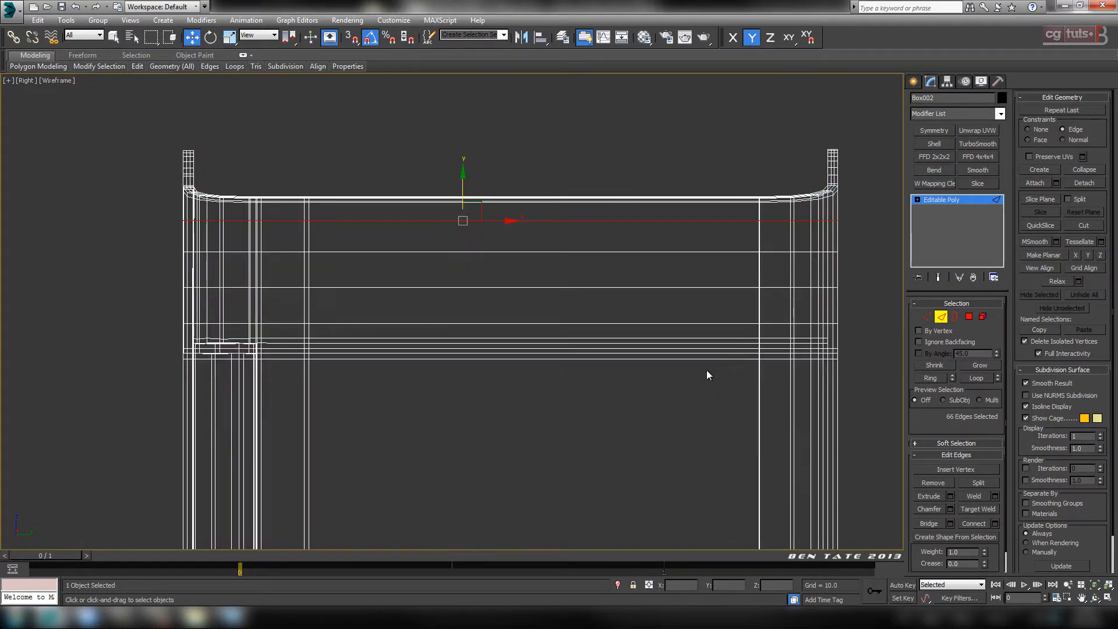
key("alt+w")
right_click(713, 370)
key("alt+w")
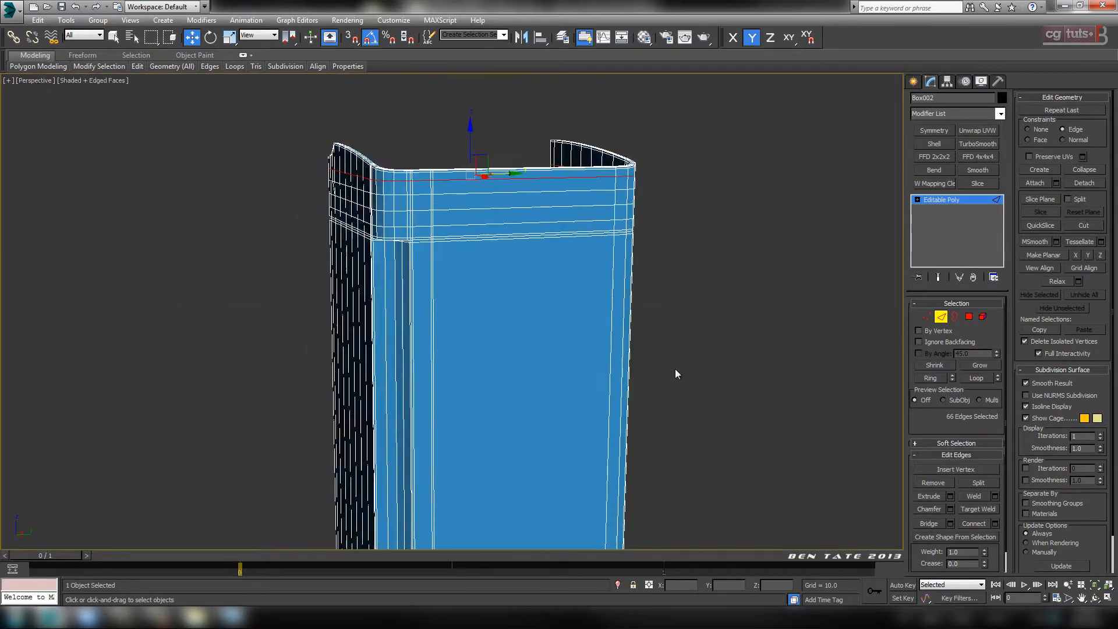
middle_click_drag(597, 368, 686, 369, "alt")
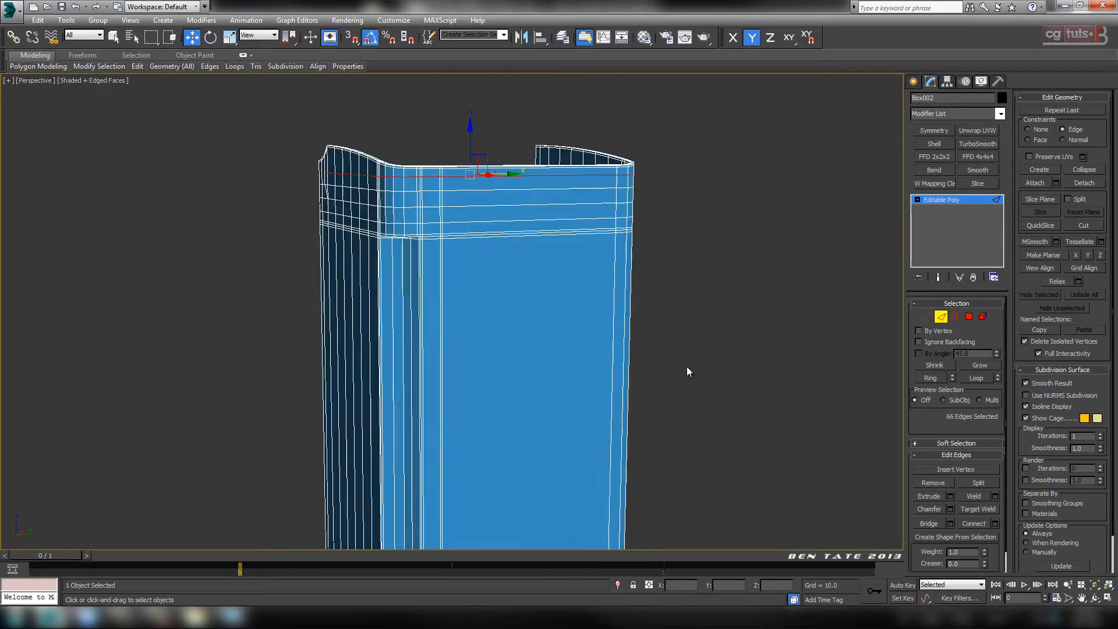
Step: Add one vertical edge loop through the middle of the tank's side by connecting the horizontal edges with 1 segment, pinch 0 and slide 0
key("alt+w")
right_click(668, 192)
right_click(290, 379)
key("alt+w")
middle_click_drag(594, 341, 569, 324)
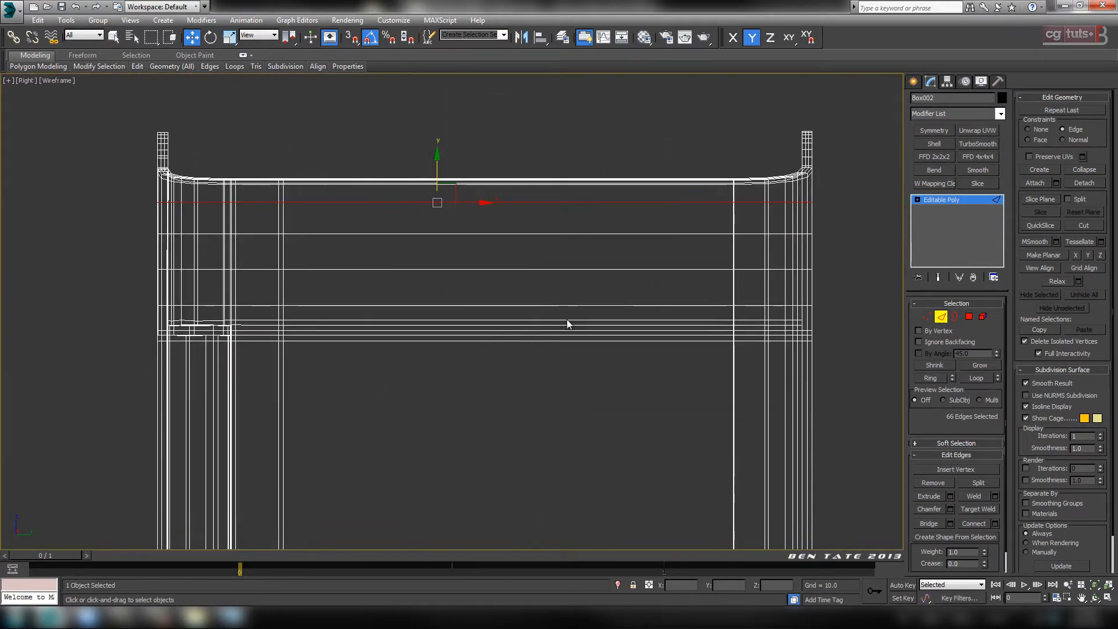
scroll(558, 291, "down", 3)
middle_click_drag(556, 285, 546, 200)
scroll(548, 203, "down", 4)
middle_click_drag(571, 326, 562, 317)
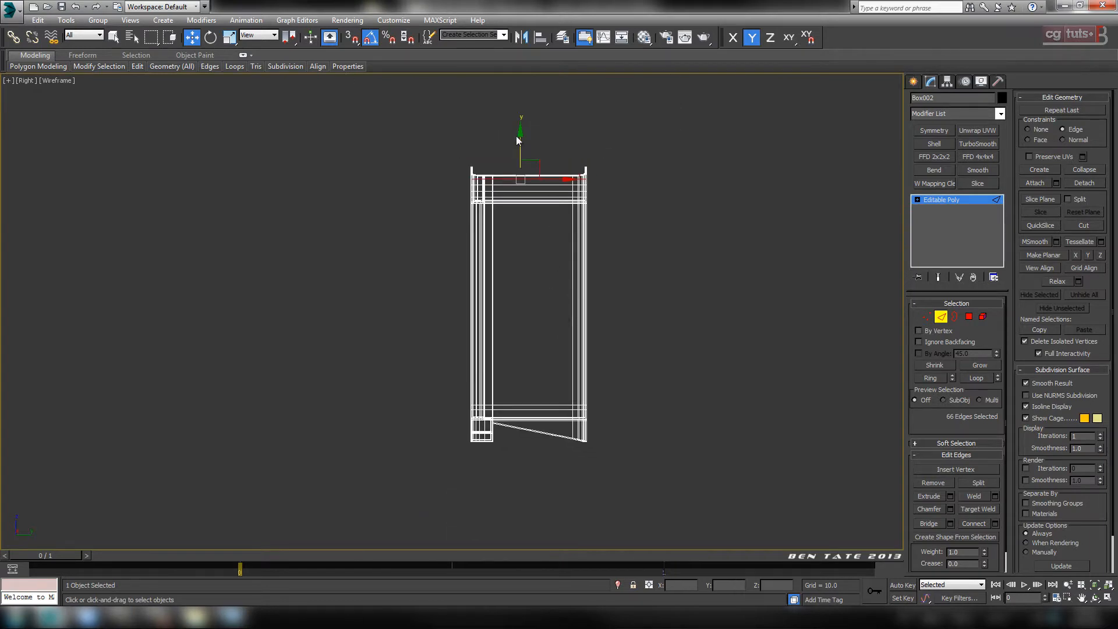
left_click_drag(540, 135, 516, 474)
middle_click_drag(724, 397, 685, 397)
left_click(995, 523)
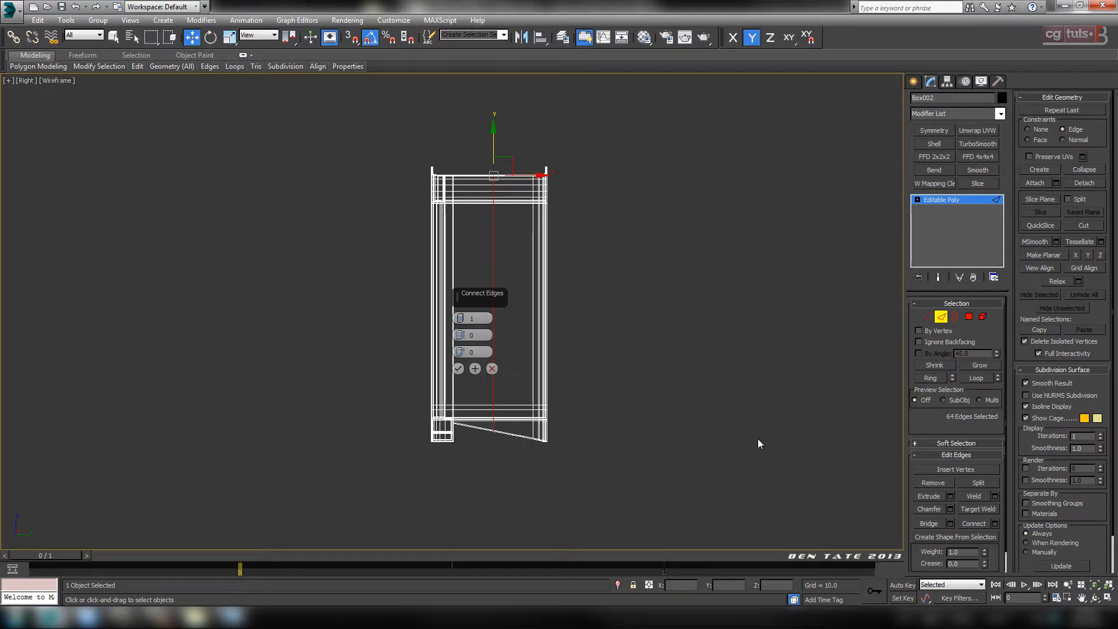
scroll(617, 301, "up", 3)
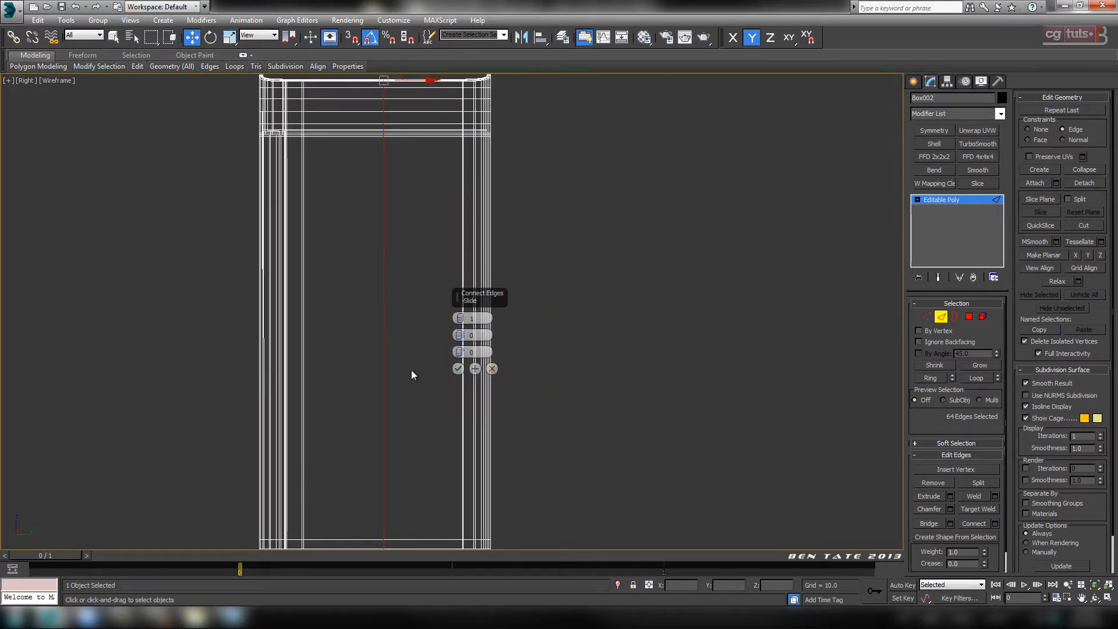
left_click(458, 369)
Step: Draw a circle spline with a radius of about 7.9 on the tank's vertical centre edge, just below the rim
scroll(613, 266, "down", 3)
scroll(504, 203, "up", 5)
middle_click_drag(505, 203, 529, 87)
left_click(941, 316)
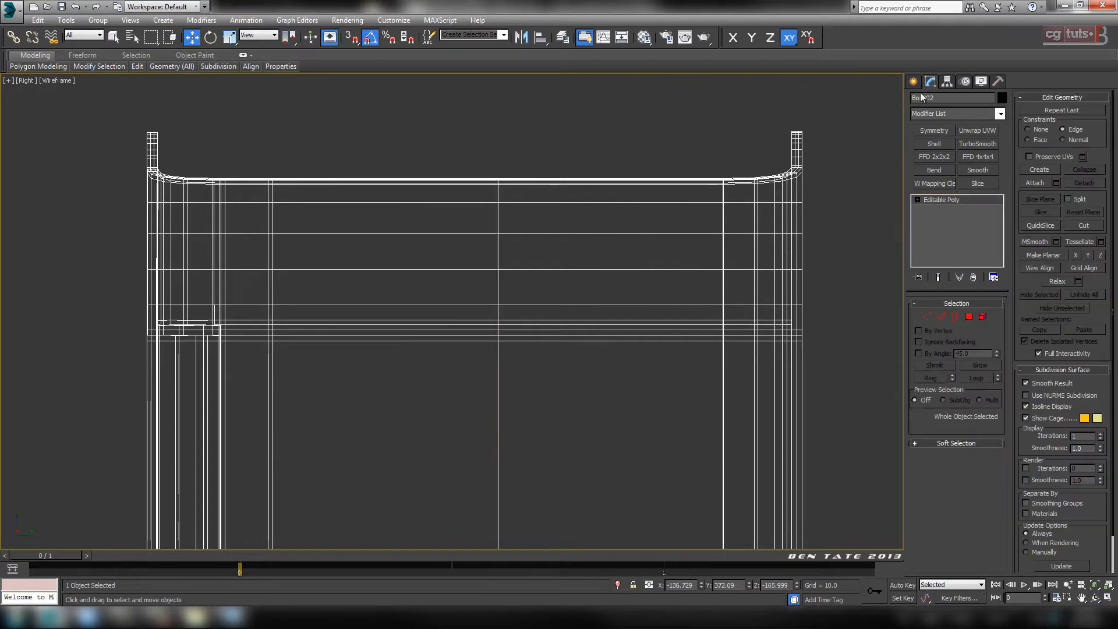
left_click(913, 81)
left_click(930, 100)
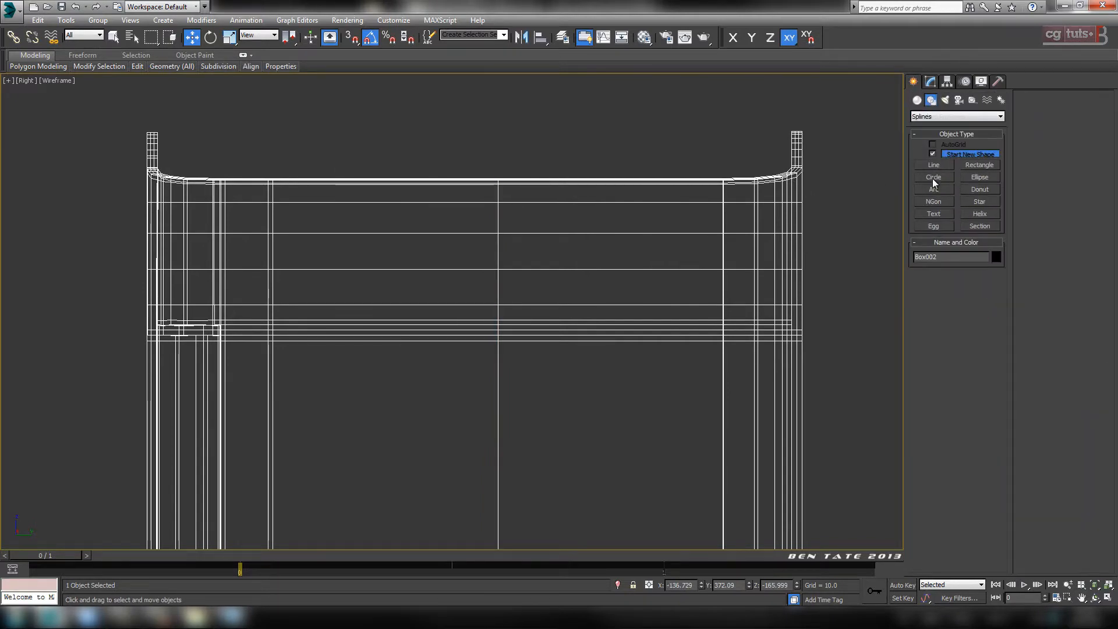
left_click(933, 178)
left_click_drag(498, 222, 498, 239)
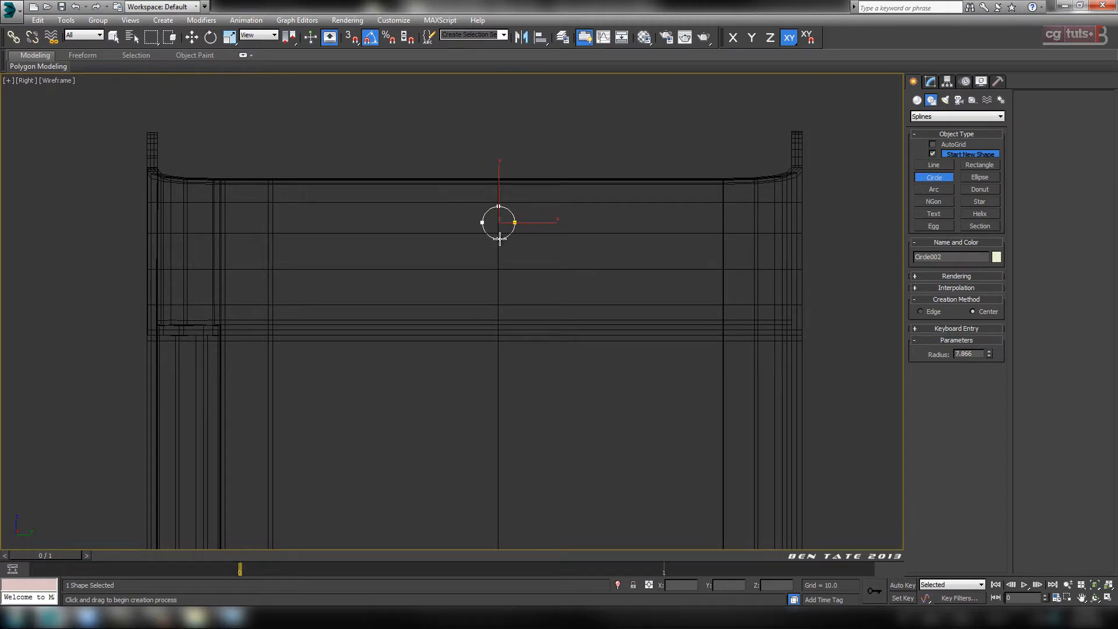
Step: Set the circle's interpolation steps to 1 and its radius to 9.0
middle_click_drag(507, 243, 498, 210)
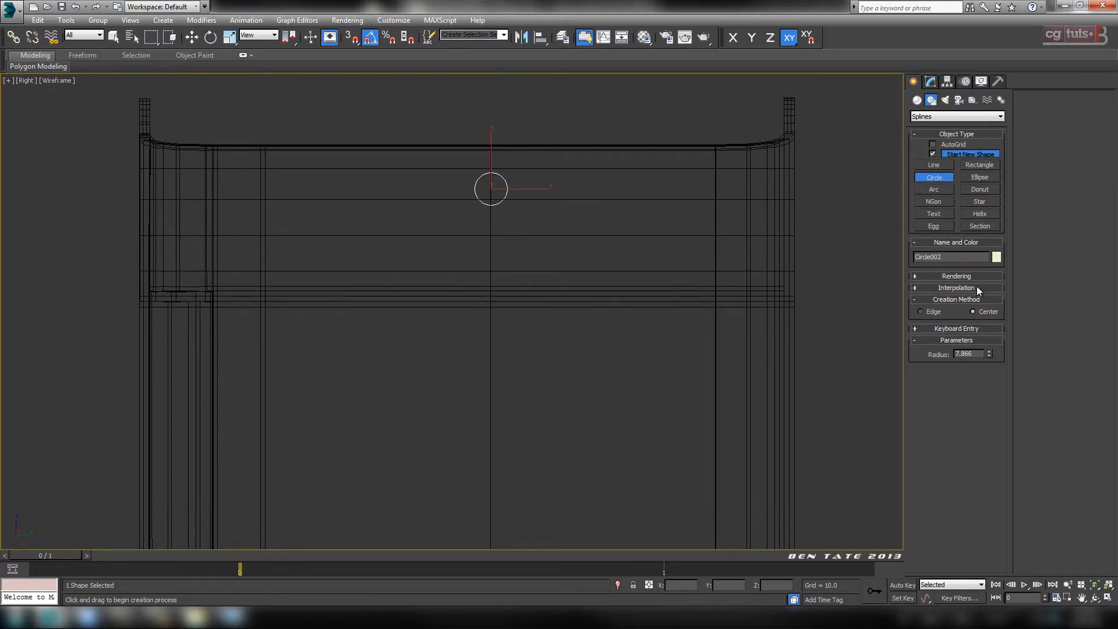
left_click(977, 287)
left_click(985, 298)
middle_click_drag(693, 238, 716, 283)
key("alt+w")
middle_click_drag(761, 388, 756, 398)
key("alt+w")
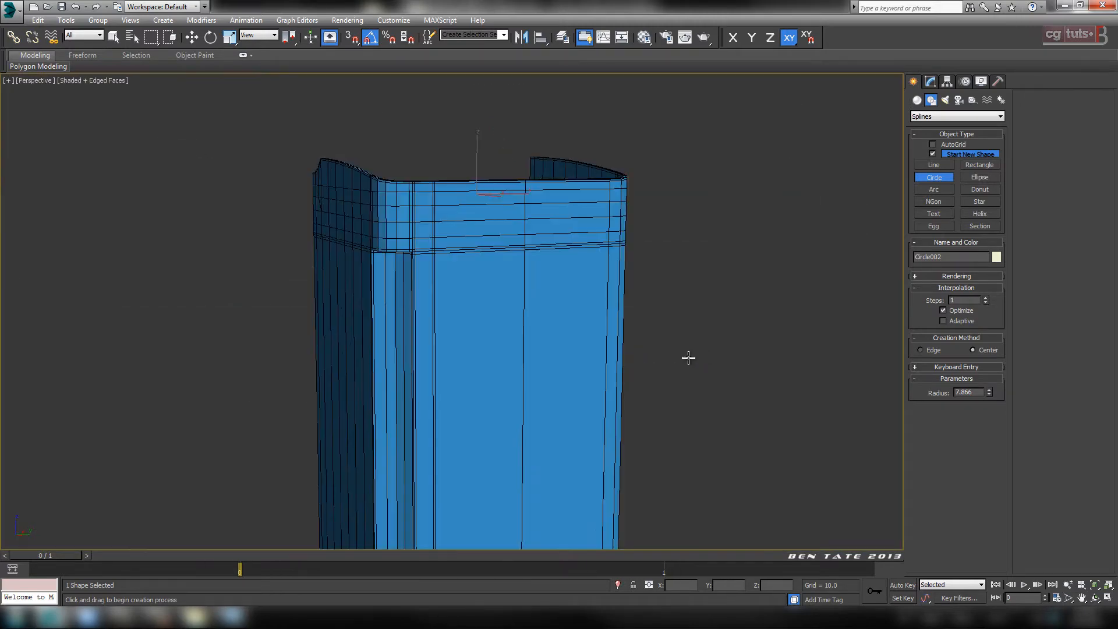
middle_click_drag(688, 356, 708, 379, "alt")
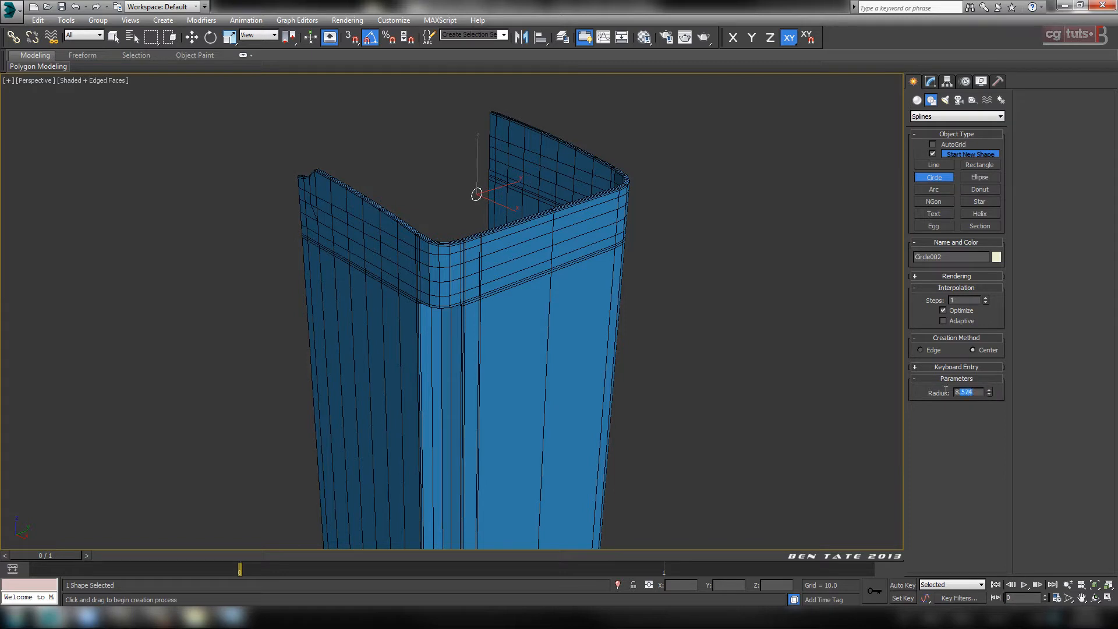
middle_click_drag(767, 306, 774, 328)
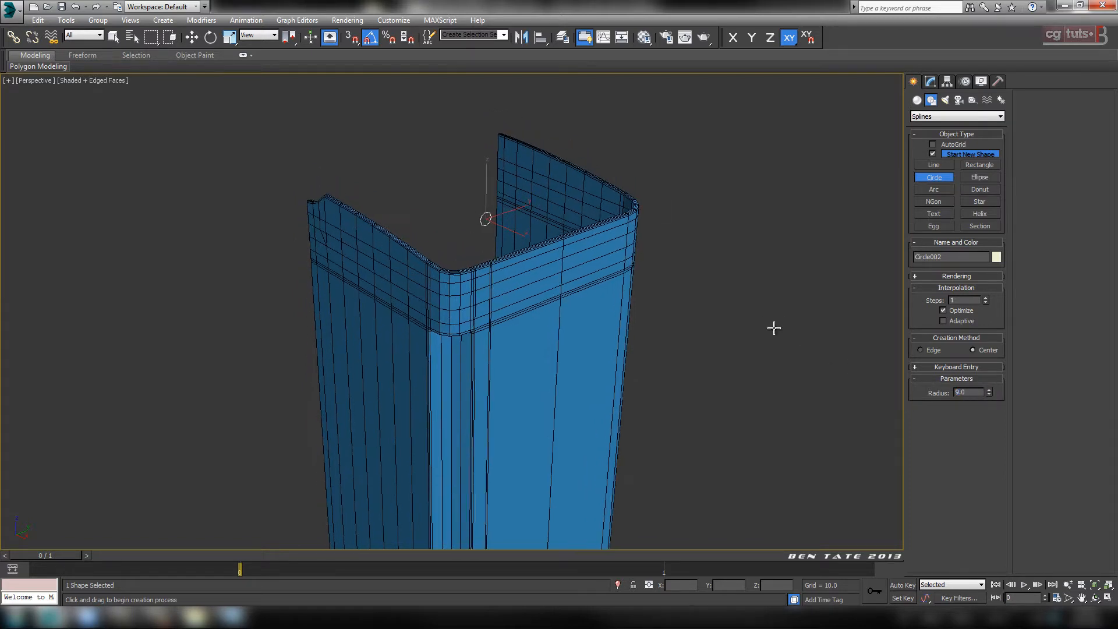
Step: Move the circle along X to about 138.6, just outside the tank's side wall
left_click(192, 39)
left_click_drag(516, 233, 596, 269)
middle_click_drag(591, 302, 662, 239, "alt")
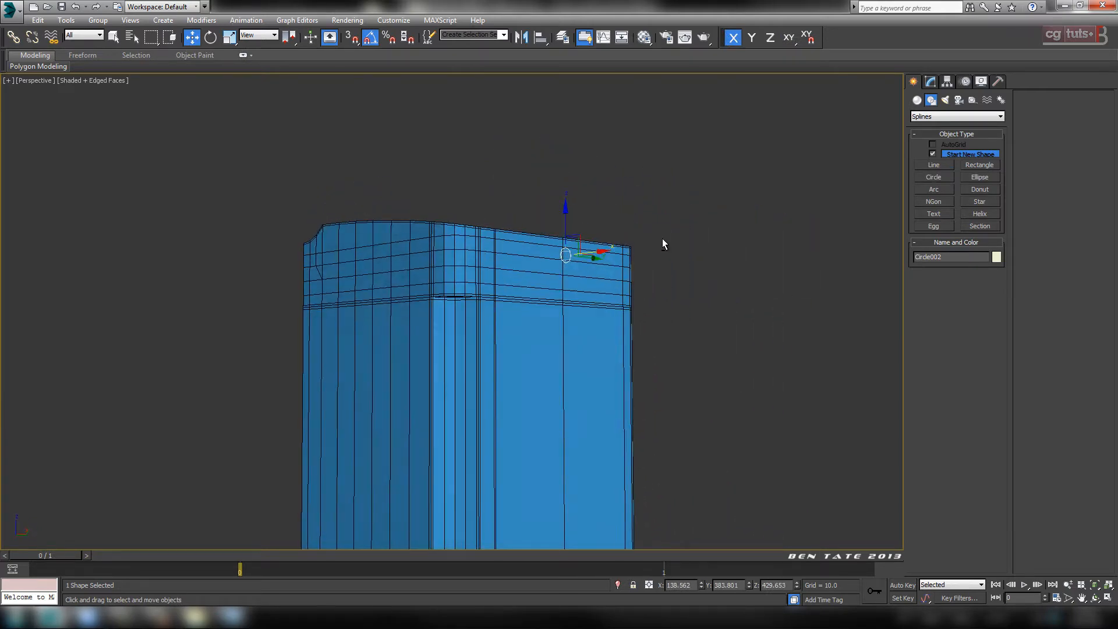
Step: Compare the circle's placement on the tank with the reference photo and in the four viewports
left_click(233, 616)
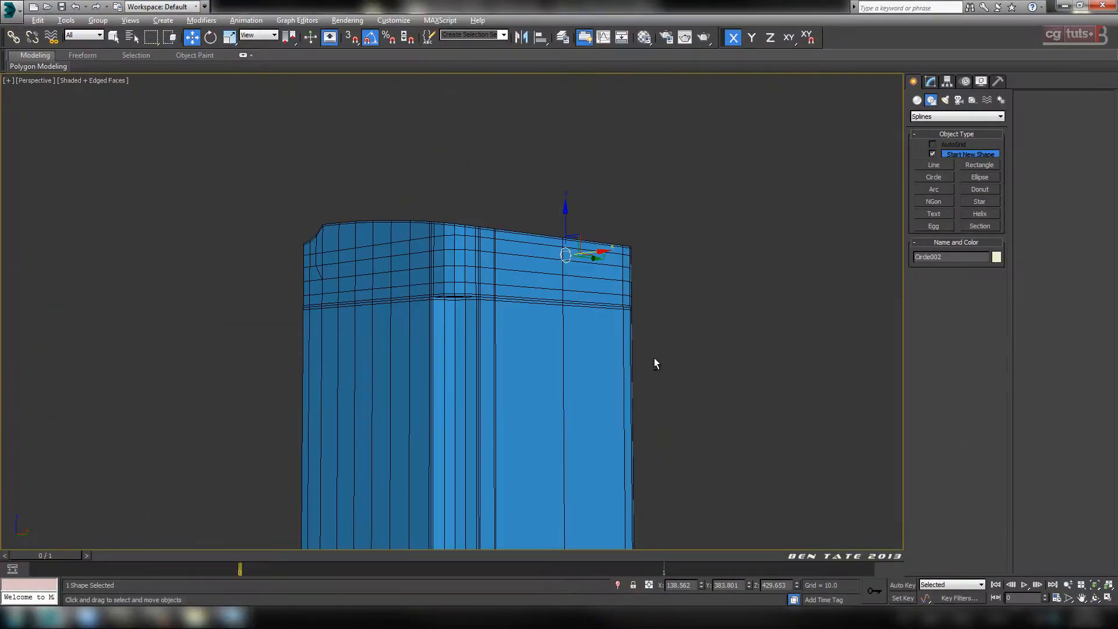
middle_click_drag(656, 361, 645, 382, "alt")
key("alt+w")
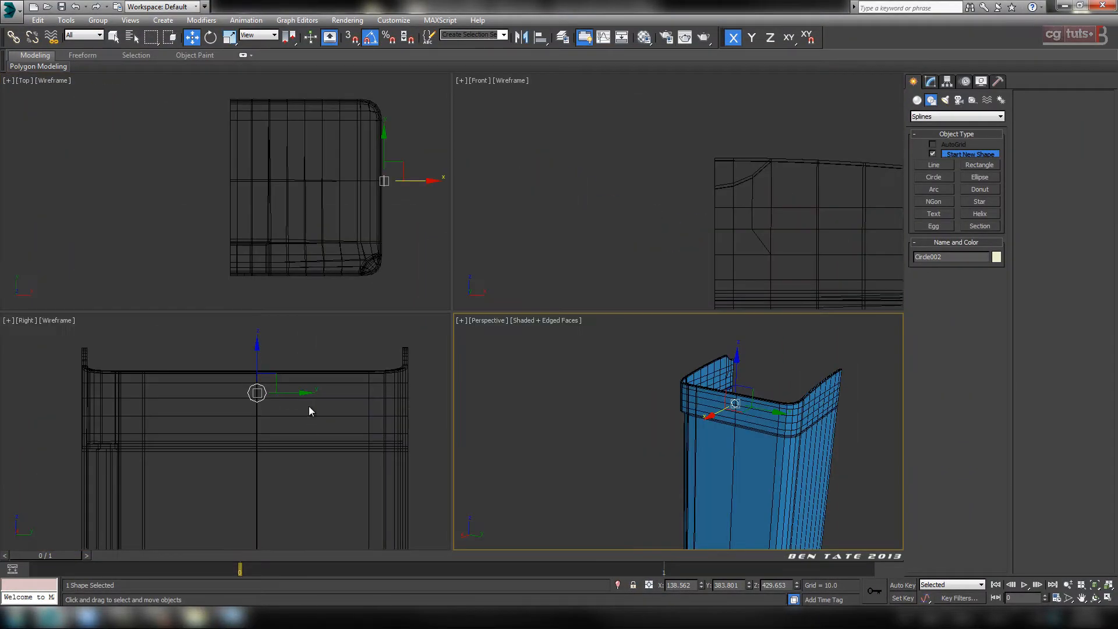
Step: Change the circle spline's object color to black
scroll(309, 406, "up", 2)
key("alt+w")
middle_click_drag(422, 406, 459, 447)
scroll(540, 355, "up", 2)
middle_click_drag(540, 354, 588, 307)
scroll(607, 371, "down", 2)
scroll(595, 283, "down", 2)
scroll(565, 332, "up", 2)
left_click(996, 257)
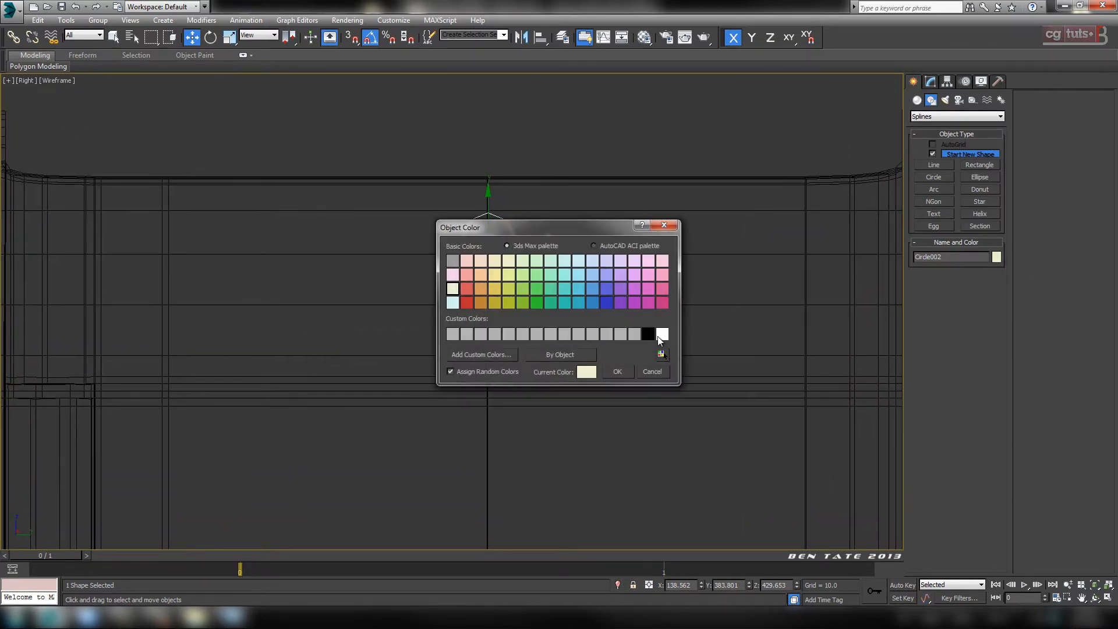
left_click(617, 372)
Step: Move the circle down about 5.2 units, centring it on the tank's second horizontal edge below the rim
scroll(600, 152, "down", 2)
left_click(644, 284)
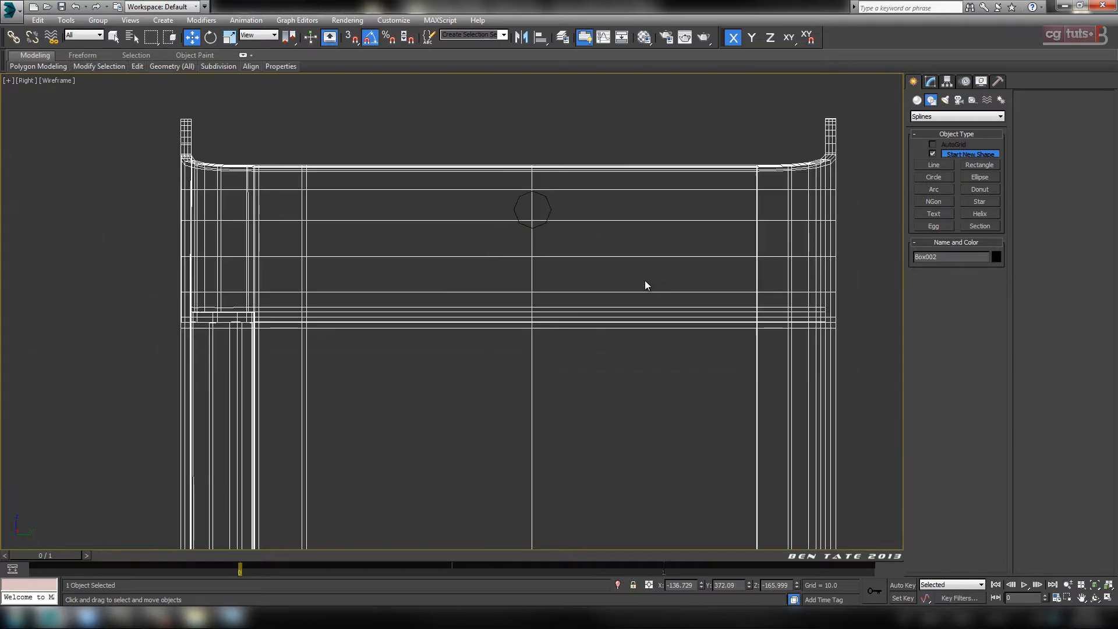
middle_click_drag(644, 285, 599, 324)
scroll(539, 257, "up", 2)
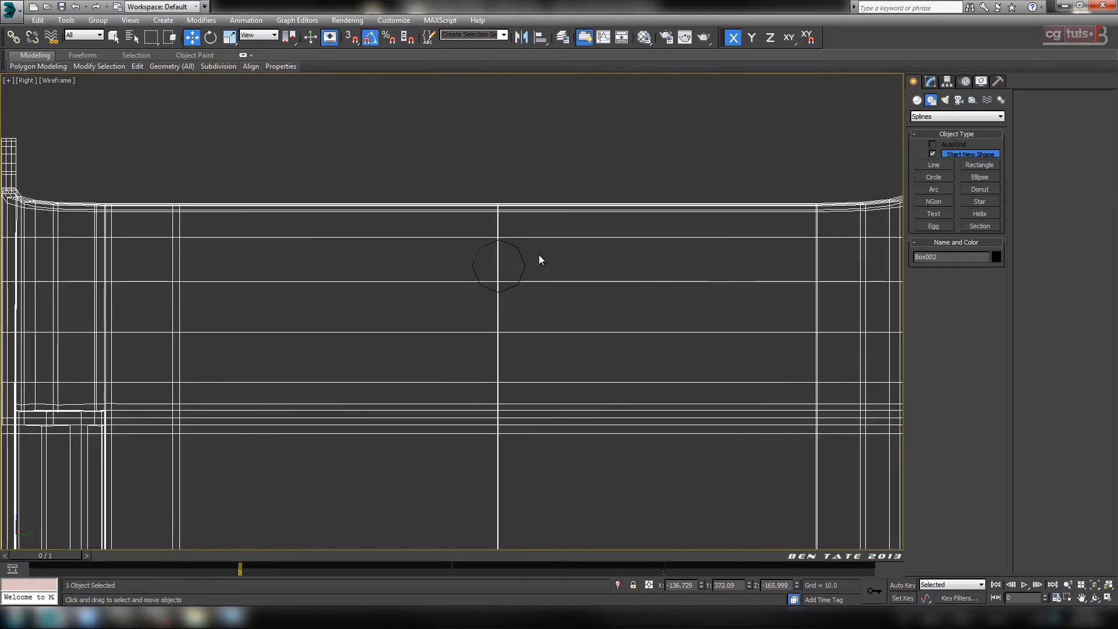
middle_click_drag(539, 256, 582, 260)
left_click(596, 229)
scroll(557, 272, "up", 2)
scroll(559, 271, "up", 2)
left_click_drag(530, 233, 529, 265)
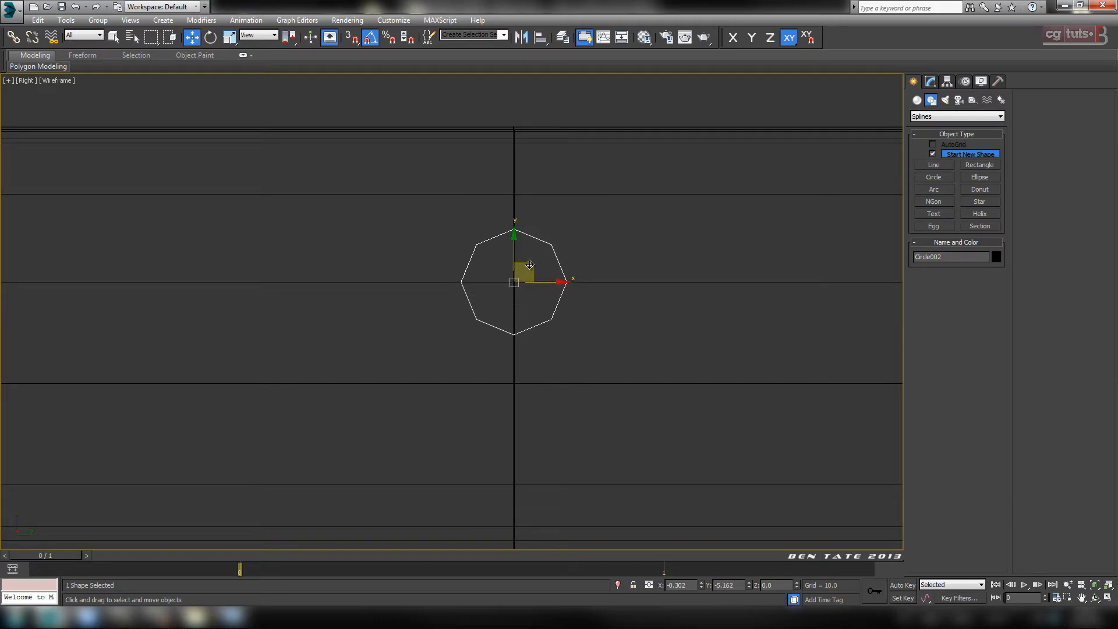
Step: Compare the circle's new position on the tank with the reference photo from several angles
key("alt+w")
key("alt+w")
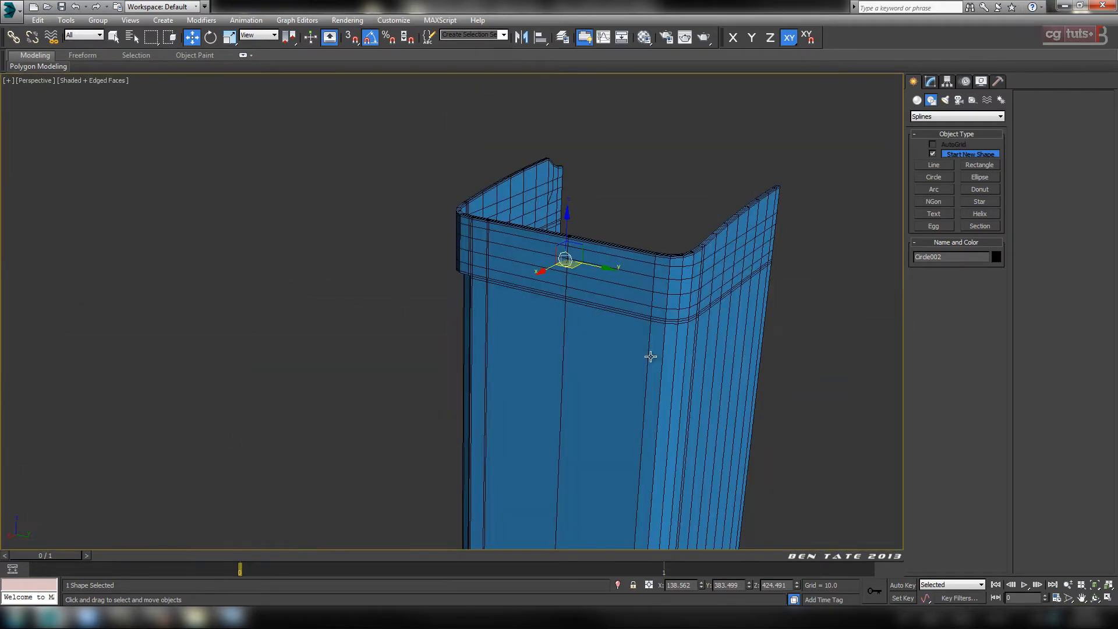
middle_click_drag(650, 357, 690, 300, "alt")
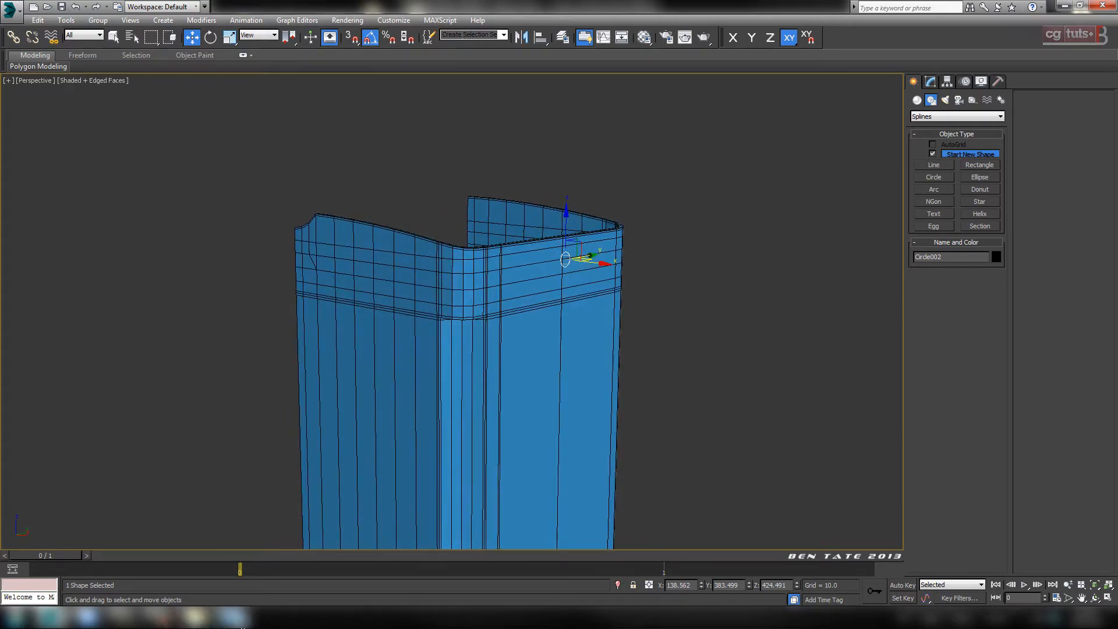
left_click(236, 617)
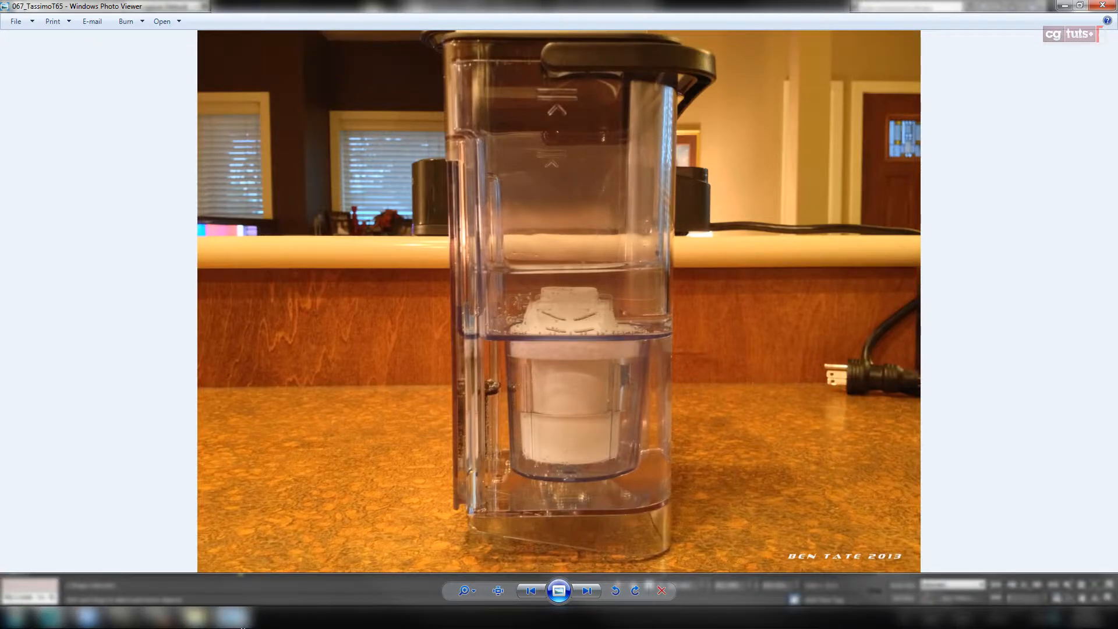
left_click(236, 617)
middle_click_drag(606, 317, 537, 315, "alt")
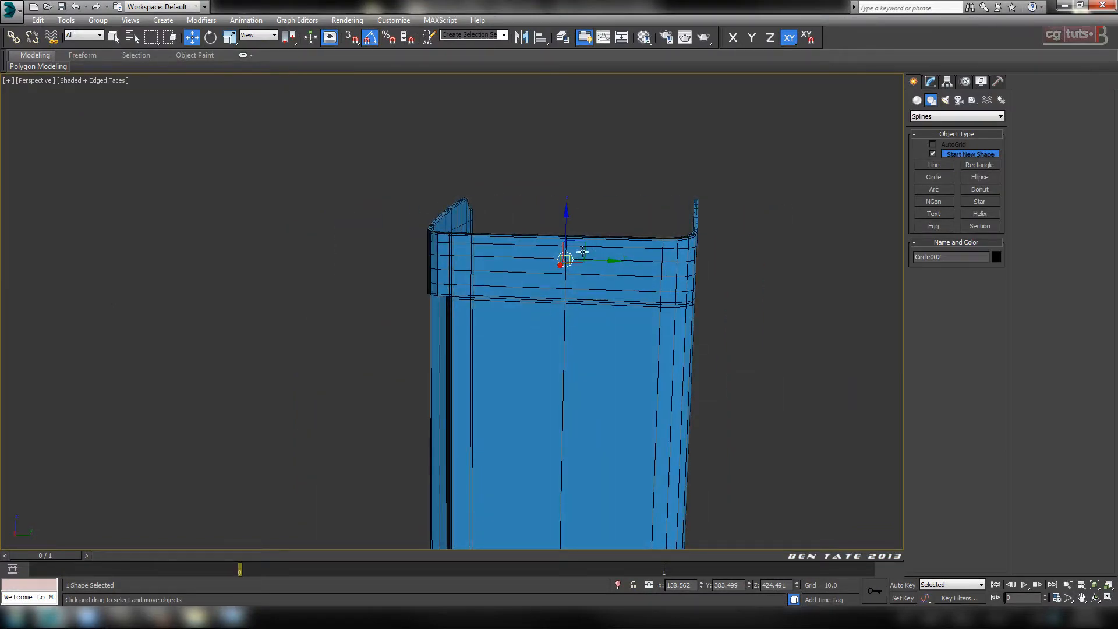
middle_click_drag(608, 272, 678, 320, "alt")
key("alt+w")
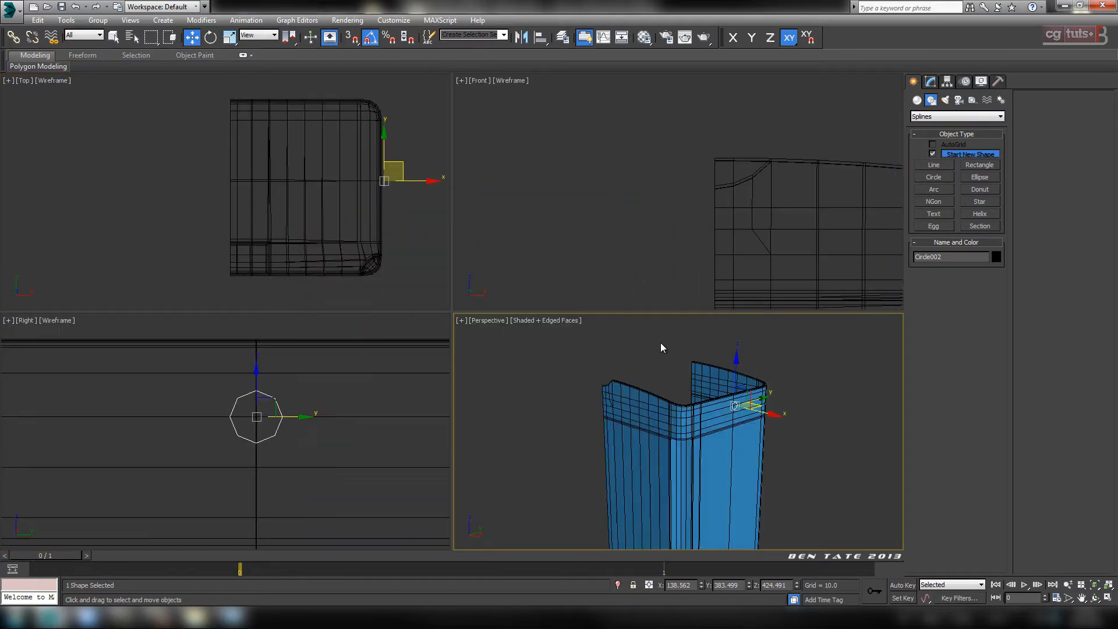
Step: Select the tank body and examine its inner and outer wall edges around the circle
right_click(361, 392)
key("alt+w")
scroll(483, 361, "down", 3)
middle_click_drag(561, 344, 580, 365)
left_click(581, 251)
key("alt+w")
right_click(612, 339)
key("alt+w")
scroll(568, 299, "up", 4)
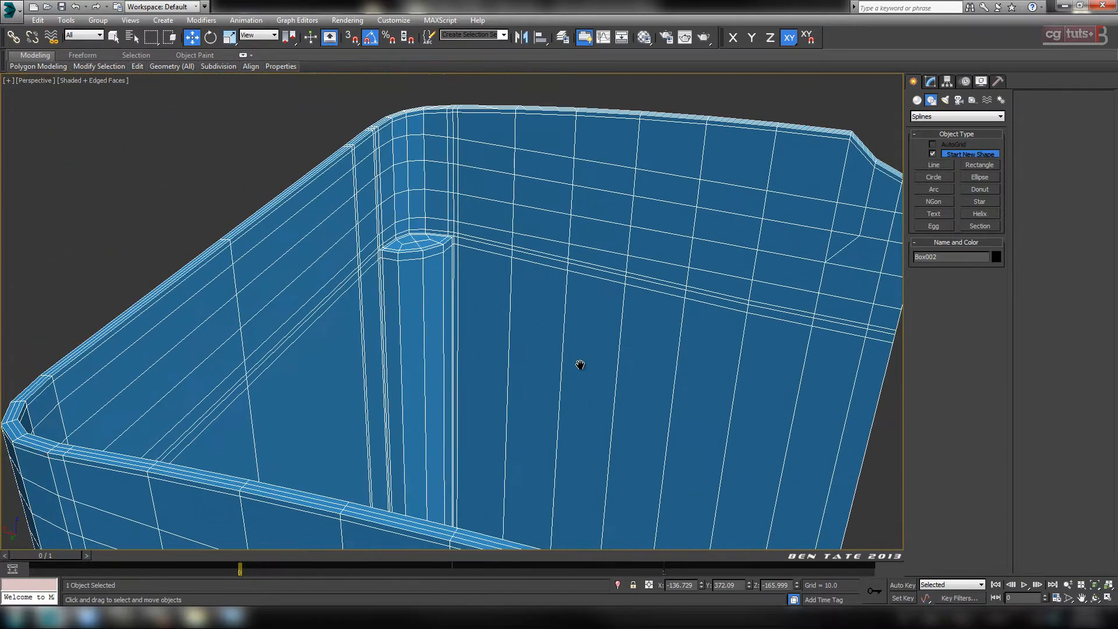
scroll(580, 365, "down", 3)
middle_click_drag(482, 337, 590, 325, "alt")
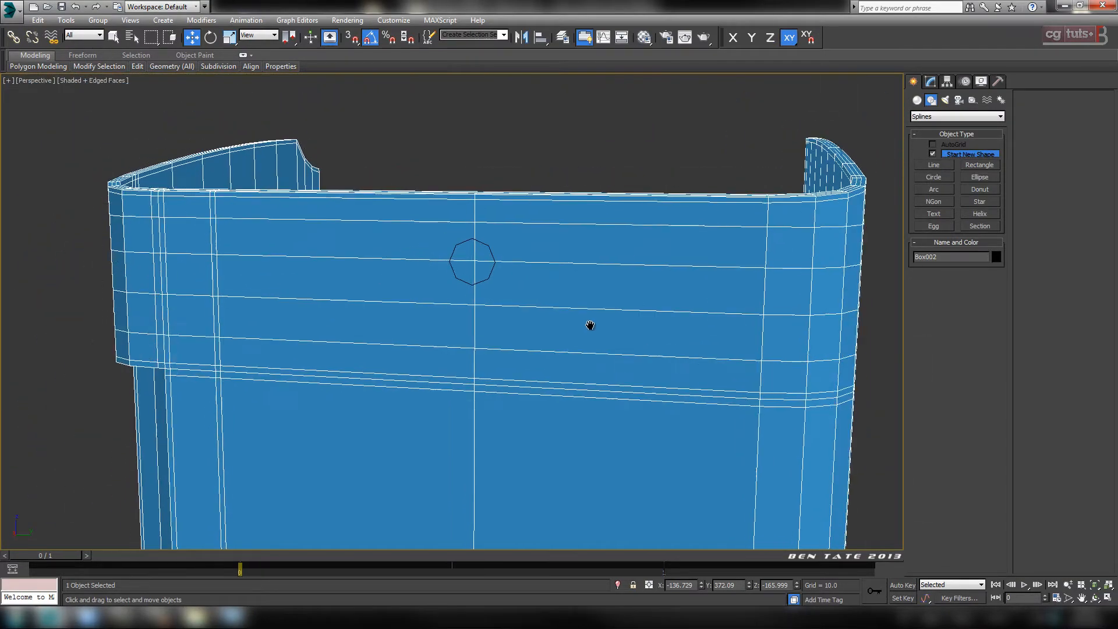
key("alt+w")
right_click(370, 410)
key("alt+w")
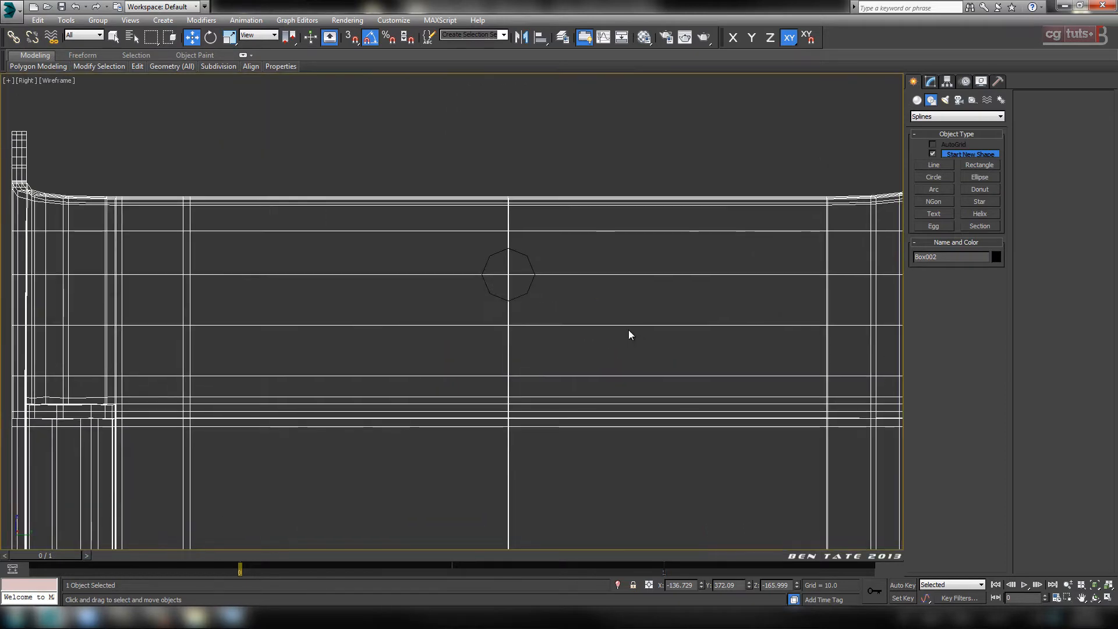
Step: Select the vertical centre edge loop through the circle, undo a trial Make Planar in X, and make the loop planar in Y
left_click(930, 81)
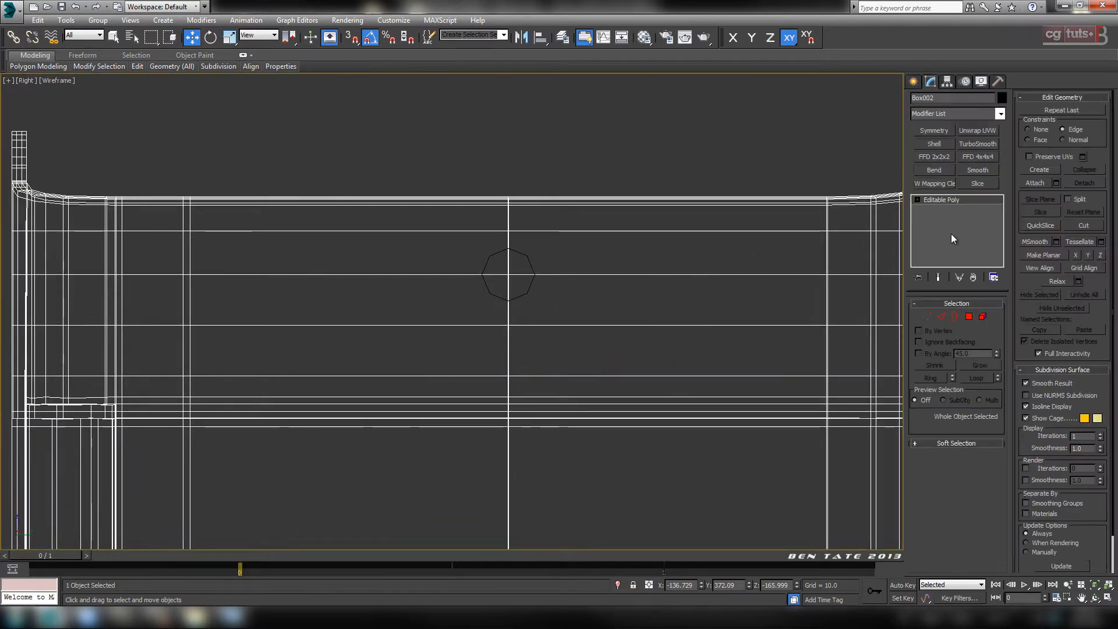
left_click(941, 316)
middle_click_drag(596, 252, 563, 223)
scroll(563, 224, "down", 3)
middle_click_drag(631, 311, 593, 312)
scroll(594, 312, "up", 5)
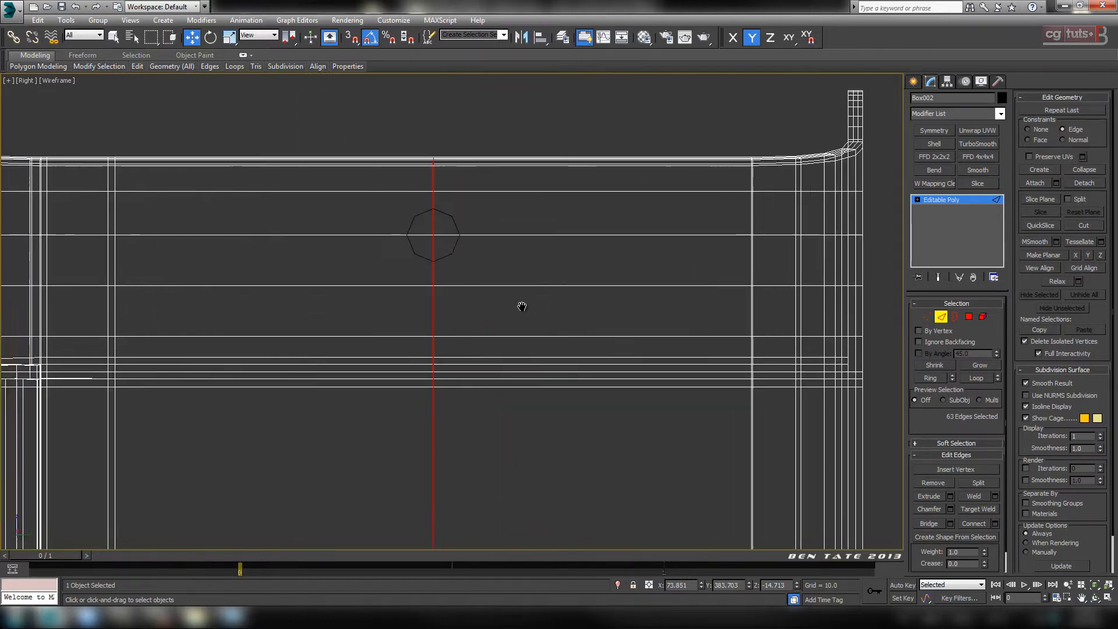
left_click(1077, 256)
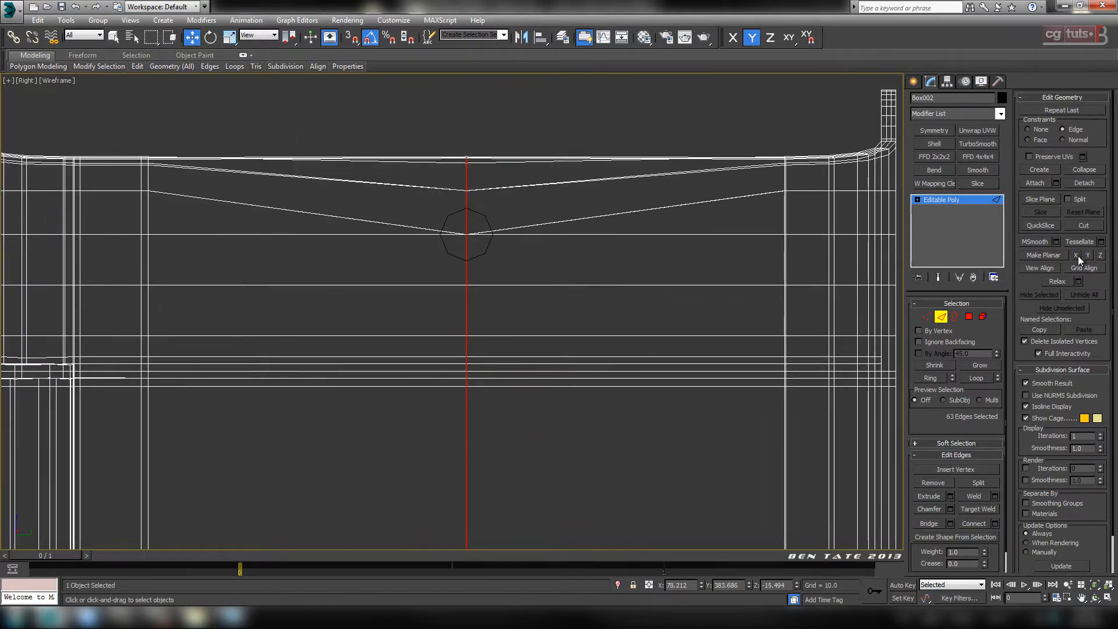
key("ctrl+z")
left_click(1088, 257)
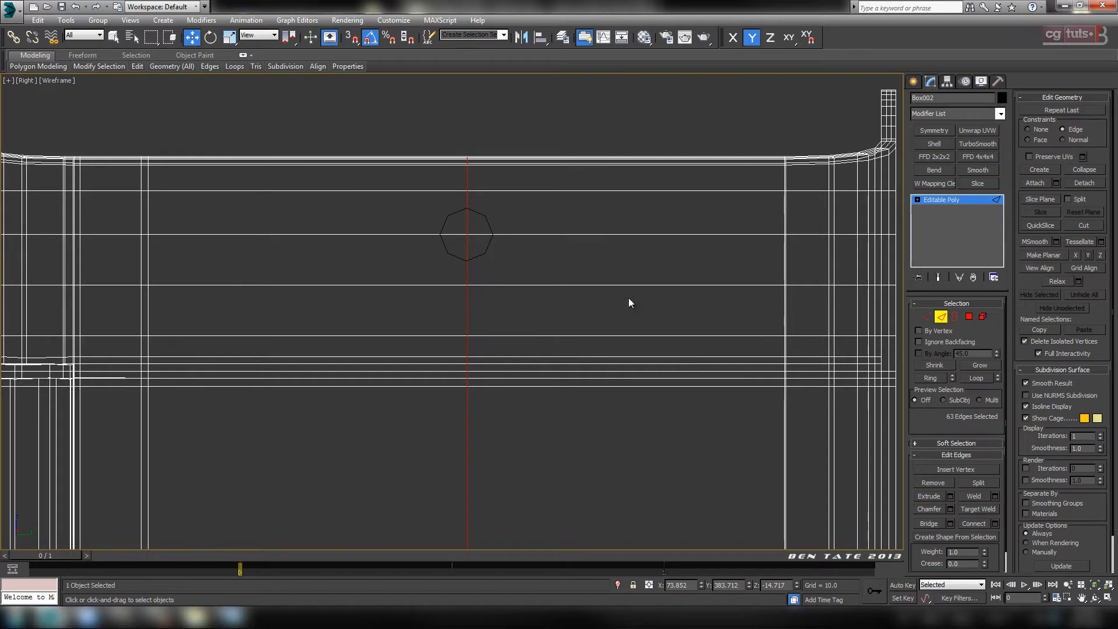
Step: Chamfer the vertical centre edge loop with 2 segments and an amount of about 13.3, placing edges on both sides of the circle
middle_click_drag(627, 298, 646, 315)
scroll(483, 262, "up", 2)
middle_click_drag(526, 293, 521, 285)
scroll(522, 285, "down", 2)
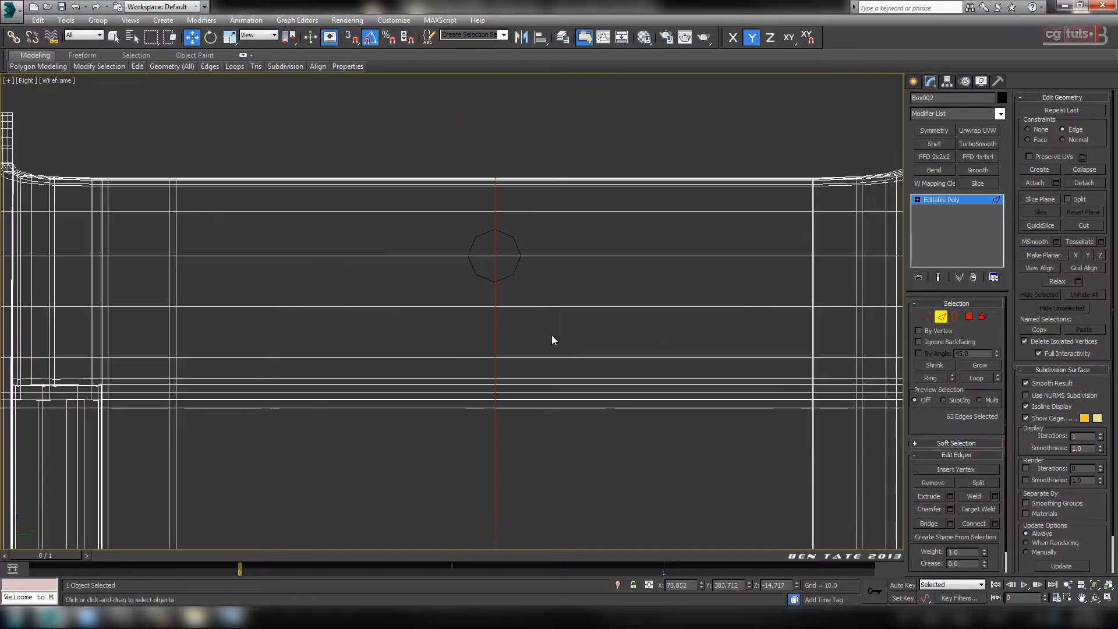
middle_click_drag(551, 340, 514, 244)
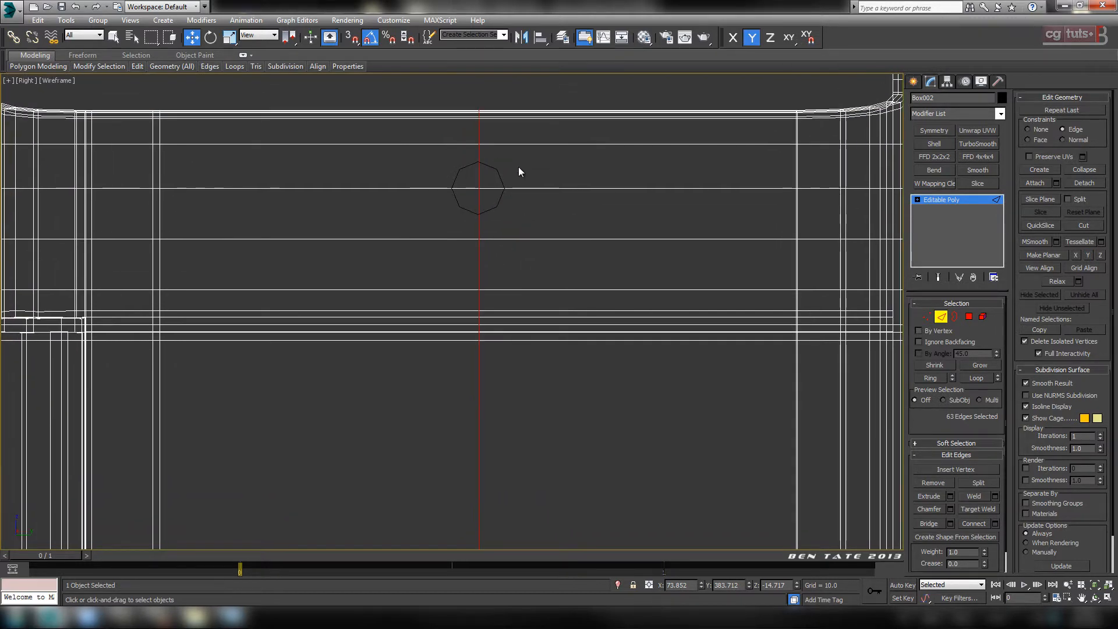
left_click(950, 509)
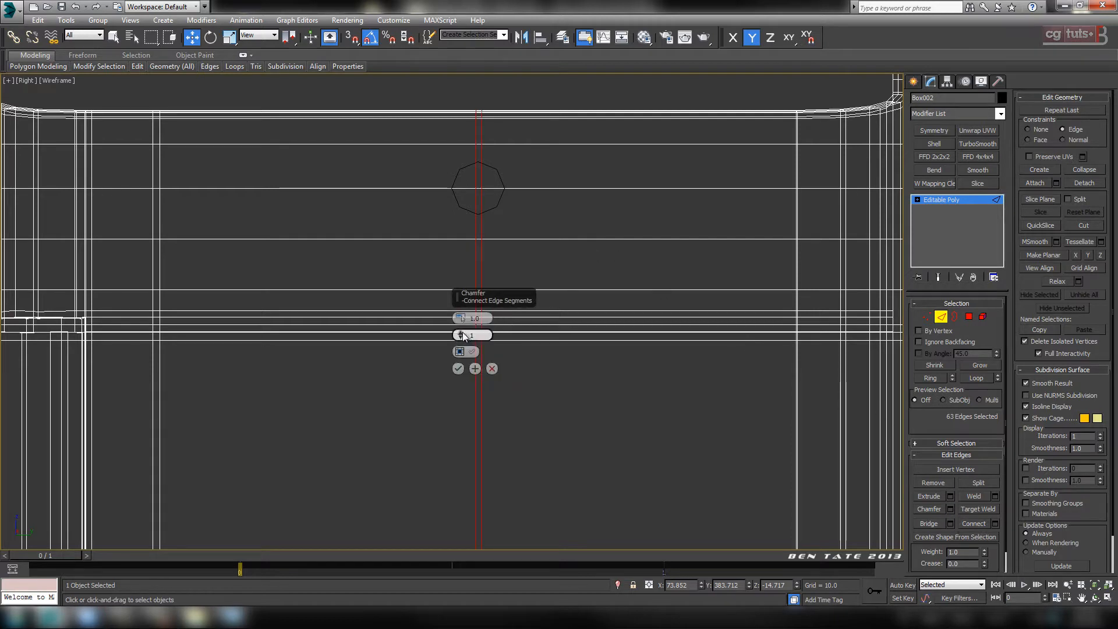
left_click_drag(462, 332, 461, 292)
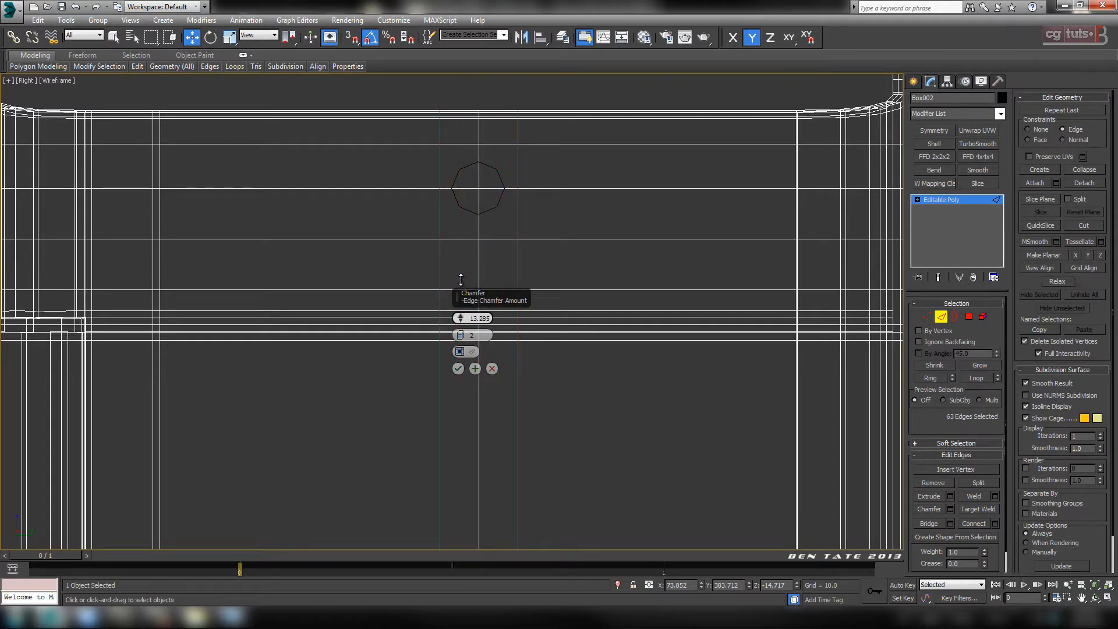
left_click(458, 368)
scroll(589, 385, "down", 4)
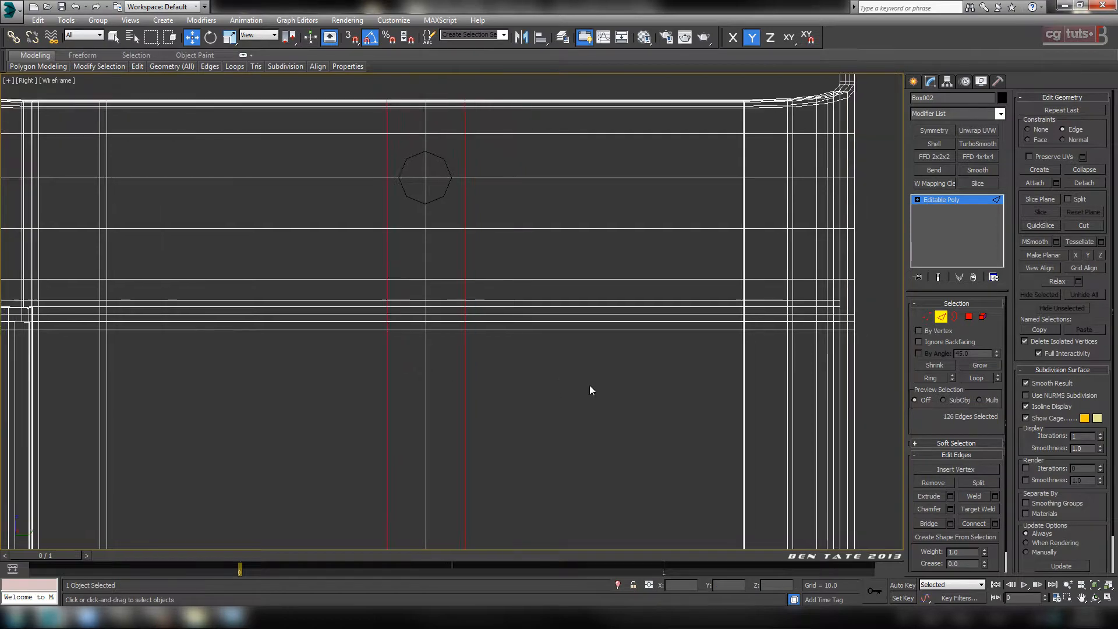
middle_click_drag(619, 435, 641, 425)
key("F3")
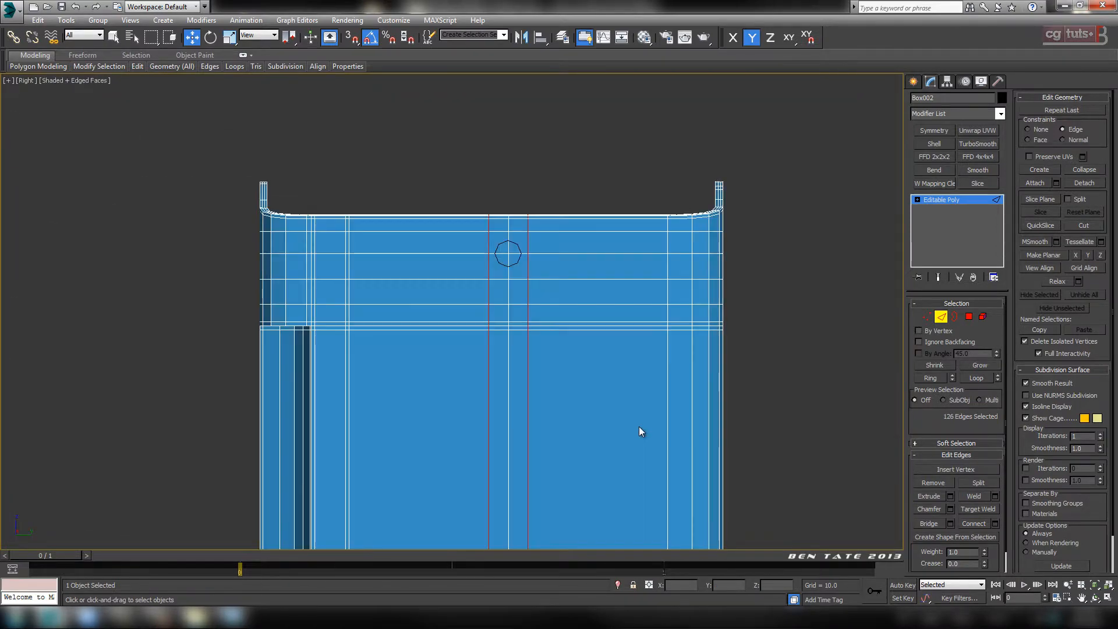
key("F3")
scroll(586, 379, "up", 3)
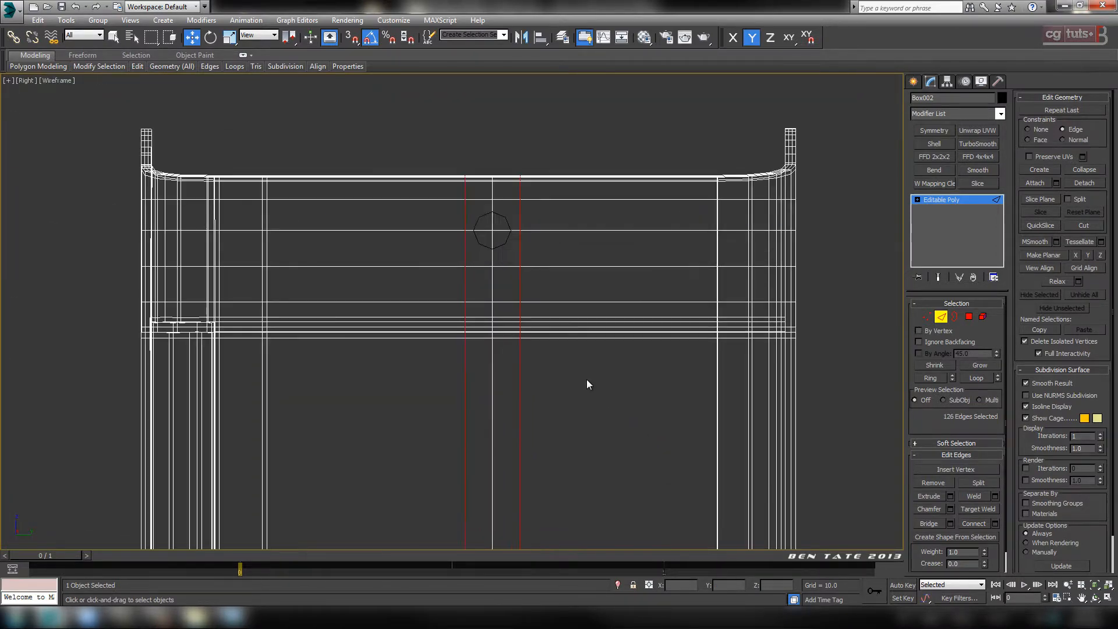
Step: Select the complete horizontal edge loops just below the circle and slide them up slightly, closer to the circle's lower end
double_click(650, 268)
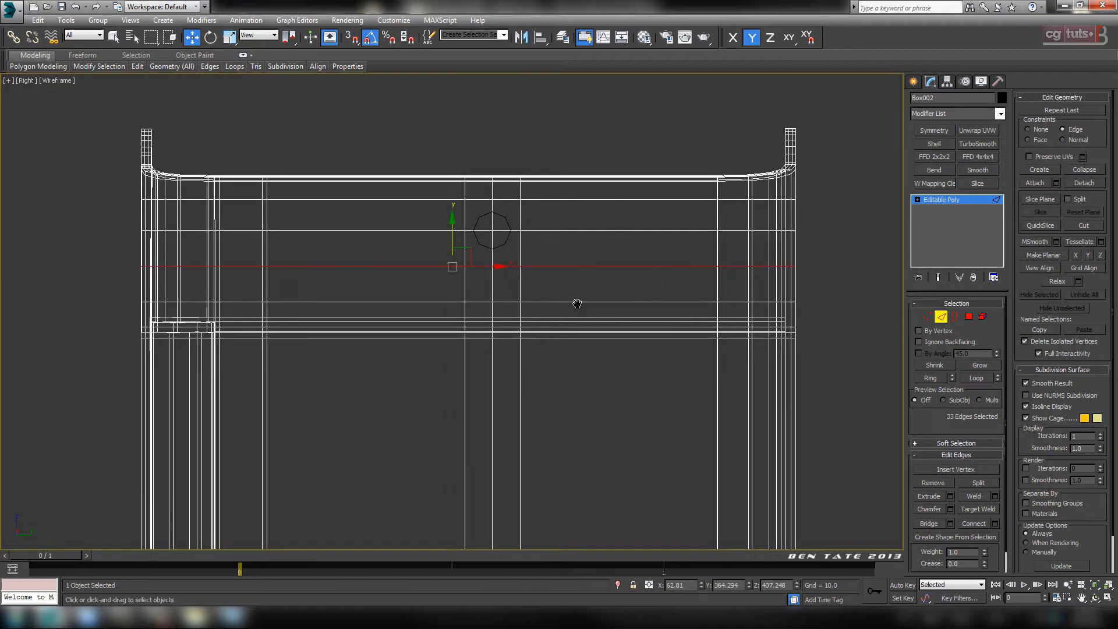
scroll(577, 319, "up", 4)
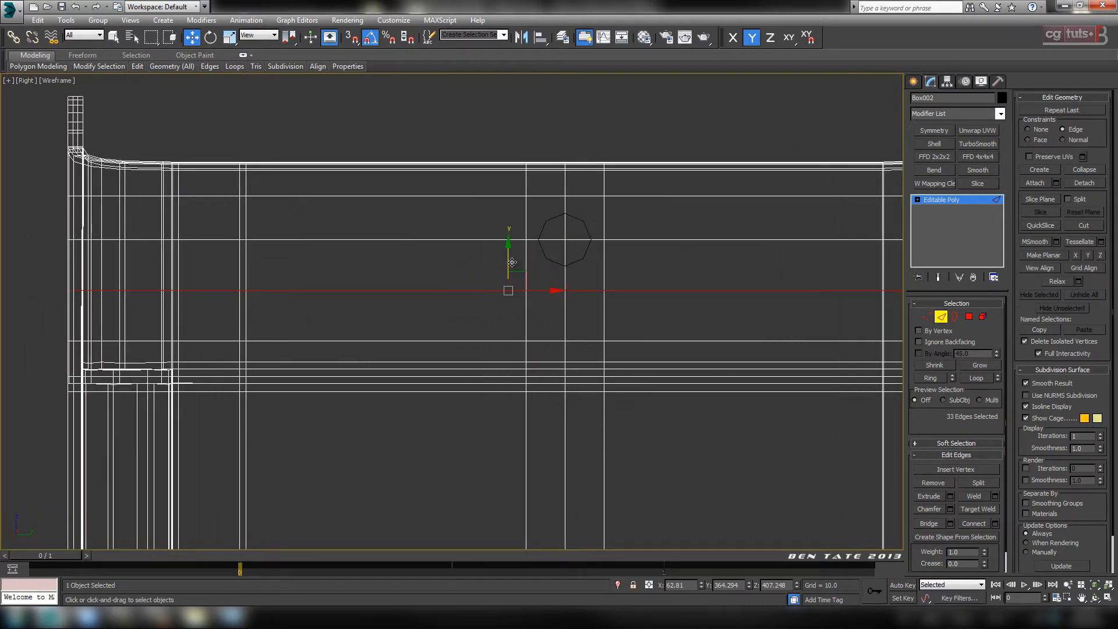
left_click_drag(512, 262, 509, 259)
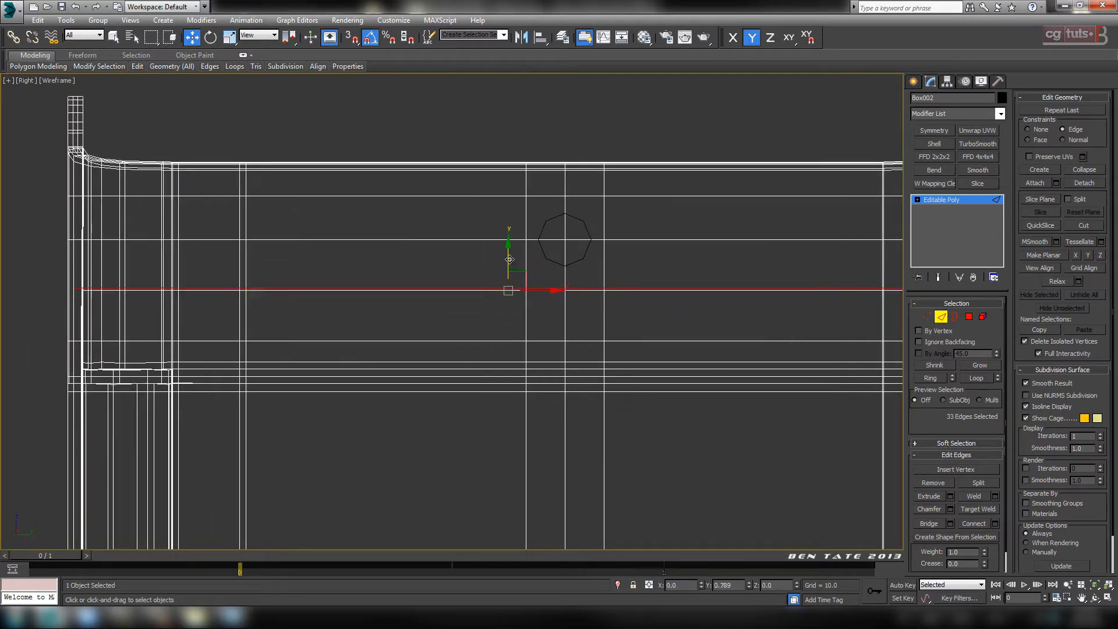
left_click(682, 290)
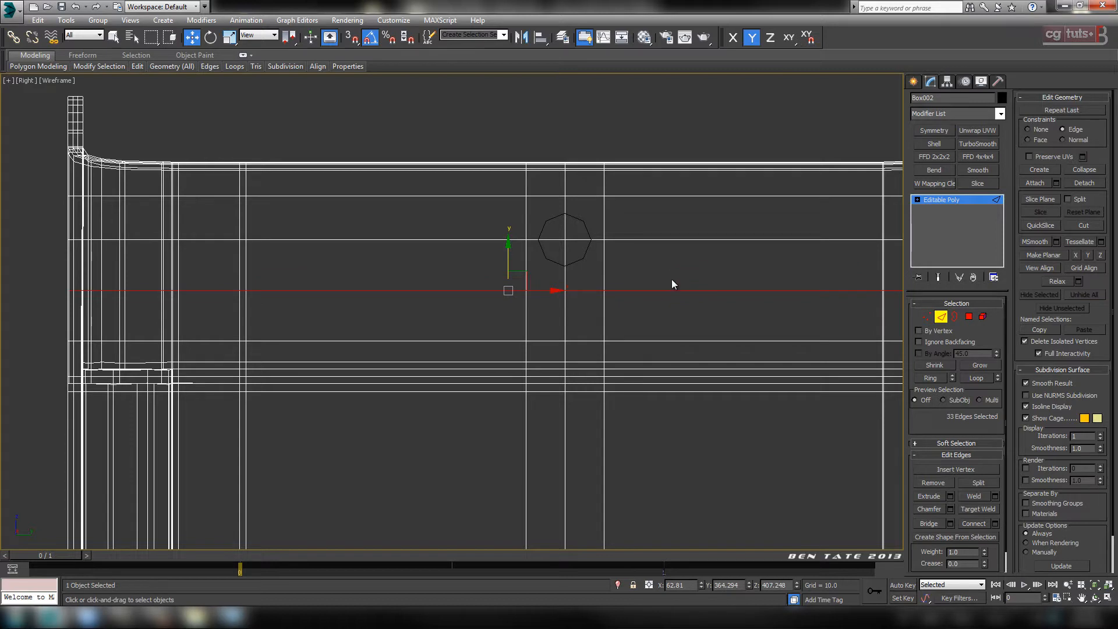
left_click(977, 377)
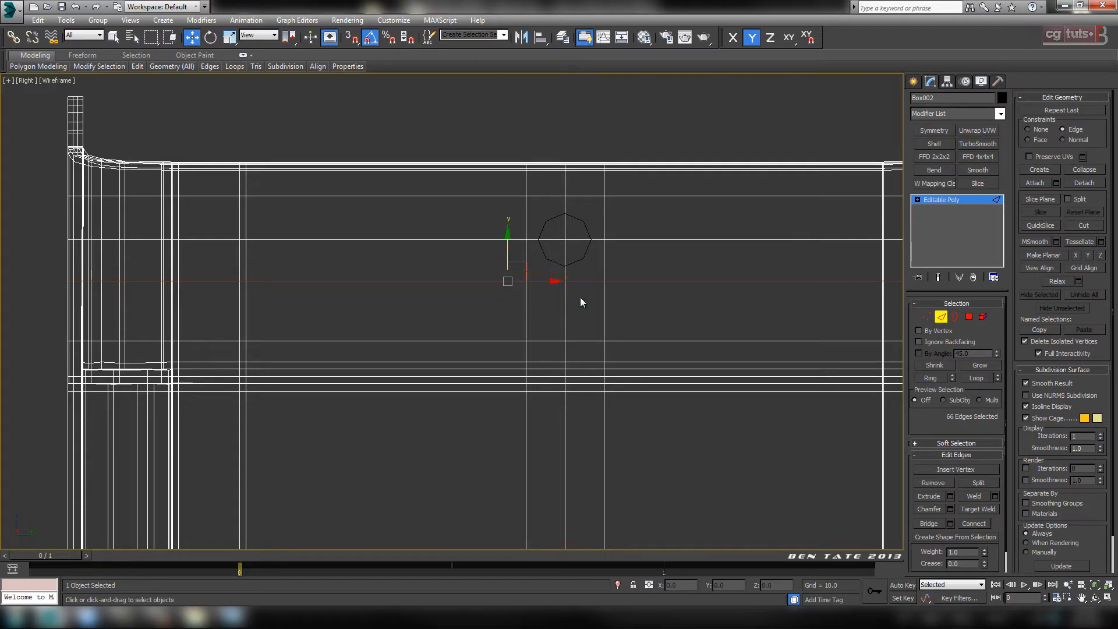
Step: Examine the raised edge loop and the new vertical edges around the circle in the perspective and side views
key("alt+w")
middle_click(766, 426)
key("alt+w")
middle_click_drag(611, 388, 630, 416, "alt")
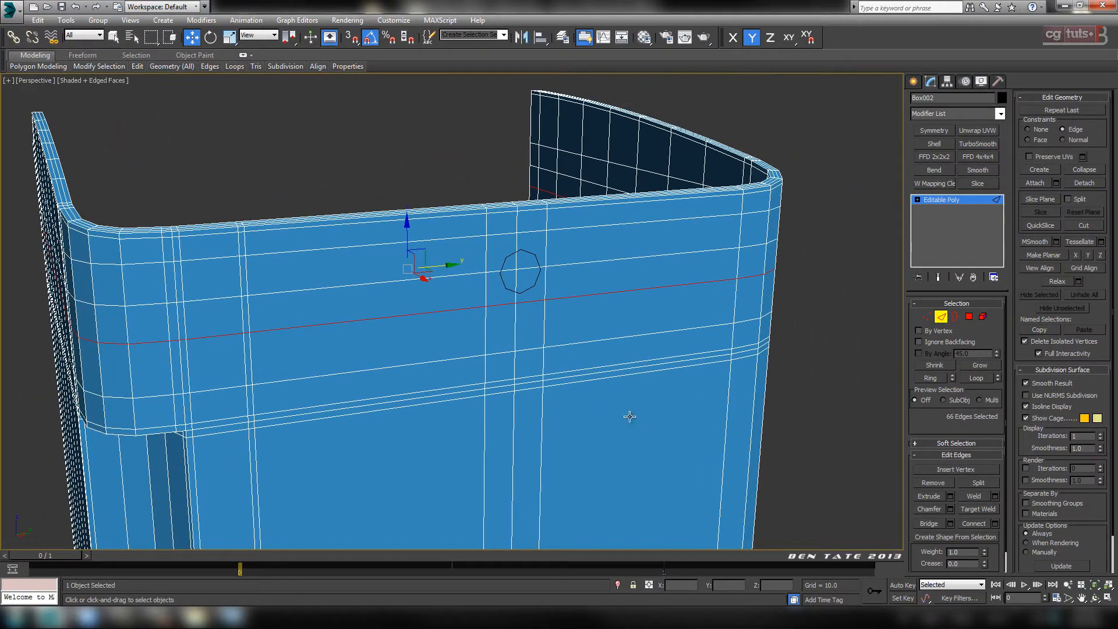
key("alt+w")
right_click(326, 431)
key("alt+w")
scroll(567, 418, "up", 3)
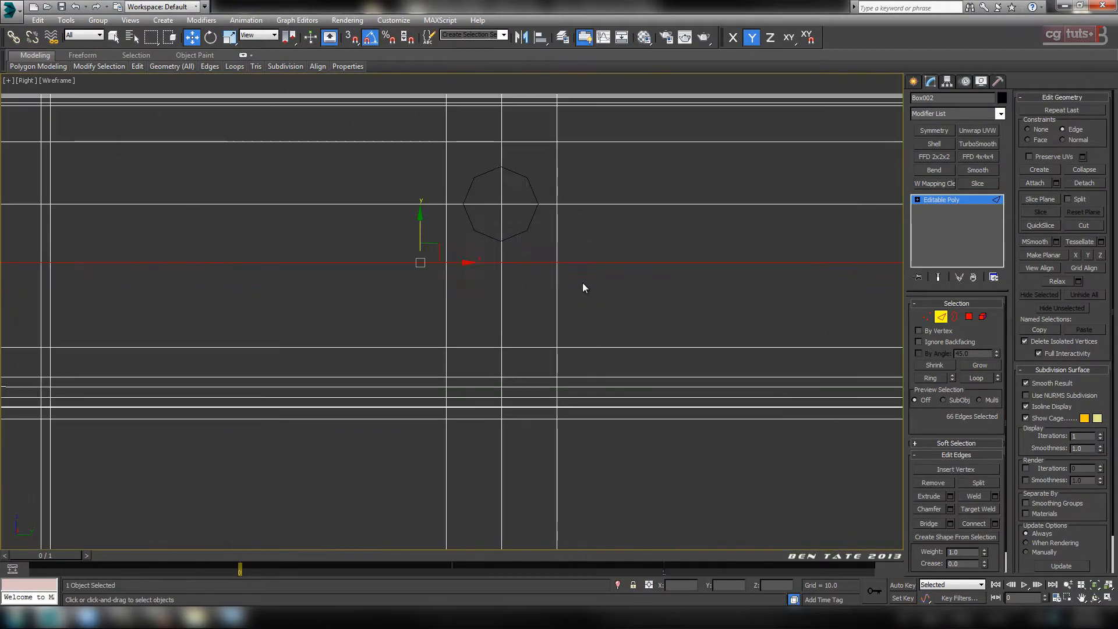
scroll(599, 314, "up", 2)
Step: Leave edge editing, turn on 3D snapping, and snap the circle's centre to the tank vertex at the crossing edges behind it
left_click(938, 319)
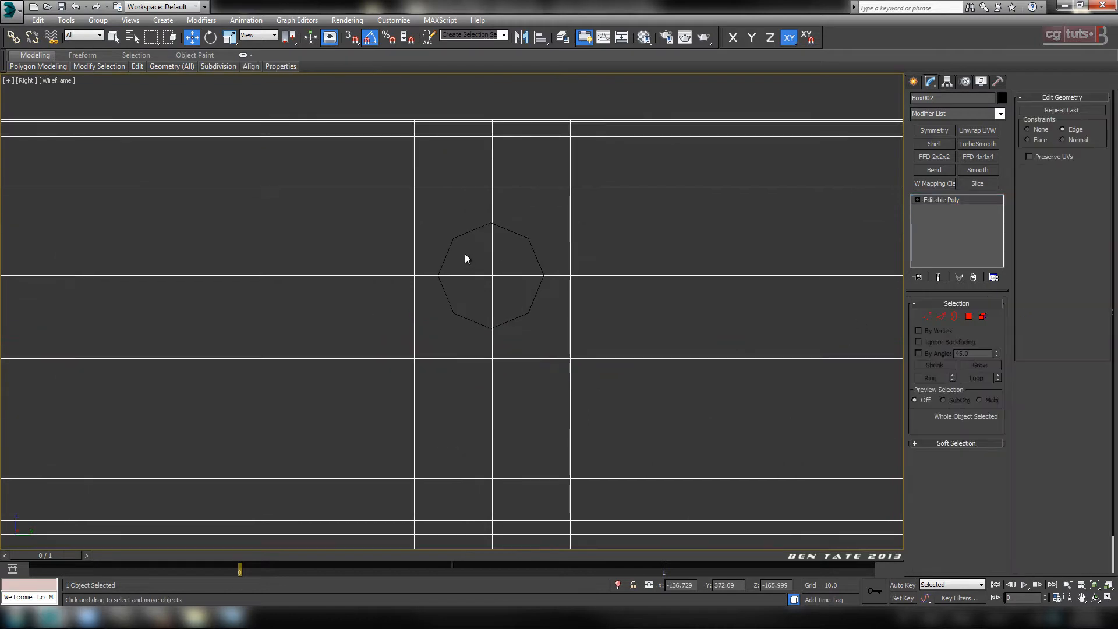
left_click(527, 238)
middle_click_drag(582, 267, 593, 298)
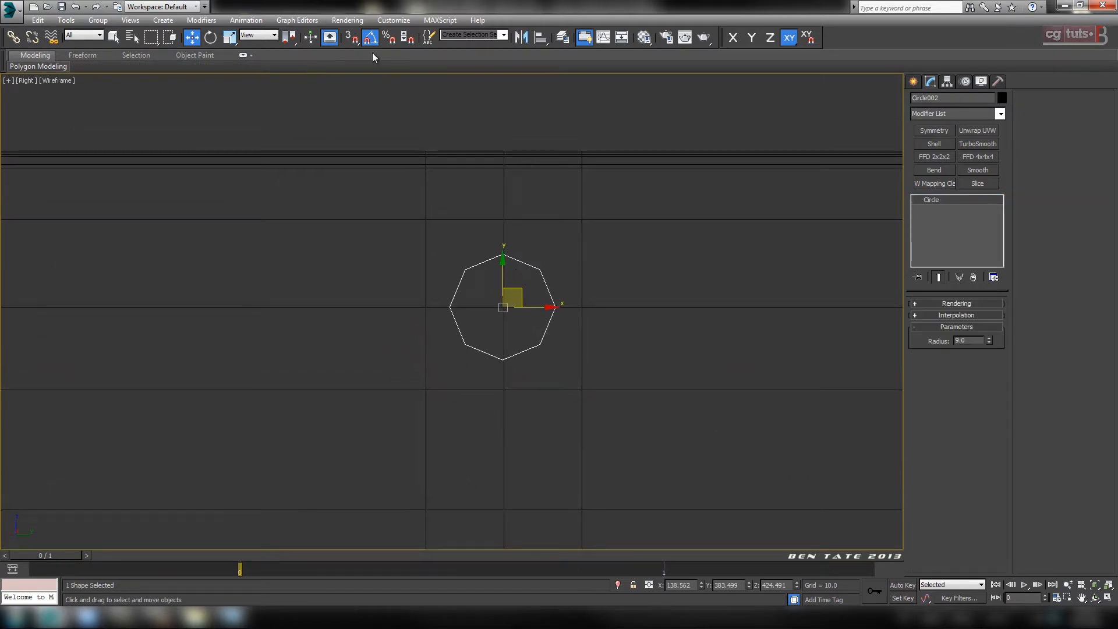
left_click(351, 38)
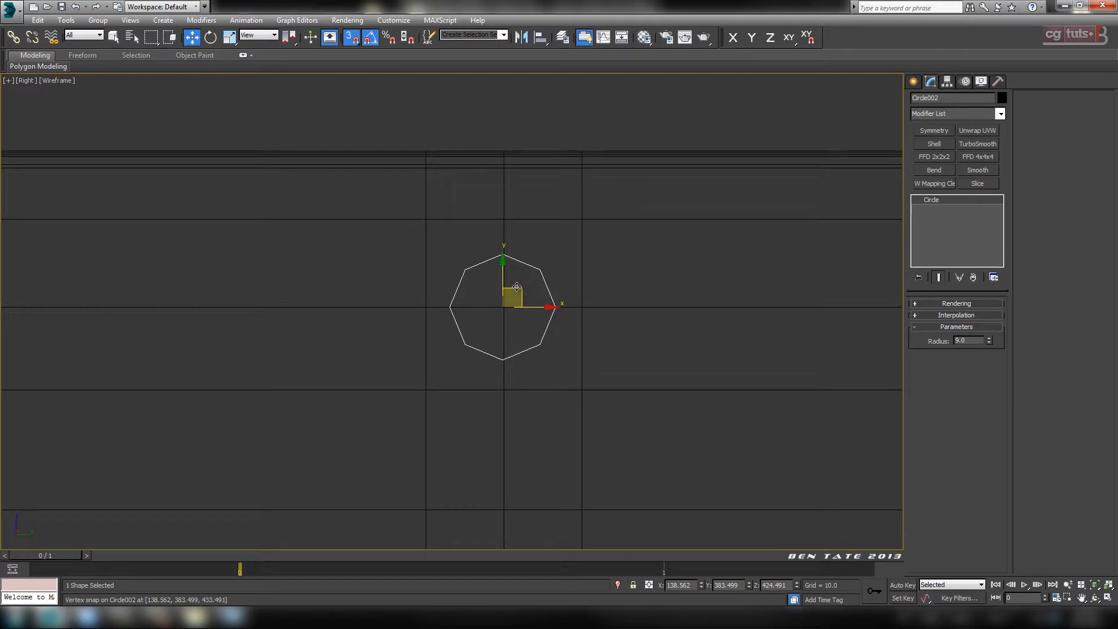
left_click_drag(516, 287, 511, 307)
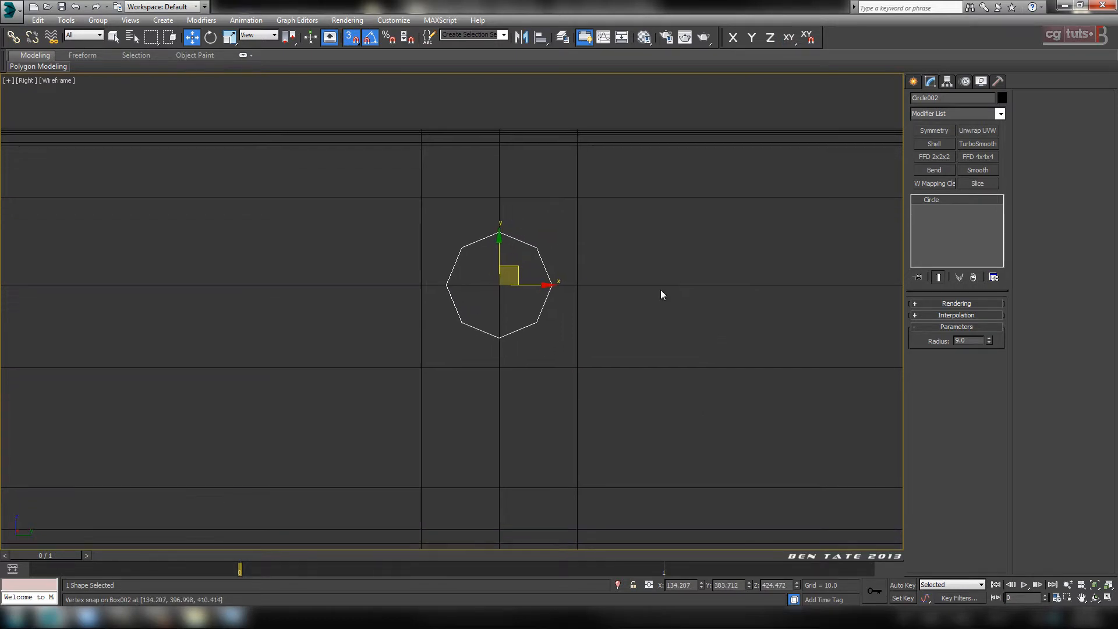
scroll(724, 272, "up", 2)
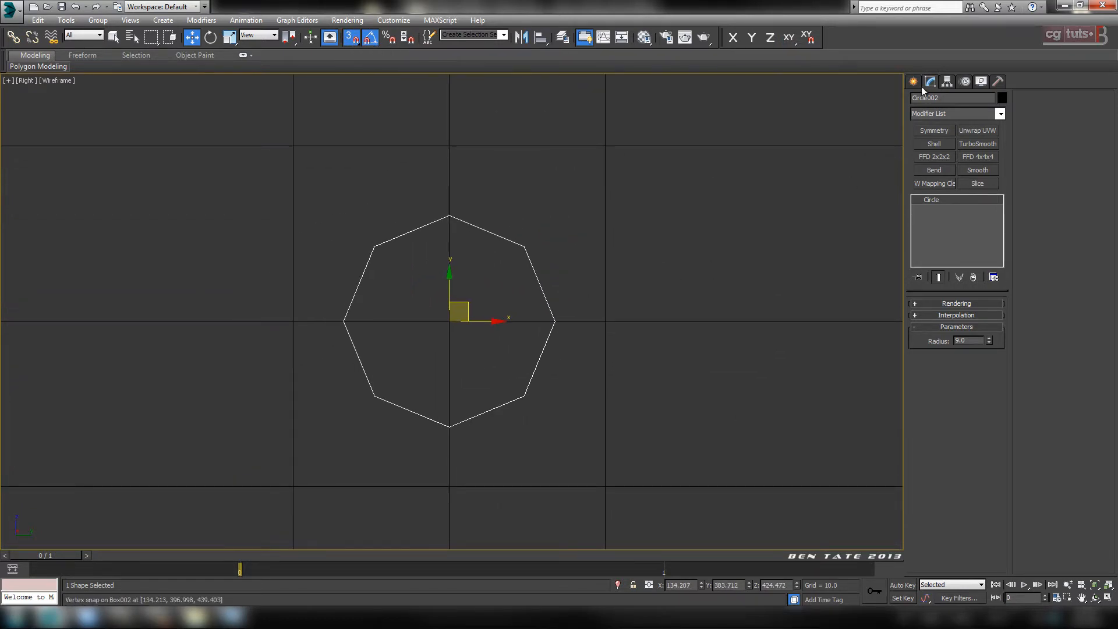
Step: Select the water tank and cut new edges into its outer wall along the circle guide, snapping to the guide's eight points
left_click(617, 209)
left_click(1084, 225)
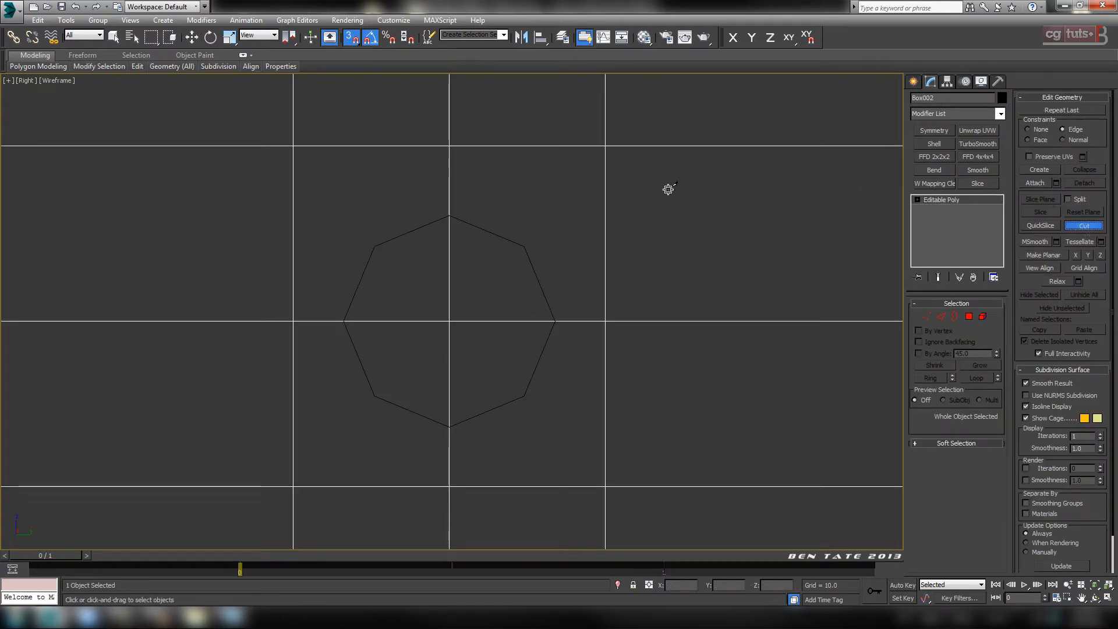
scroll(706, 242, "up", 1)
middle_click_drag(613, 240, 662, 165)
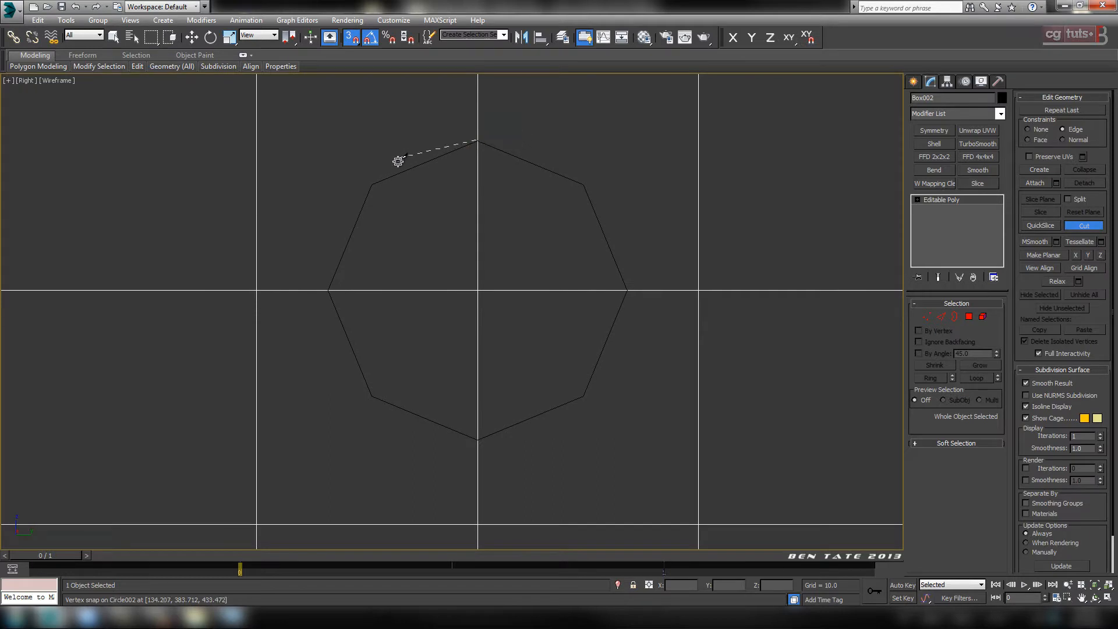
left_click(369, 184)
left_click(585, 185)
scroll(561, 232, "down", 4)
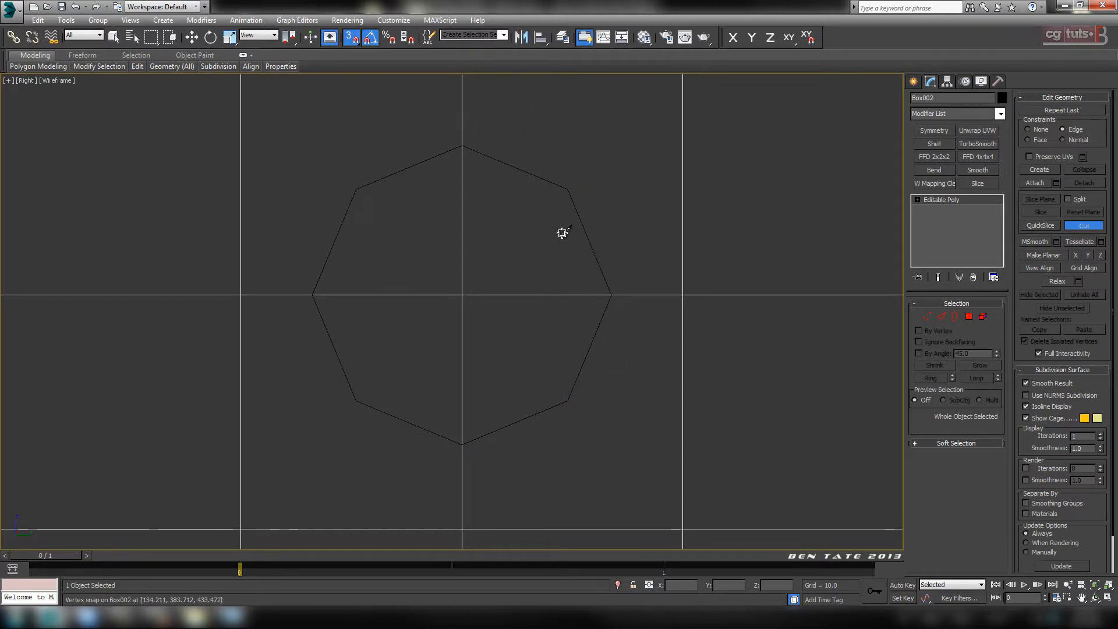
scroll(718, 386, "up", 1)
Step: Check the inner side of the tank wall in perspective and change the Right view to the Left view
key("alt+w")
key("alt+w")
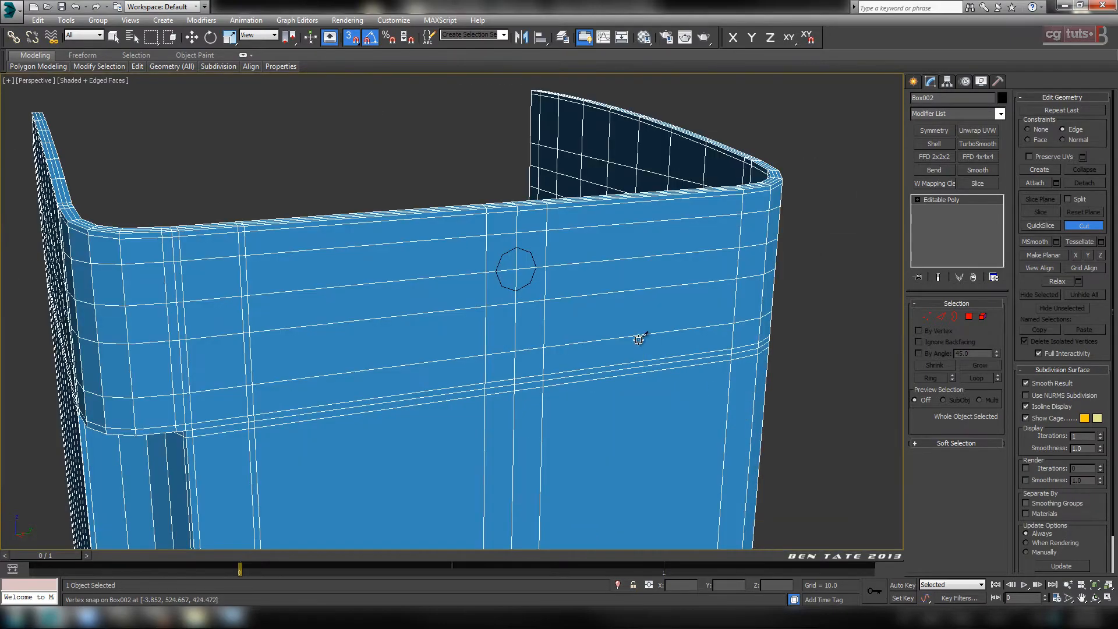
middle_click_drag(640, 334, 720, 351, "alt")
scroll(755, 353, "up", 3)
scroll(755, 352, "down", 2)
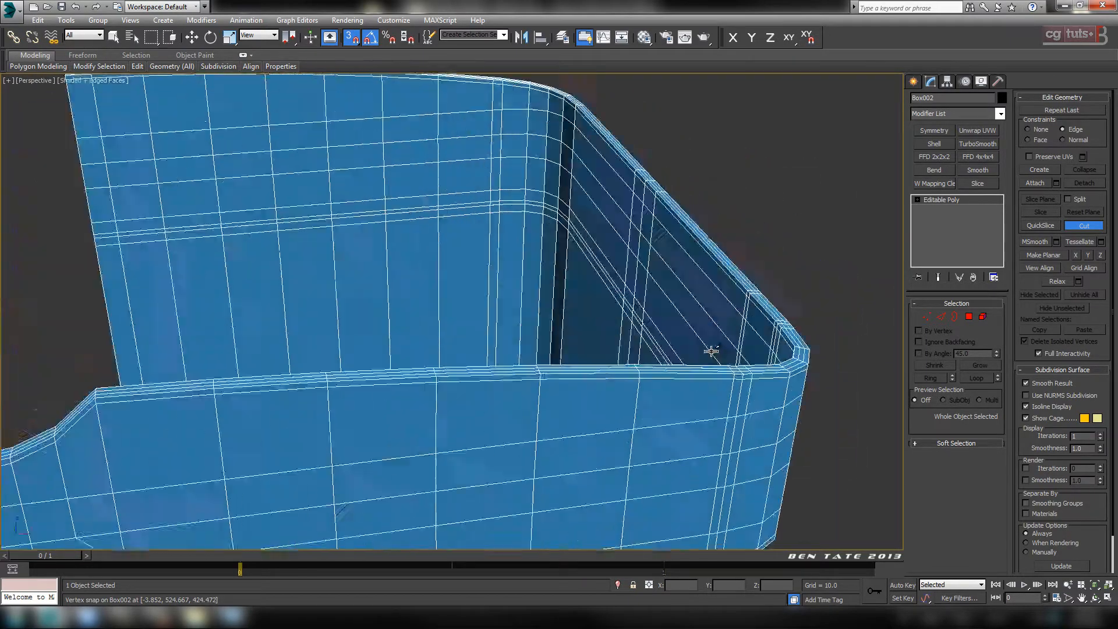
key("alt+w")
middle_click(283, 419)
key("alt+w")
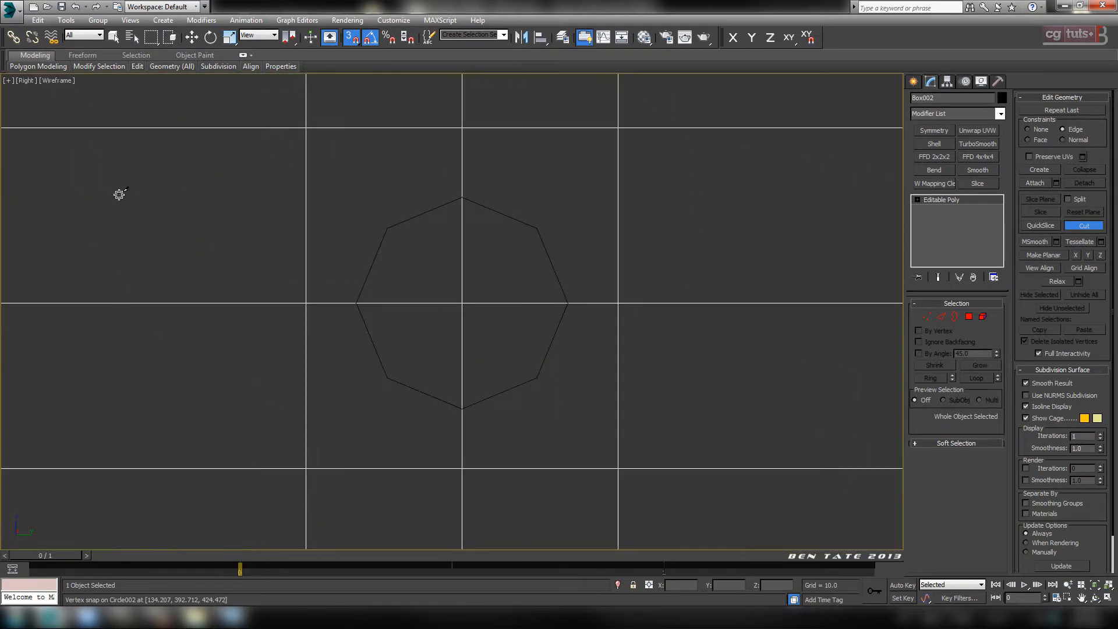
left_click(29, 81)
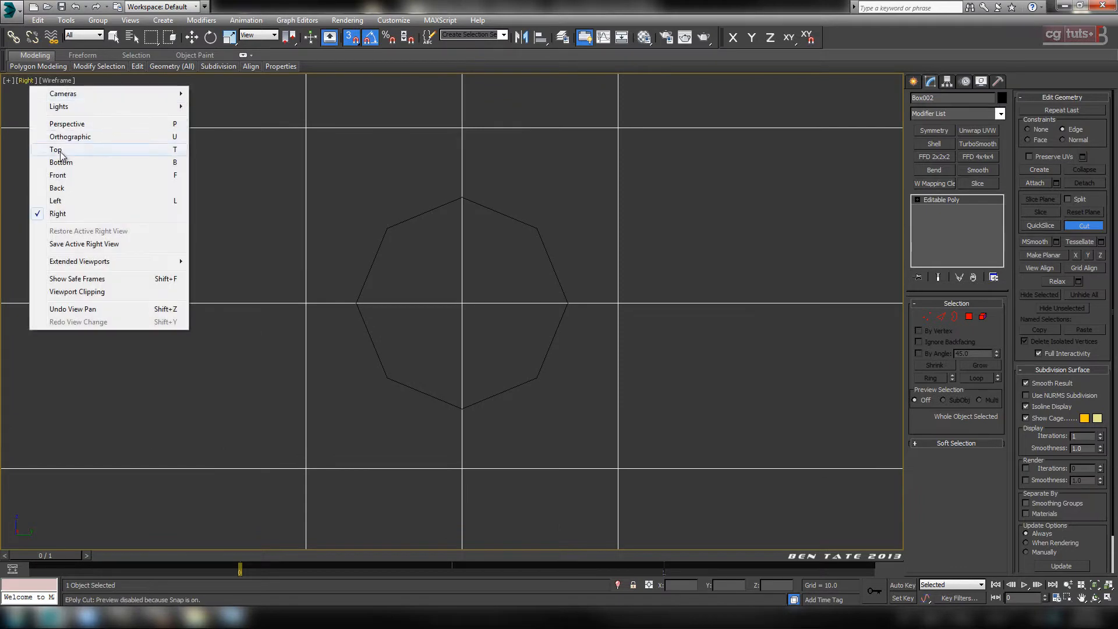
left_click(74, 200)
middle_click_drag(537, 324, 585, 339)
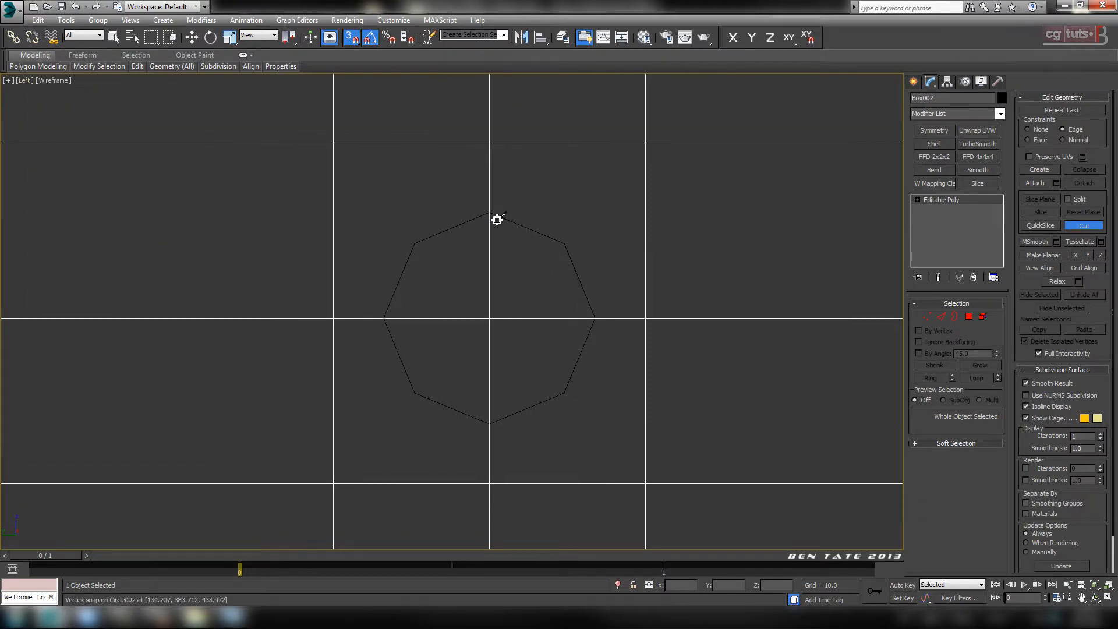
Step: Cut a matching octagon into the inner side of the tank wall, snapping to the circle guide's eight points
left_click(414, 244)
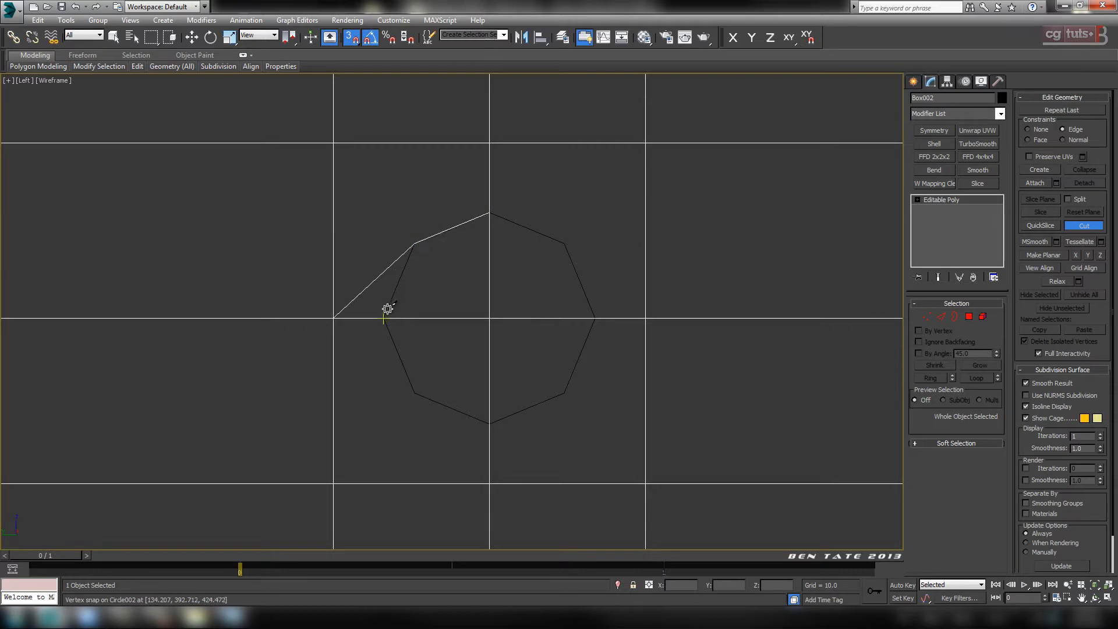
left_click(384, 318)
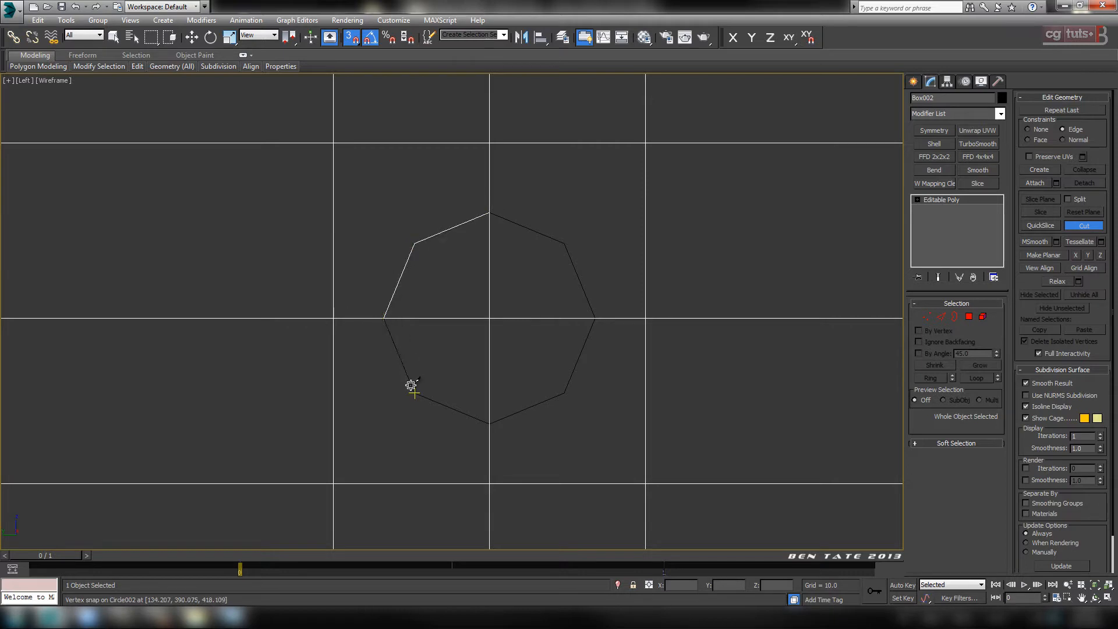
left_click(488, 422)
left_click(563, 394)
left_click(594, 319)
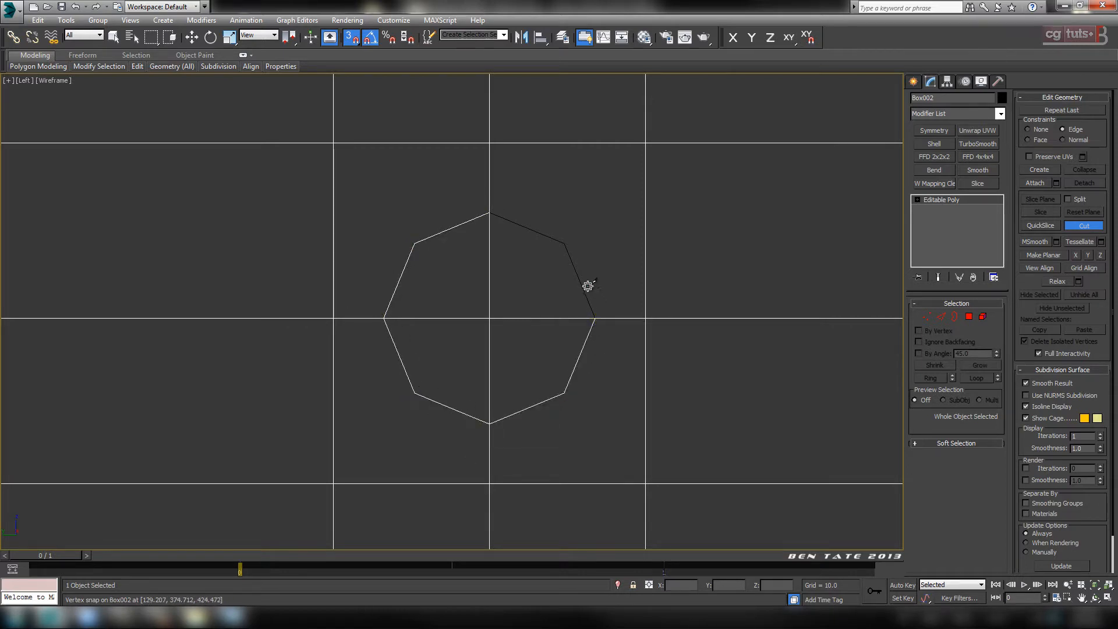
left_click(564, 243)
Step: Finish cutting, turn off 3D snapping, and remove the circle guide spline
left_click(1080, 227)
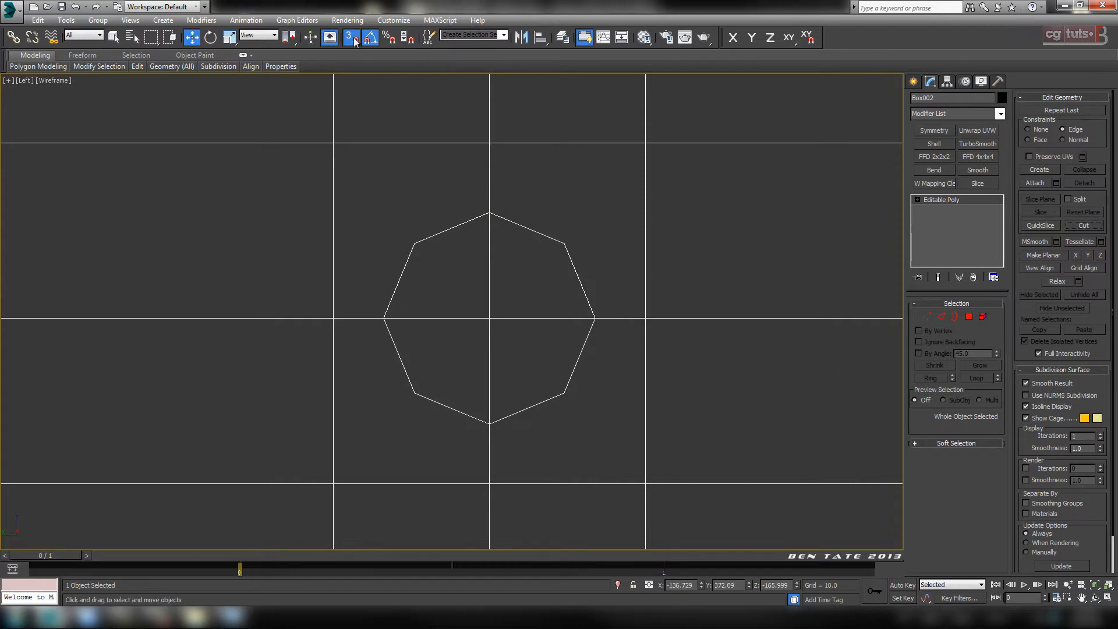
left_click(516, 224)
key("ctrl+d")
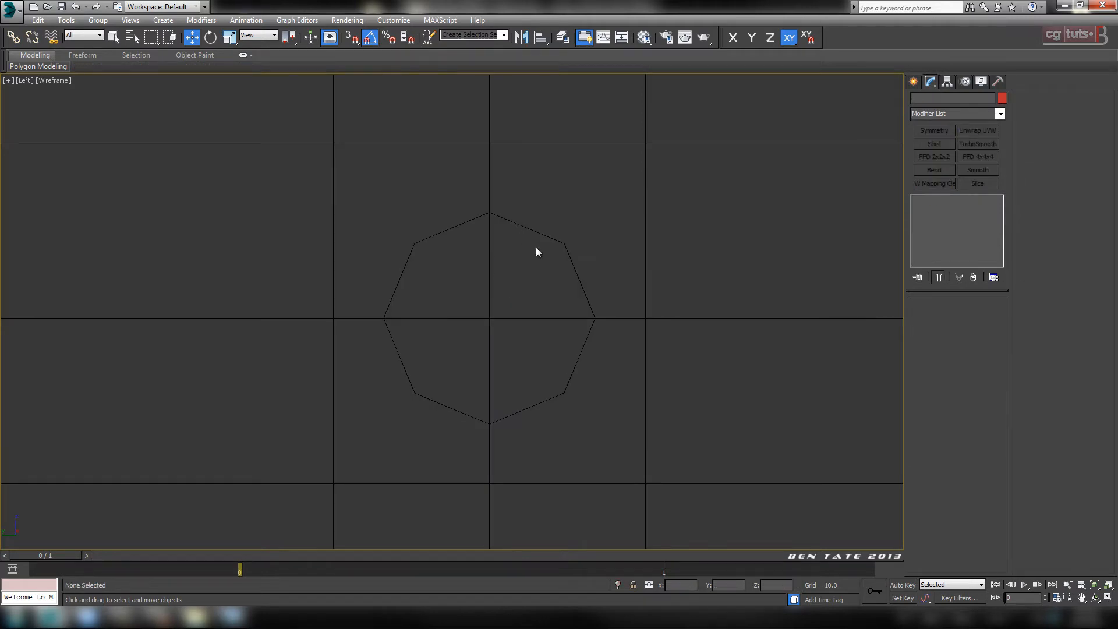
Step: Select the tank in the perspective view, pick a polygon inside the outer wall's octagon, and frame it up close
key("alt+w")
right_click(724, 406)
key("alt+w")
middle_click_drag(694, 386, 680, 369, "alt")
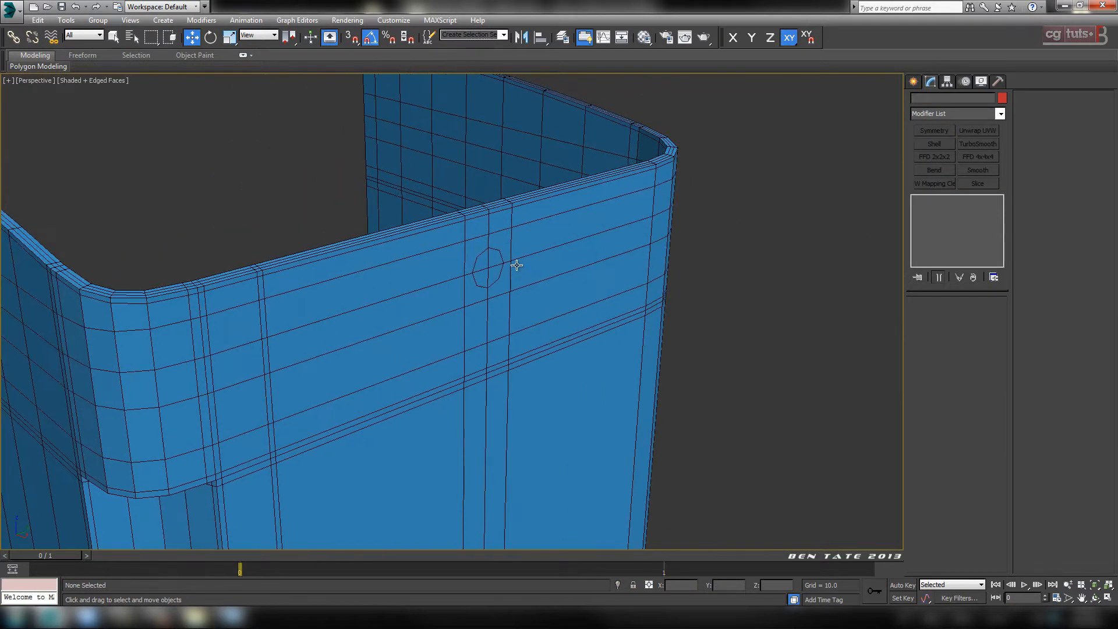
left_click(516, 265)
key("z")
left_click(971, 317)
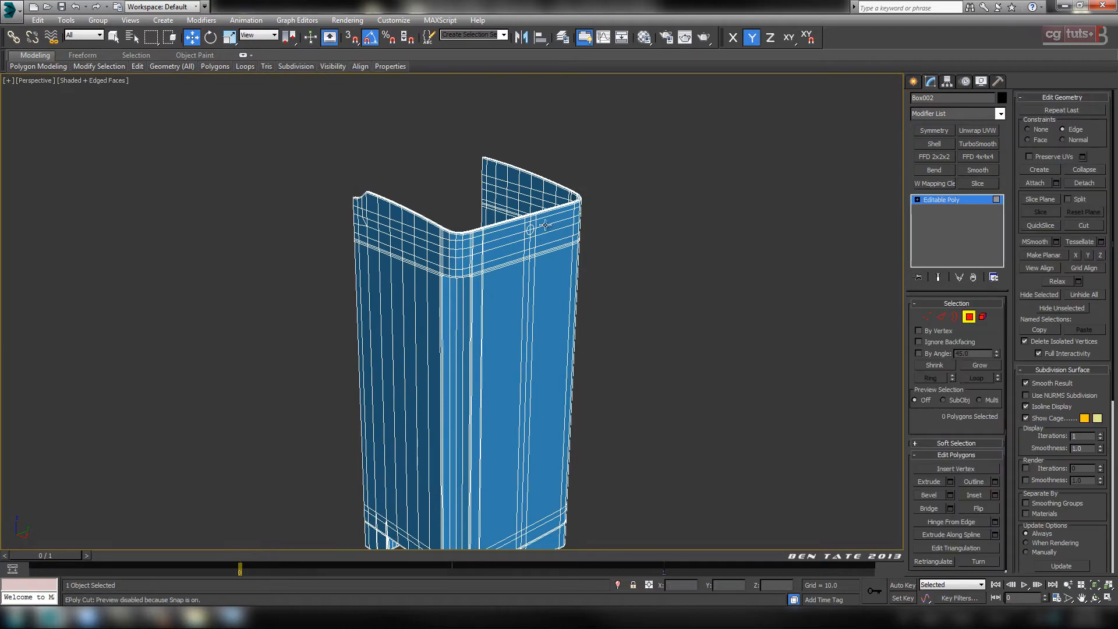
left_click(531, 229)
key("z")
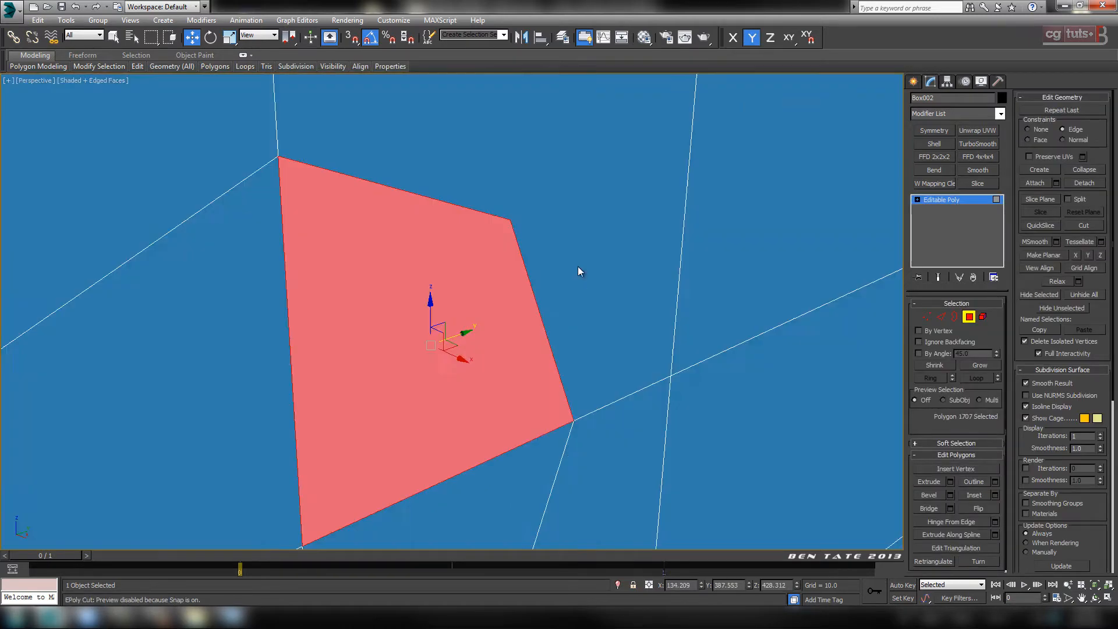
scroll(579, 270, "down", 5)
middle_click_drag(614, 337, 608, 268, "alt")
Step: Connect the octagon's two upper diagonal vertices to the upper corner vertices of the surrounding grid on the outer wall
left_click(926, 317)
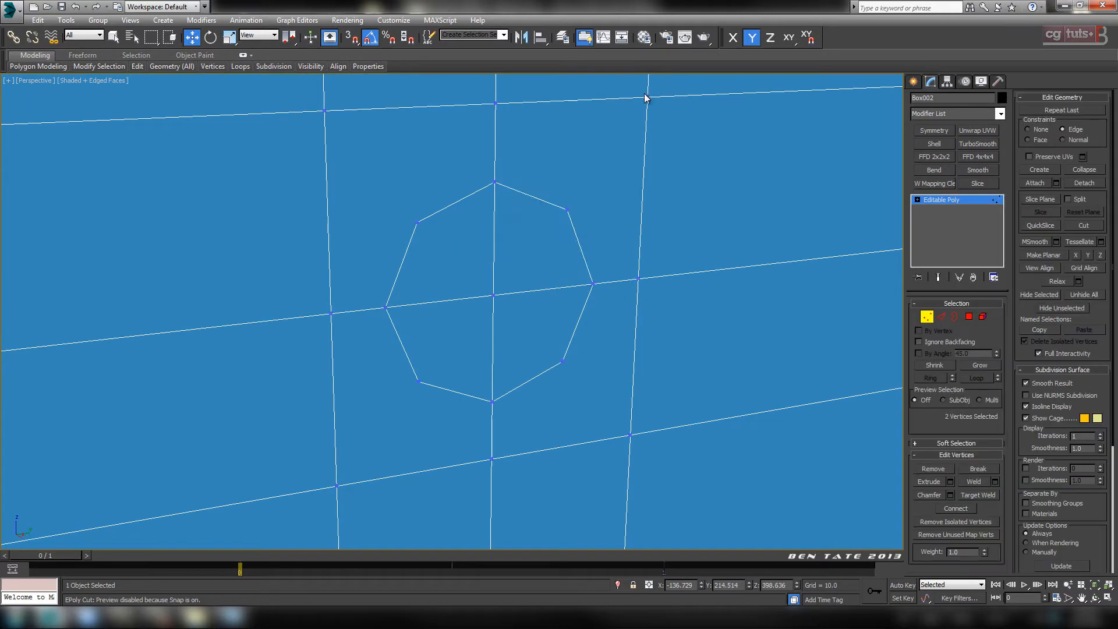
left_click(648, 98)
left_click(565, 210, "ctrl")
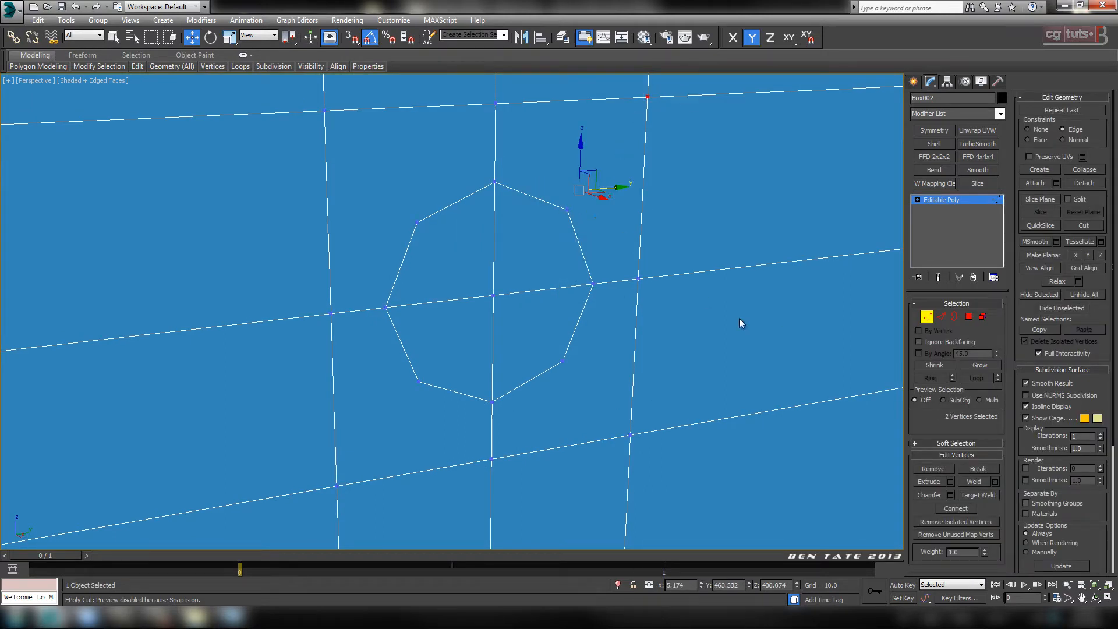
left_click(566, 209, "ctrl")
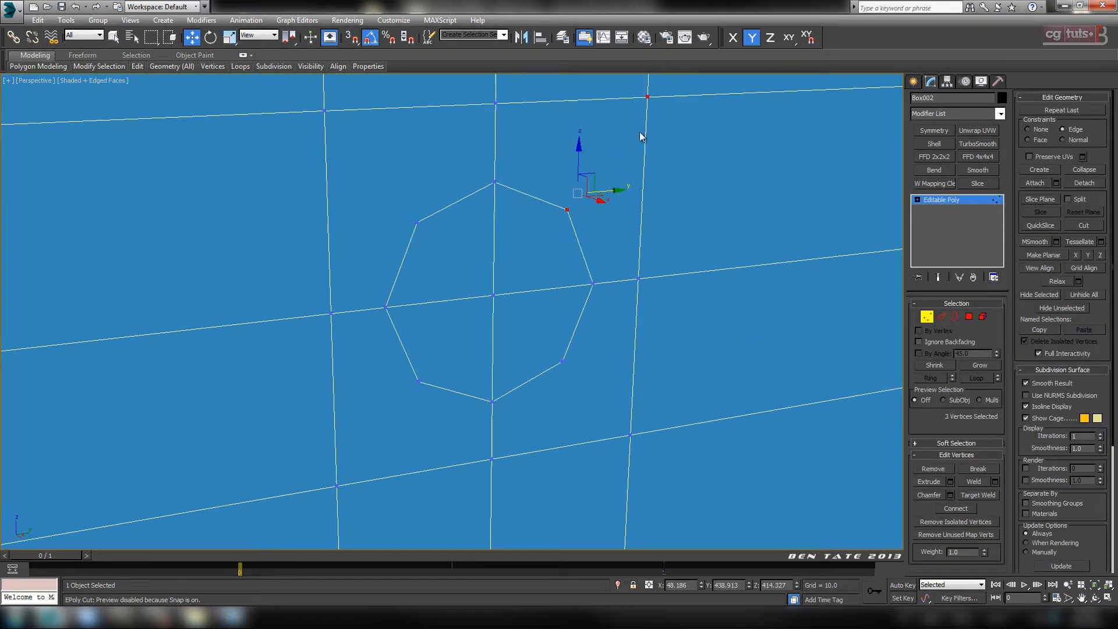
left_click(569, 209, "ctrl")
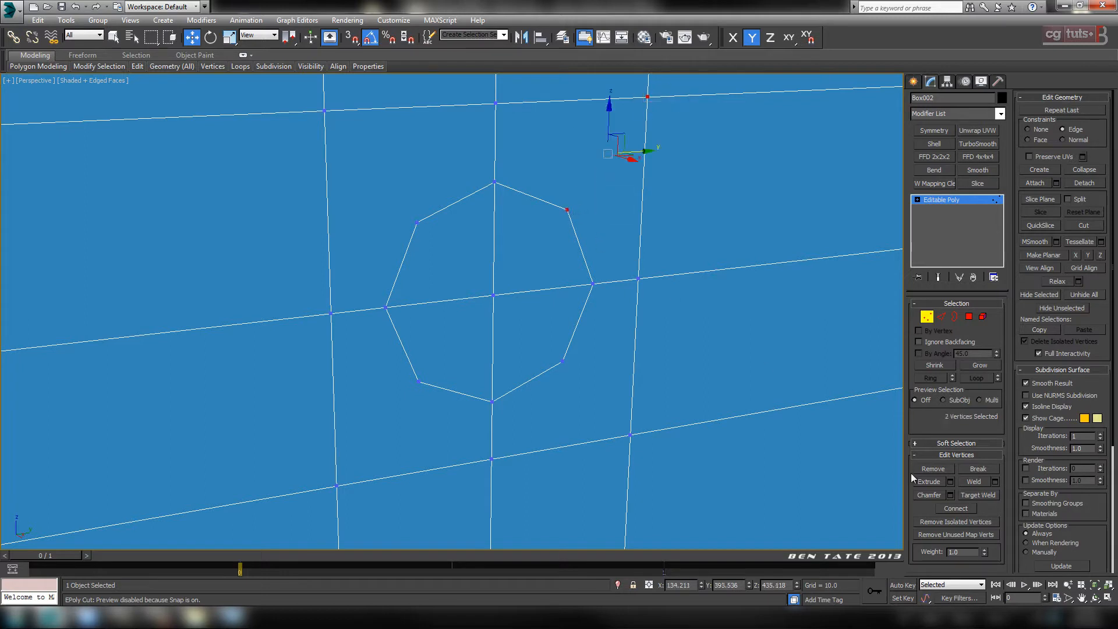
left_click(337, 116)
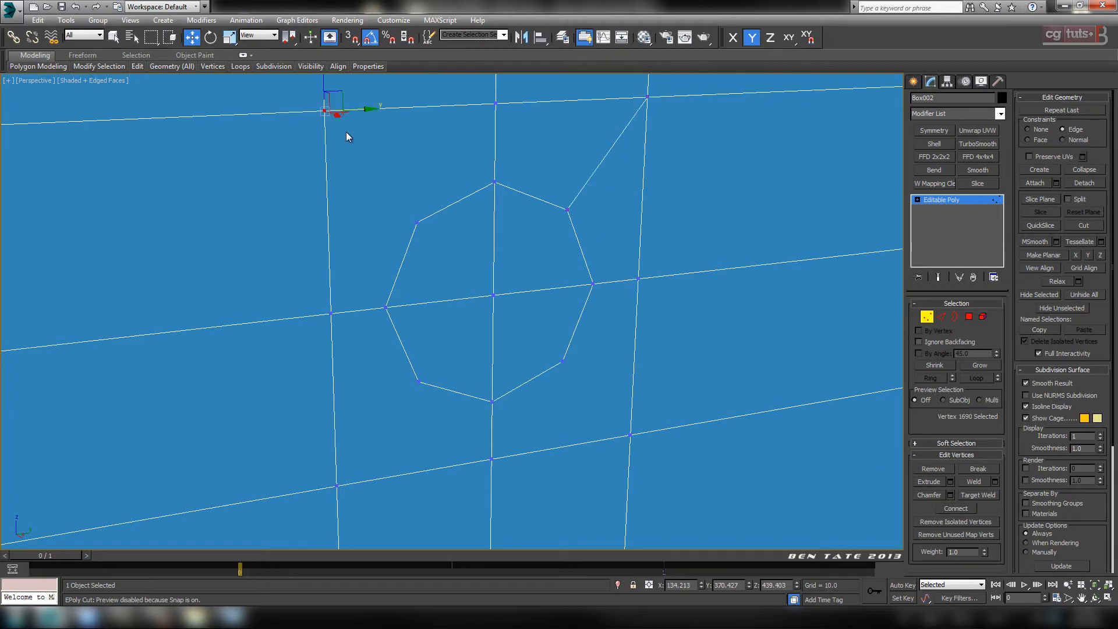
left_click(418, 221, "ctrl")
key("ctrl+shift+e")
Step: Connect the octagon's two lower diagonal vertices to the lower corner vertices of the surrounding grid on the outer wall
left_click(418, 382)
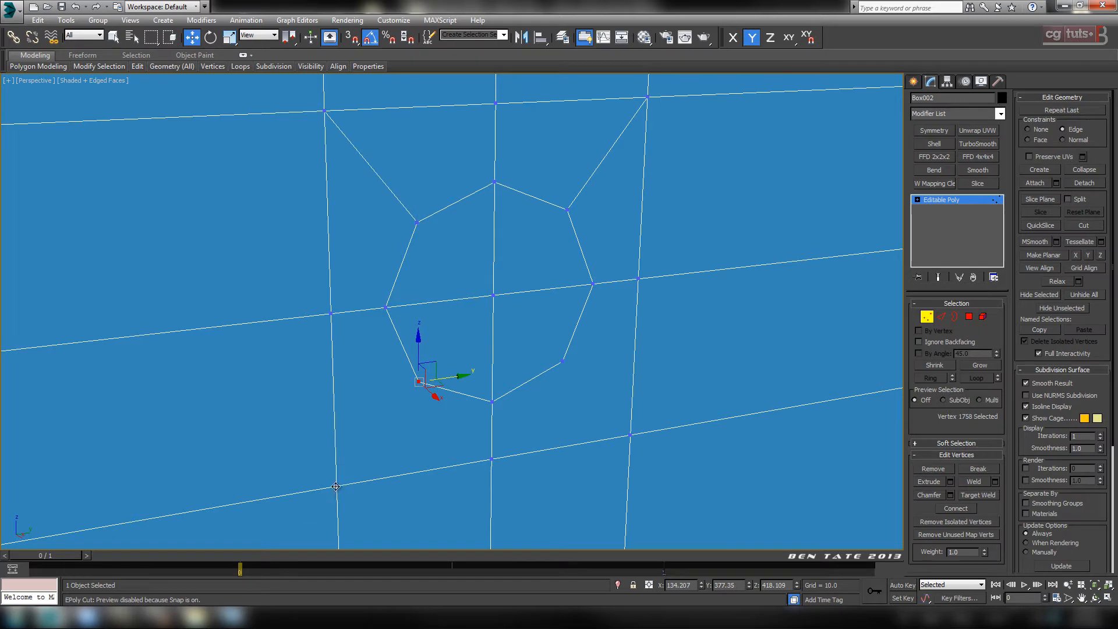
left_click(336, 486, "ctrl")
key("ctrl+shift+e")
left_click(561, 363)
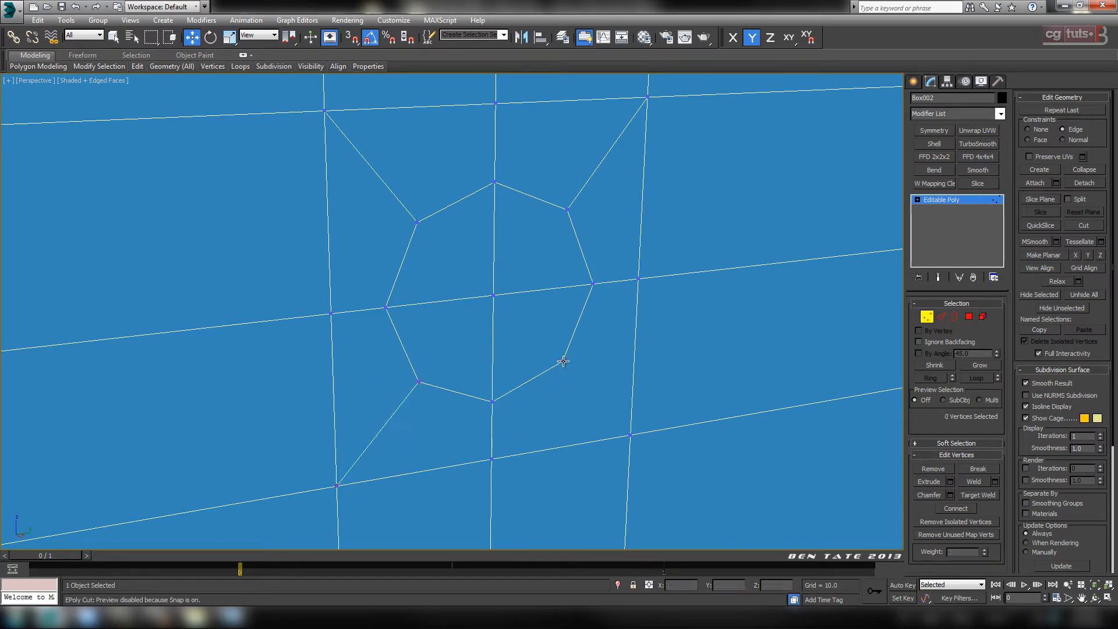
left_click(630, 435, "ctrl")
key("ctrl+shift+e")
Step: On the inner wall, connect the octagon's upper-left and lower-left diagonal vertices to the nearest corner vertices of the surrounding grid
middle_click_drag(504, 351, 475, 326, "alt")
left_click(373, 102)
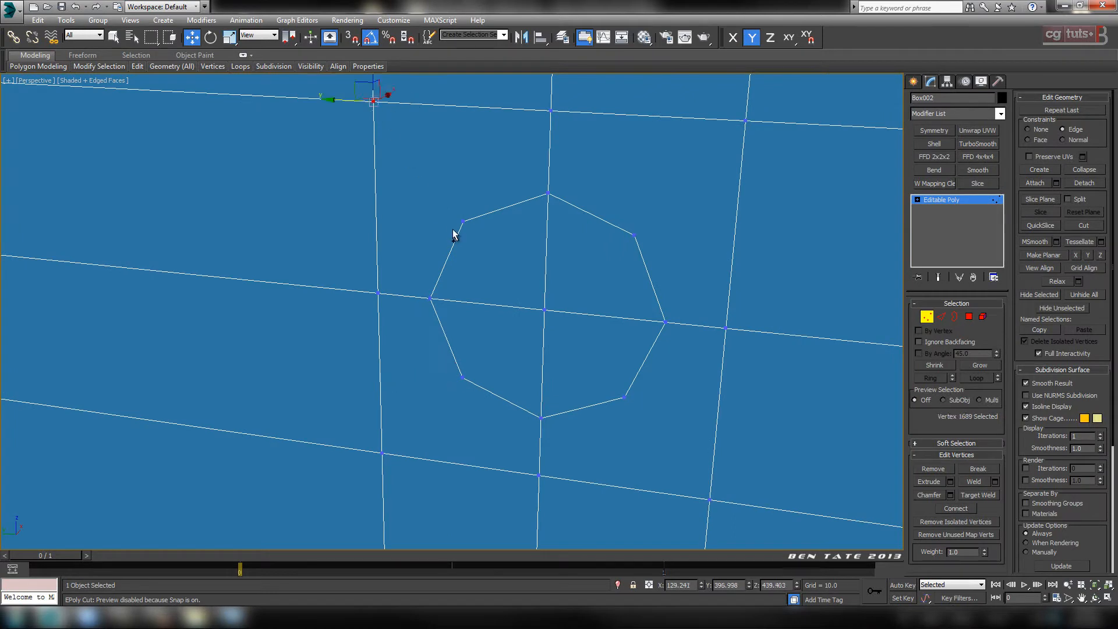
left_click(462, 223, "ctrl")
key("ctrl+shift+e")
left_click(461, 378)
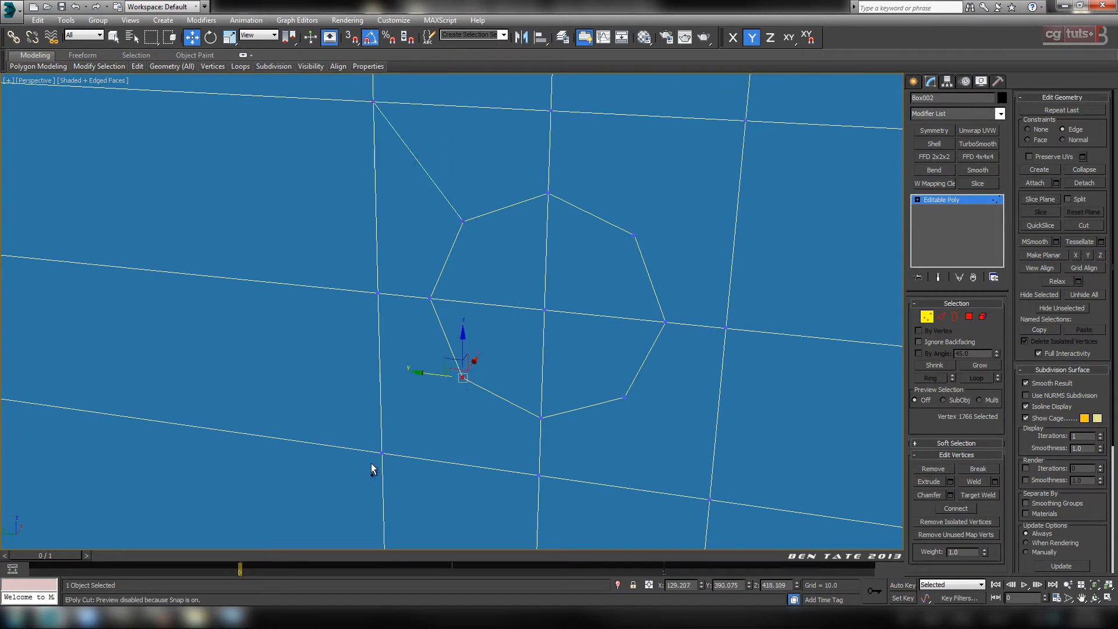
left_click(383, 452, "ctrl")
key("ctrl+shift+e")
Step: Connect the inner octagon's lower-right and upper-right diagonal vertices to the nearest corner vertices of the surrounding grid
left_click(624, 399)
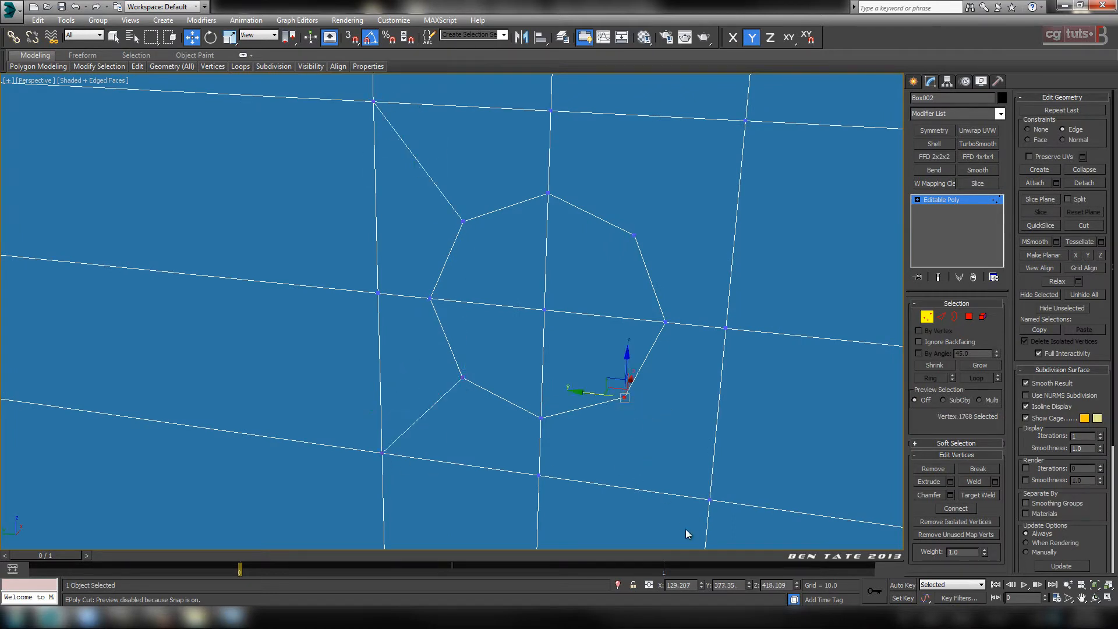
left_click(708, 497, "ctrl")
key("ctrl+shift+e")
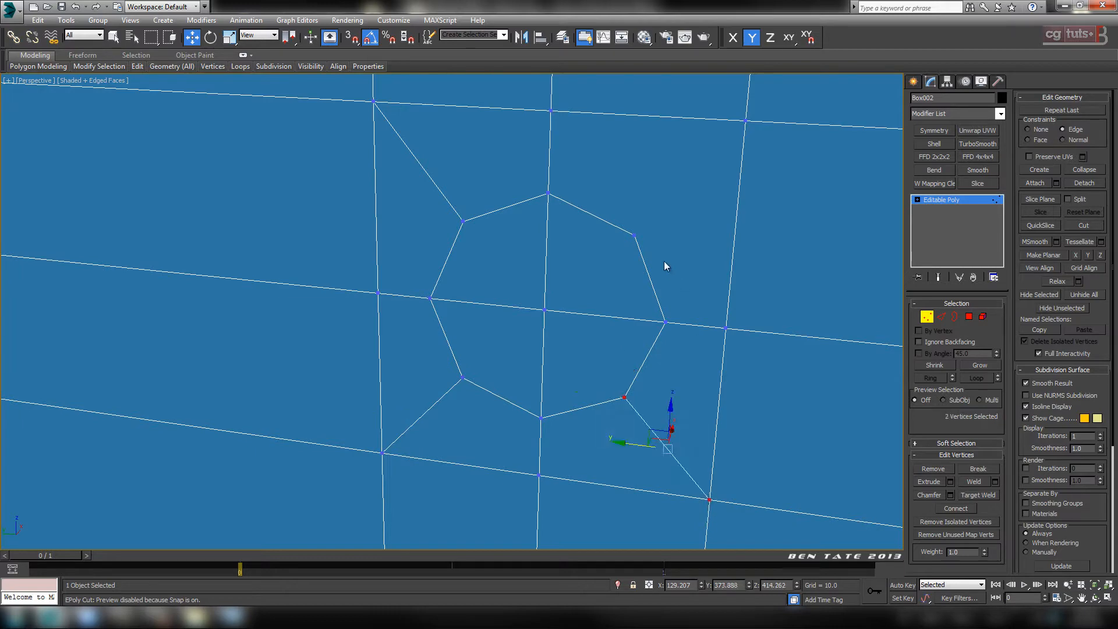
left_click(632, 234)
left_click(744, 122, "ctrl")
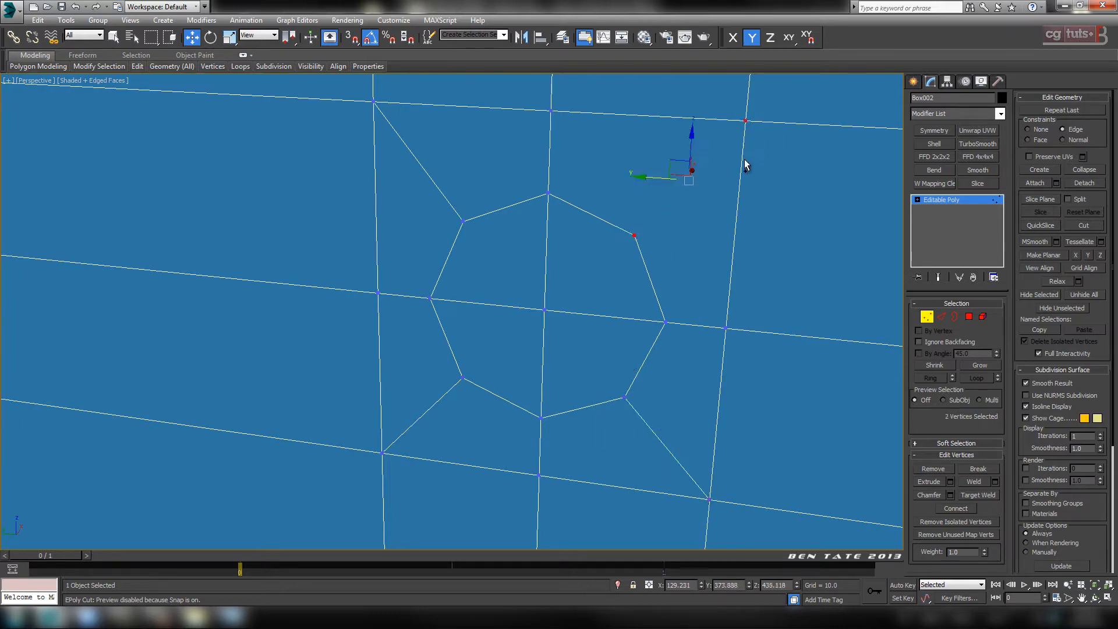
key("ctrl+shift+e")
Step: Select all eight polygons inside the octagons on both sides of the tank wall, using the Left view
middle_click_drag(710, 276, 337, 266)
scroll(694, 281, "down", 5)
middle_click_drag(549, 301, 574, 291, "alt")
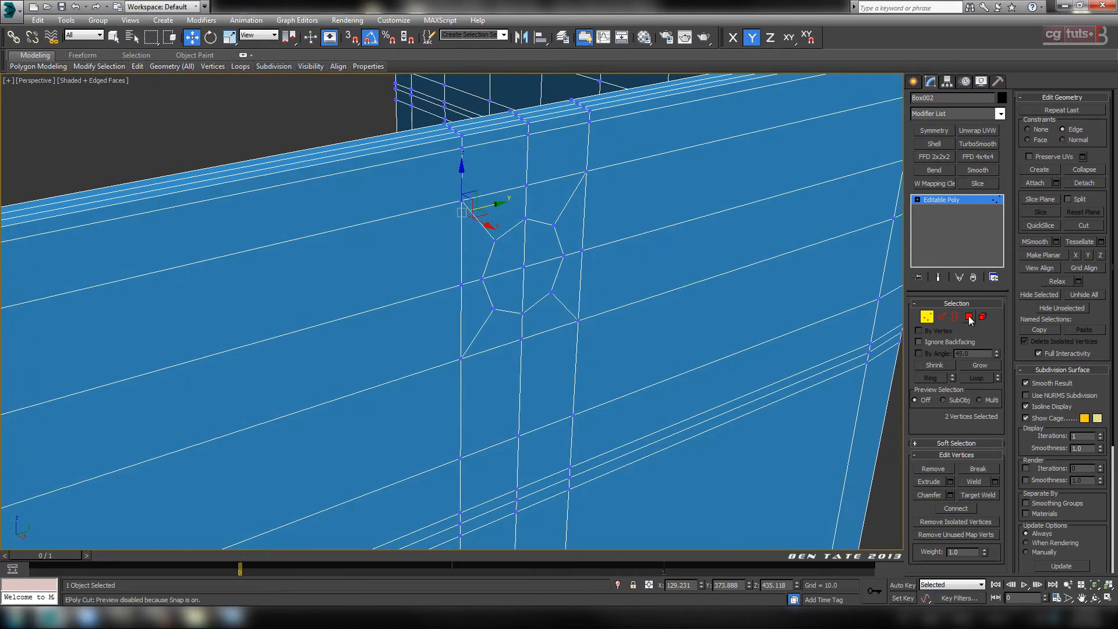
left_click(969, 318)
left_click(114, 37)
key("alt+w")
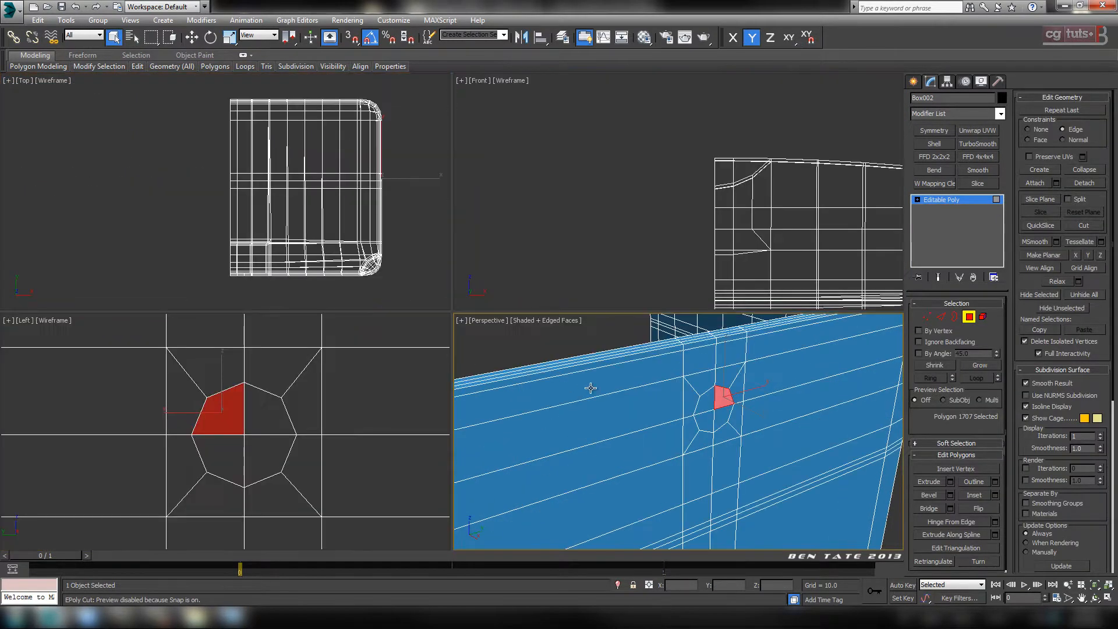
right_click(401, 407)
key("alt+w")
left_click_drag(451, 291, 529, 358)
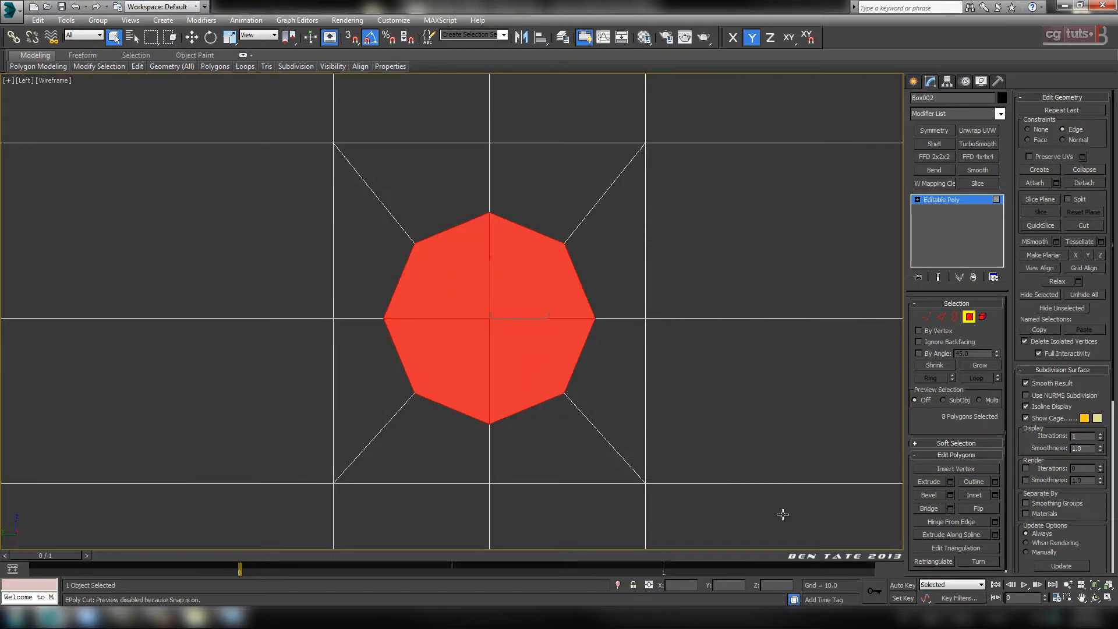
Step: Inset the selected octagon polygons twice by about 0.465, and check the insets on both sides of the wall
key("alt+w")
right_click(719, 462)
key("alt+w")
middle_click_drag(610, 415, 621, 477, "alt")
scroll(577, 400, "up", 3)
scroll(596, 413, "up", 3)
left_click(994, 495)
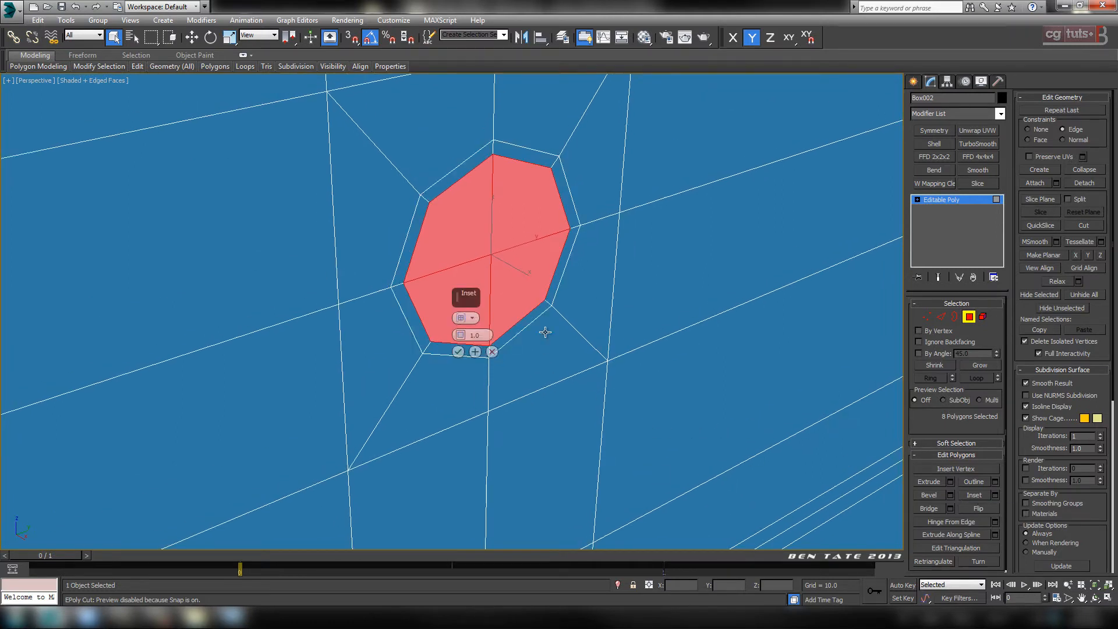
left_click_drag(461, 335, 461, 337)
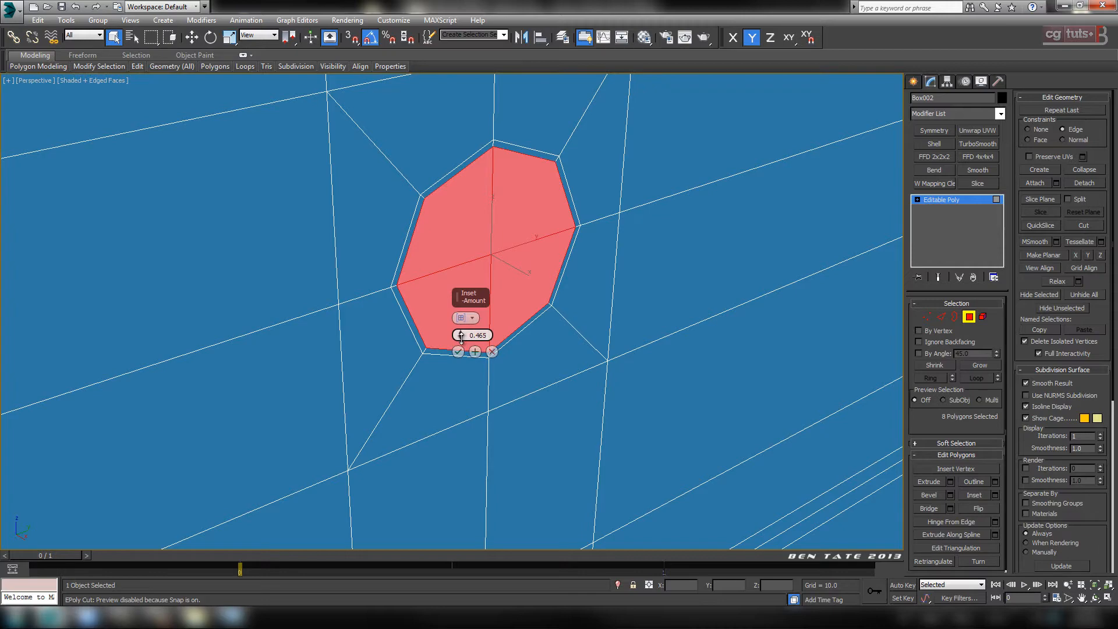
left_click(475, 351)
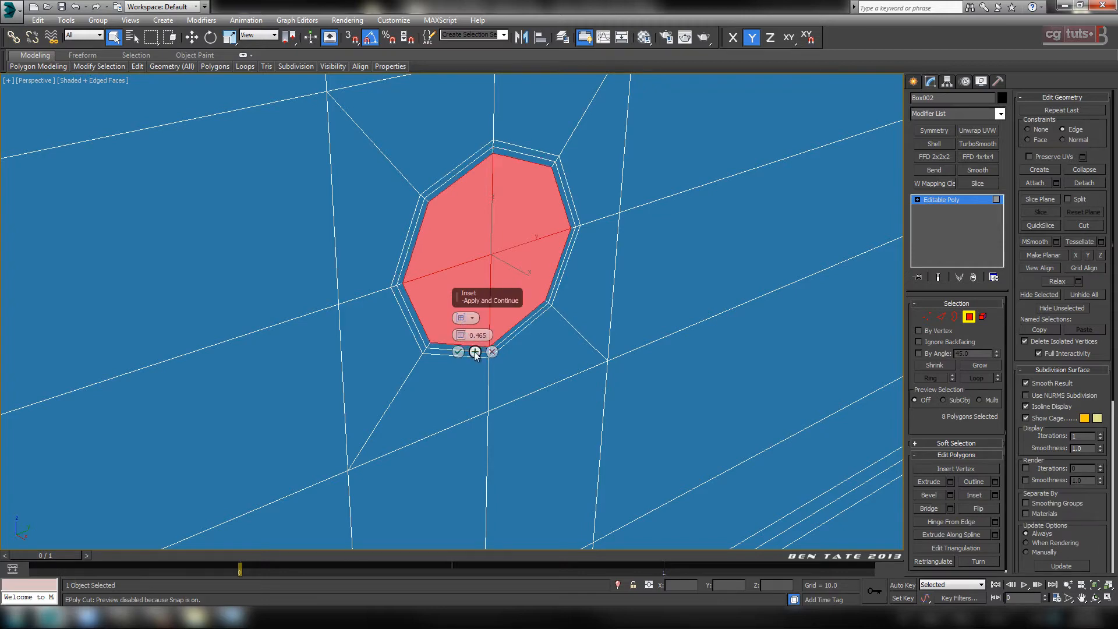
left_click(458, 351)
middle_click_drag(728, 326, 437, 352, "alt")
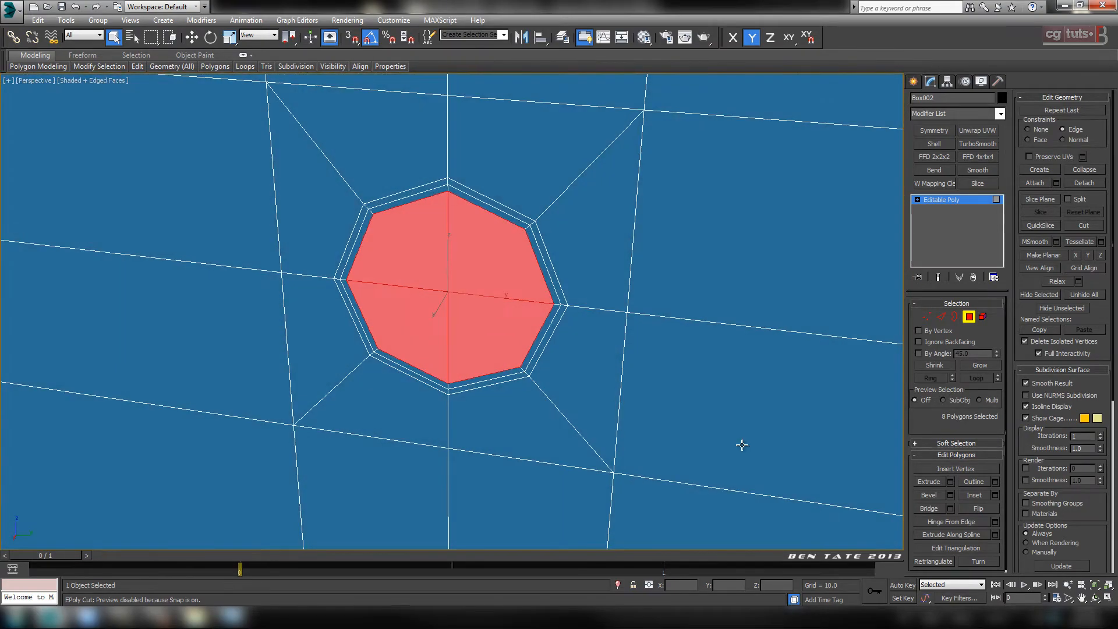
Step: Bridge the selected octagons into a through hole and connect its inner ring edges with 2 segments at pinch 66
left_click(929, 508)
middle_click_drag(554, 336, 636, 332, "alt")
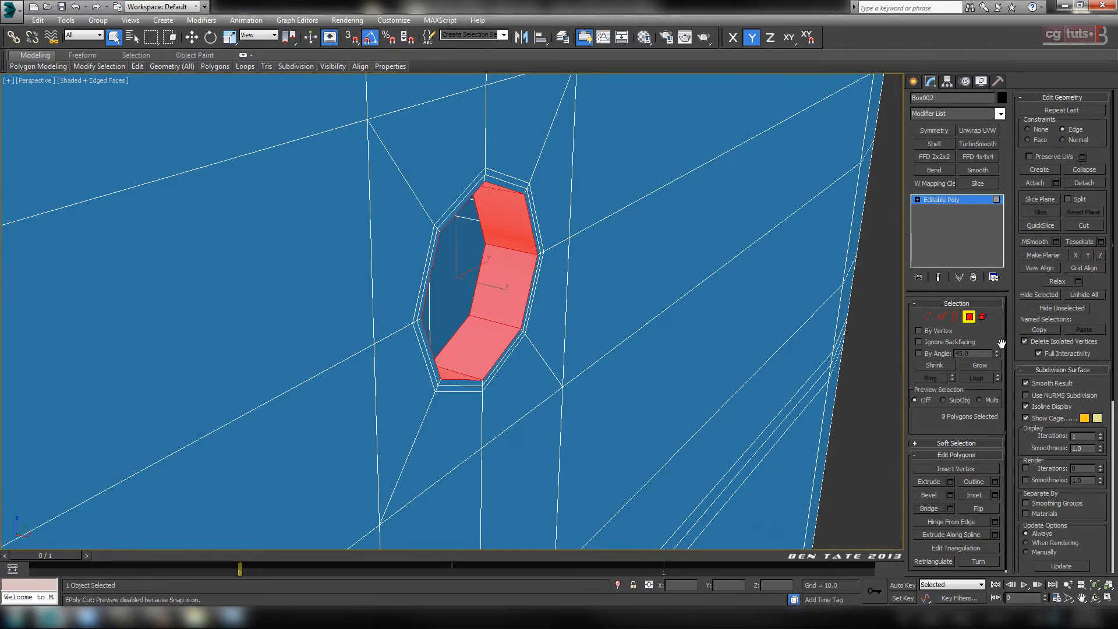
left_click(937, 316)
left_click(512, 250)
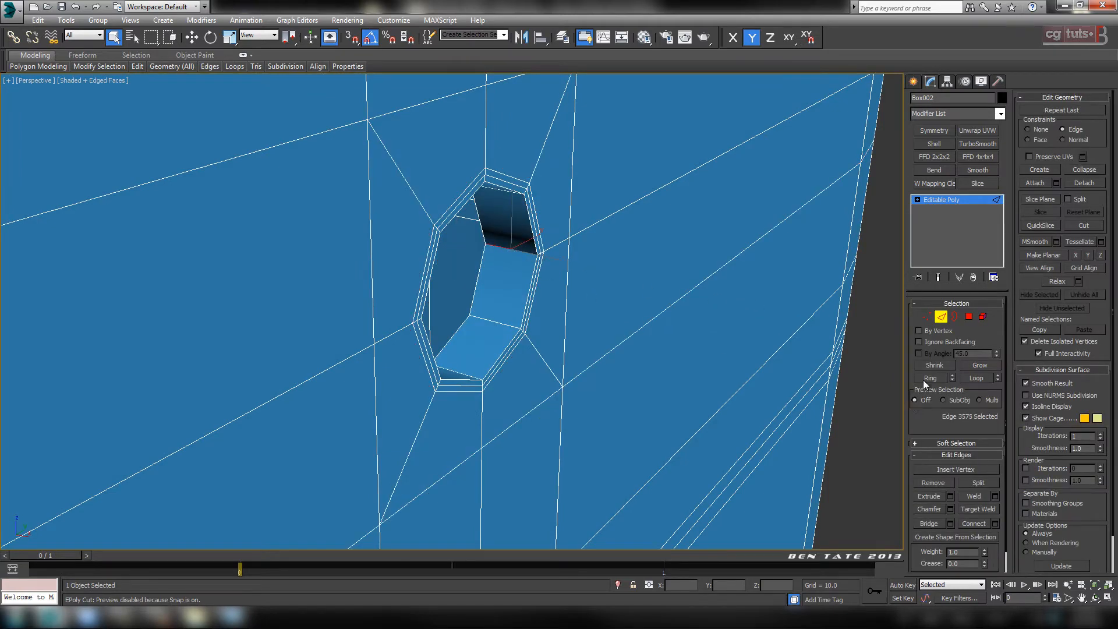
left_click(995, 523)
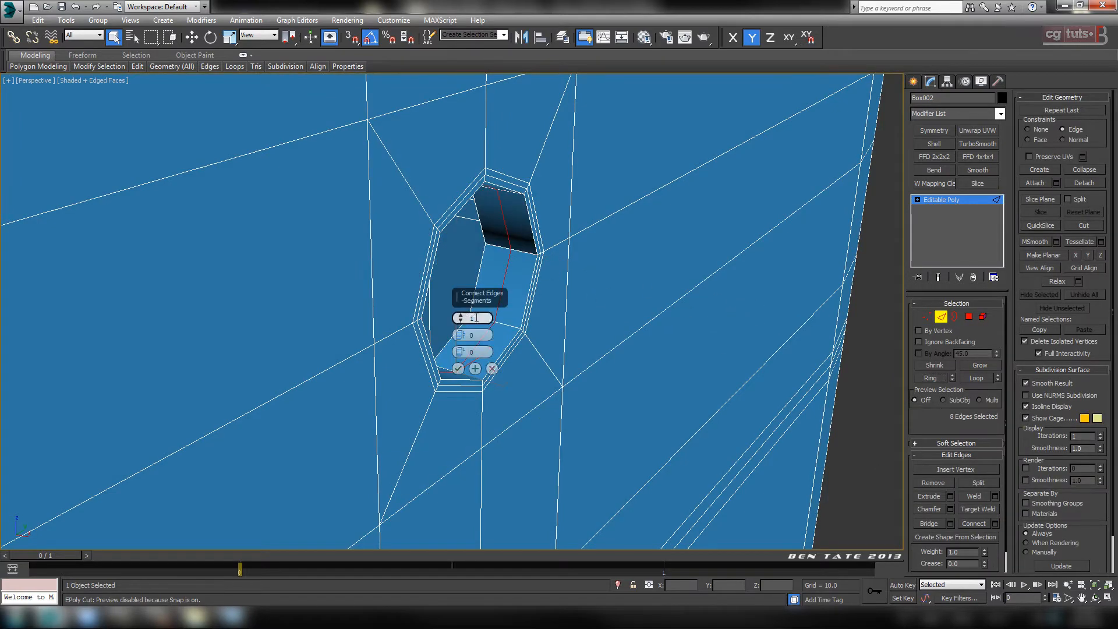
left_click(460, 317)
left_click_drag(458, 242, 450, 177)
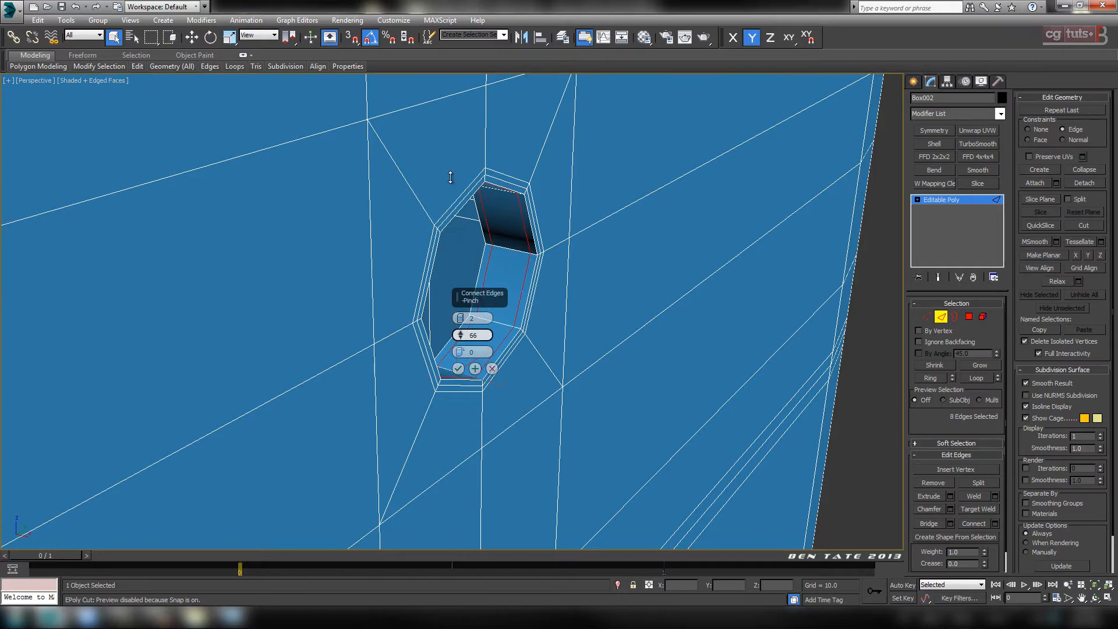
left_click(457, 367)
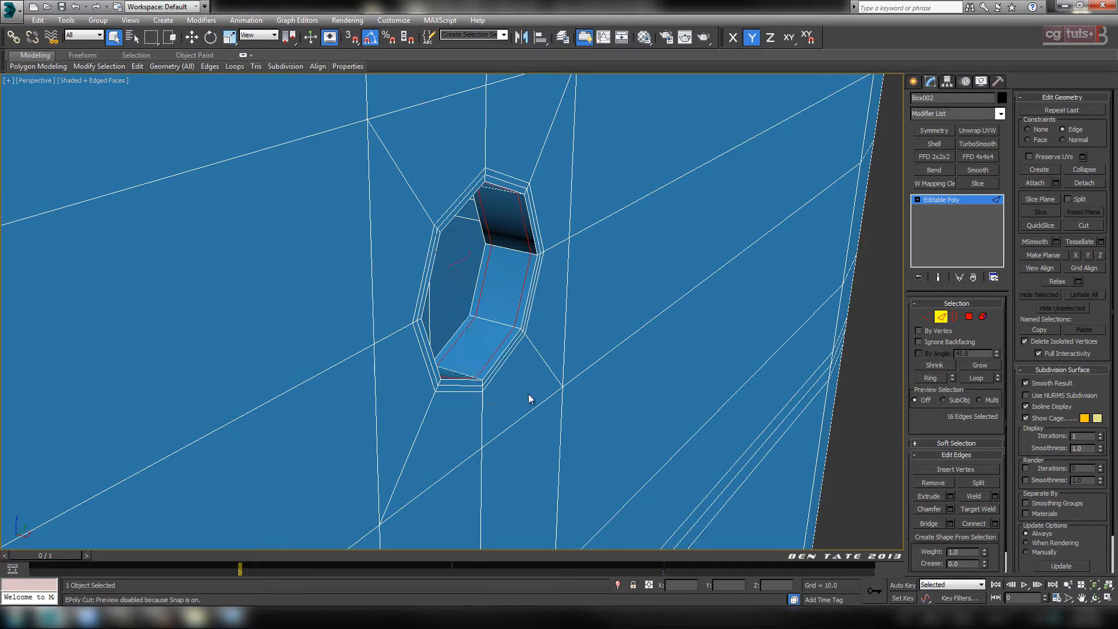
Step: Leave edge editing and mirror the half tank across the X axis with a Symmetry modifier
left_click(942, 317)
scroll(707, 322, "down", 5)
middle_click_drag(684, 327, 634, 307, "alt")
scroll(595, 343, "down", 5)
key("alt+w")
right_click(422, 271)
key("alt+w")
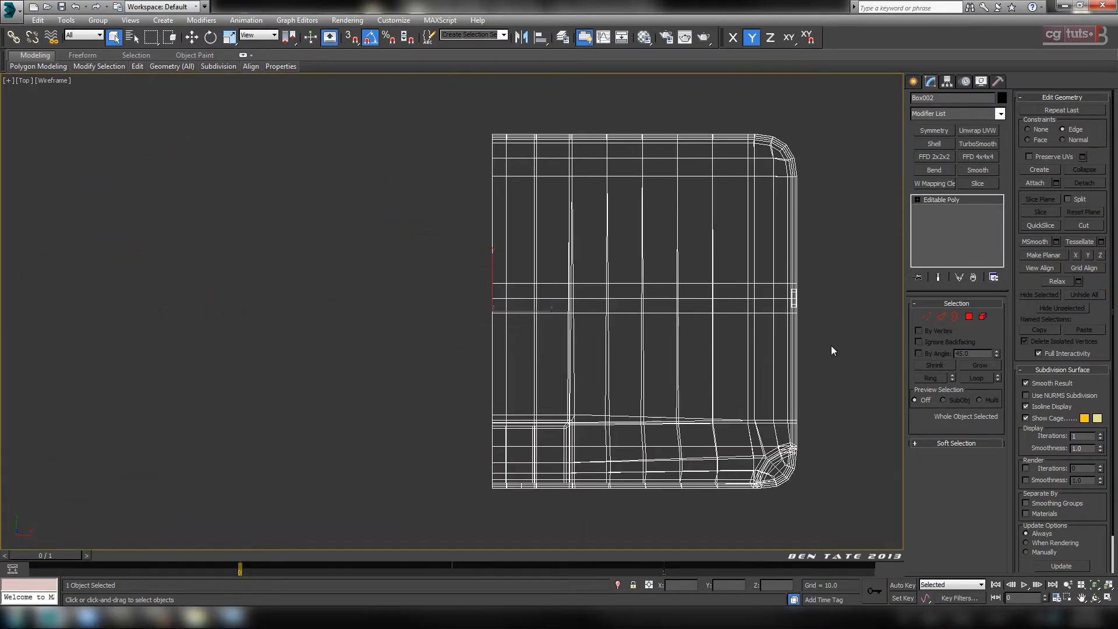
middle_click_drag(832, 350, 711, 249)
left_click(929, 131)
Step: Convert the mirrored tank to an Editable Poly from the Perspective view
key("alt+w")
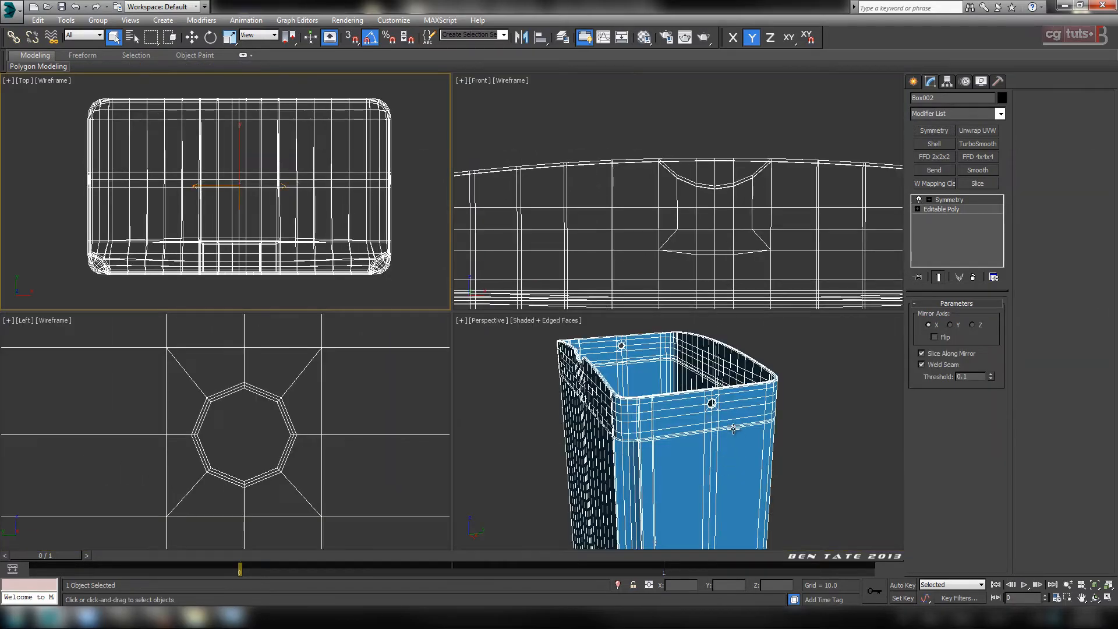
right_click(733, 429)
key("alt+w")
middle_click_drag(660, 398, 613, 332, "alt")
right_click(614, 332)
mouse_move(698, 444)
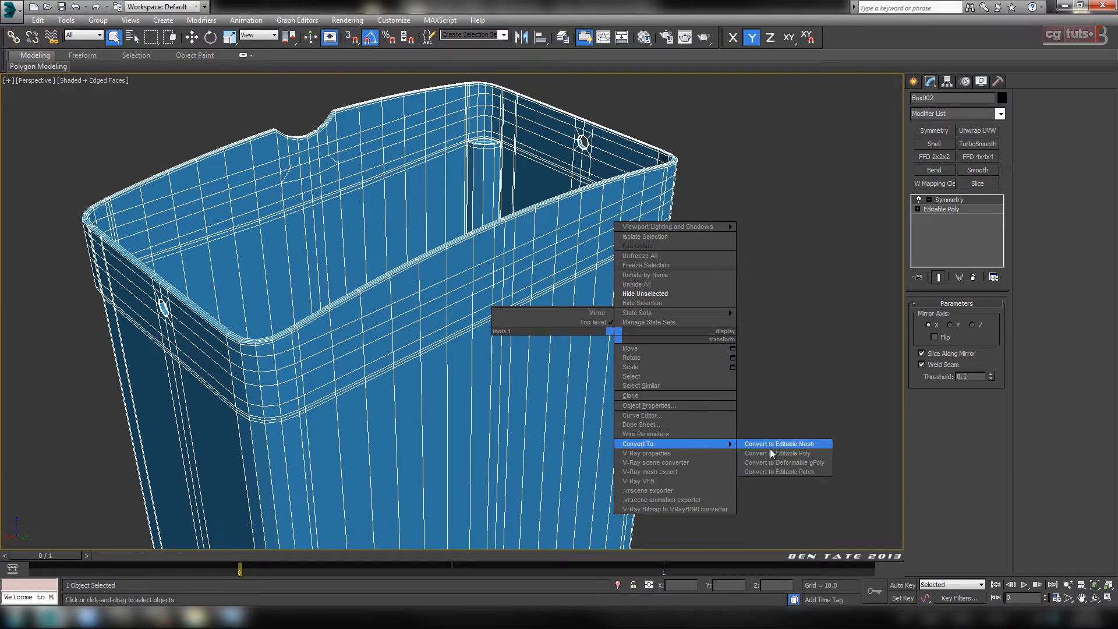
left_click(771, 453)
Step: Add a TurboSmooth modifier to the tank with 3 iterations and Isoline Display enabled
left_click(994, 147)
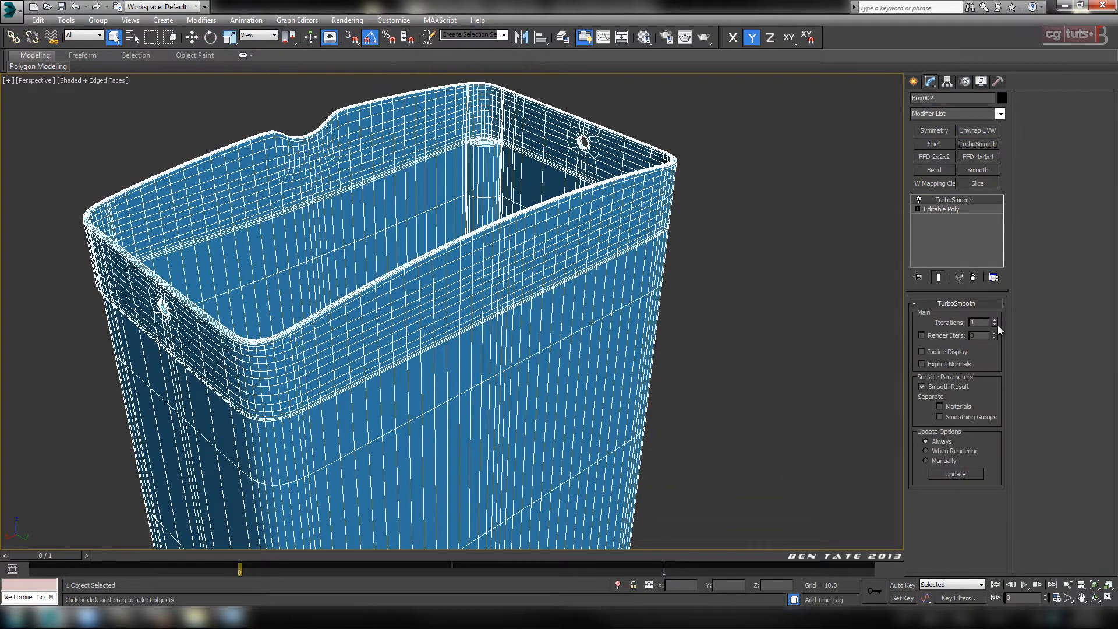
left_click(994, 320)
left_click(994, 320)
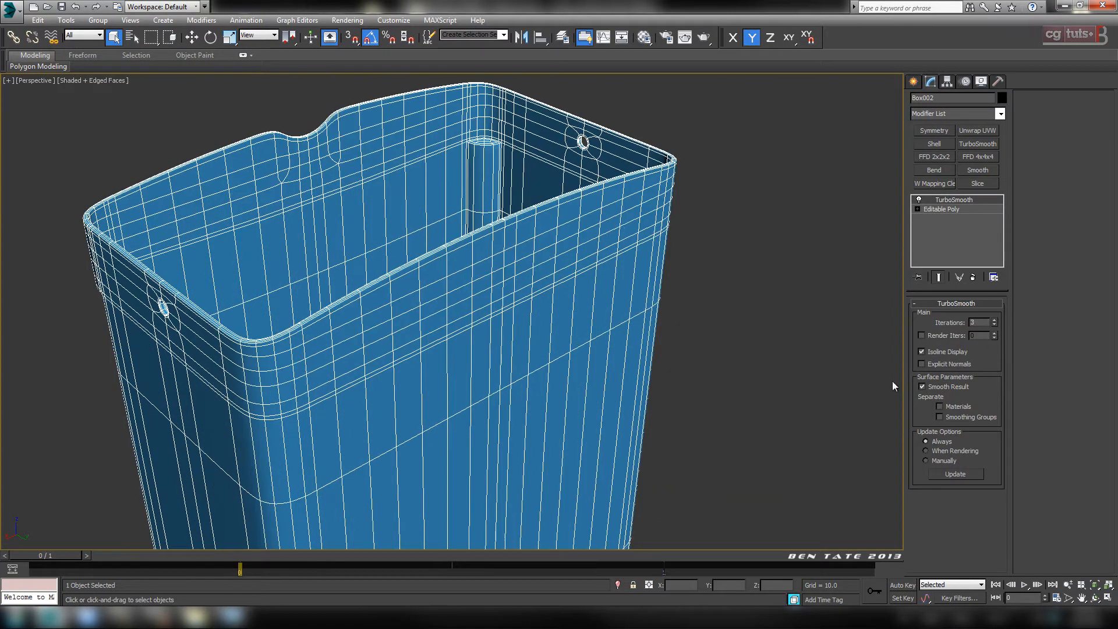
Step: Inspect the smoothed tank without edge display, examining the side holes, the rim notch and the outer walls
key("F4")
scroll(673, 363, "down", 6)
middle_click_drag(649, 296, 683, 356, "alt")
scroll(611, 281, "up", 8)
middle_click_drag(596, 271, 690, 363, "alt")
scroll(509, 221, "up", 2)
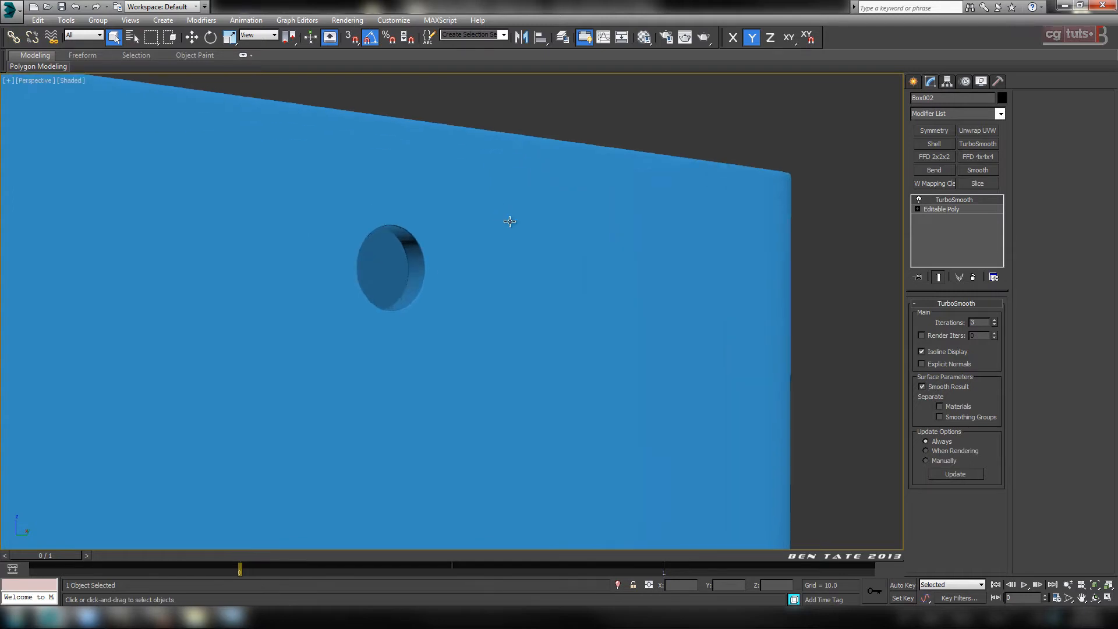
middle_click_drag(522, 253, 686, 313, "alt")
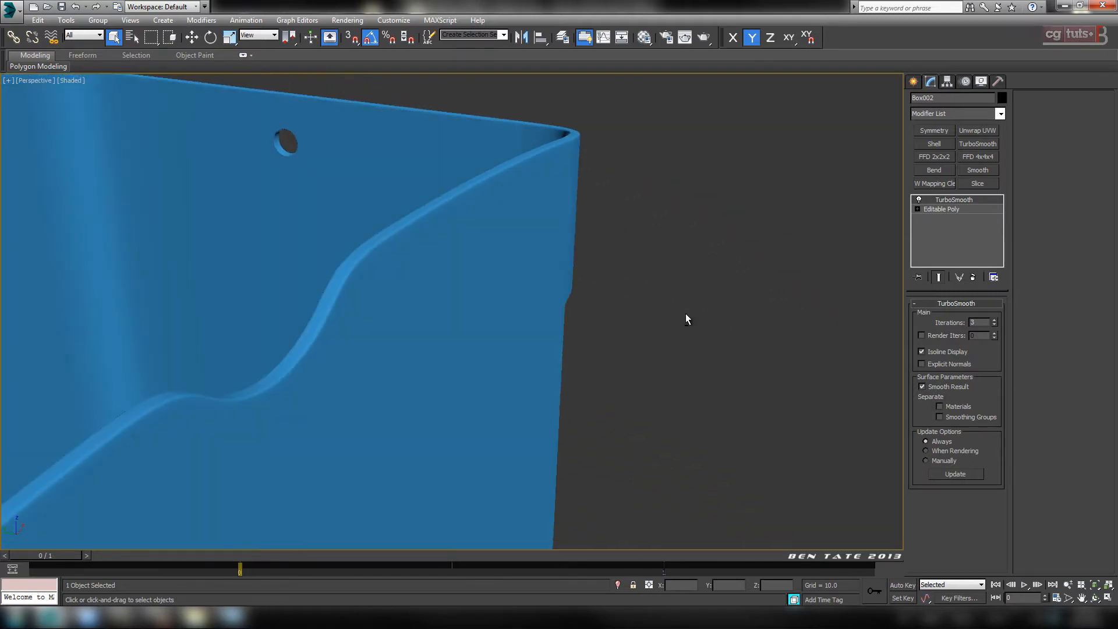
scroll(634, 345, "down", 4)
middle_click_drag(634, 345, 676, 217)
scroll(631, 261, "up", 3)
middle_click_drag(596, 281, 717, 189, "alt")
scroll(780, 288, "down", 2)
scroll(718, 189, "down", 5)
middle_click_drag(723, 252, 621, 329, "alt")
scroll(612, 389, "up", 3)
Step: Unhide all objects, hide everything except the tank and the base part beneath it, and reselect the tank
right_click(621, 328)
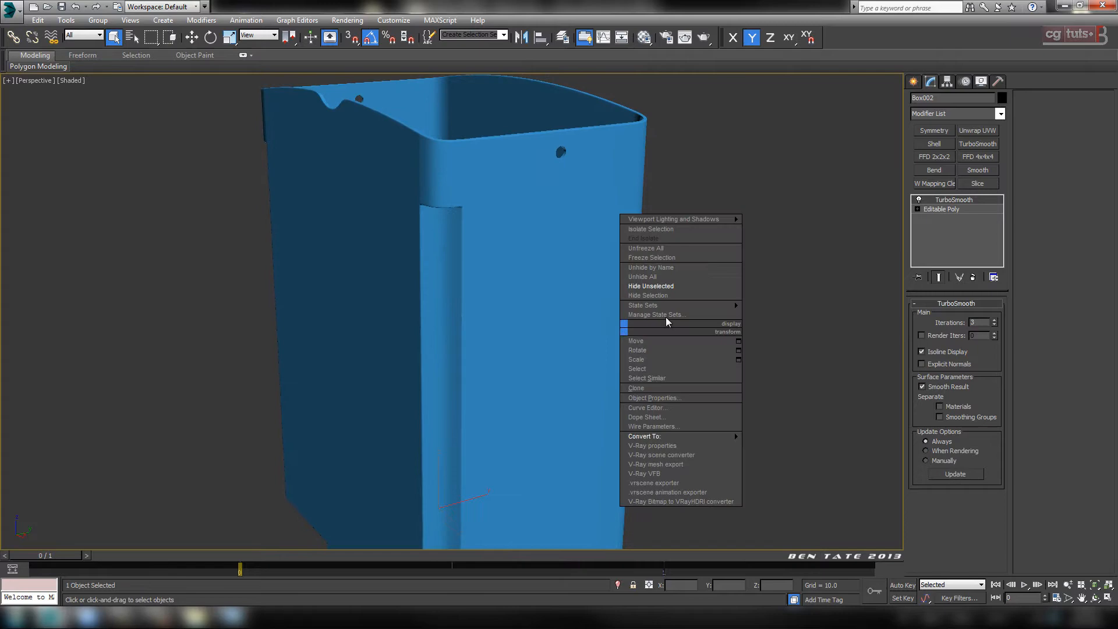
left_click(675, 276)
middle_click_drag(675, 276, 593, 295, "alt")
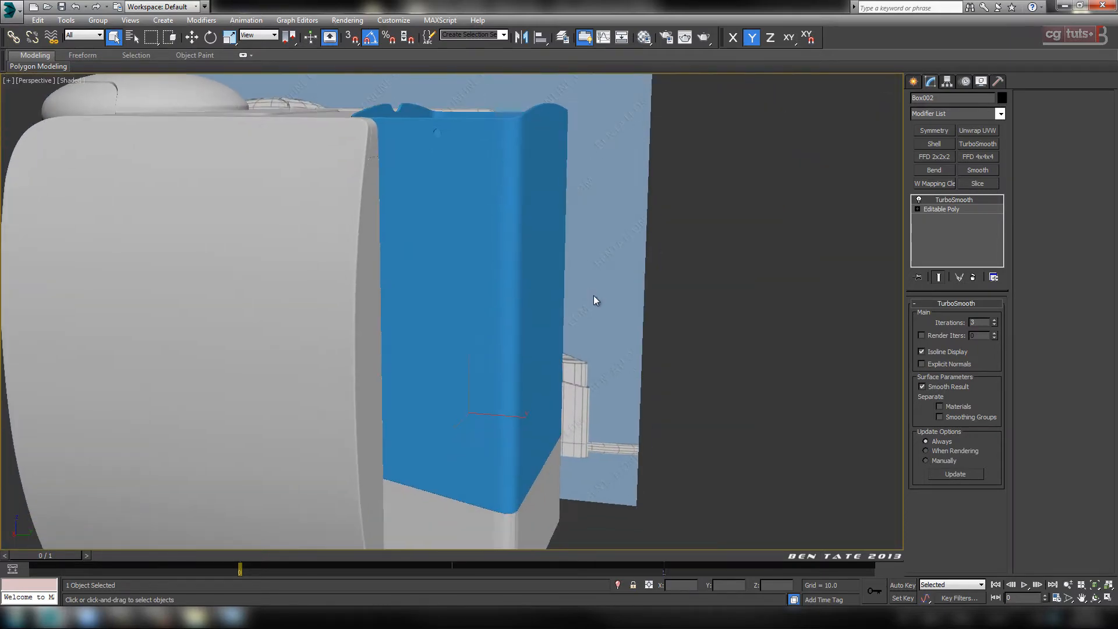
key("F4")
middle_click_drag(646, 483, 654, 403)
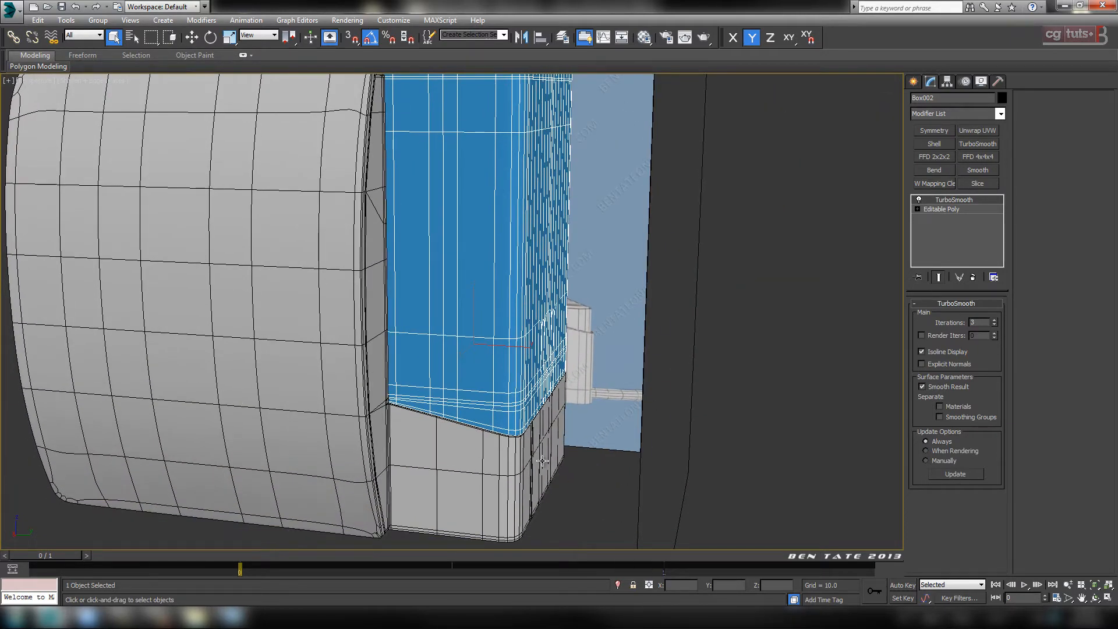
left_click(501, 484, "ctrl")
right_click(652, 475)
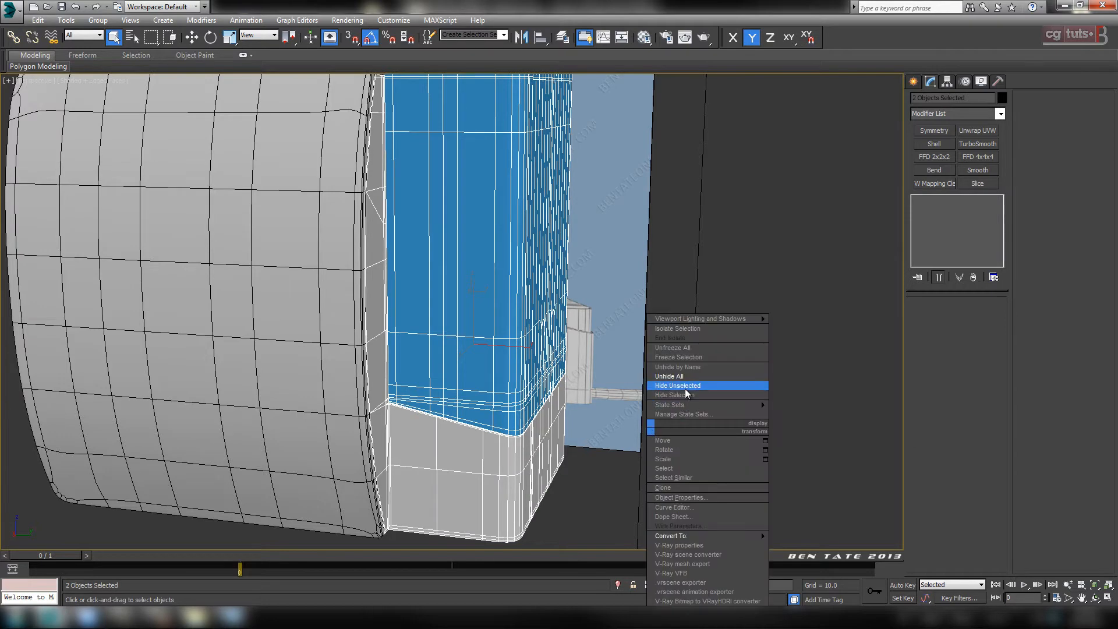
left_click(701, 387)
left_click(605, 420)
left_click(546, 443)
Step: Examine in the Top view how the tank's edge loops line up with the octagonal detail of the base part
middle_click_drag(662, 372, 633, 486)
middle_click_drag(574, 384, 597, 410, "alt")
key("alt+w")
right_click(192, 214)
key("alt+w")
middle_click_drag(441, 324, 470, 295)
middle_click_drag(405, 323, 553, 334)
scroll(517, 337, "up", 2)
middle_click_drag(559, 312, 544, 311)
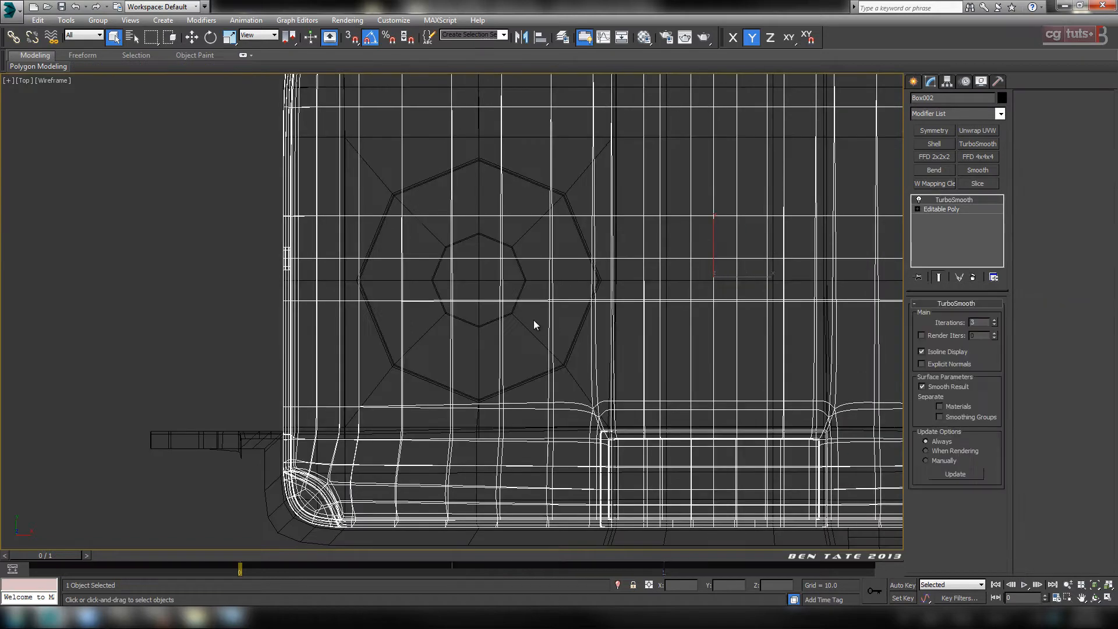
scroll(533, 320, "up", 5)
middle_click_drag(546, 342, 537, 155)
middle_click_drag(549, 284, 527, 475)
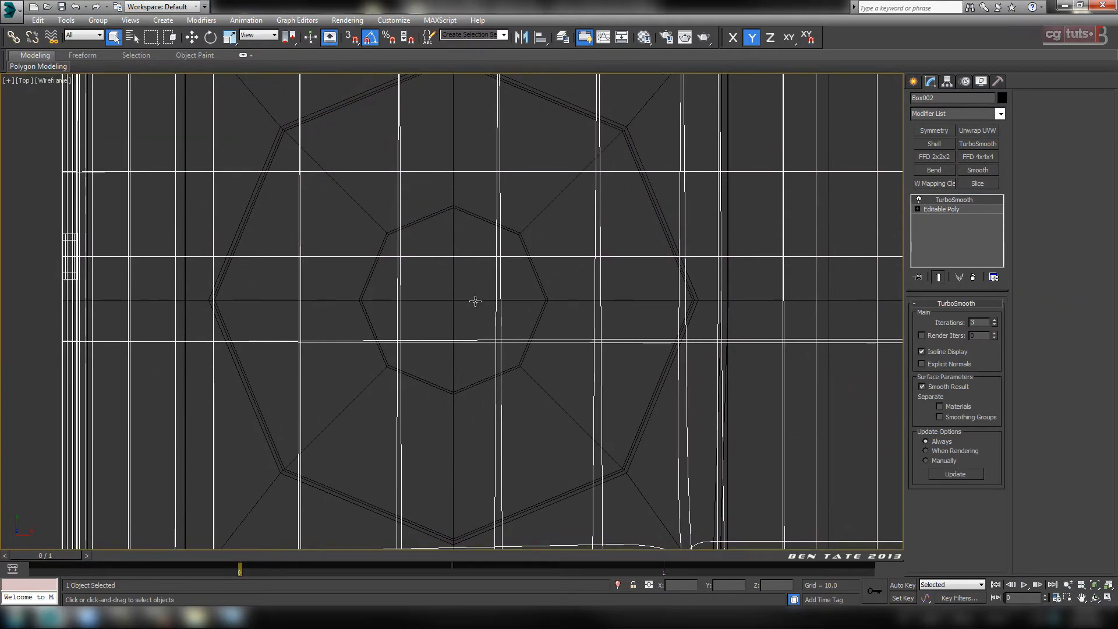
middle_click_drag(474, 302, 437, 380)
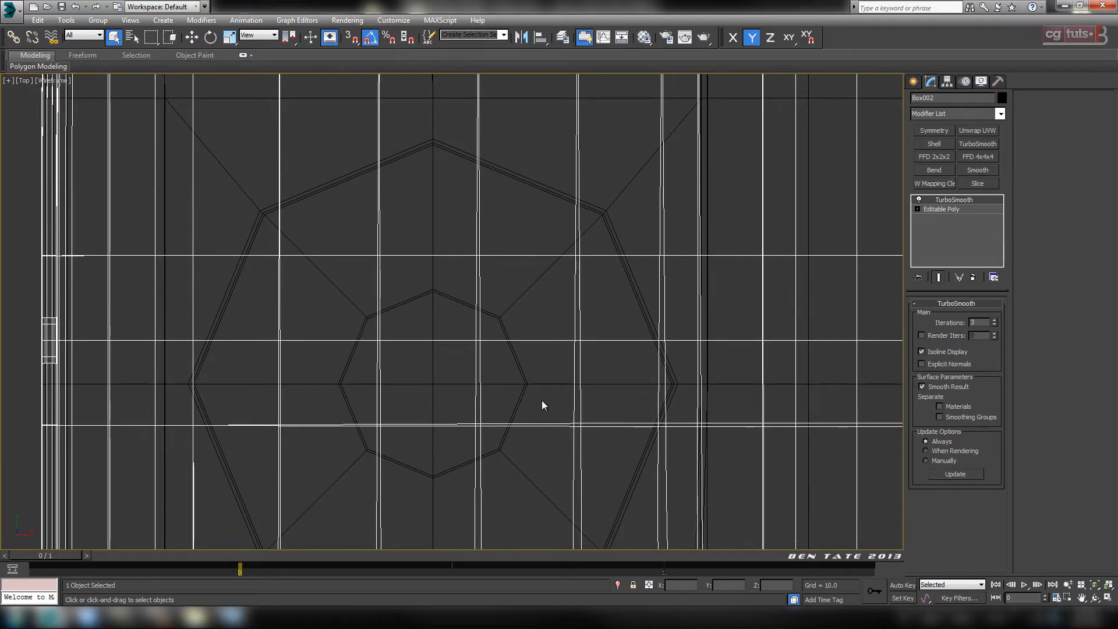
scroll(542, 404, "down", 5)
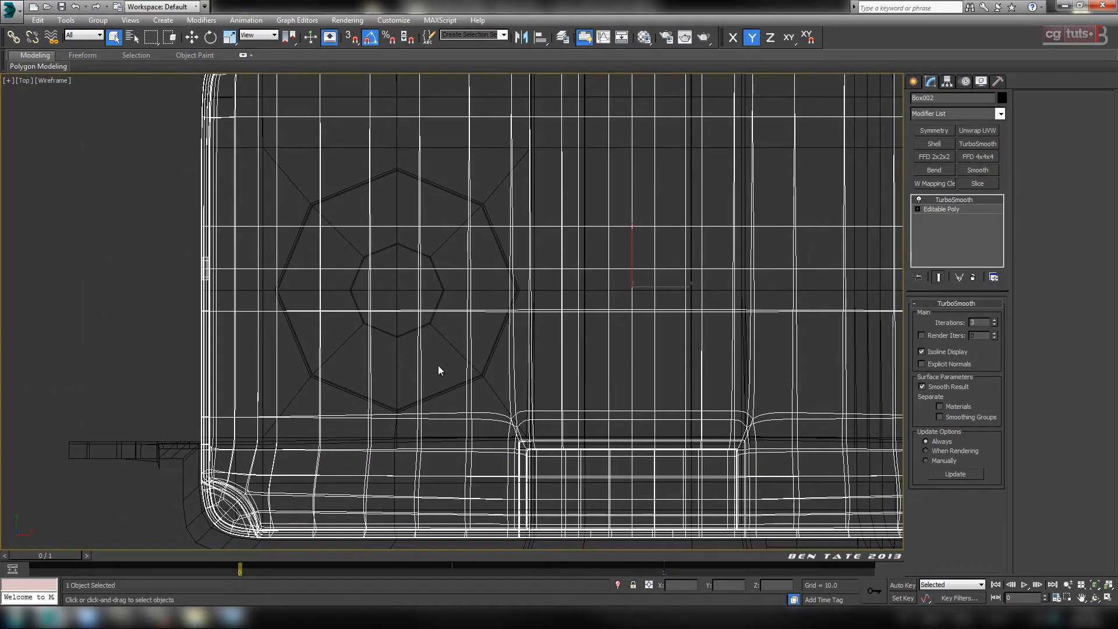
middle_click_drag(437, 370, 463, 336)
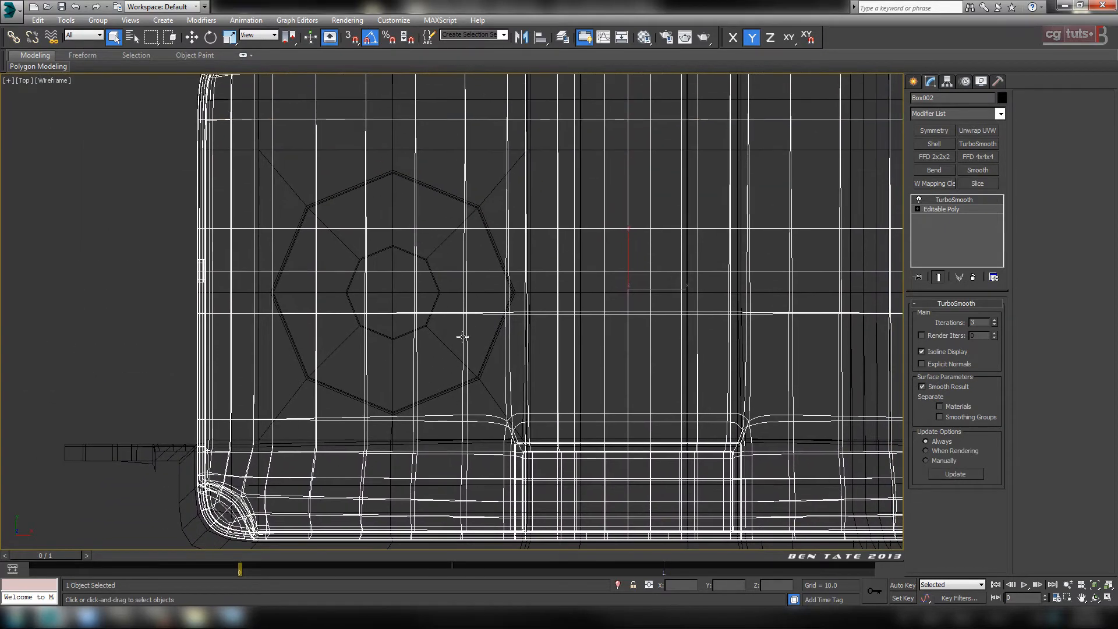
scroll(462, 336, "down", 5)
scroll(503, 314, "up", 2)
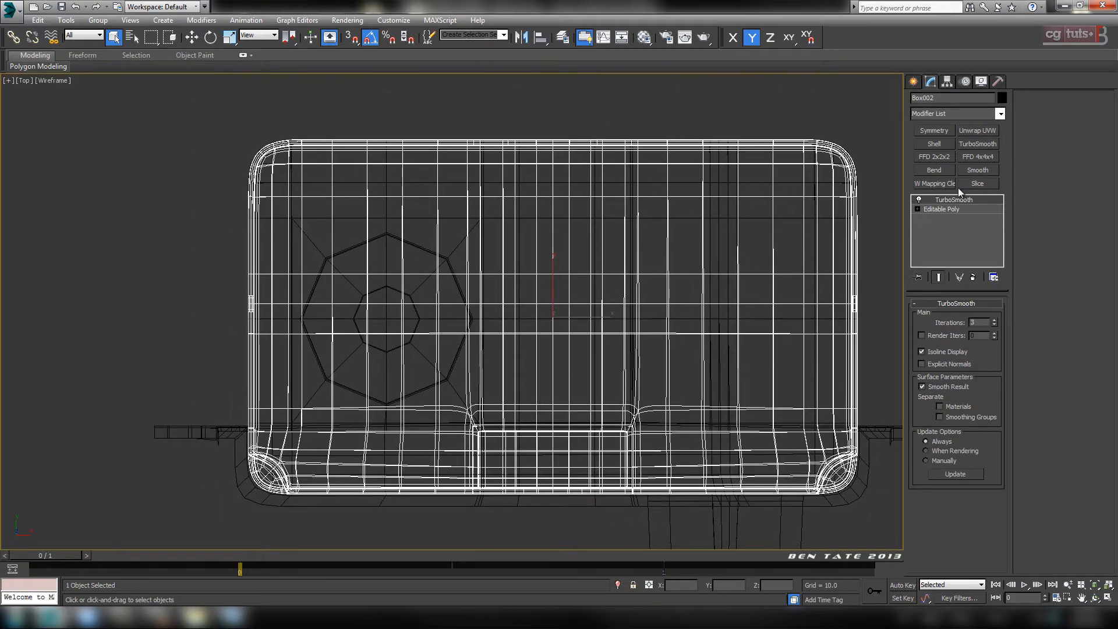
Step: Remove the TurboSmooth modifier from the tank and switch to edge editing near the base's octagons
left_click(972, 279)
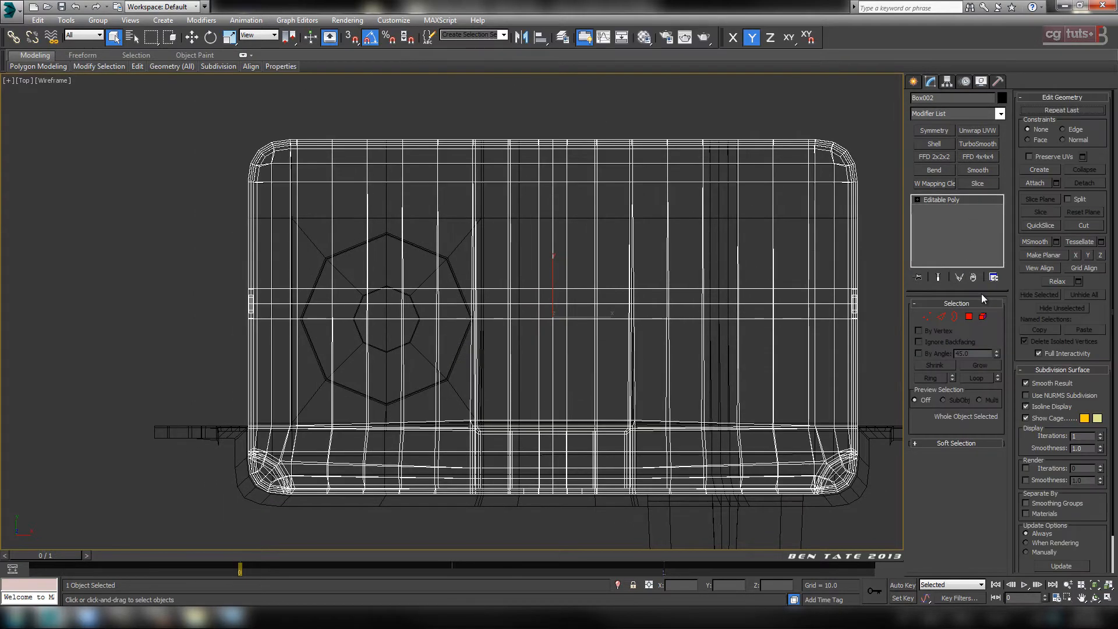
left_click(941, 316)
scroll(666, 347, "up", 3)
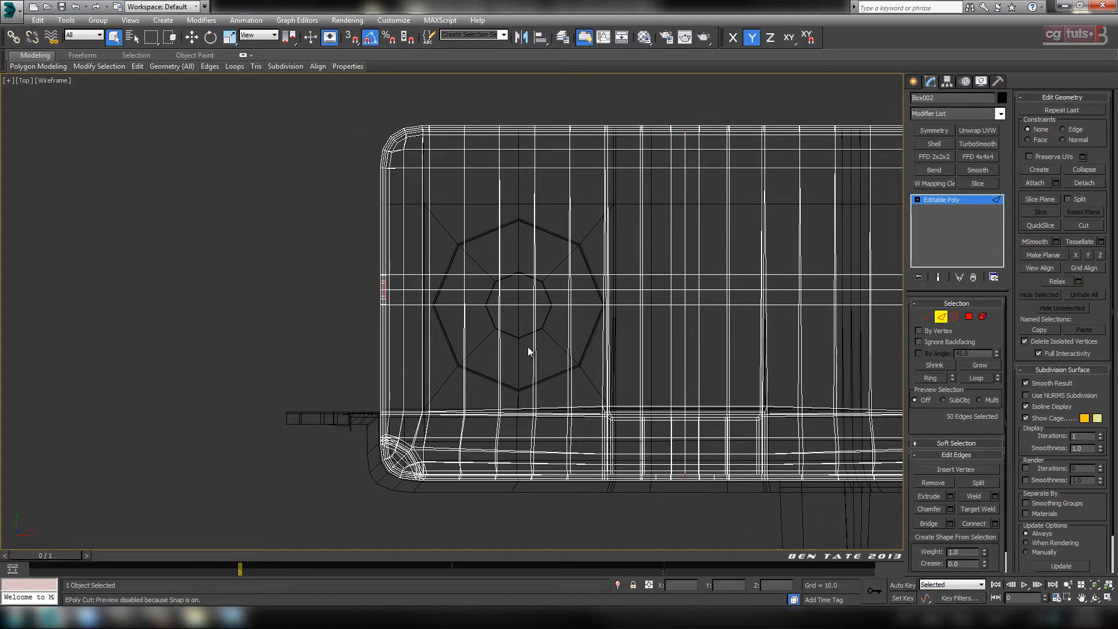
middle_click_drag(526, 349, 528, 302)
middle_click_drag(470, 277, 473, 358)
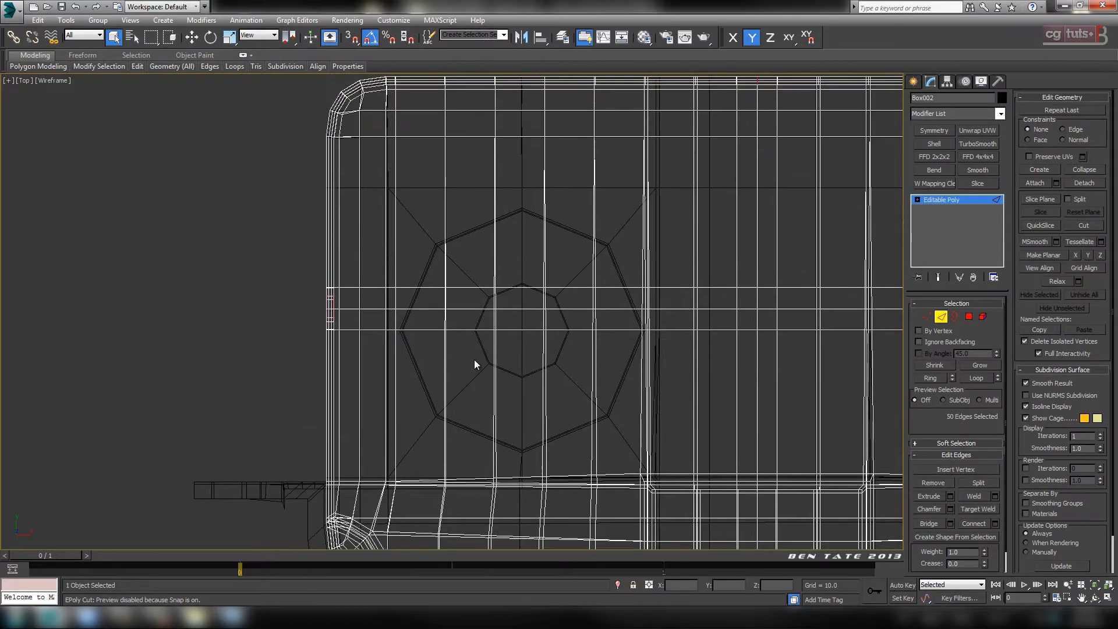
Step: Select the edge loop crossing the large octagon's left side, set the constraint to Edge and make the loop planar in X
double_click(444, 361)
middle_click_drag(573, 410, 471, 365)
scroll(527, 370, "down", 2)
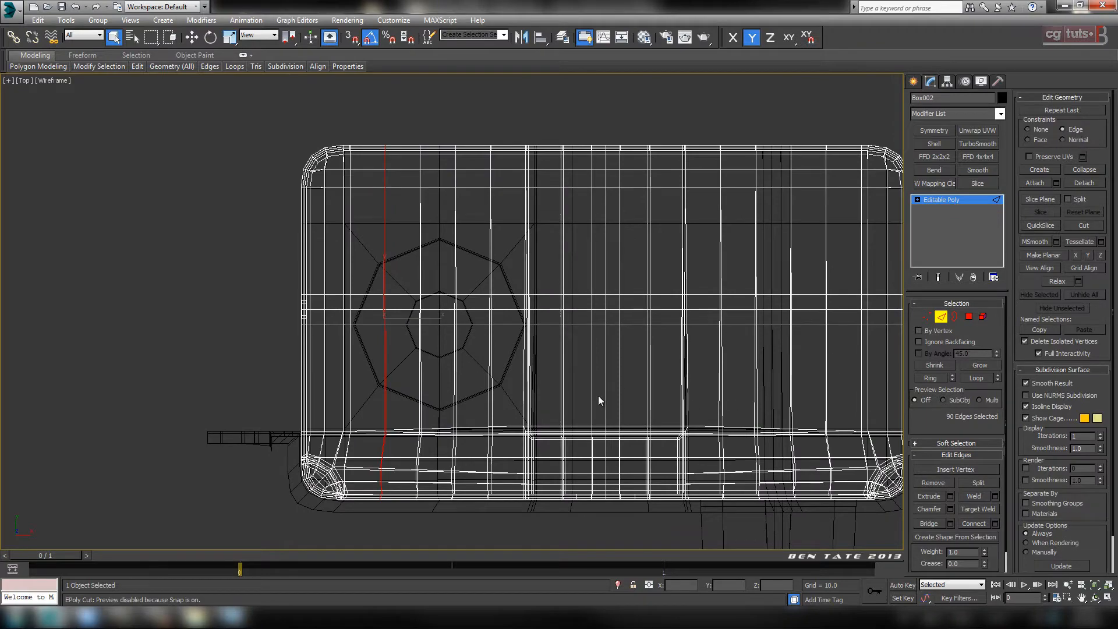
middle_click_drag(598, 401, 619, 446)
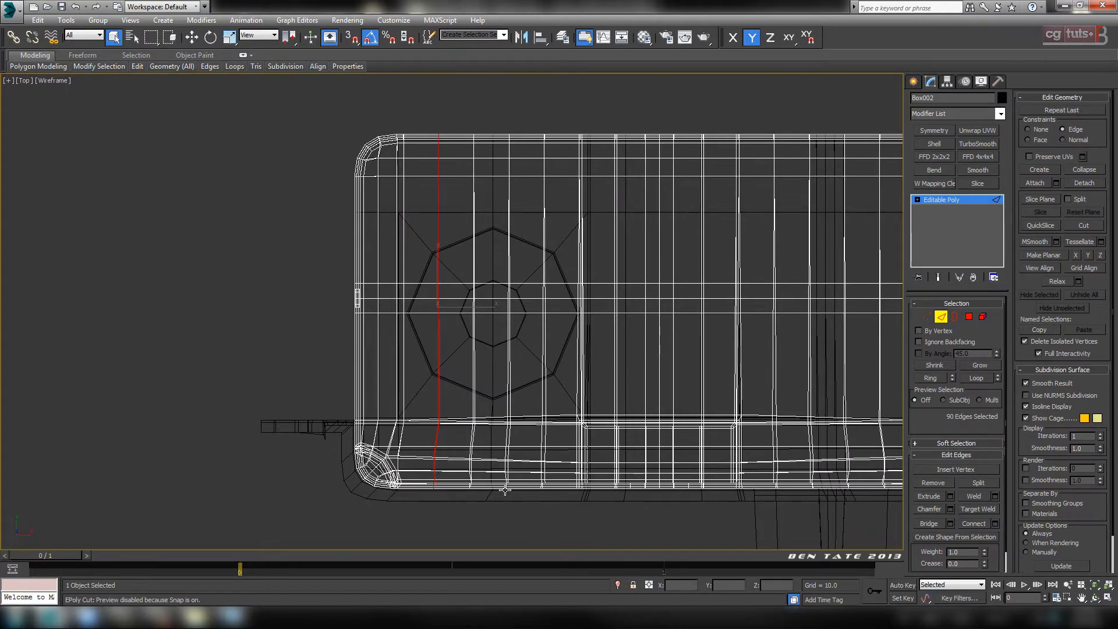
key("alt+w")
key("alt+w")
scroll(602, 362, "up", 2)
middle_click_drag(546, 330, 605, 373)
scroll(546, 240, "up", 4)
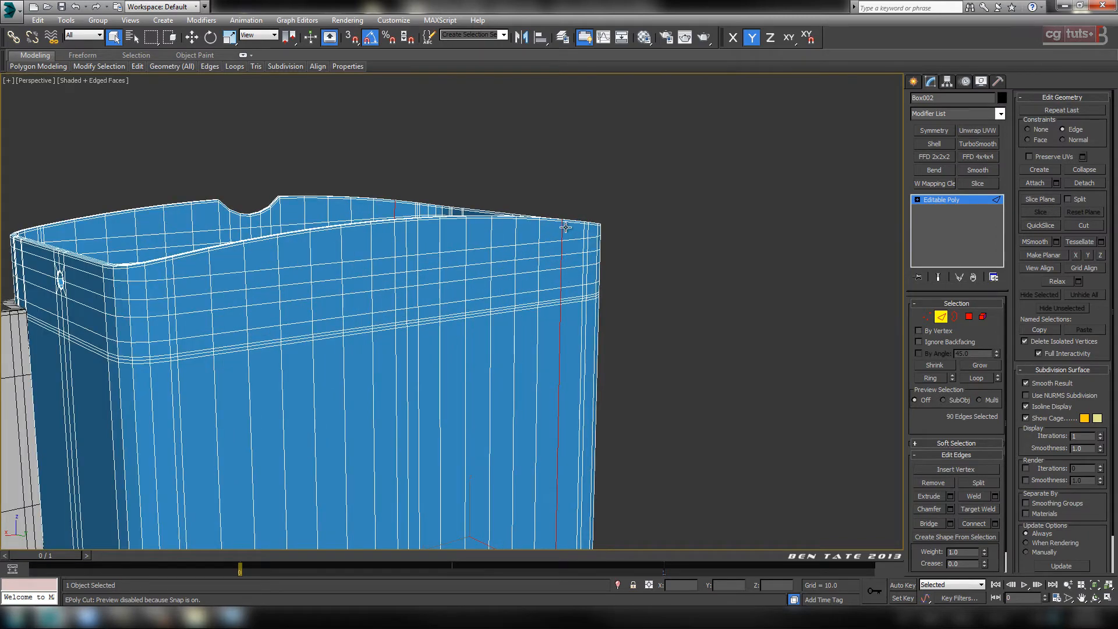
middle_click_drag(575, 309, 491, 348)
key("alt+w")
right_click(233, 192)
key("alt+w")
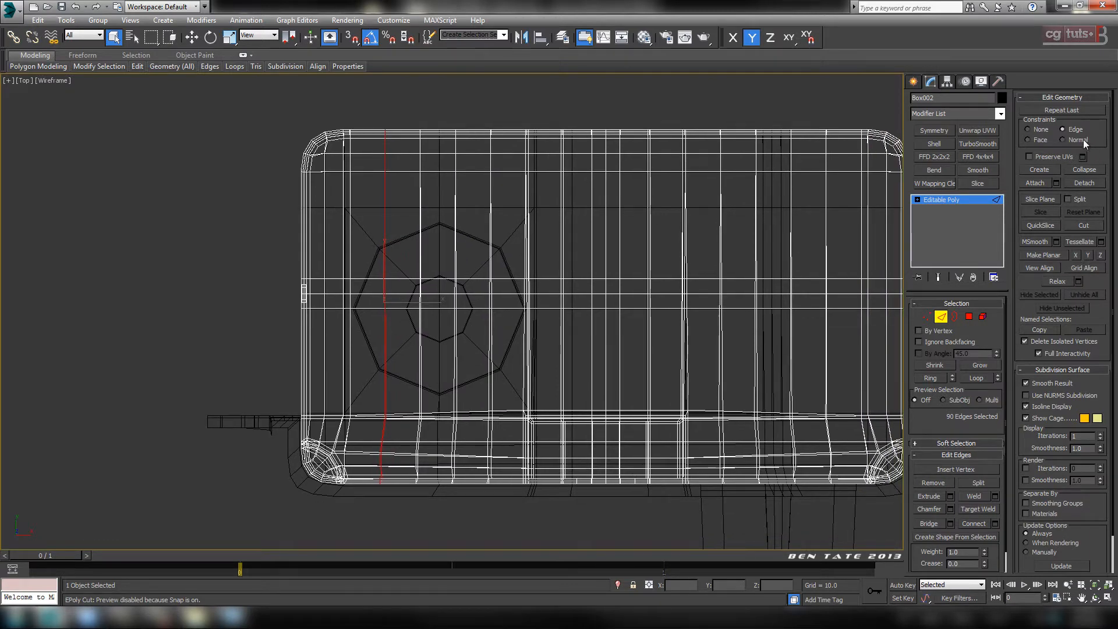
Step: Make the three edge loops crossing the middle and right side of the octagons planar in X, one after another
double_click(421, 371)
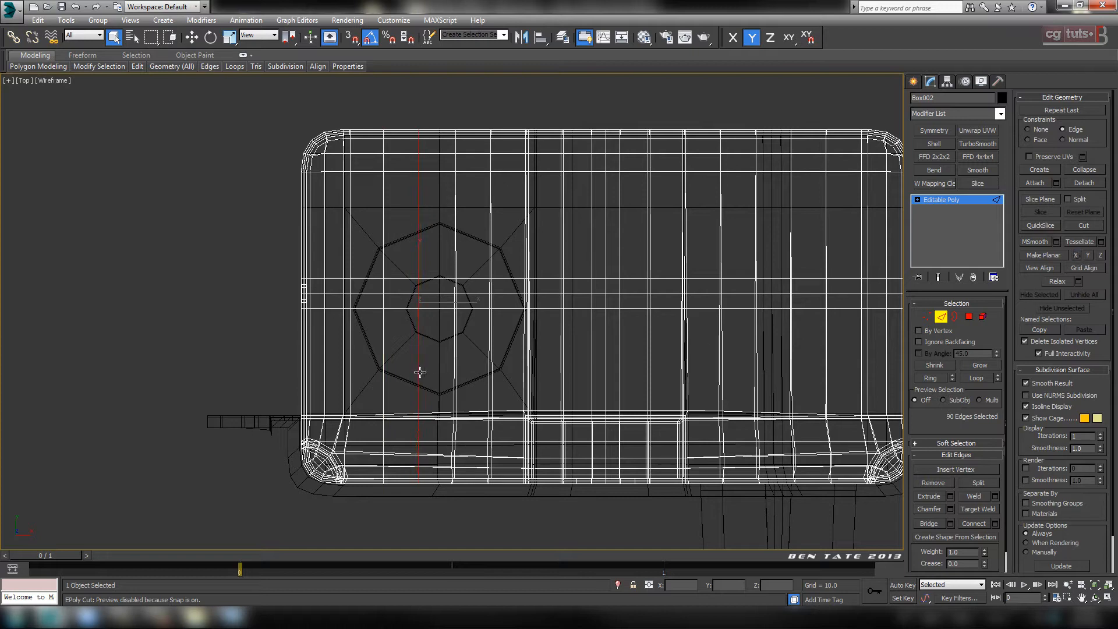
double_click(455, 354)
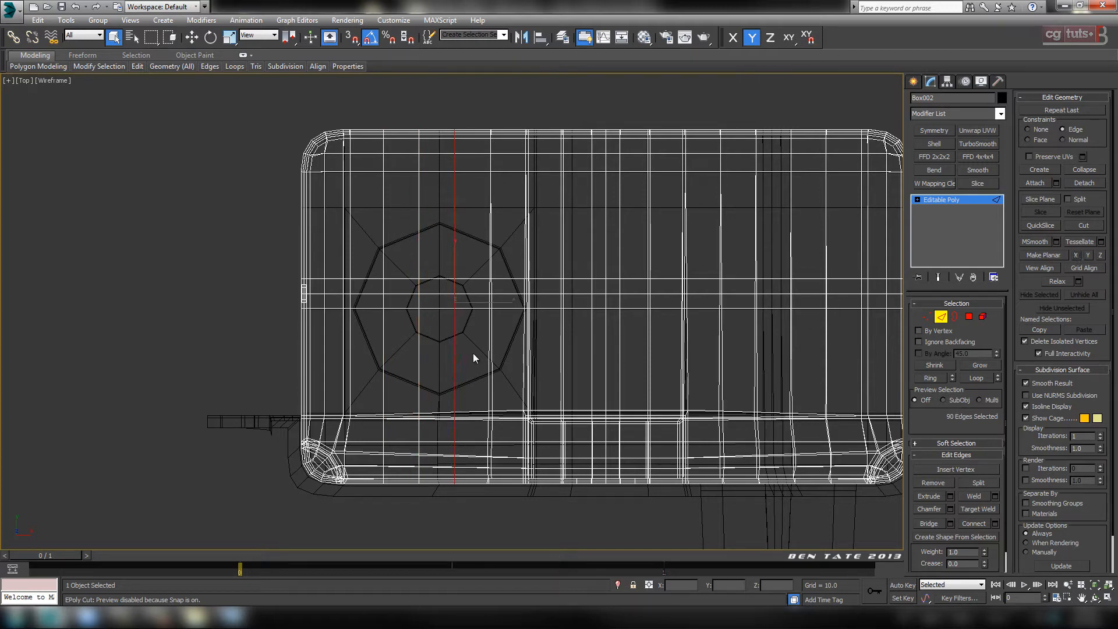
double_click(489, 351)
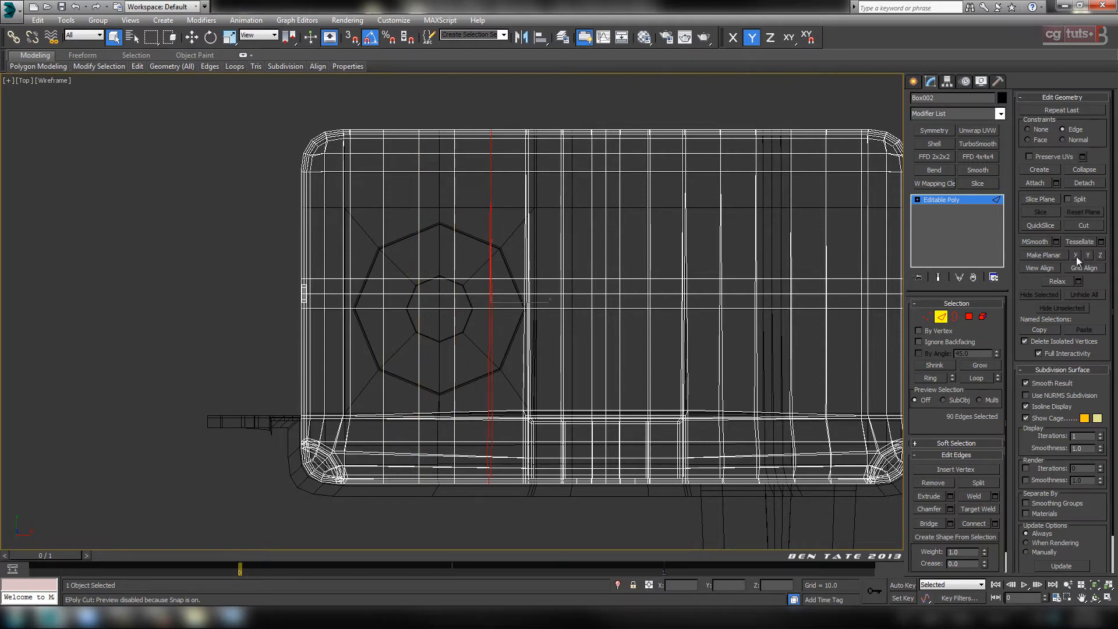
Step: Make the four mirrored vertical edge loops in the tank's other half planar in X, one after another
middle_click_drag(520, 418, 440, 412)
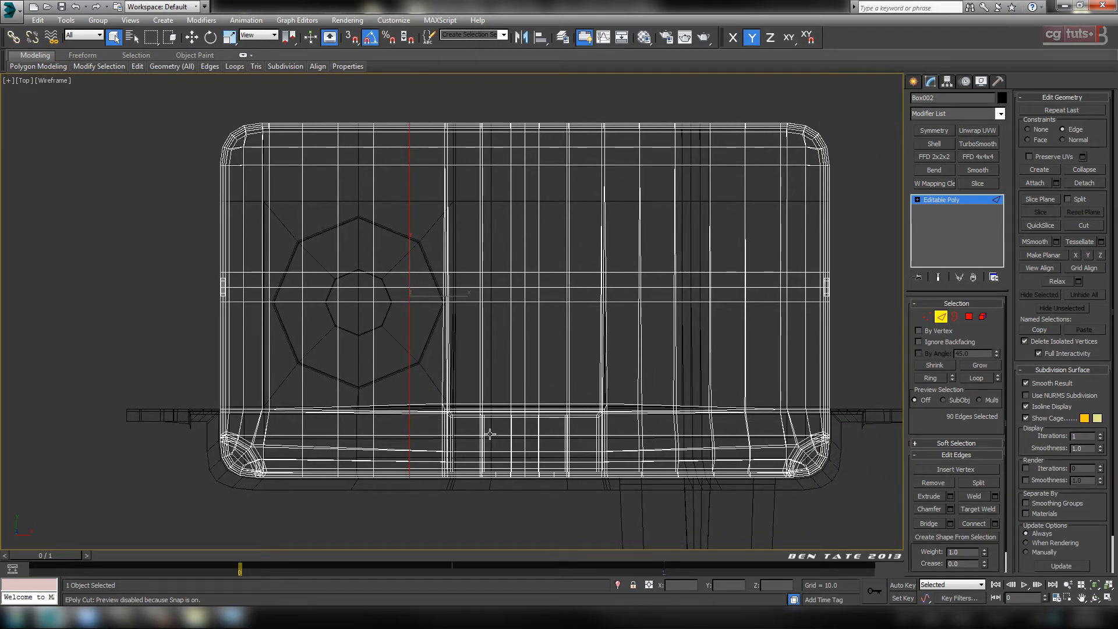
middle_click_drag(490, 434, 415, 347)
middle_click_drag(543, 379, 507, 382)
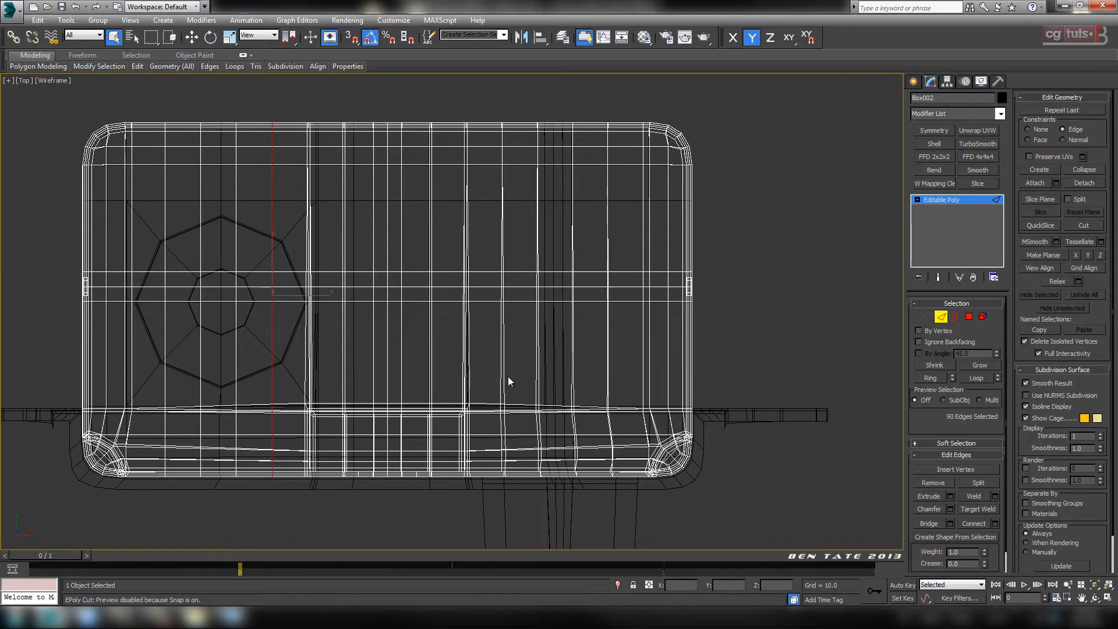
double_click(504, 368)
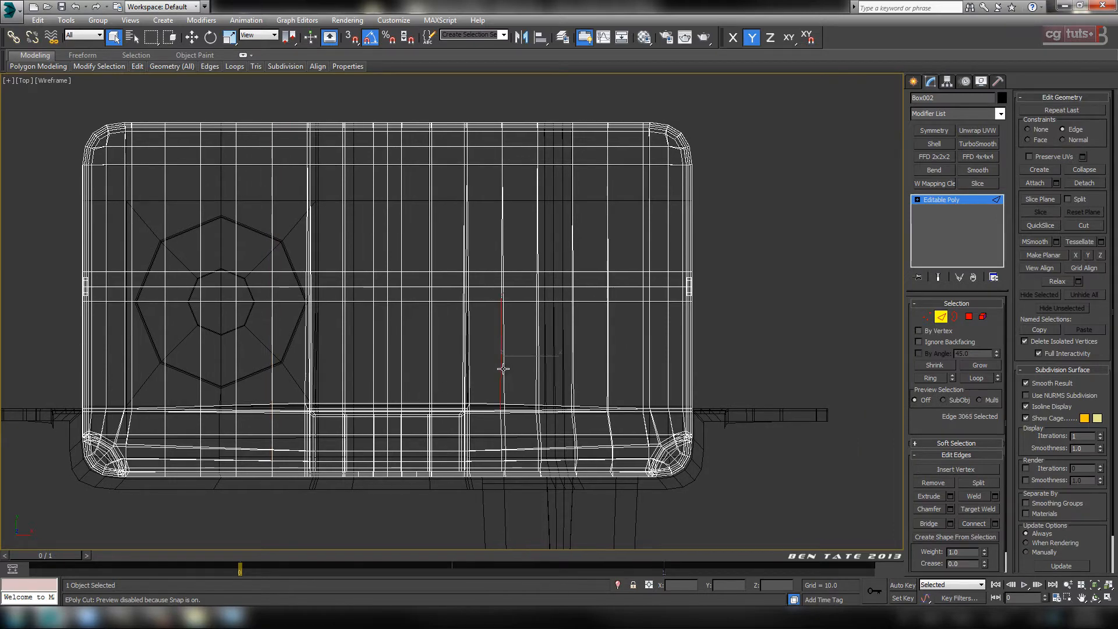
left_click(1074, 256)
double_click(538, 359)
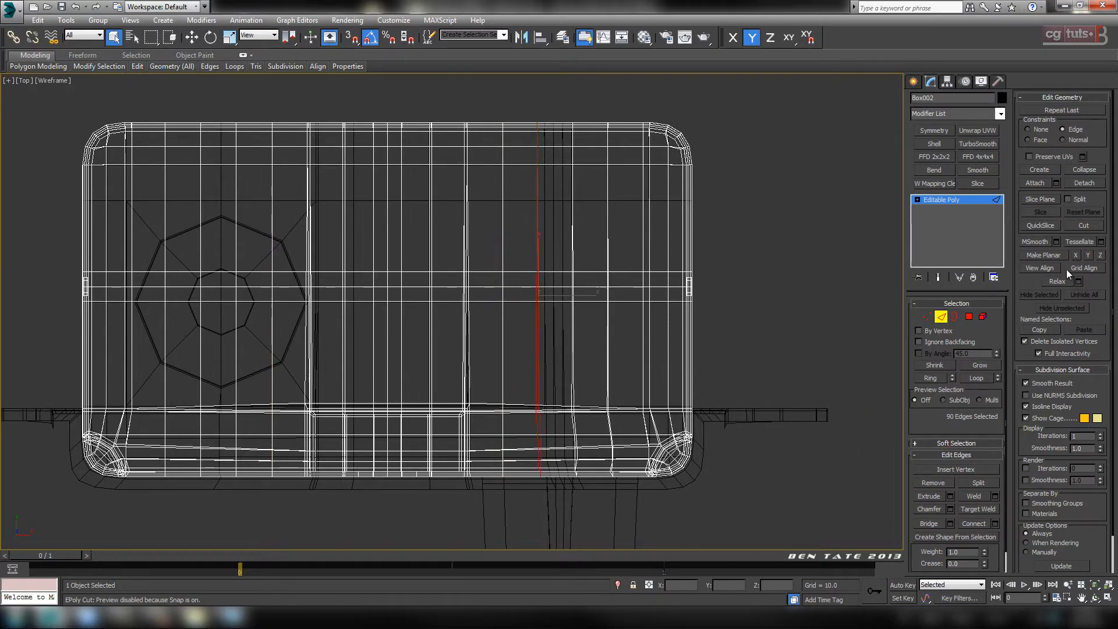
double_click(573, 337)
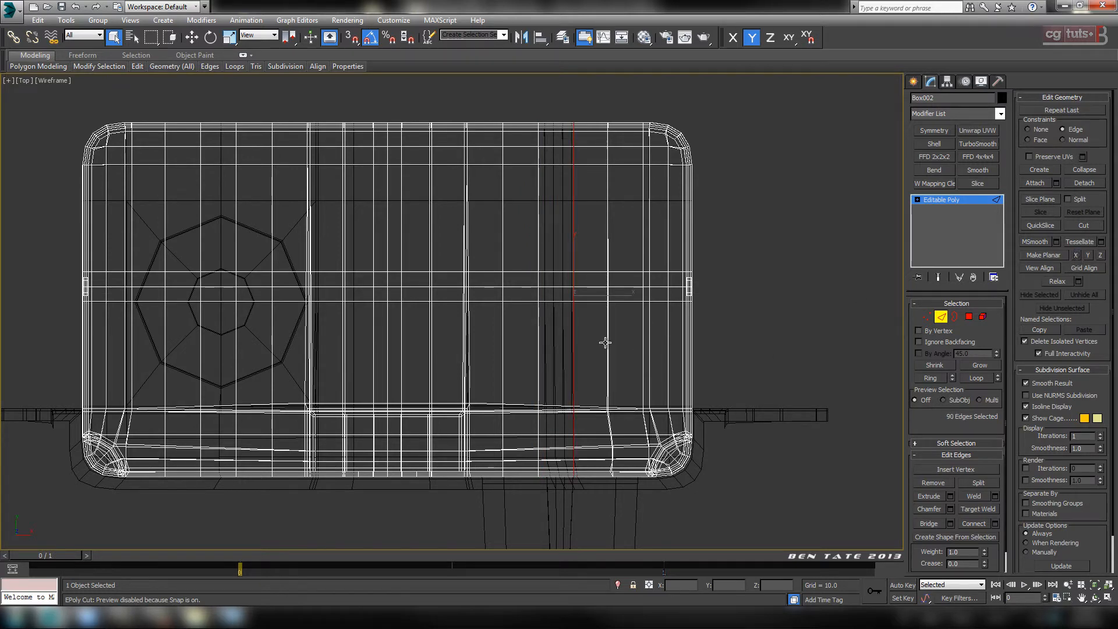
left_click(1075, 256)
Step: Examine the straightened edge loops across the tank's inner floor in the Perspective view and return to the Top view
key("alt+w")
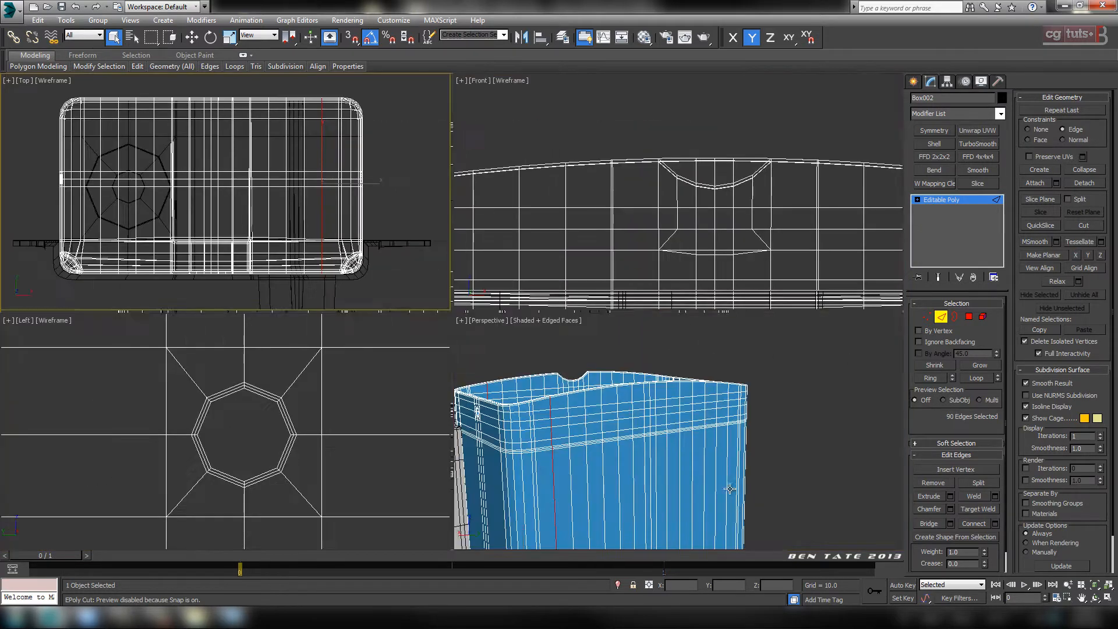
key("alt+w")
middle_click_drag(641, 432, 738, 330, "alt")
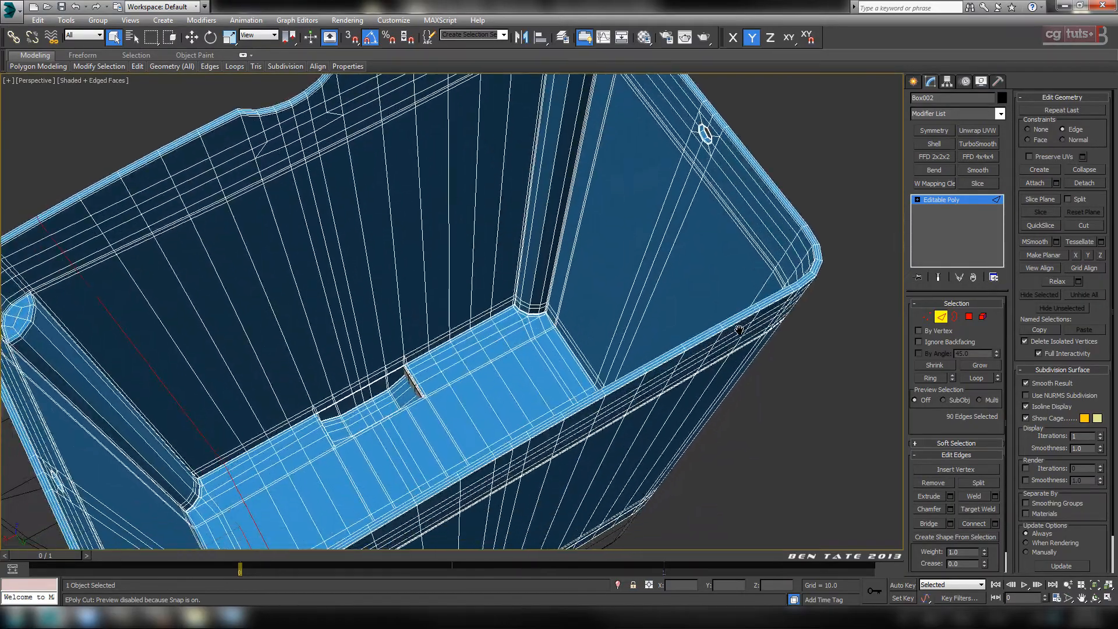
middle_click_drag(564, 361, 659, 386, "alt")
key("alt+w")
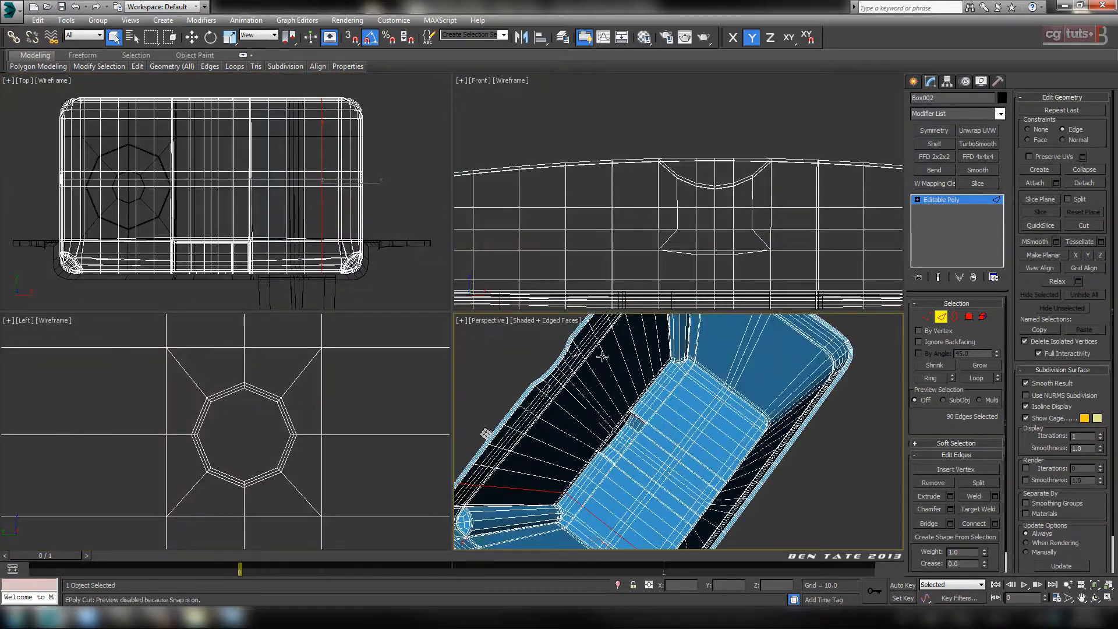
middle_click(297, 283)
key("alt+w")
Step: Leave edge editing and draw a circle spline with a radius of about 25.6 over the base's small octagon in the Top view
left_click(940, 317)
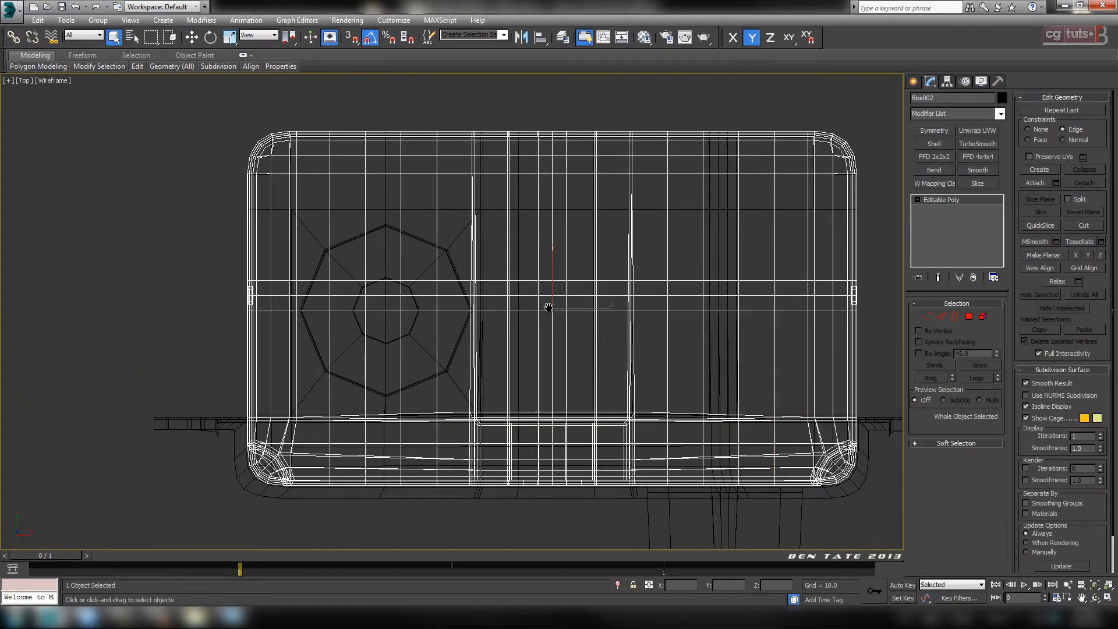
scroll(524, 329, "up", 5)
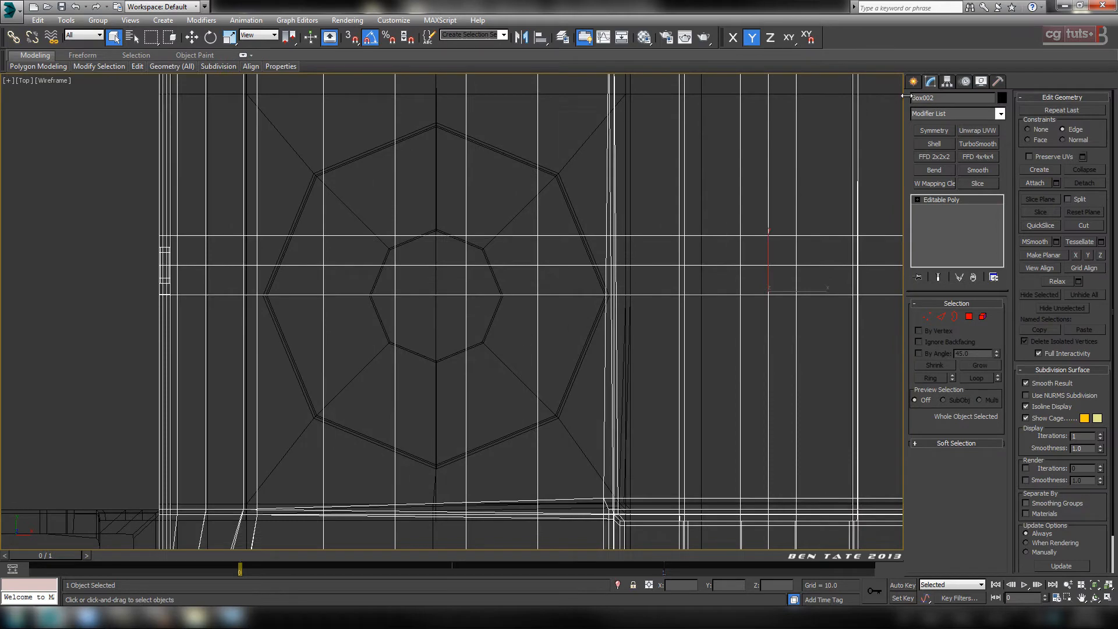
left_click(913, 81)
left_click(933, 177)
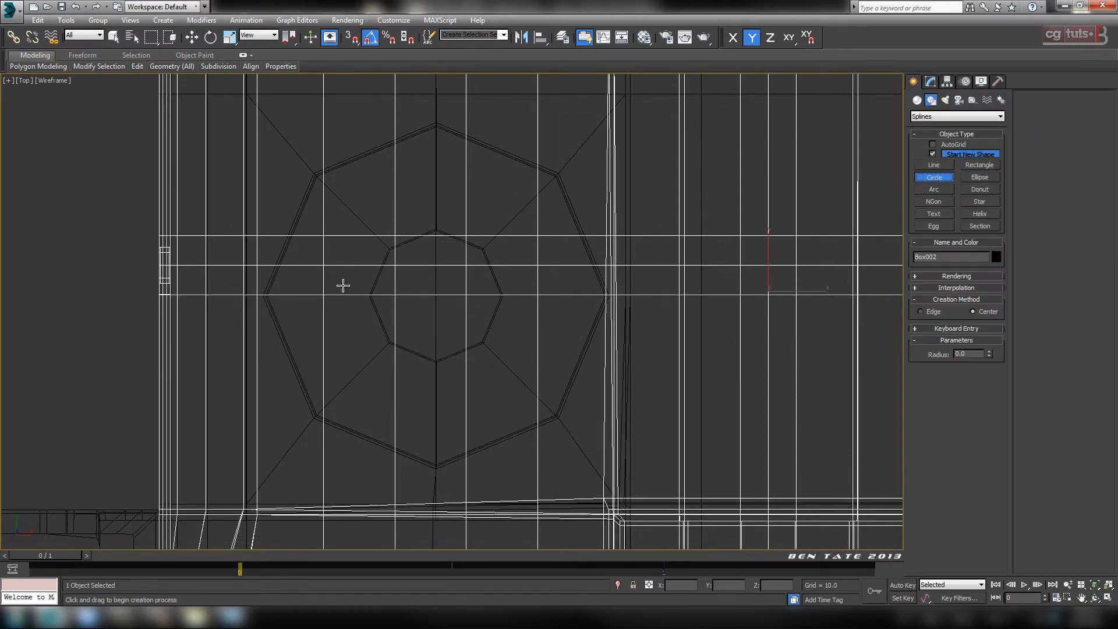
scroll(361, 273, "up", 5)
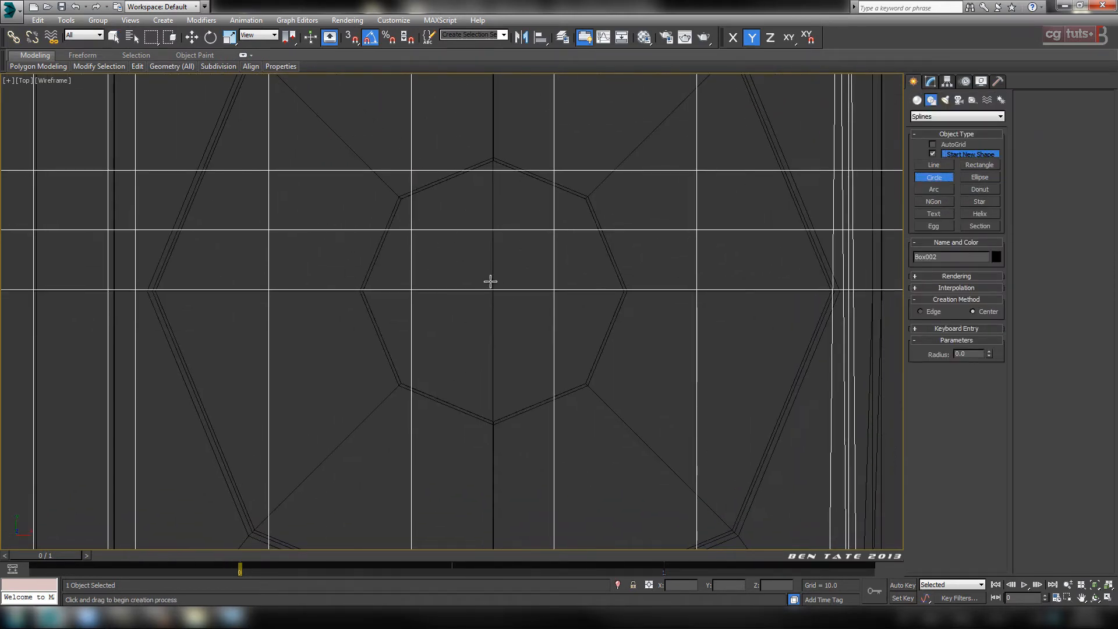
left_click_drag(491, 281, 504, 396)
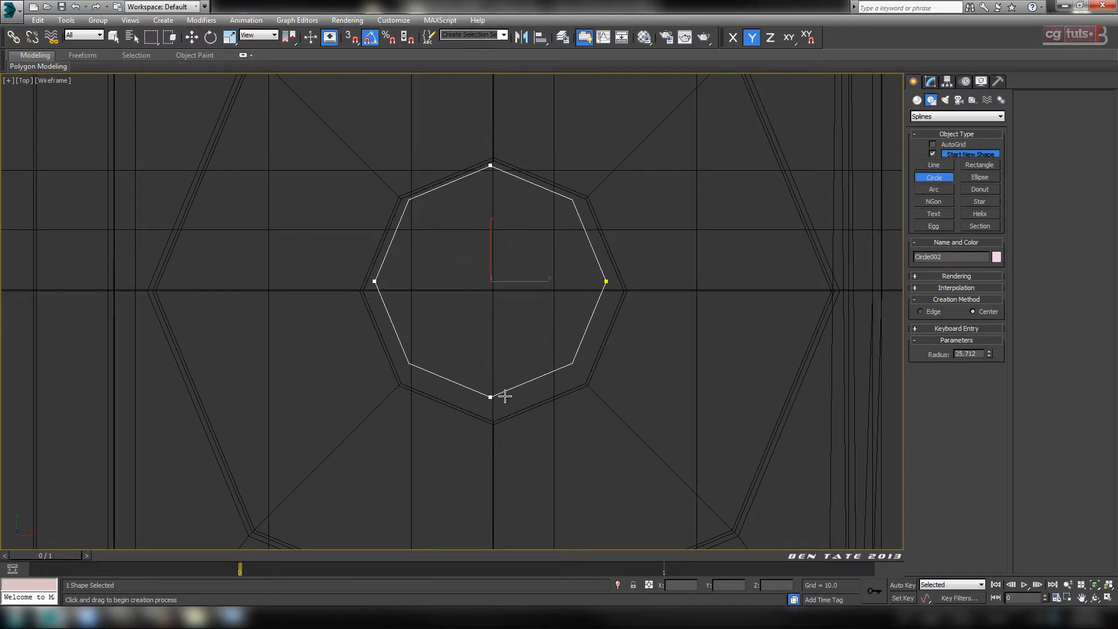
middle_click_drag(611, 408, 597, 408)
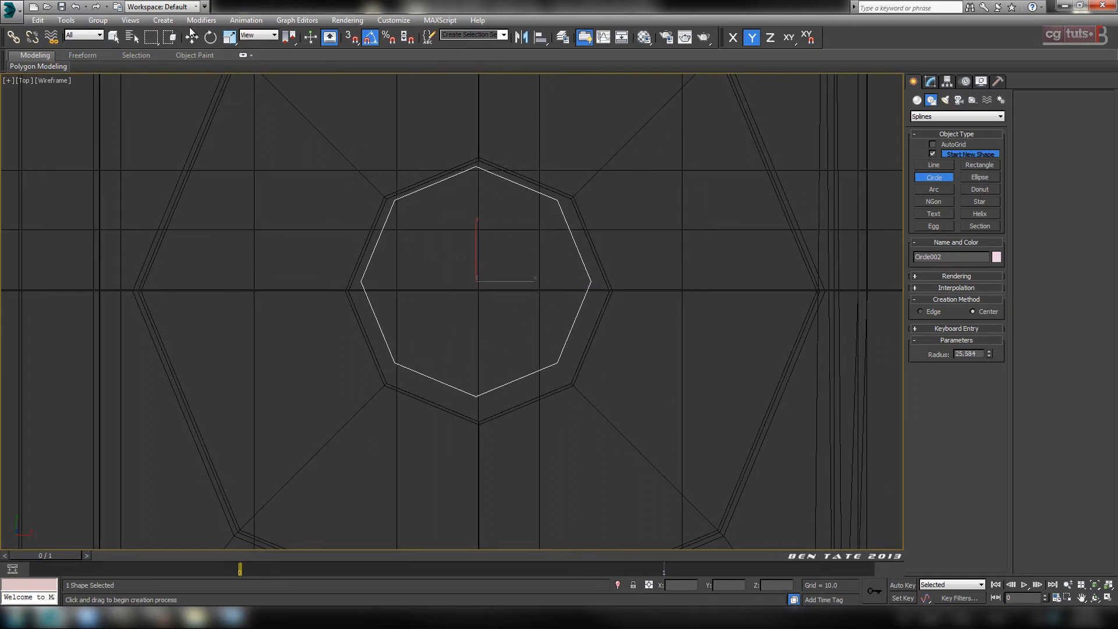
Step: Move the circle onto the centre of the small octagon and set its radius to 26.5
left_click(190, 38)
left_click_drag(493, 262, 495, 271)
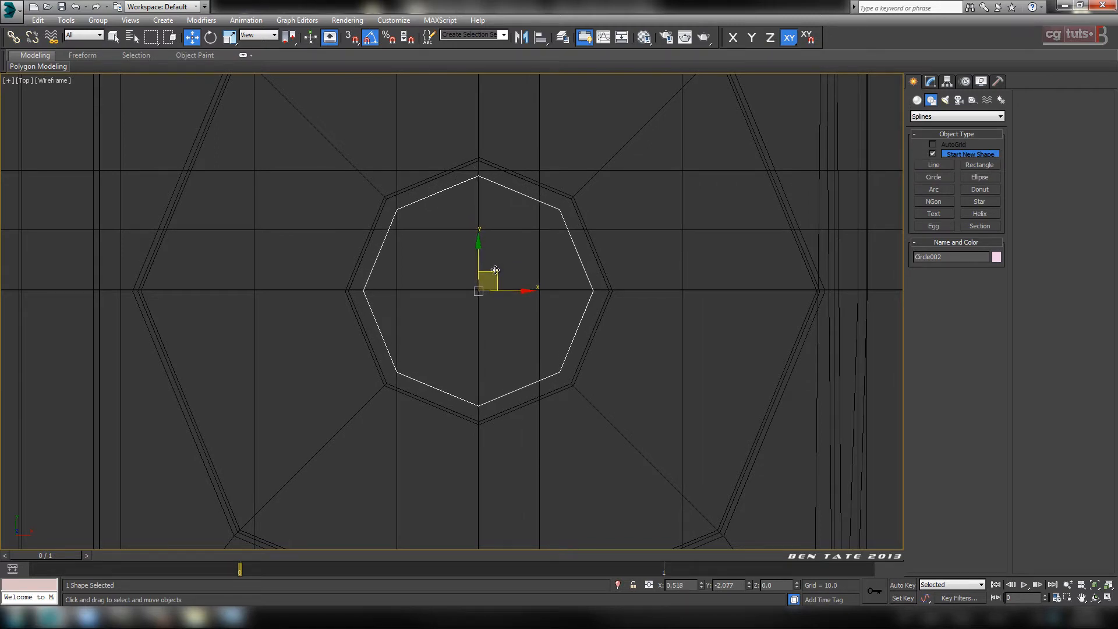
left_click(931, 84)
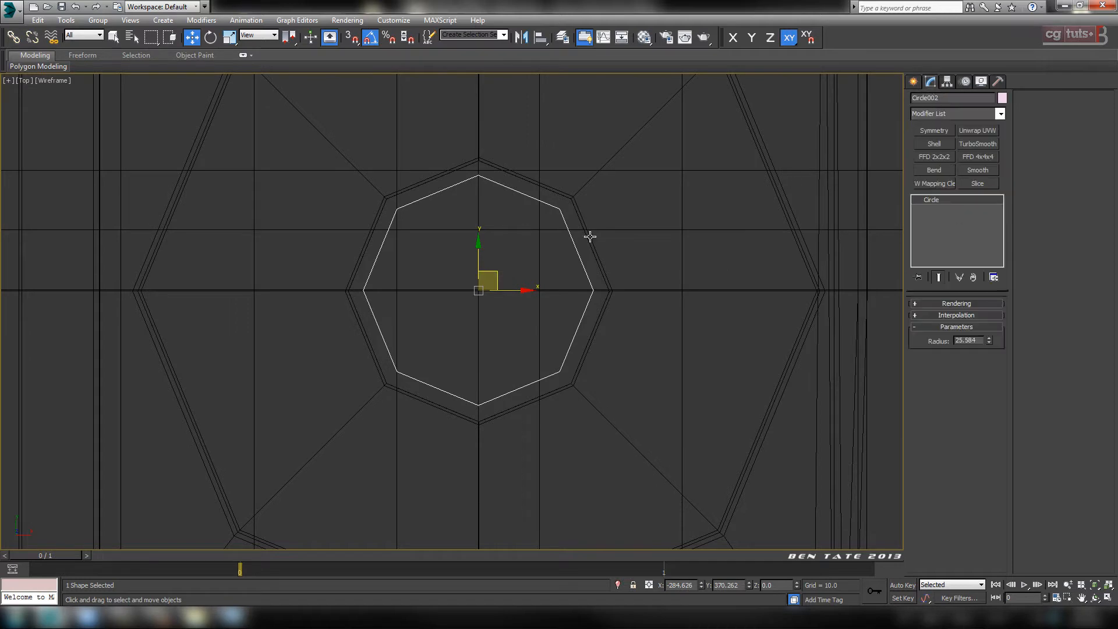
left_click(989, 338)
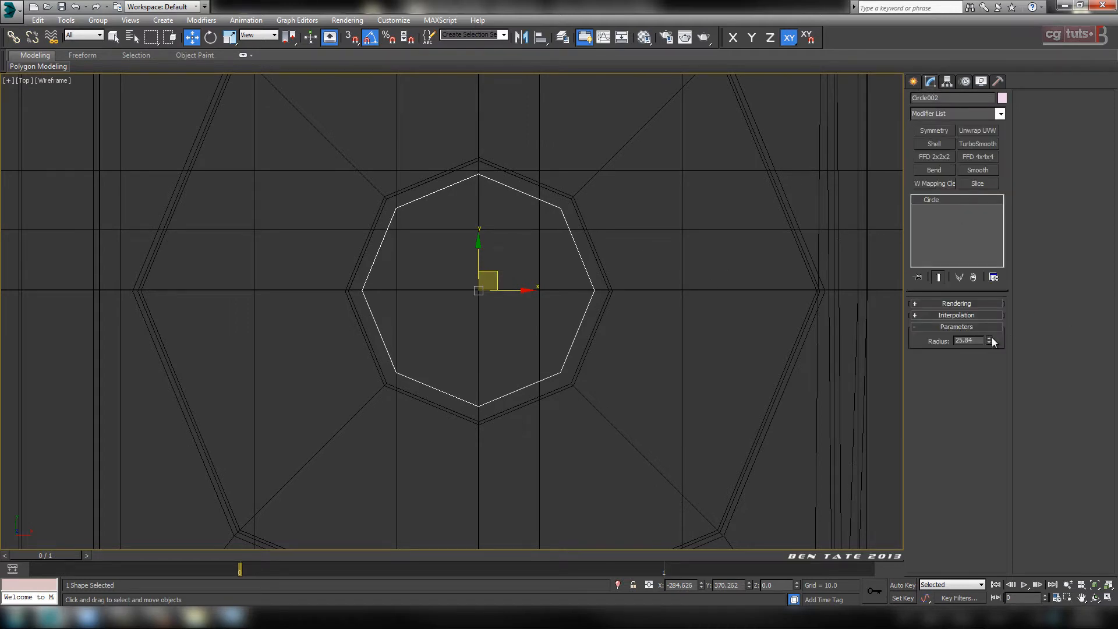
left_click_drag(993, 342, 945, 341)
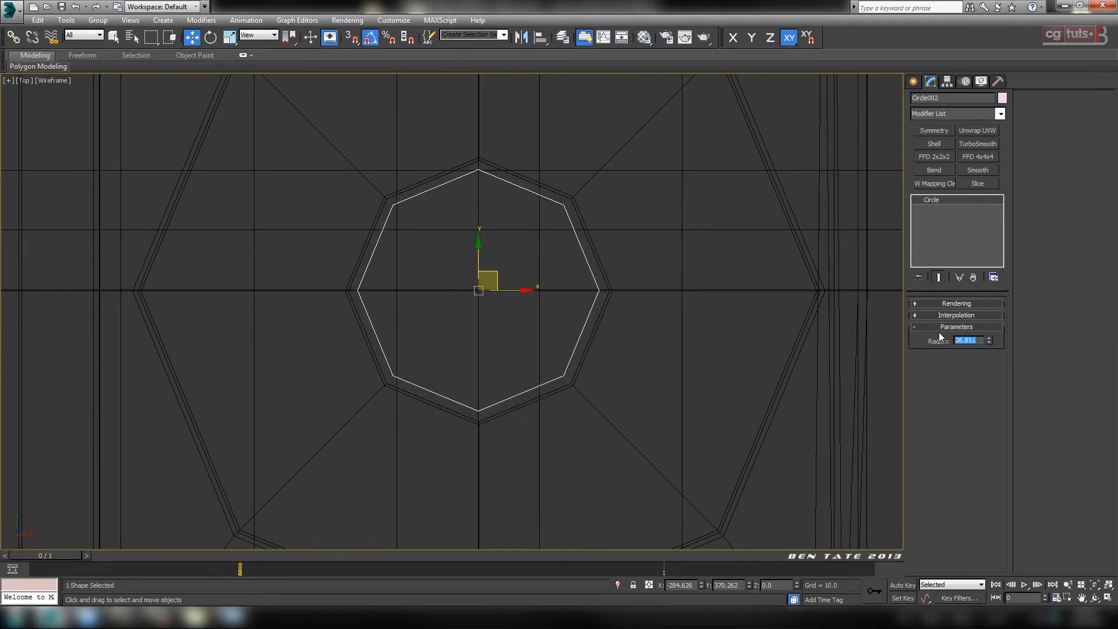
type("2.")
key("Return")
Step: Select the base part with the octagonal detail and hide it
middle_click_drag(532, 411, 511, 351)
scroll(501, 413, "down", 5)
middle_click_drag(572, 383, 542, 378)
scroll(607, 365, "up", 3)
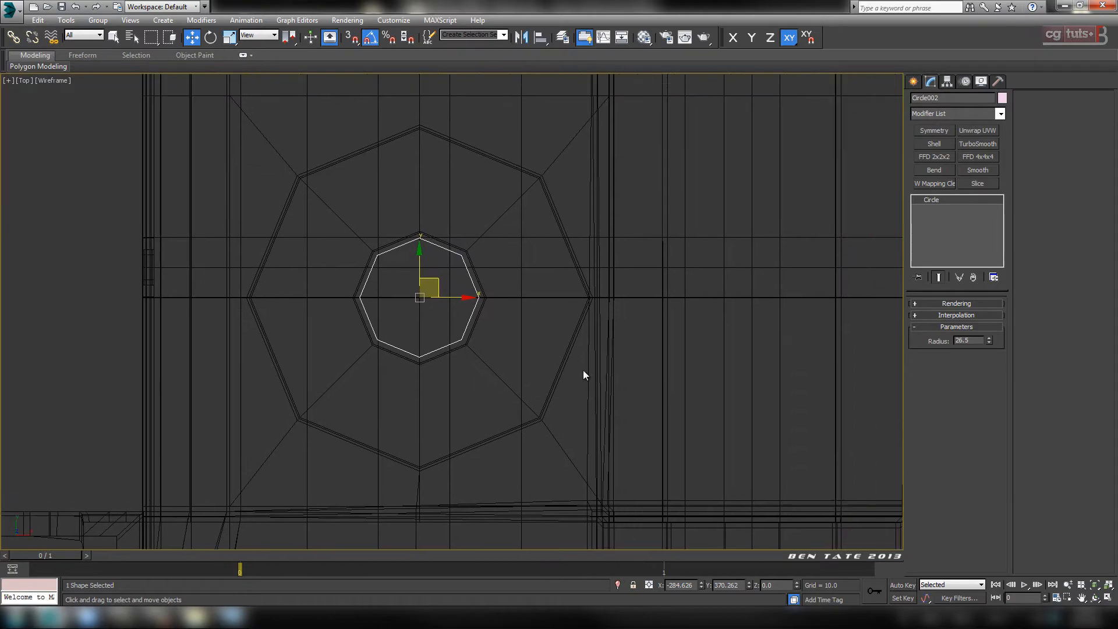
left_click(577, 332)
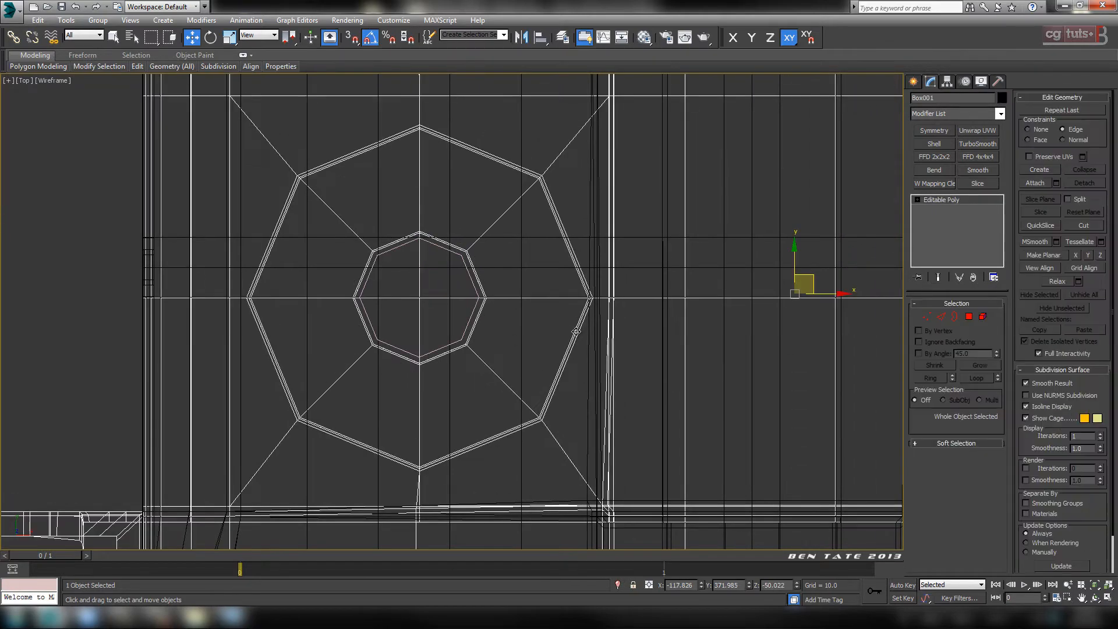
right_click(559, 340)
left_click(590, 309)
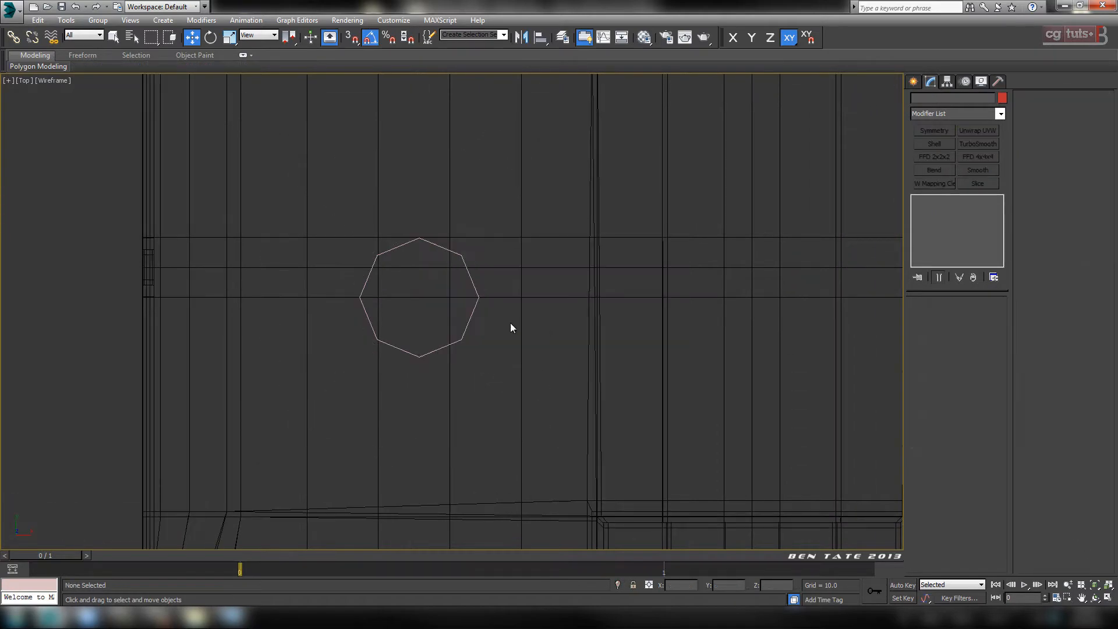
Step: Change the circle's object colour to black
left_click(473, 283)
left_click(1003, 98)
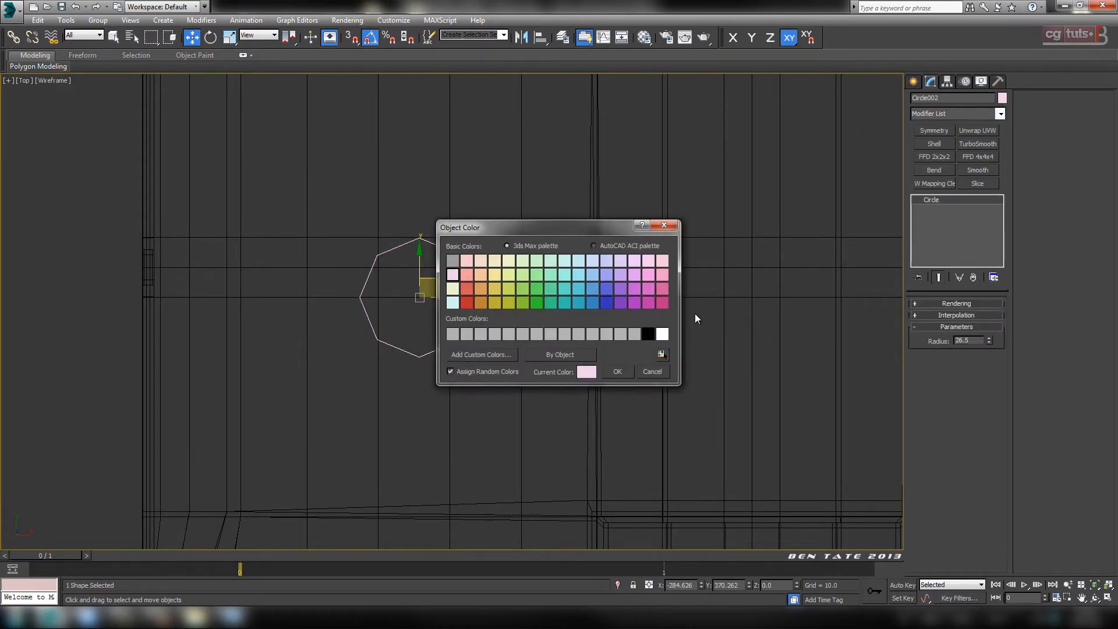
left_click(646, 329)
left_click(620, 374)
Step: Select the tank and switch it to vertex editing, with the area around the circle in view
left_click(593, 305)
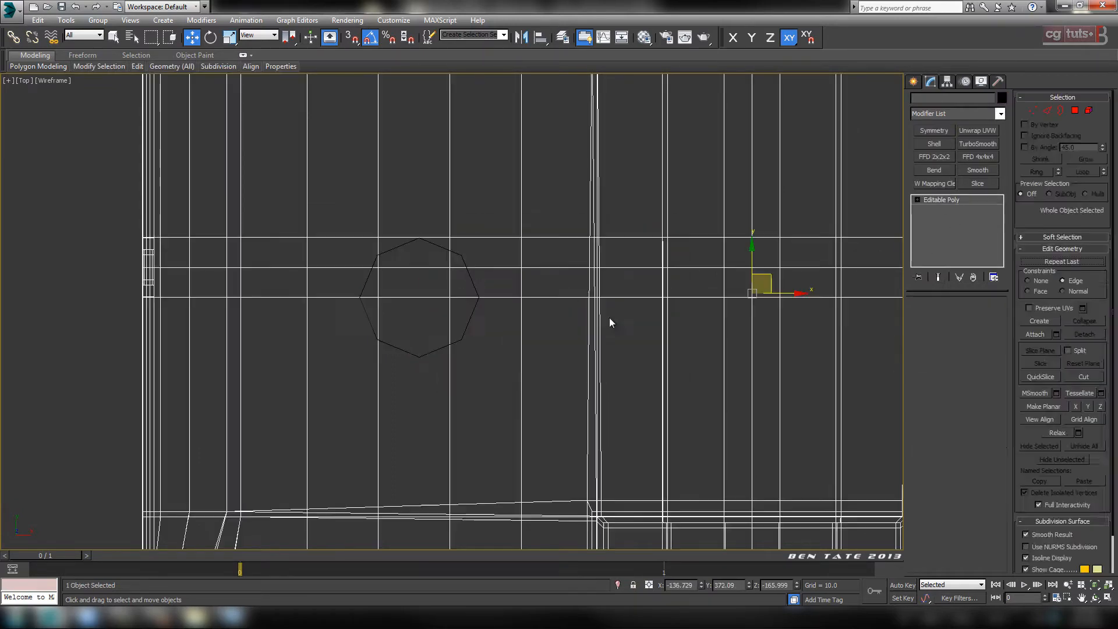
middle_click_drag(645, 341, 592, 349)
scroll(592, 349, "down", 4)
middle_click_drag(675, 371, 584, 370)
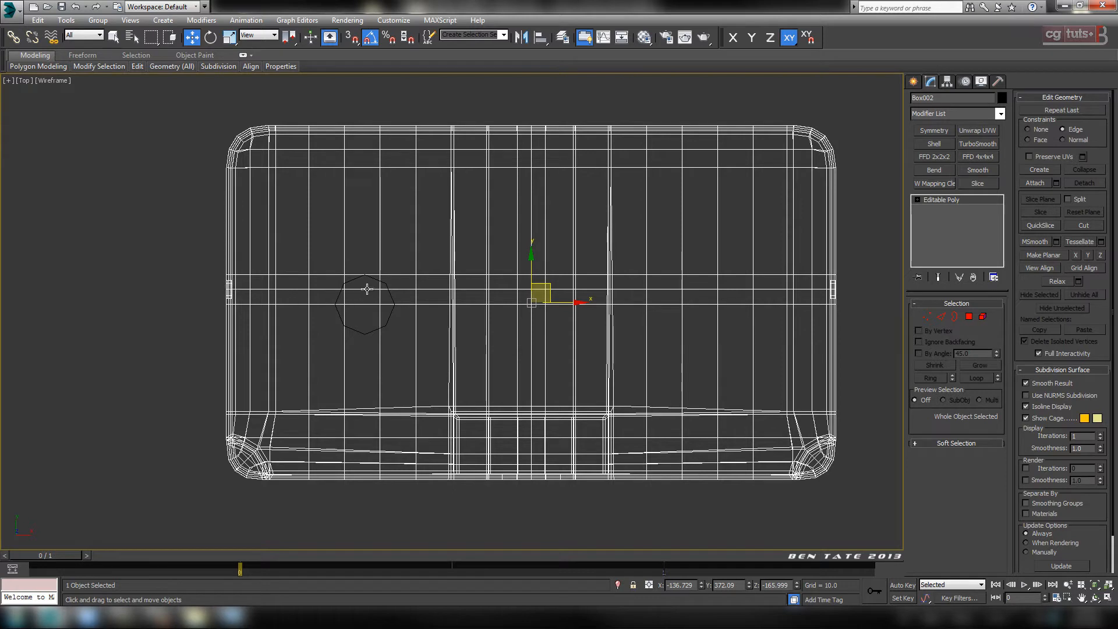
middle_click_drag(378, 339, 440, 344)
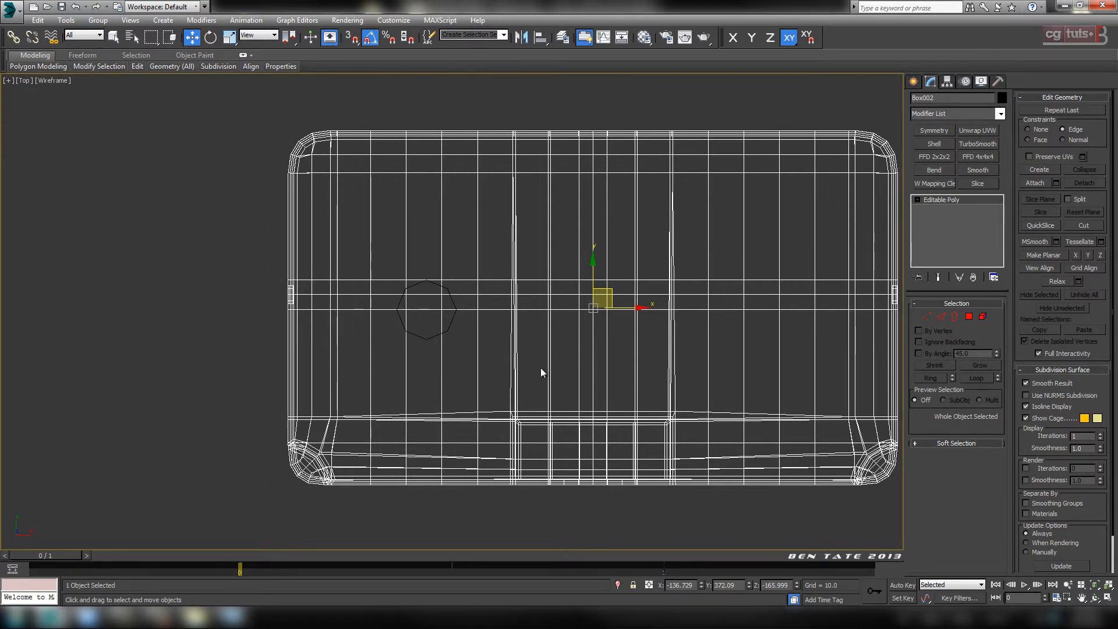
scroll(460, 340, "up", 3)
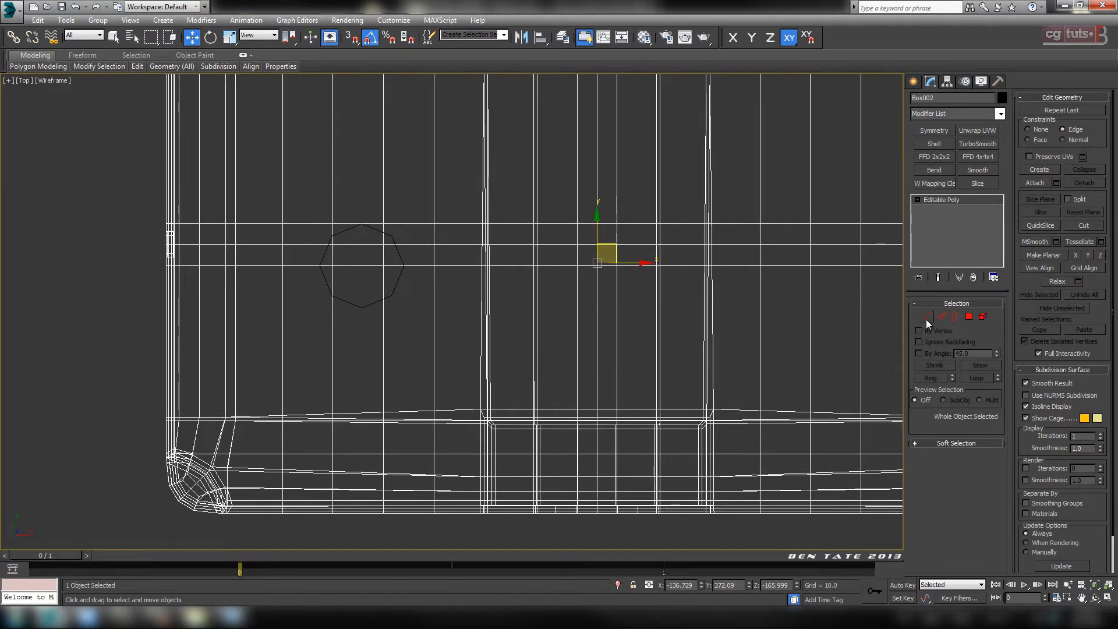
middle_click_drag(350, 254, 303, 262)
middle_click_drag(689, 335, 708, 320)
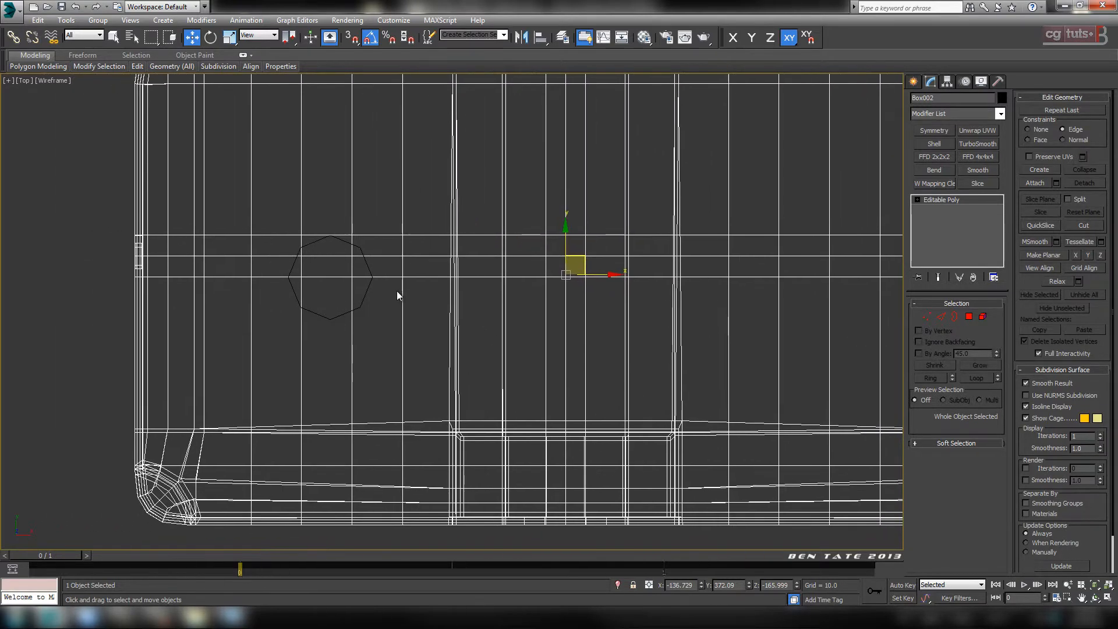
left_click(927, 317)
middle_click_drag(542, 315, 488, 322)
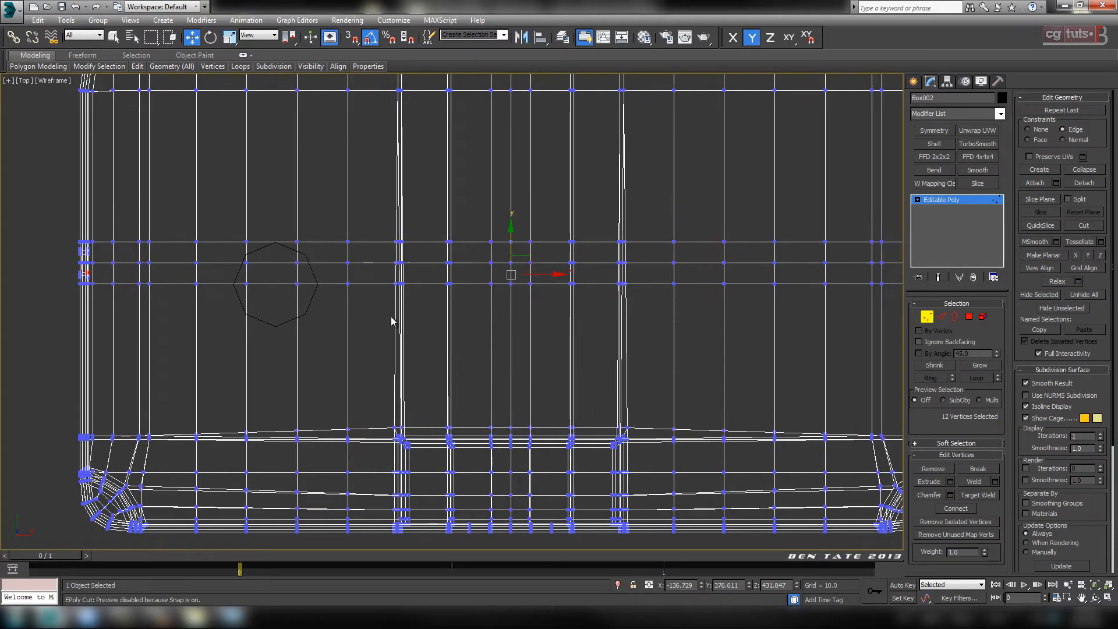
middle_click_drag(390, 318, 418, 328)
middle_click_drag(334, 323, 340, 326)
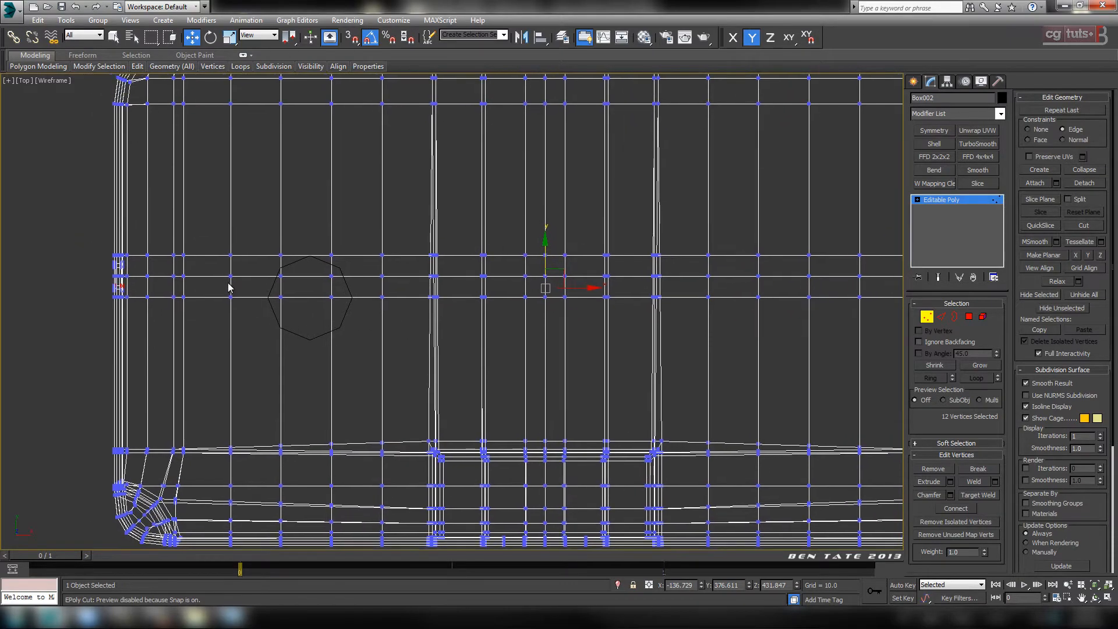
Step: Compare the circle's position with the vertices of the tank's inner floor in the Perspective and Top views
key("alt+w")
right_click(653, 431)
key("alt+w")
middle_click_drag(542, 317, 509, 490)
scroll(519, 384, "up", 4)
middle_click_drag(662, 140, 587, 391)
middle_click_drag(652, 152, 514, 316)
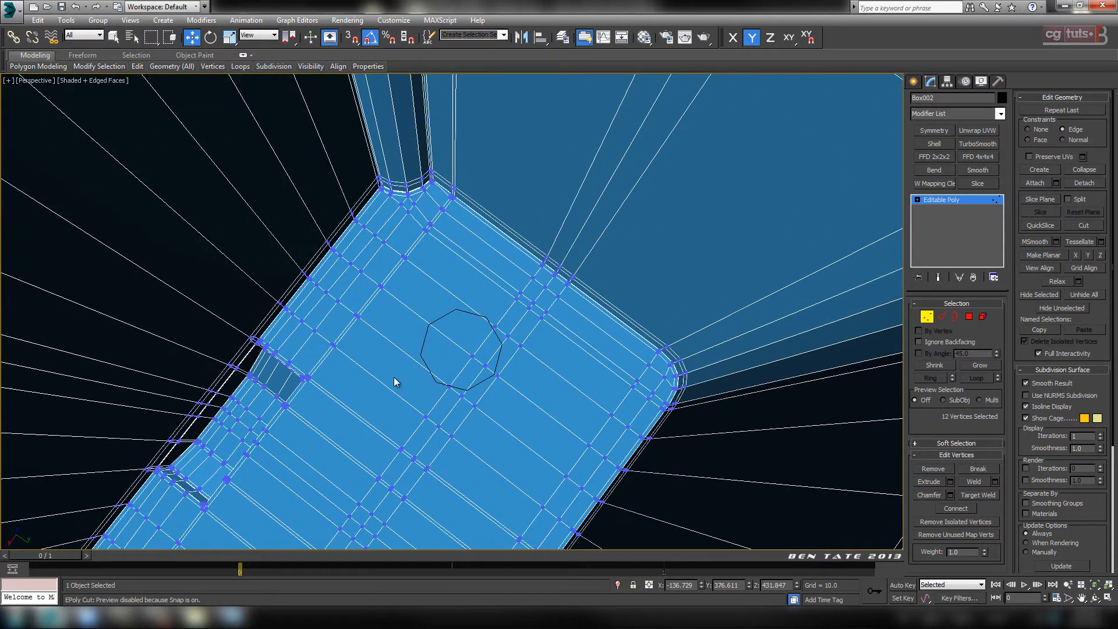
key("alt+w")
right_click(236, 240)
key("alt+w")
middle_click_drag(394, 284, 443, 298)
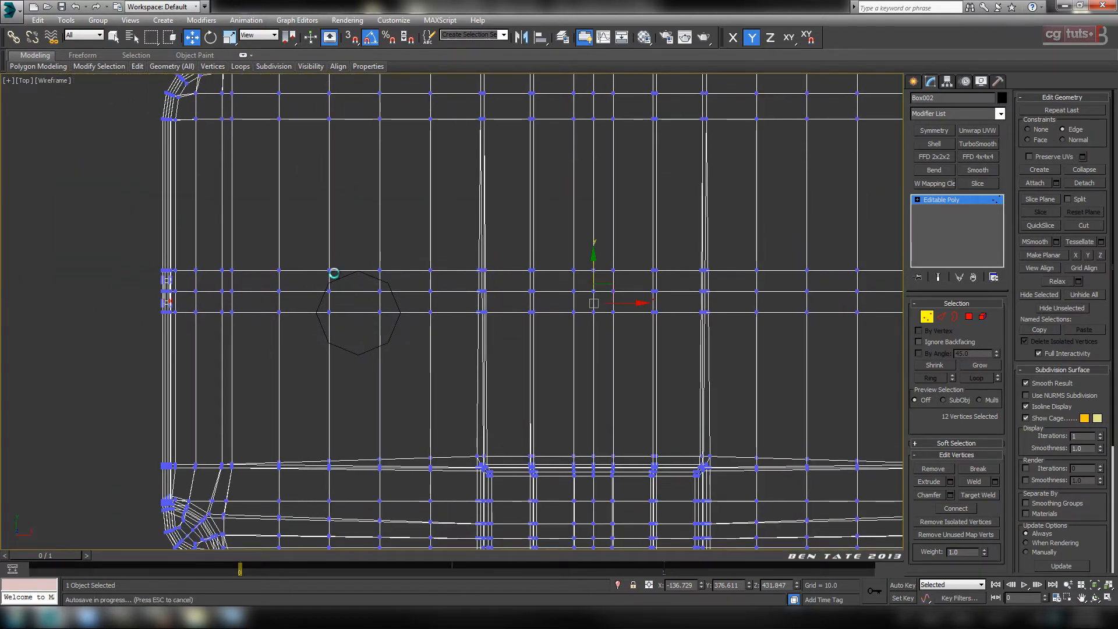
key("alt+c")
key("alt+w")
right_click(509, 365)
key("alt+w")
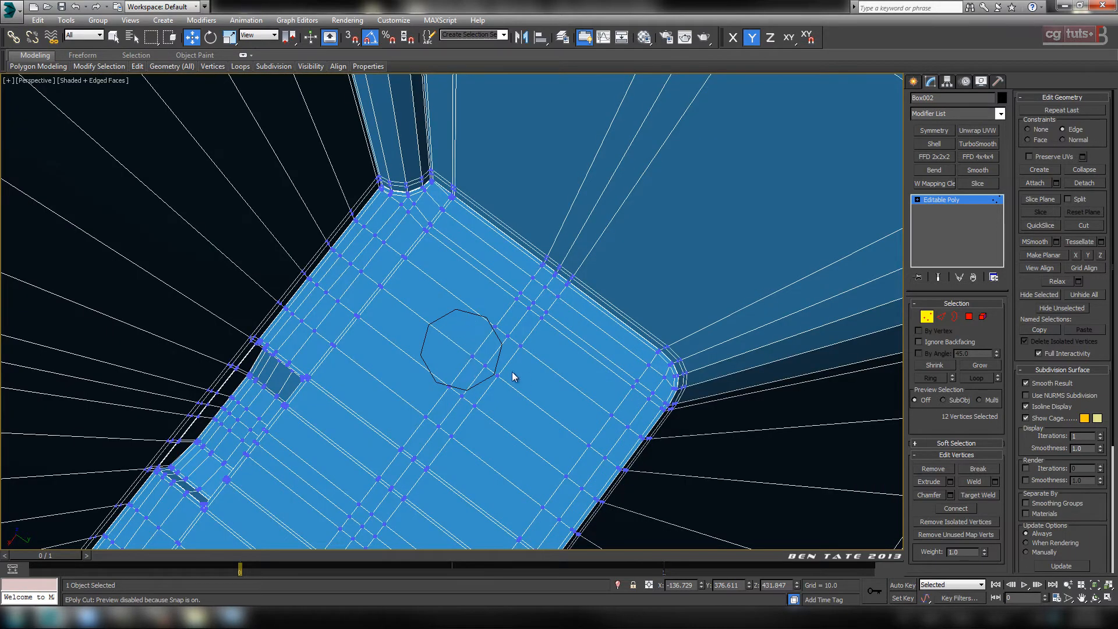
key("alt+w")
right_click(298, 258)
key("alt+w")
Step: Move the upper row of floor vertices around the circle up along Y, just beyond the circle's top in the Top view
scroll(378, 314, "up", 2)
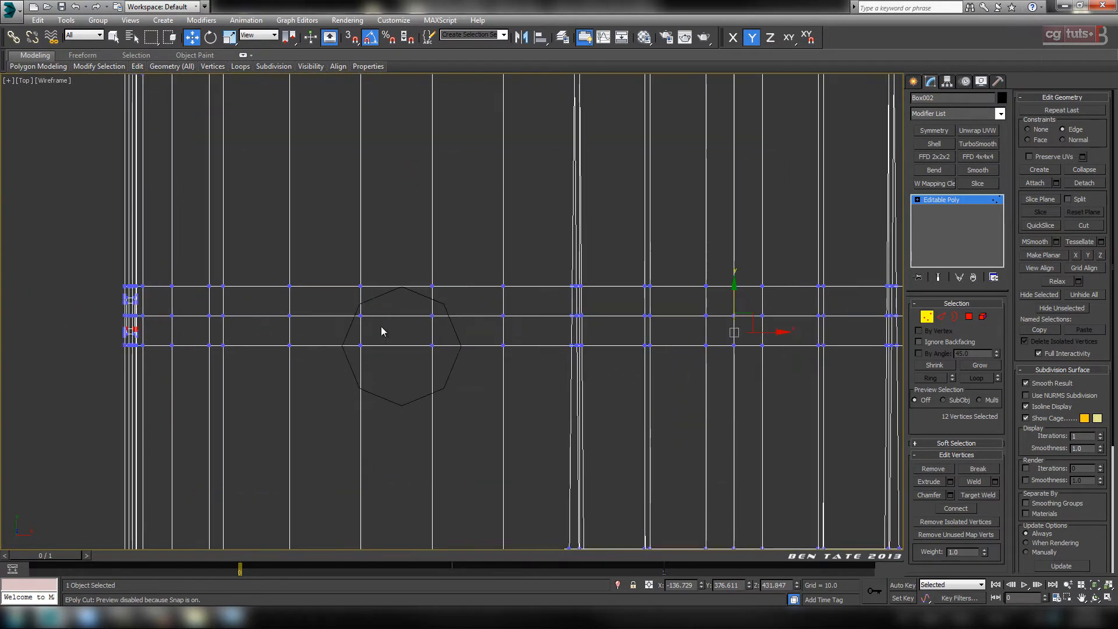
middle_click_drag(427, 322, 464, 294)
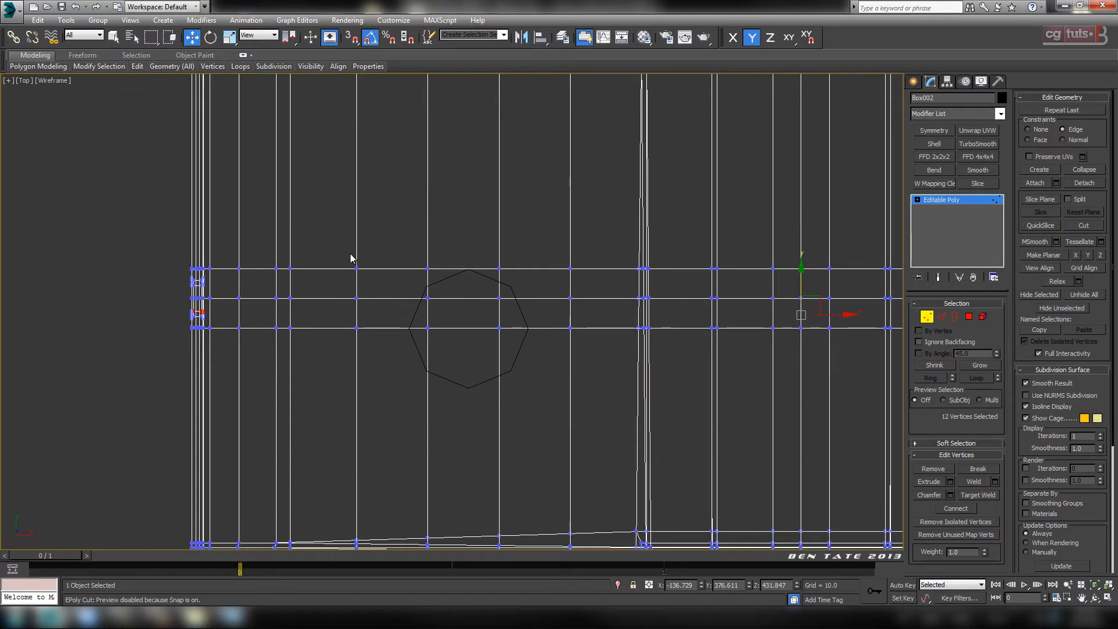
left_click_drag(347, 251, 584, 286)
middle_click_drag(564, 355, 564, 338)
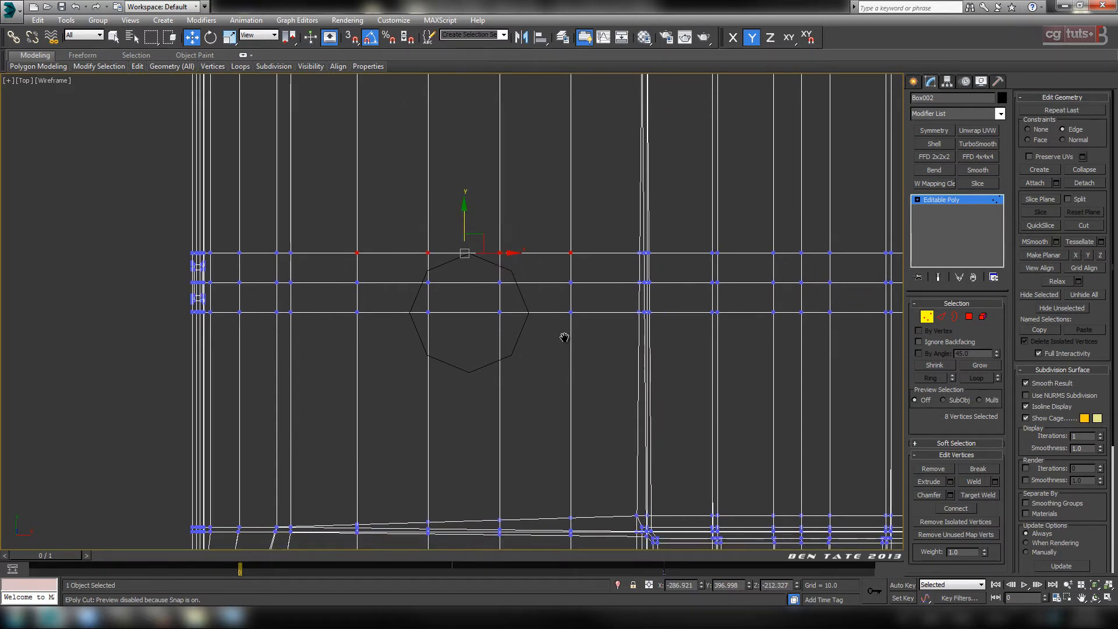
left_click_drag(466, 220, 467, 199)
Step: Move the lower row of vertices below the circle and align the middle row with the circle's centre along Y
left_click_drag(345, 308, 606, 349)
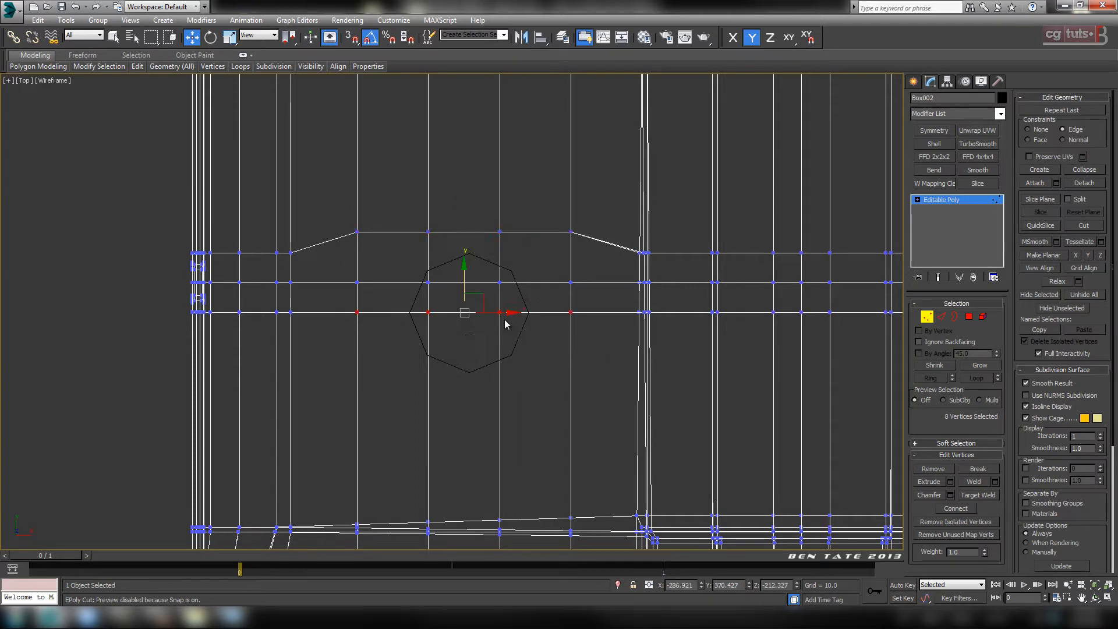
left_click_drag(466, 287, 464, 342)
left_click_drag(427, 296, 588, 309)
left_click_drag(464, 246, 467, 278)
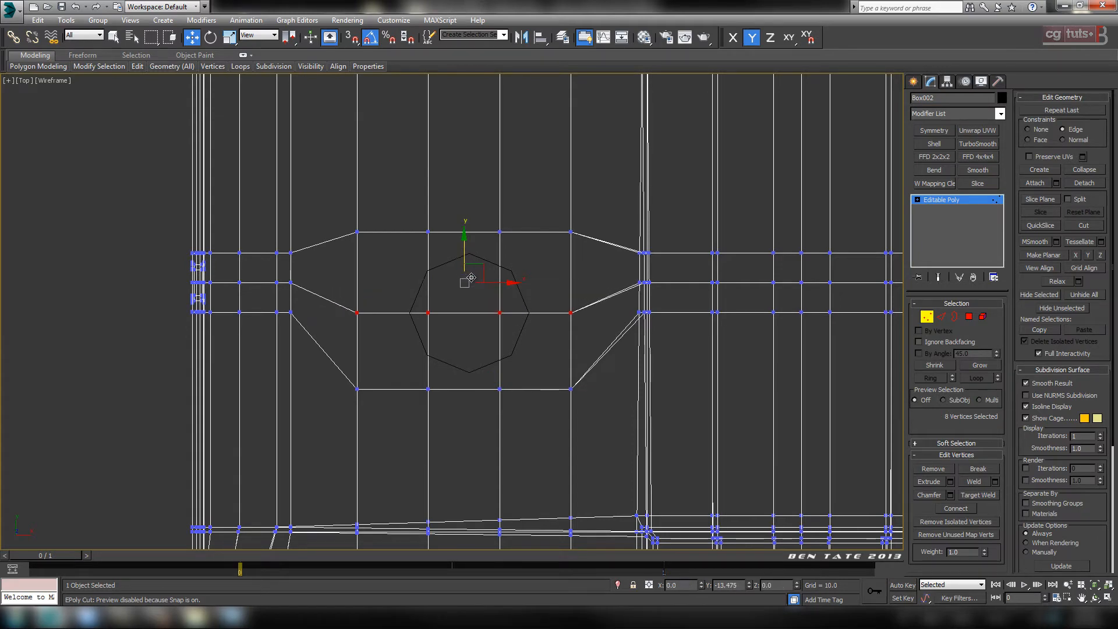
Step: Scale the two inner vertex columns apart along X so that they sit outside the circle
scroll(504, 314, "down", 5)
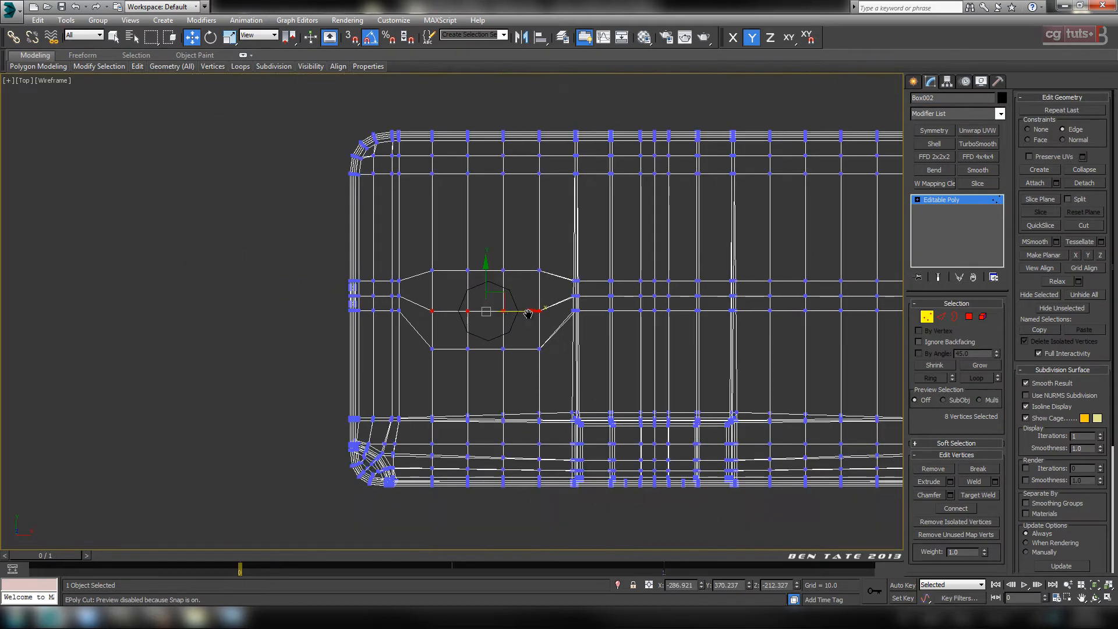
scroll(504, 321, "up", 2)
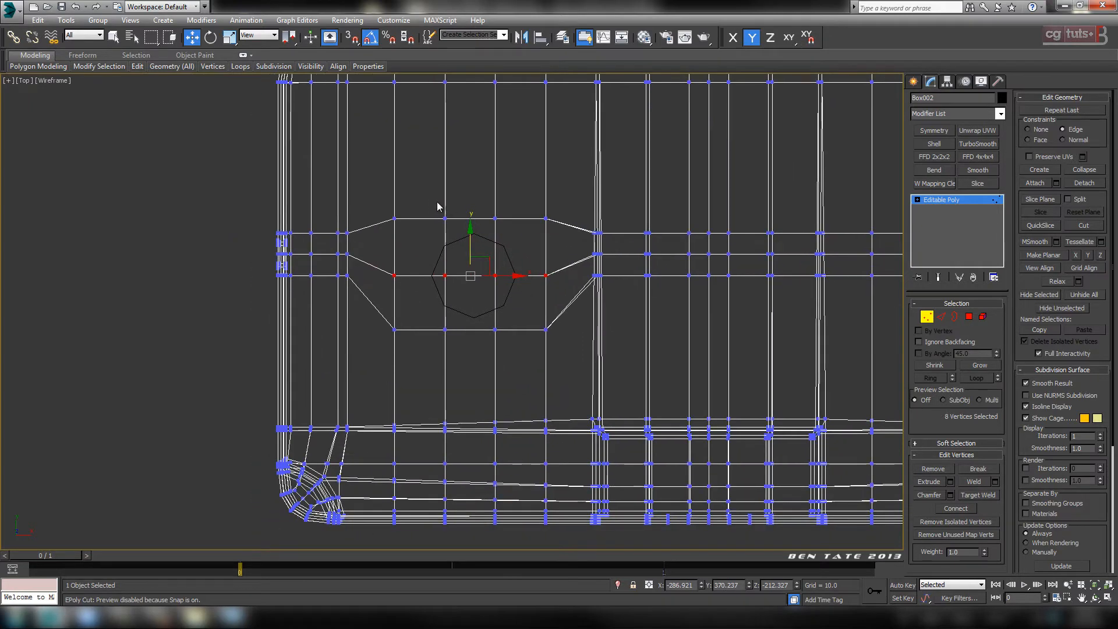
left_click_drag(500, 283, 514, 350)
scroll(514, 349, "up", 2)
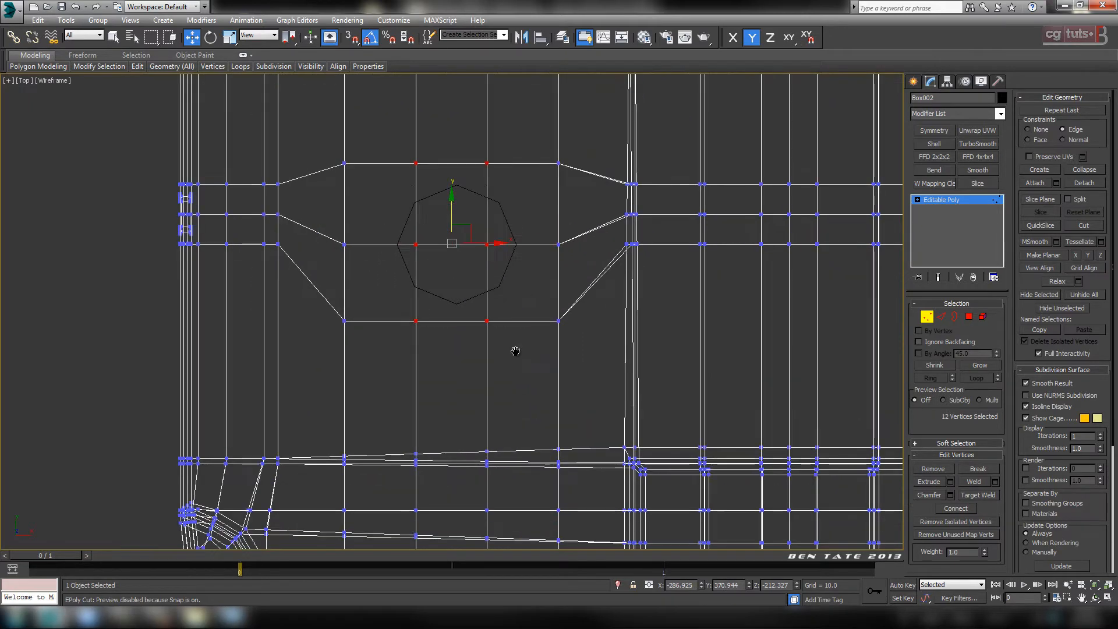
left_click(229, 37)
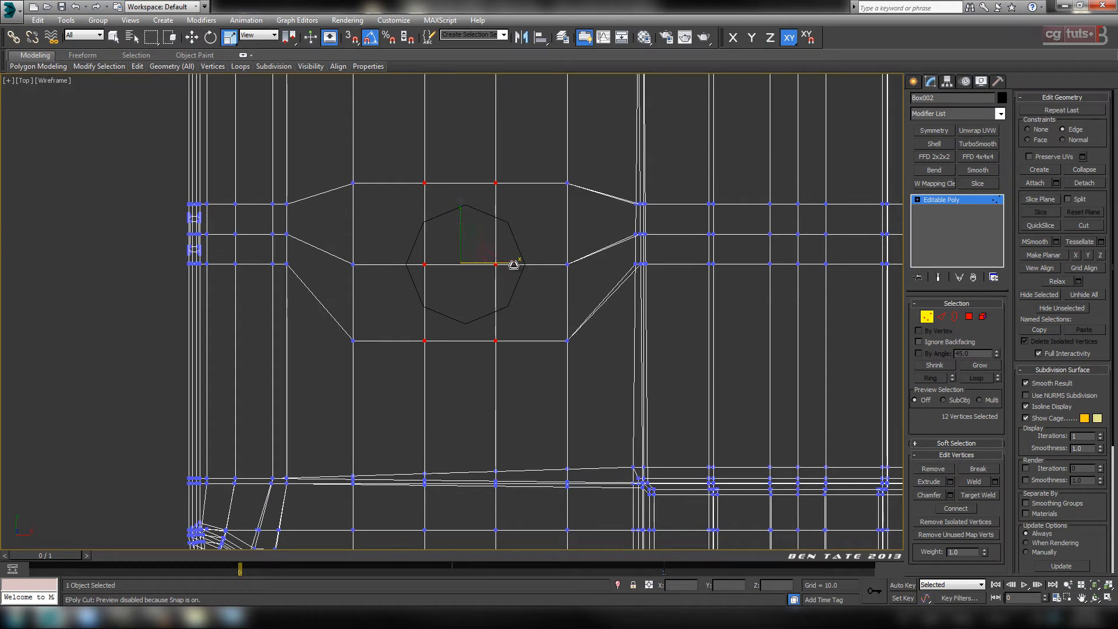
left_click_drag(512, 263, 558, 273)
left_click(192, 36)
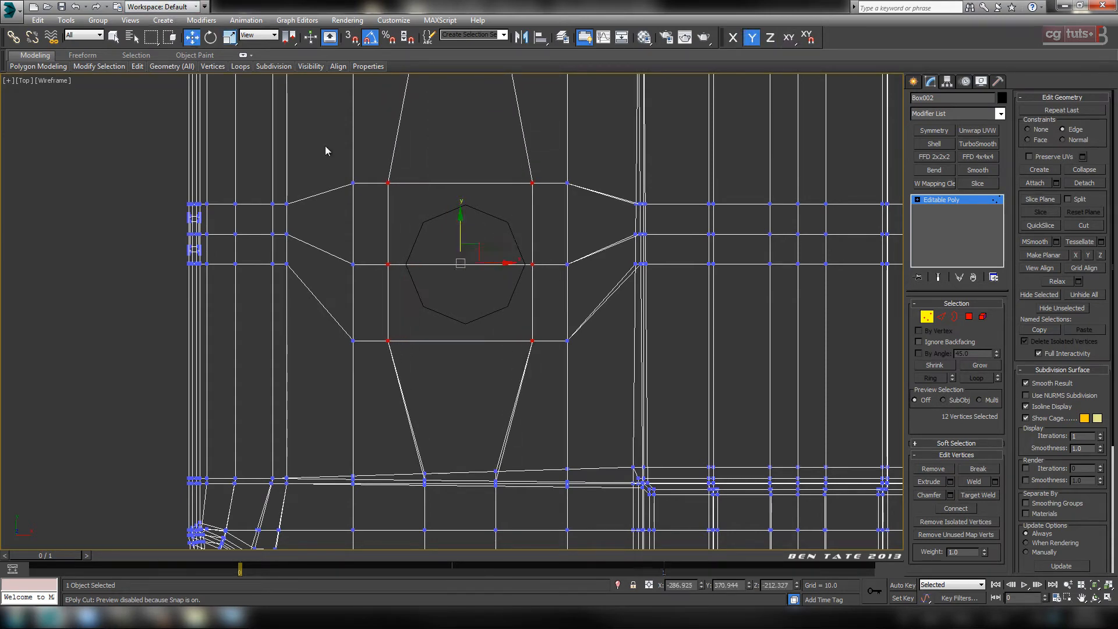
Step: Adjust the two scaled vertex columns individually along X to space them evenly on either side of the circle
left_click_drag(394, 227, 396, 371)
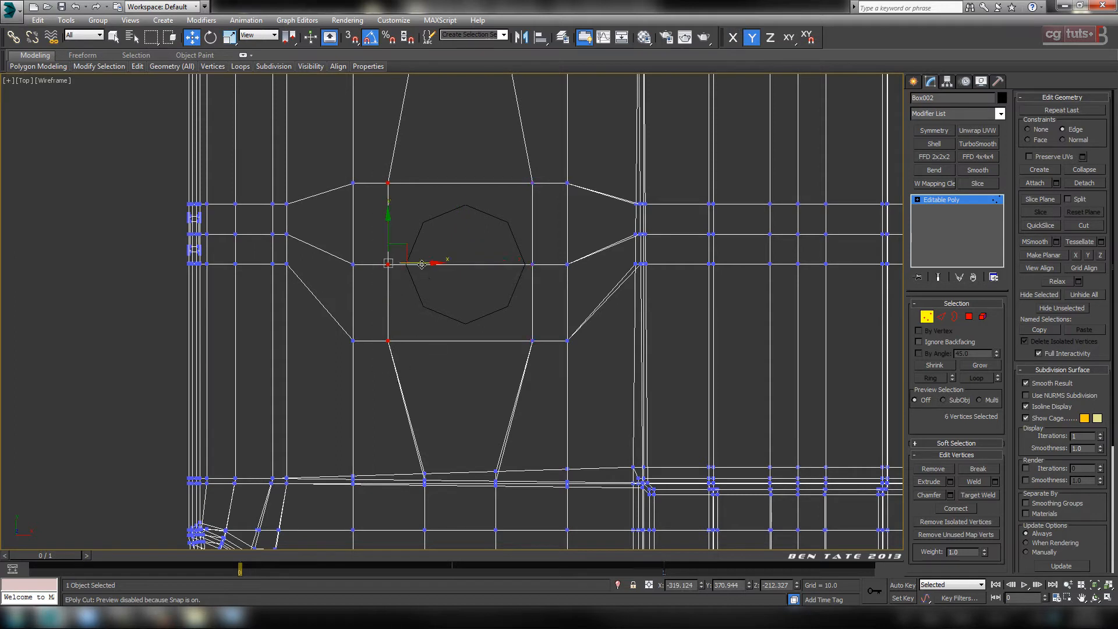
left_click_drag(421, 264, 430, 266)
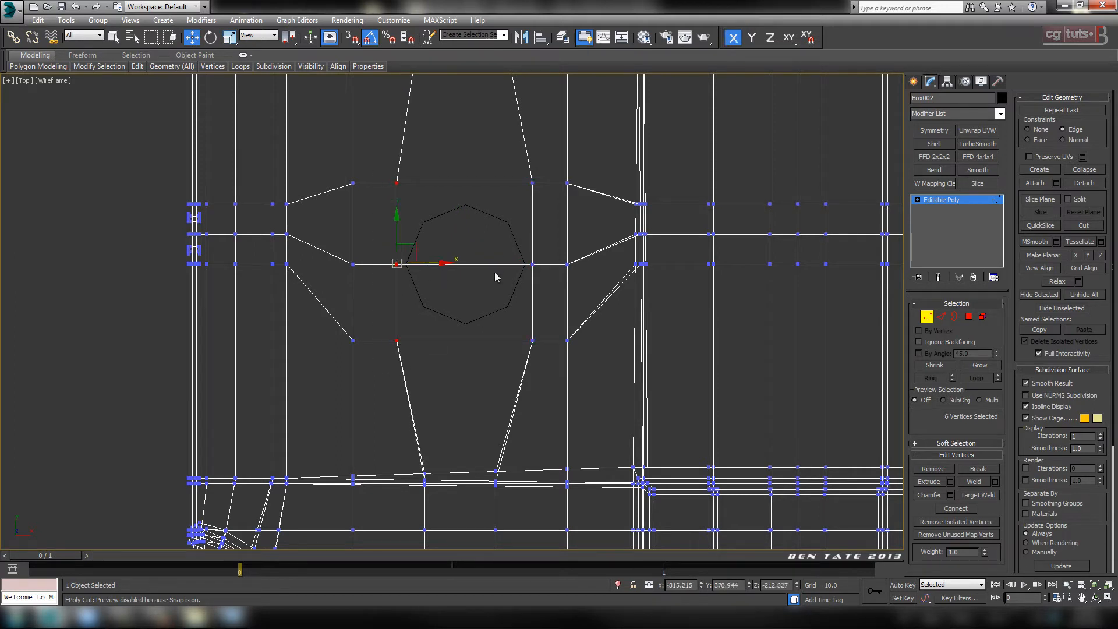
left_click_drag(546, 390, 547, 391)
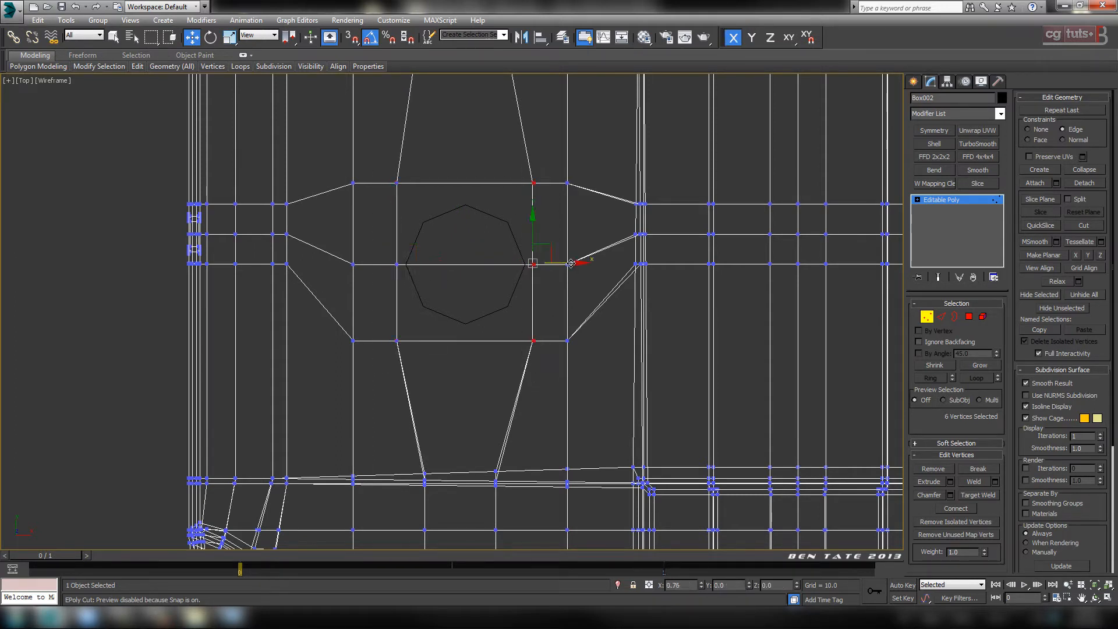
left_click_drag(569, 264, 574, 263)
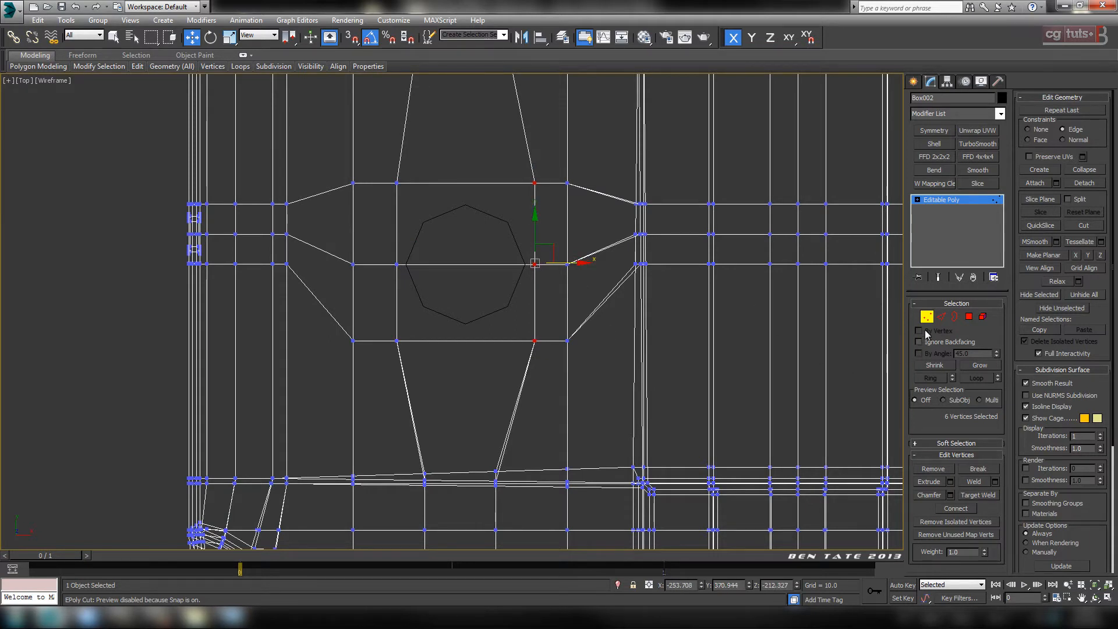
Step: Select the horizontal edge across the circle's centre and extend the selection to its whole edge ring
left_click(940, 317)
left_click(468, 266)
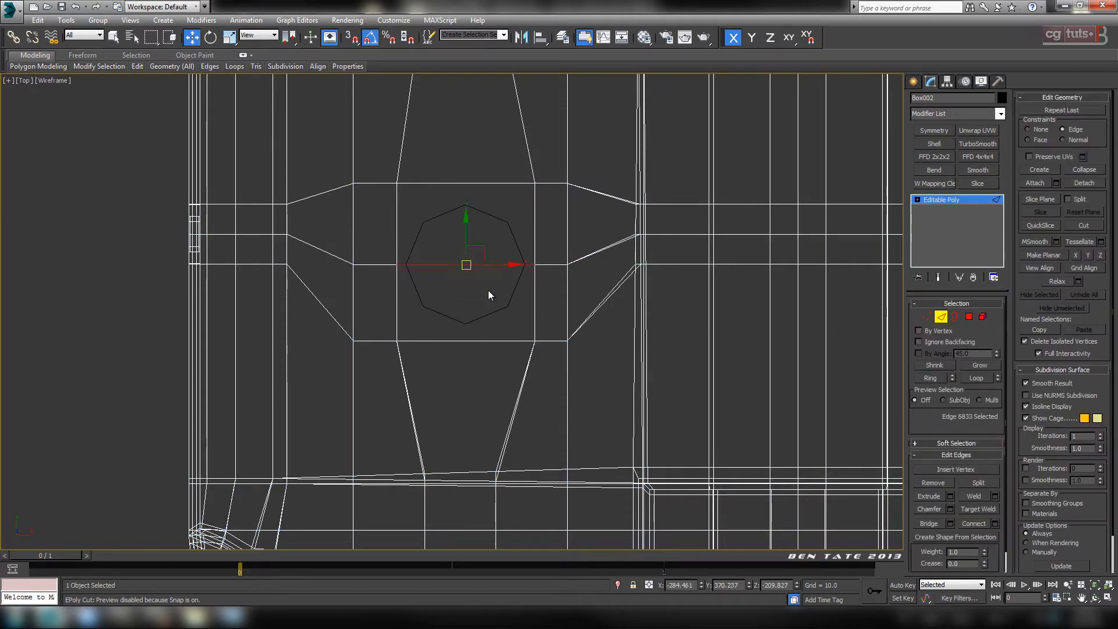
left_click(930, 378)
scroll(649, 369, "down", 5)
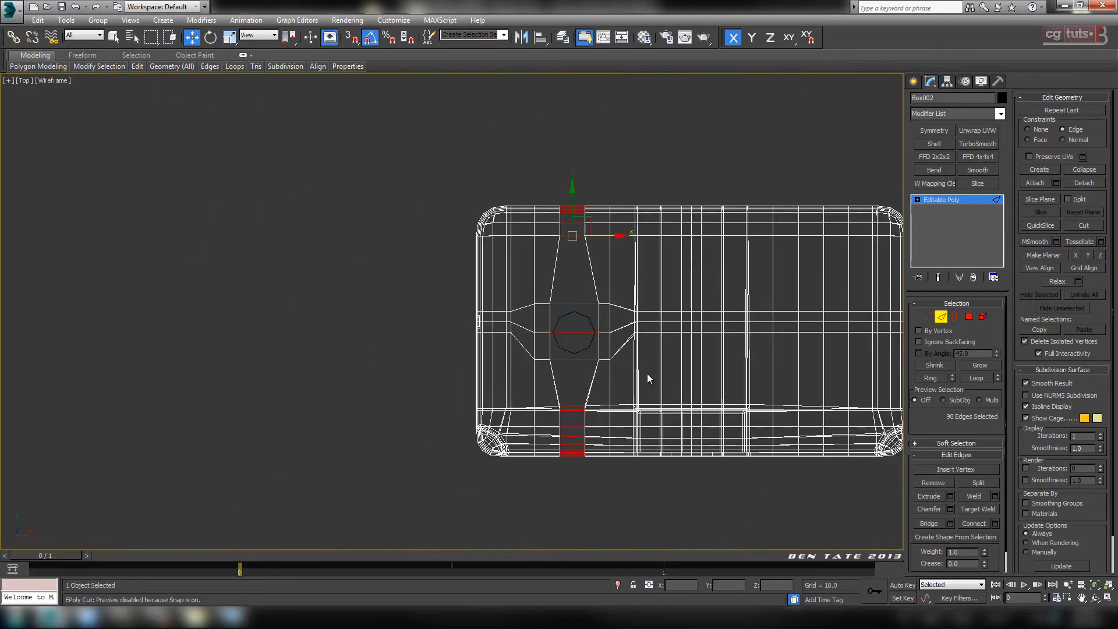
Step: Deselect the ring edges in the tank's upper rim band, keeping only those around the floor and lower walls
scroll(595, 354, "up", 2)
key("alt+w")
right_click(692, 422)
key("alt+w")
scroll(616, 422, "down", 2)
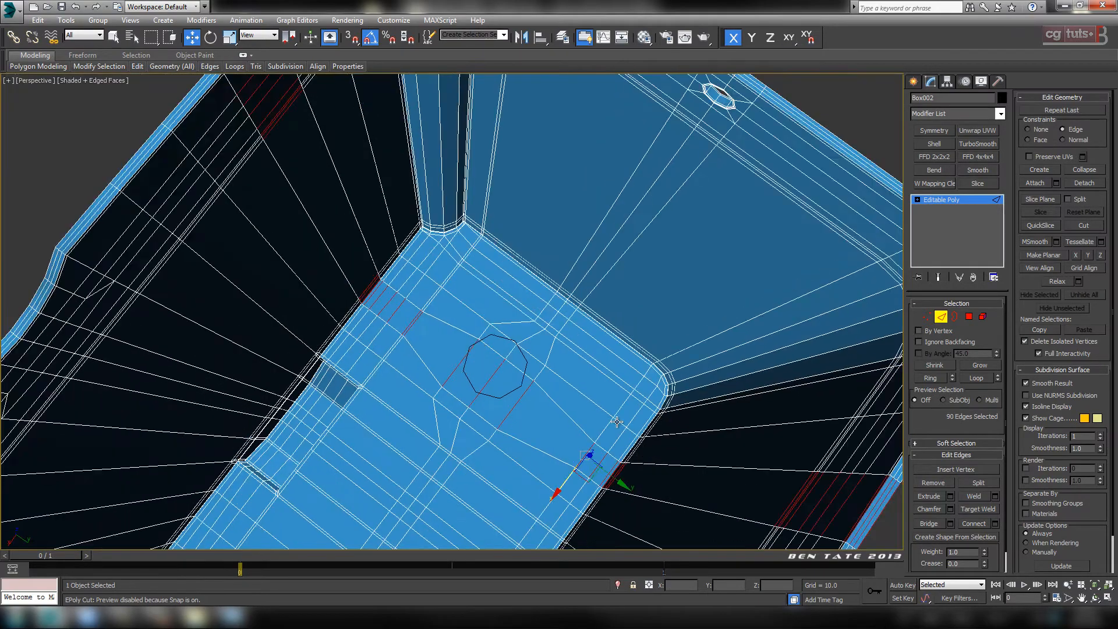
middle_click_drag(604, 429, 593, 345, "alt")
scroll(535, 208, "down", 4)
middle_click_drag(580, 286, 491, 116, "alt")
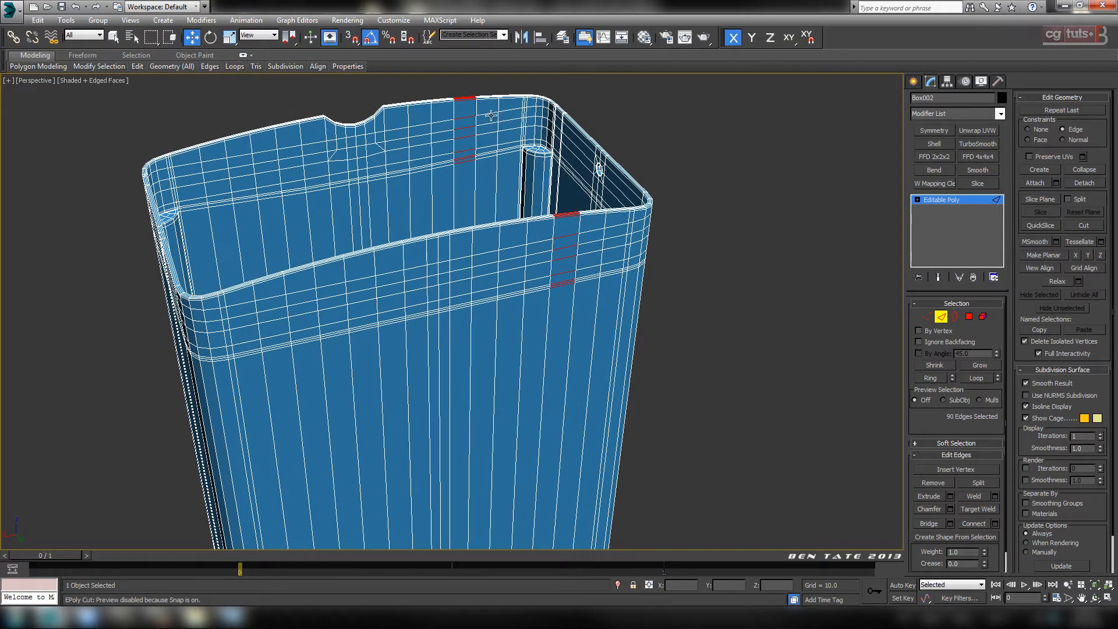
left_click(571, 218)
middle_click_drag(603, 301, 419, 102, "alt")
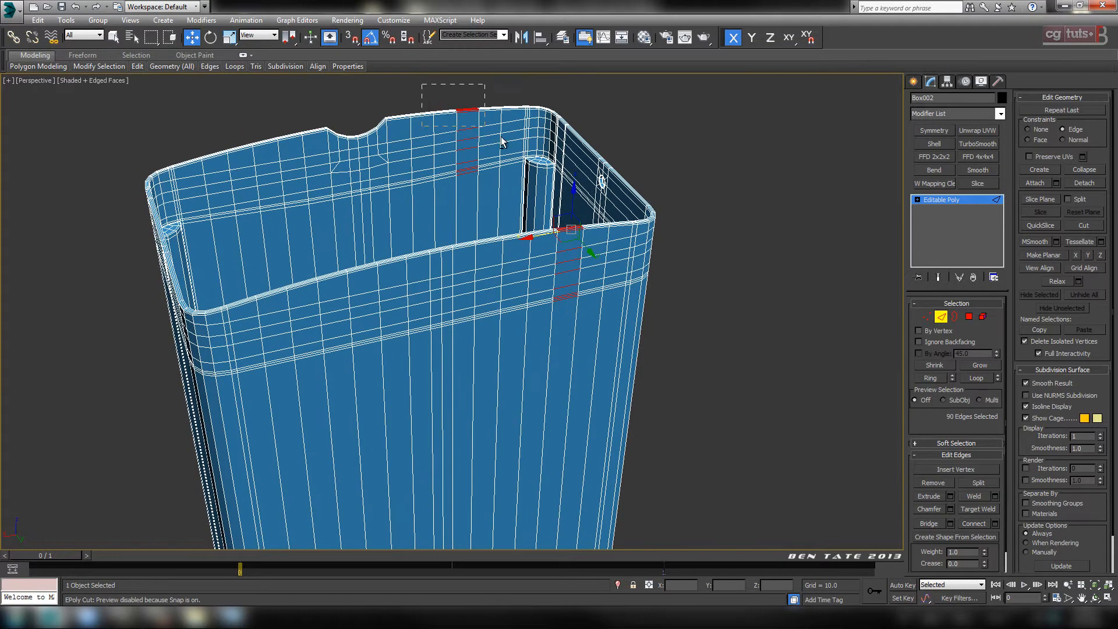
left_click_drag(647, 338, 647, 339)
middle_click_drag(561, 342, 600, 286, "alt")
Step: Connect the remaining selected edges with 1 segment, pinch 0 and slide 0
key("alt+w")
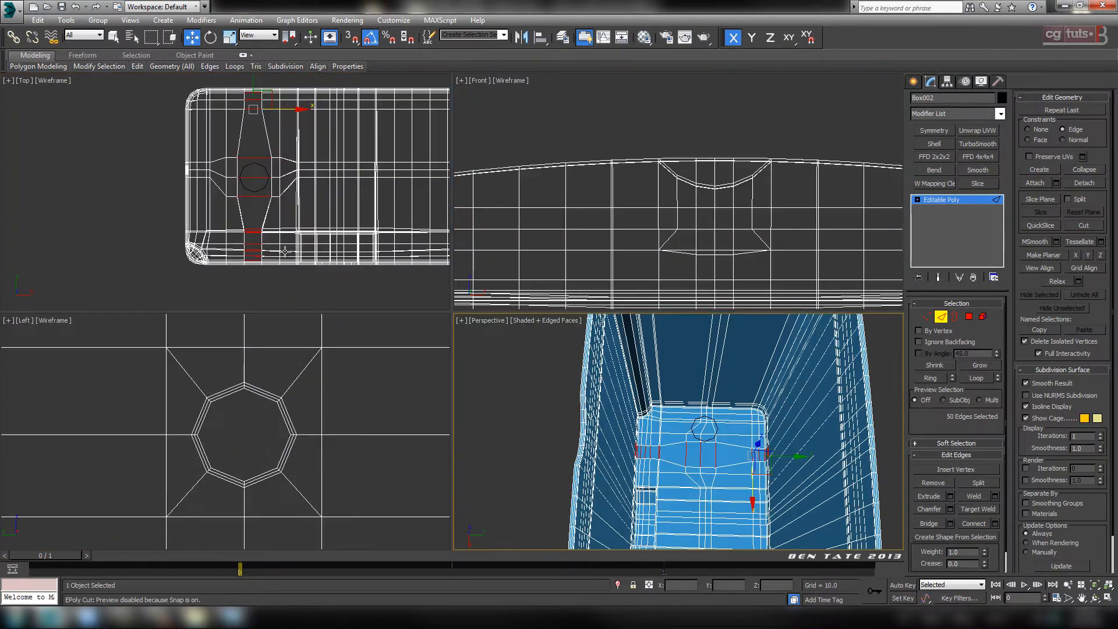
right_click(399, 225)
key("alt+w")
left_click(995, 522)
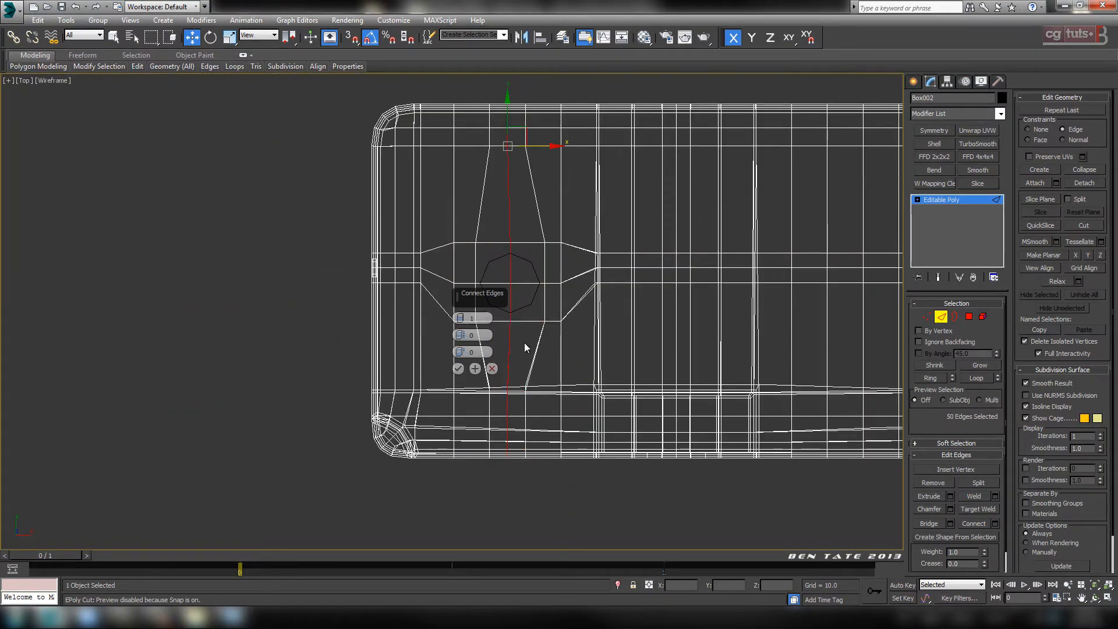
left_click(458, 368)
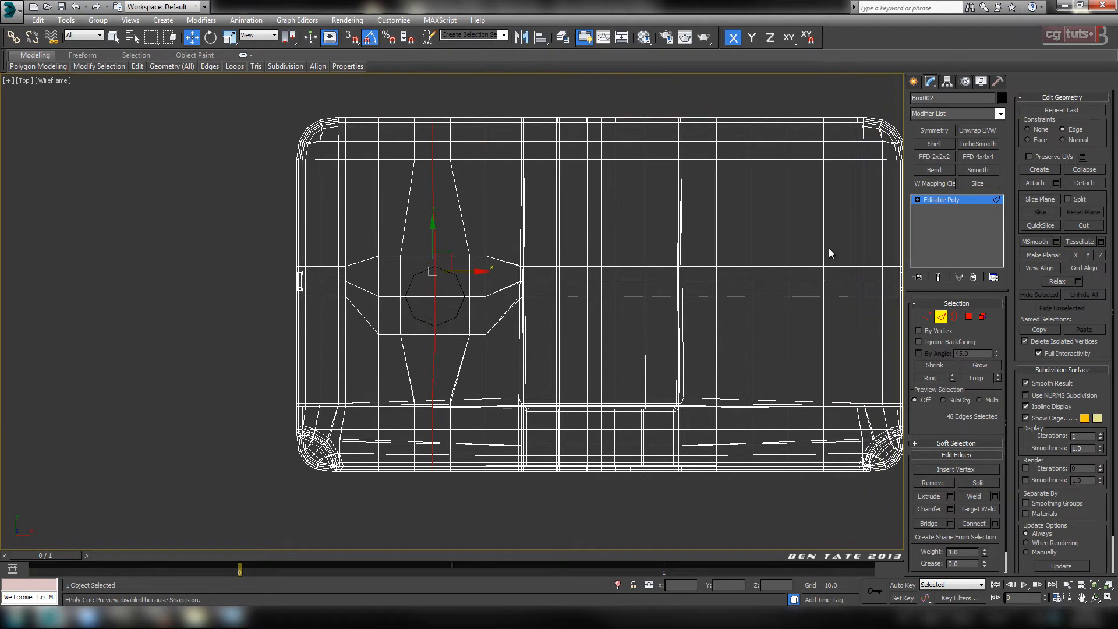
Step: Move the new edge loop along X onto the circle's vertical centre line
scroll(495, 275, "up", 6)
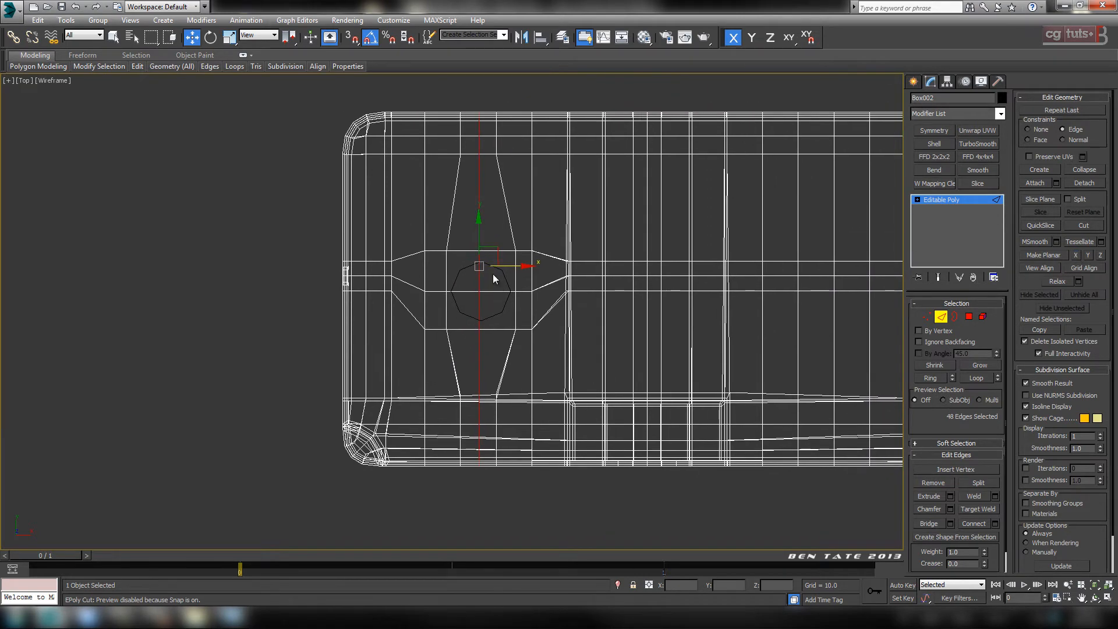
mouse_move(499, 277)
middle_mouse_down()
mouse_move(531, 187)
mouse_move(499, 282)
middle_mouse_up()
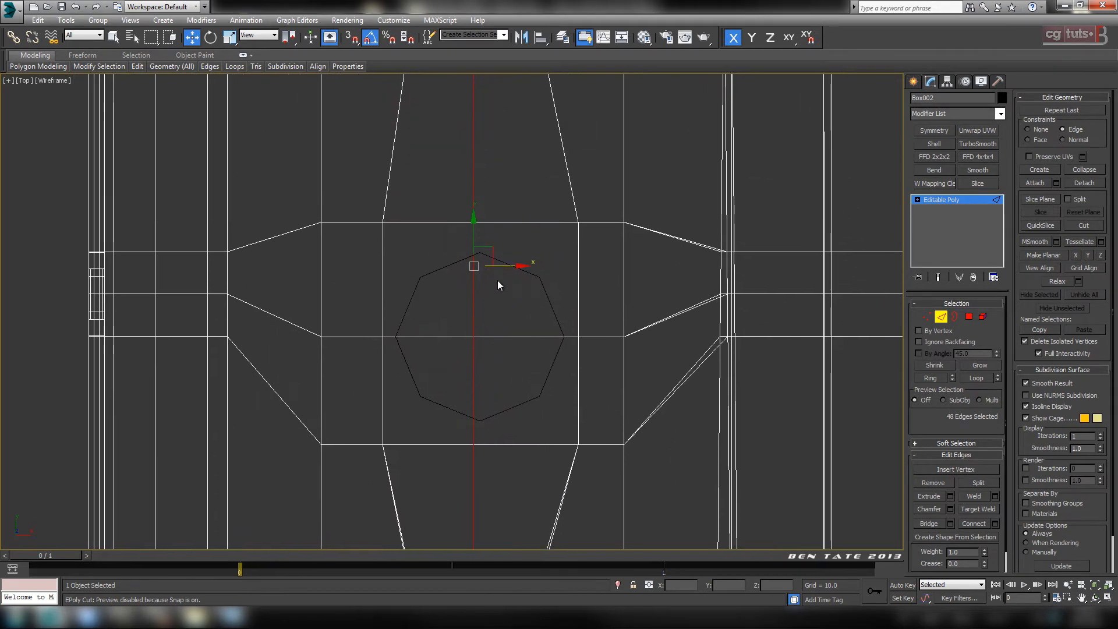
scroll(495, 262, "up", 2)
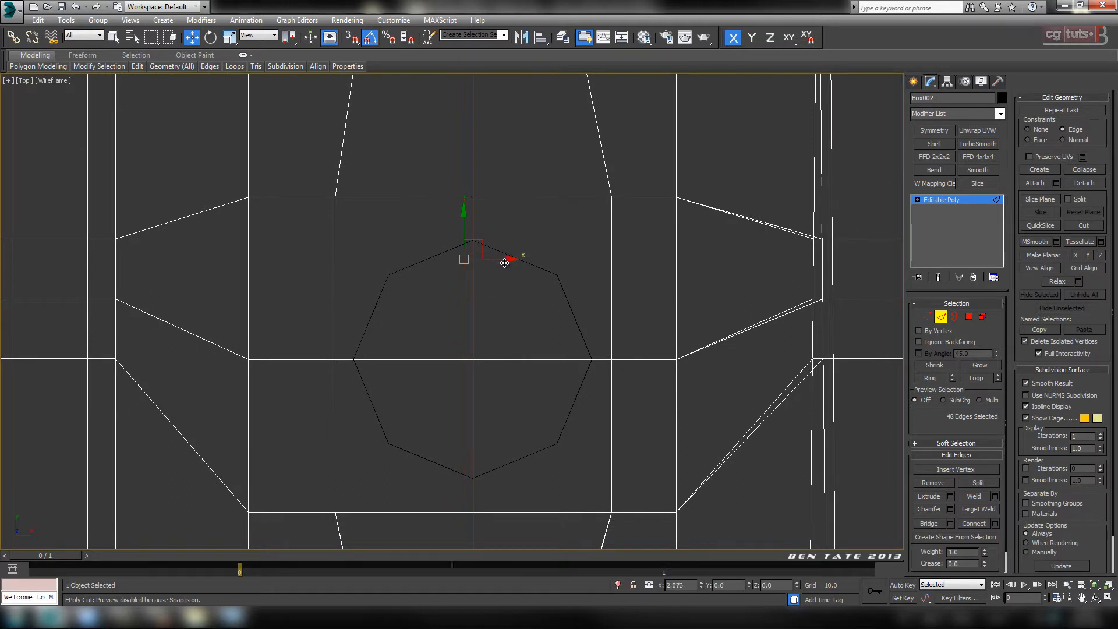
left_click_drag(504, 262, 484, 262)
scroll(556, 393, "down", 5)
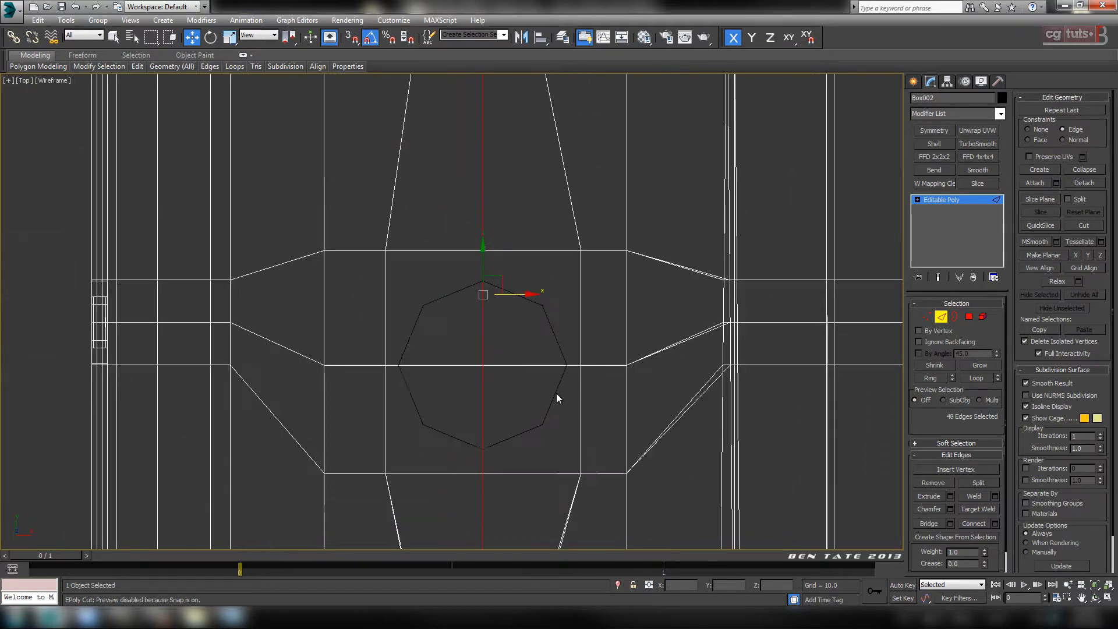
scroll(560, 340, "down", 2)
Step: Switch the tank to vertex editing and start Target Weld at the new loop's end on the outer wall
key("alt+w")
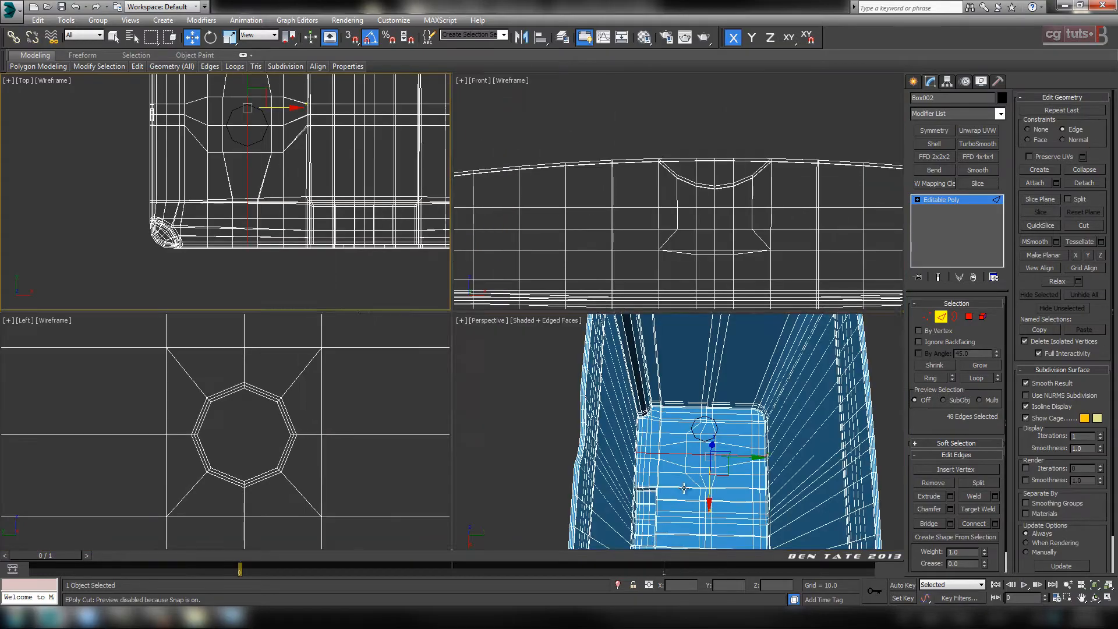
key("alt+w")
middle_click_drag(582, 350, 588, 373, "alt")
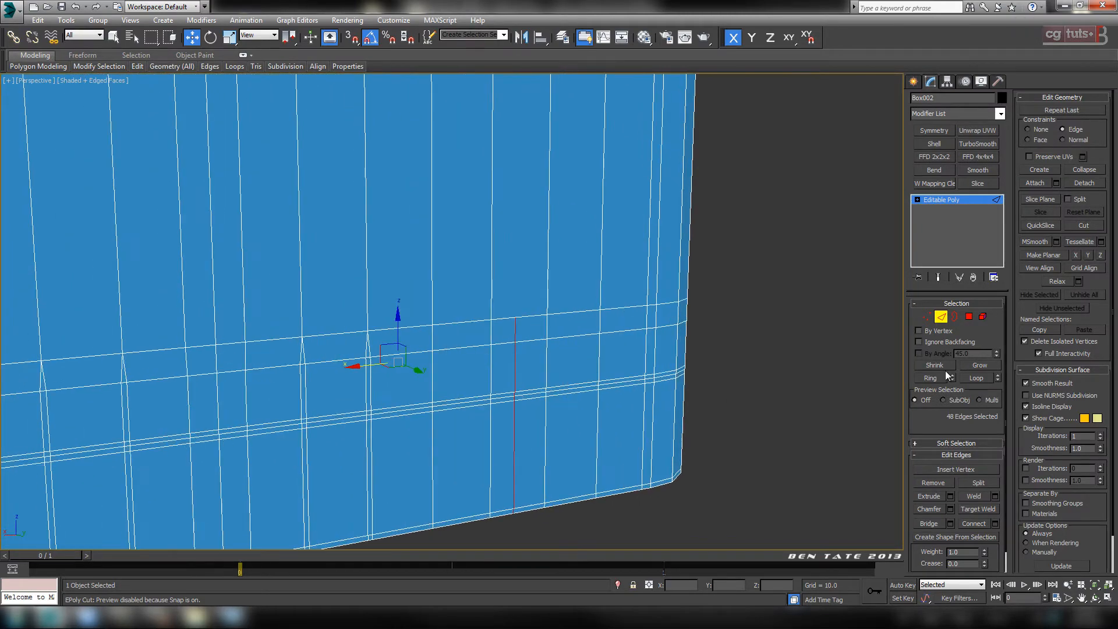
left_click(927, 317)
left_click(977, 495)
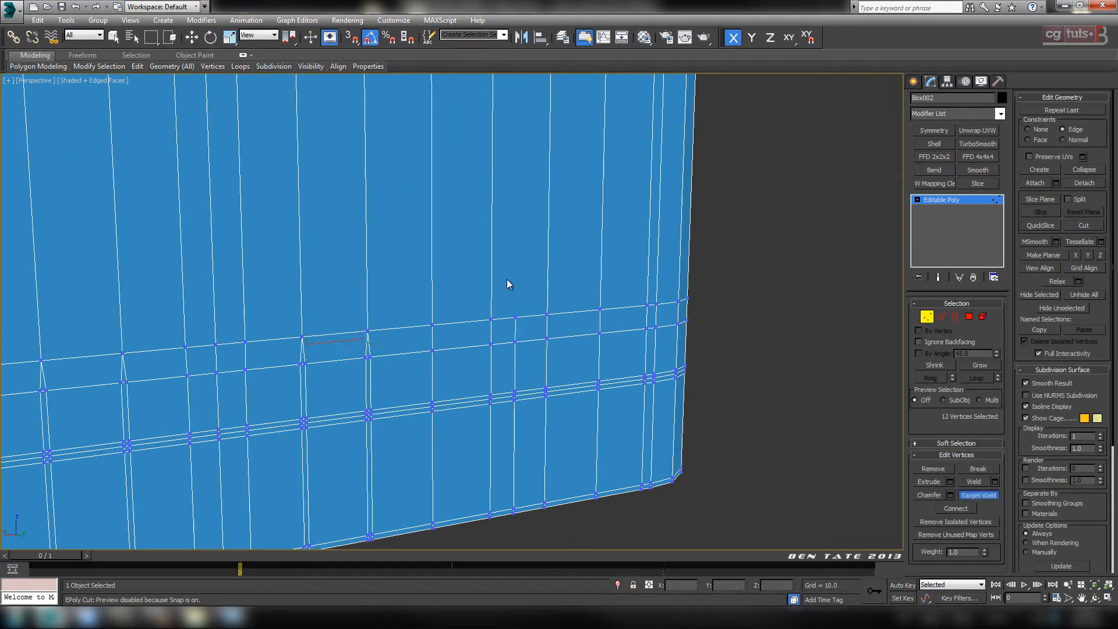
Step: Examine where the new edge loop ends on the tank's inner and outer walls, leaving Target Weld
scroll(495, 337, "up", 10)
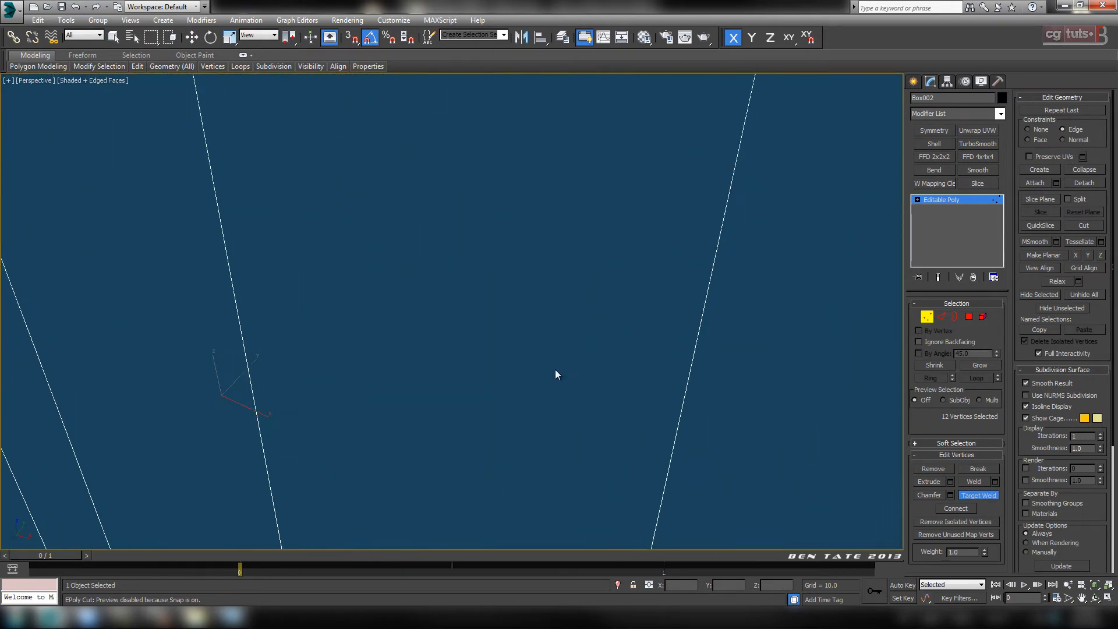
scroll(554, 370, "down", 10)
scroll(652, 295, "up", 10)
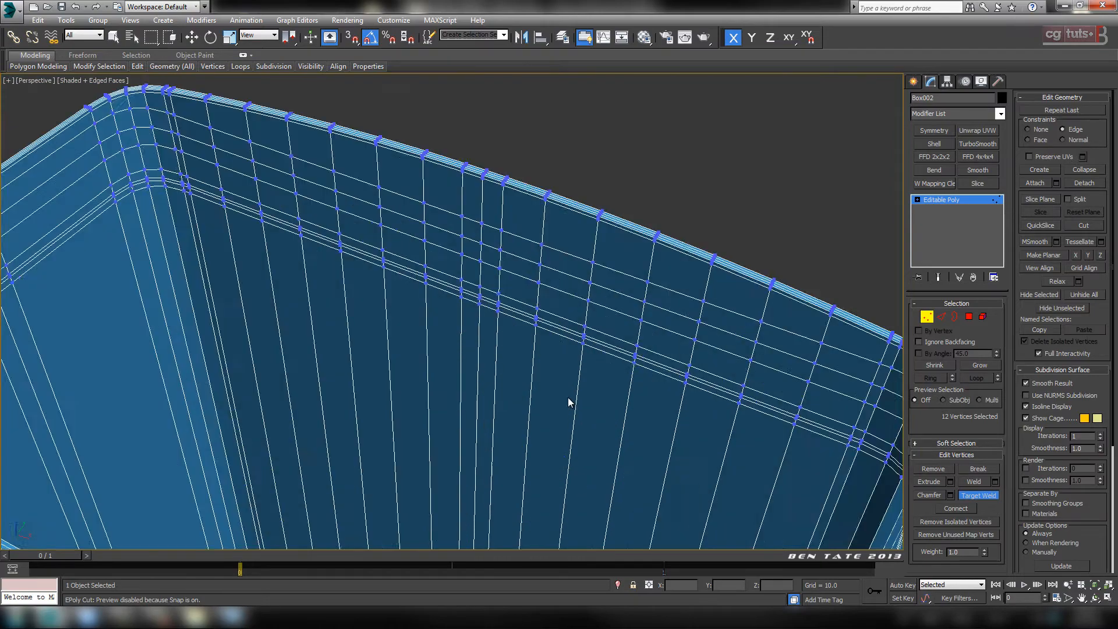
scroll(655, 190, "down", 8)
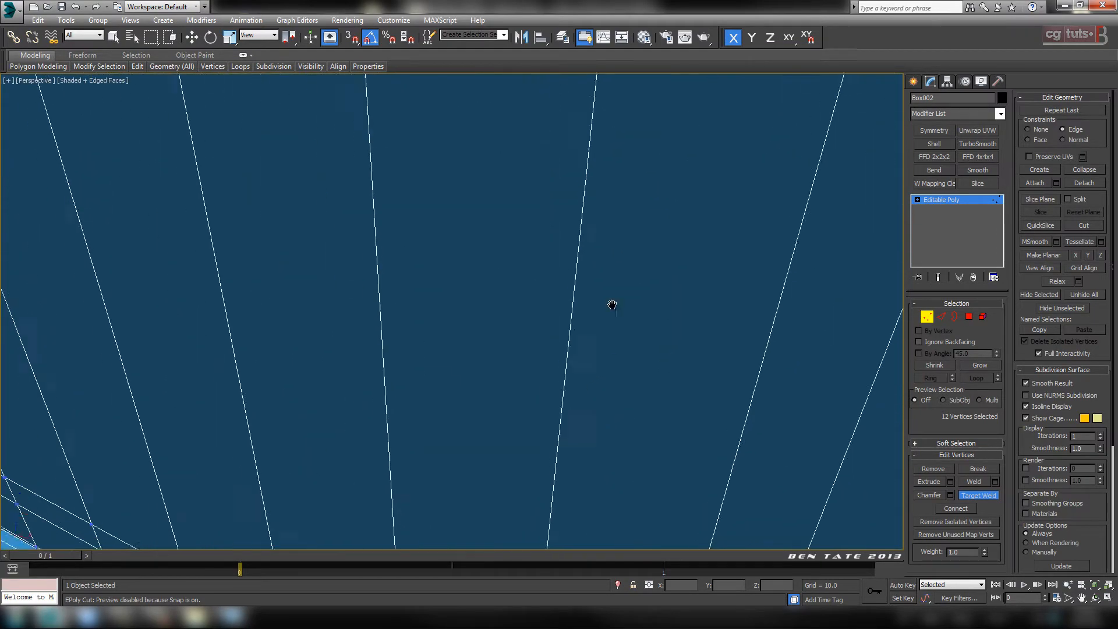
scroll(402, 256, "down", 4)
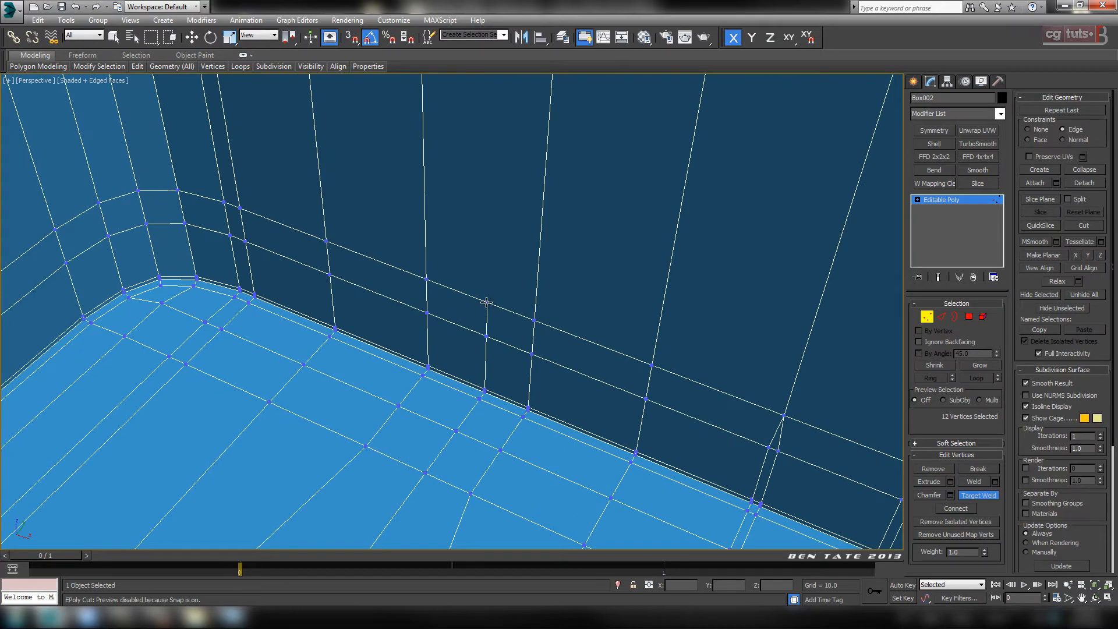
key("F3")
key("F3")
key("w")
scroll(529, 342, "up", 5)
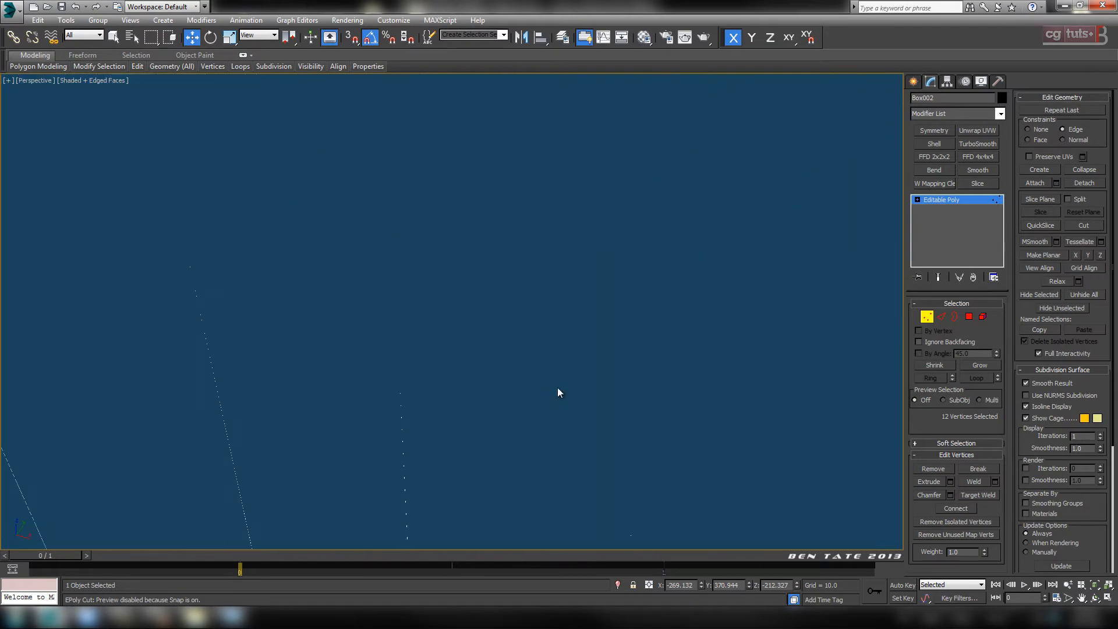
scroll(603, 262, "down", 3)
scroll(644, 337, "up", 4)
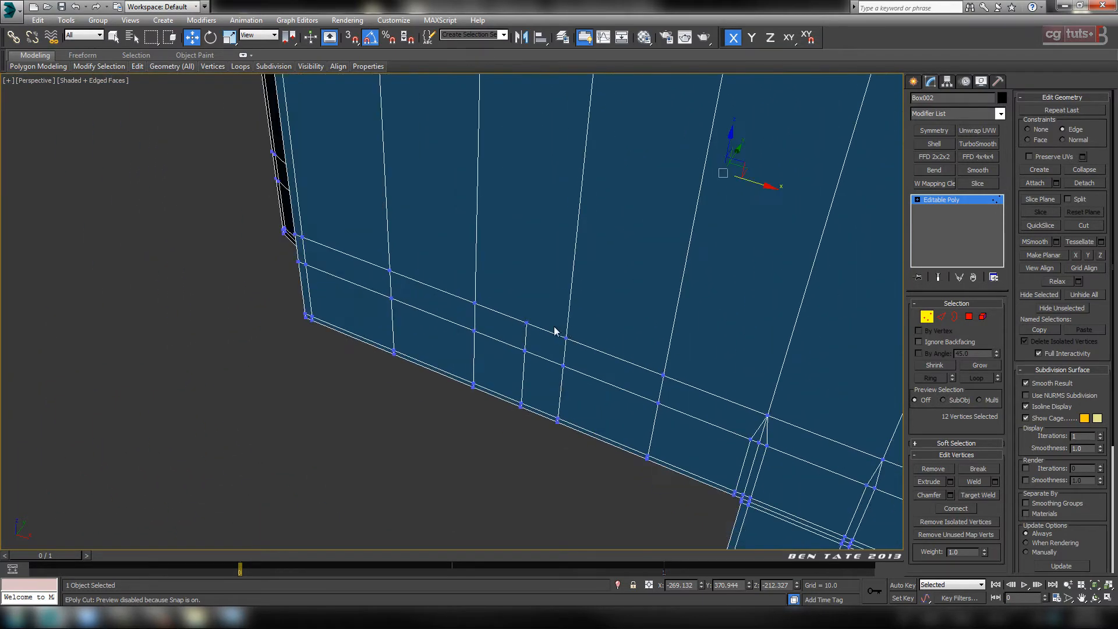
Step: Target Weld the new loop's end vertex on the tank's outer wall to the adjacent vertex on the same horizontal edge
left_click(525, 322)
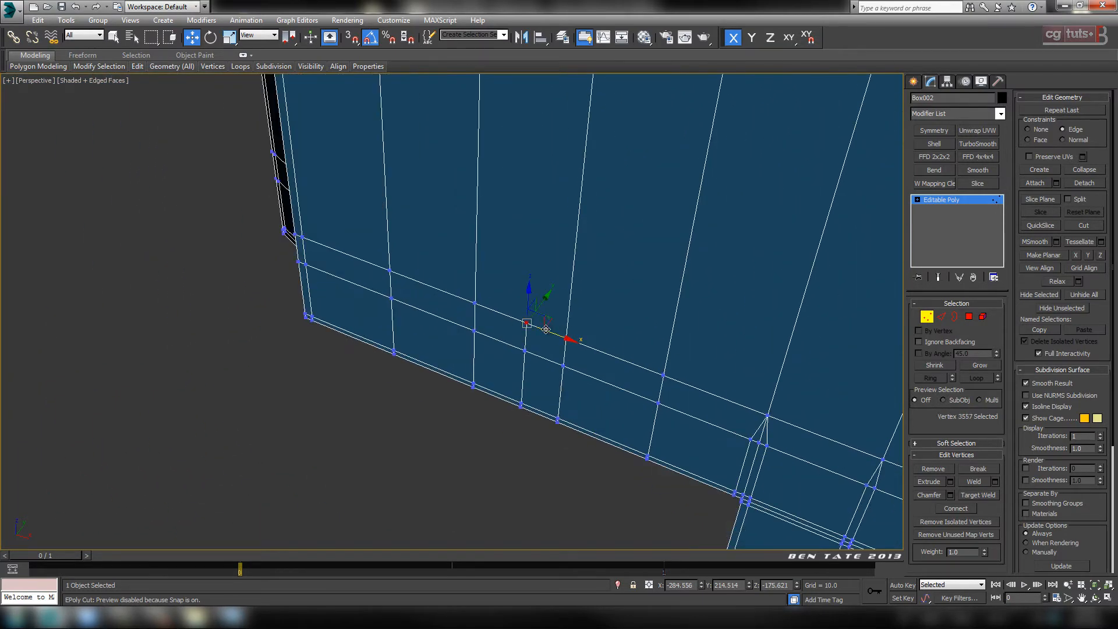
left_click(985, 494)
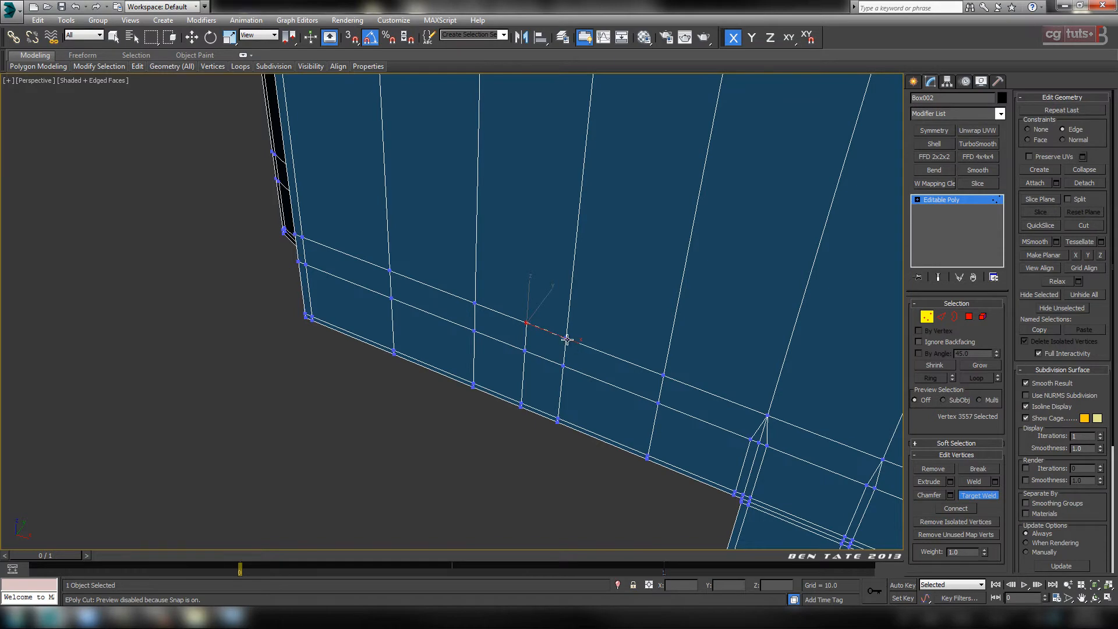
left_click(567, 340)
right_click(608, 340)
Step: Target Weld the new loop's end vertex on the tank's inner wall to the adjacent vertex on the same horizontal edge
scroll(608, 340, "up", 8)
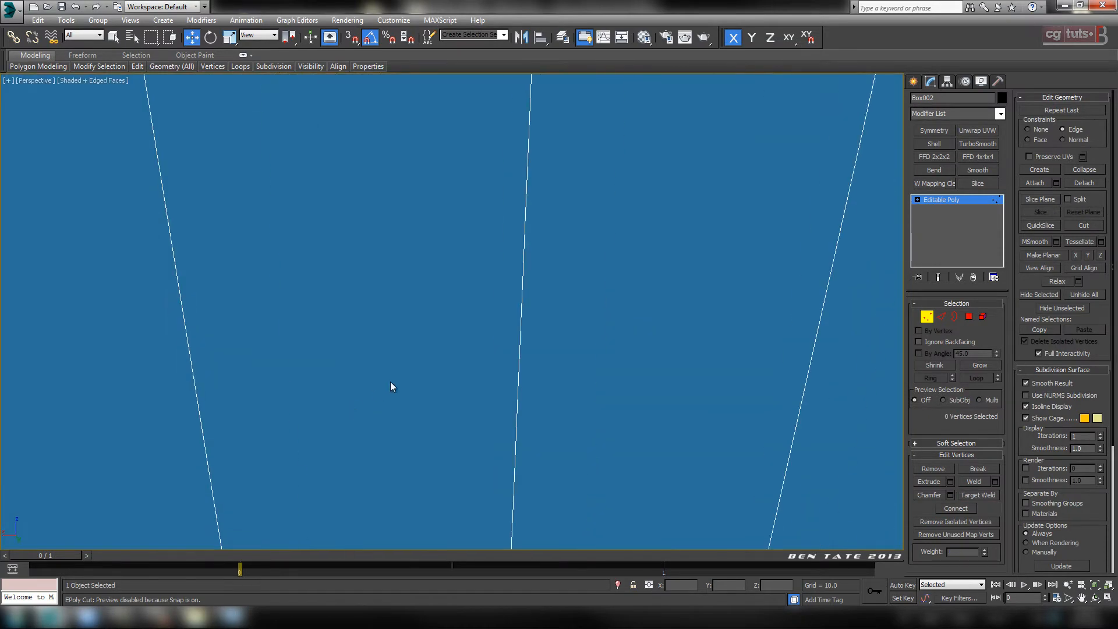
scroll(424, 375, "down", 4)
middle_click_drag(636, 367, 524, 396)
left_click(978, 495)
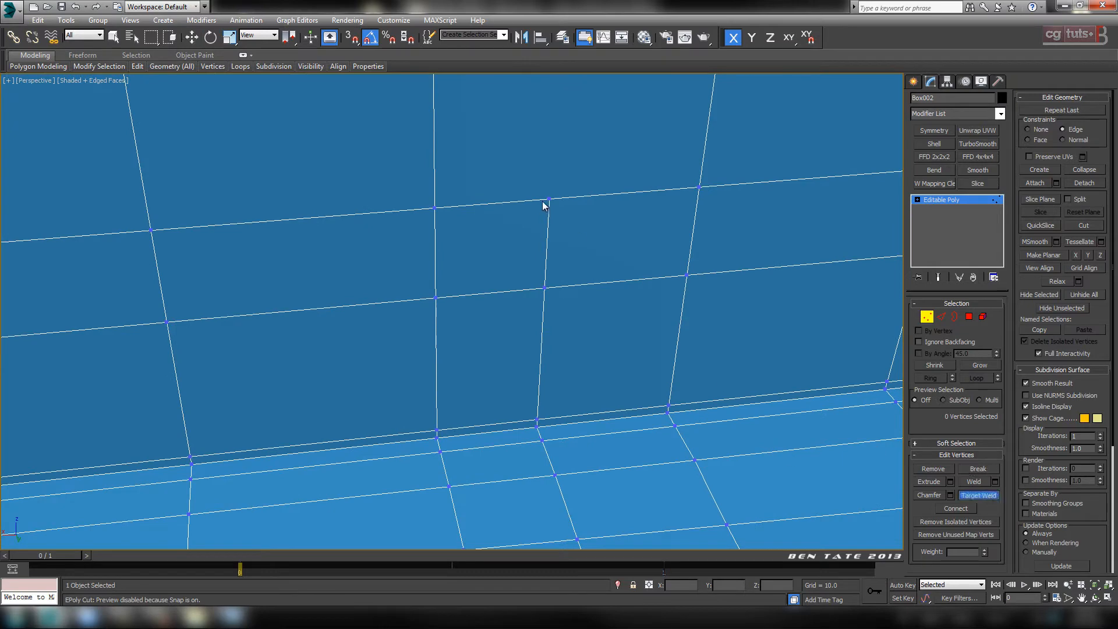
left_click(434, 207)
key("w")
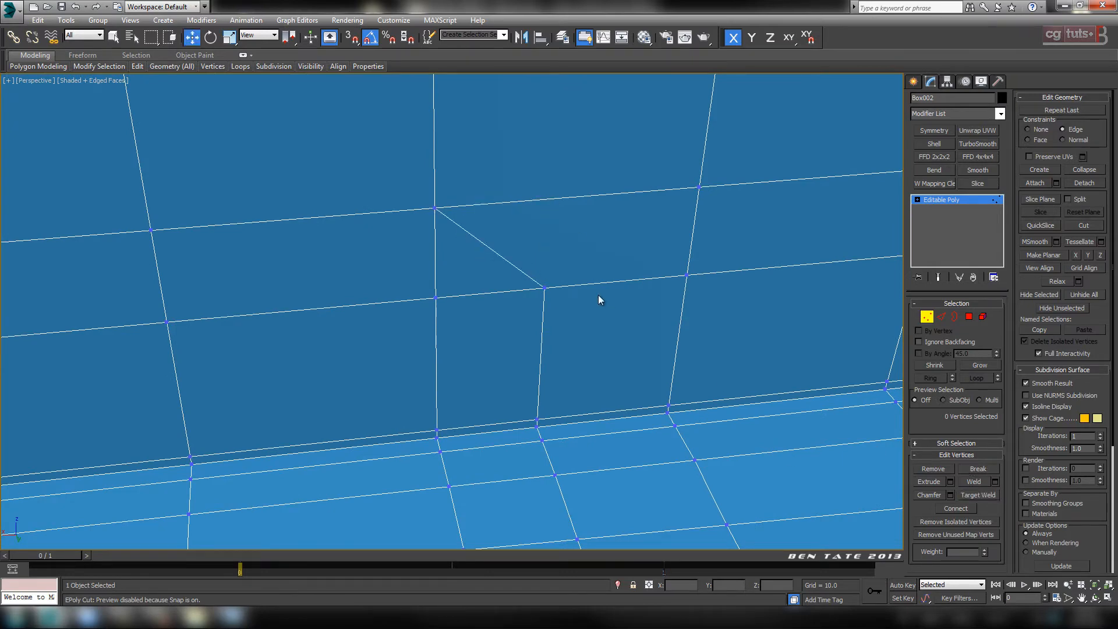
Step: In the Top view, cut an octagon into the tank floor, snapping each cut point to the guide circle's vertices
middle_click_drag(598, 295, 529, 330, "alt")
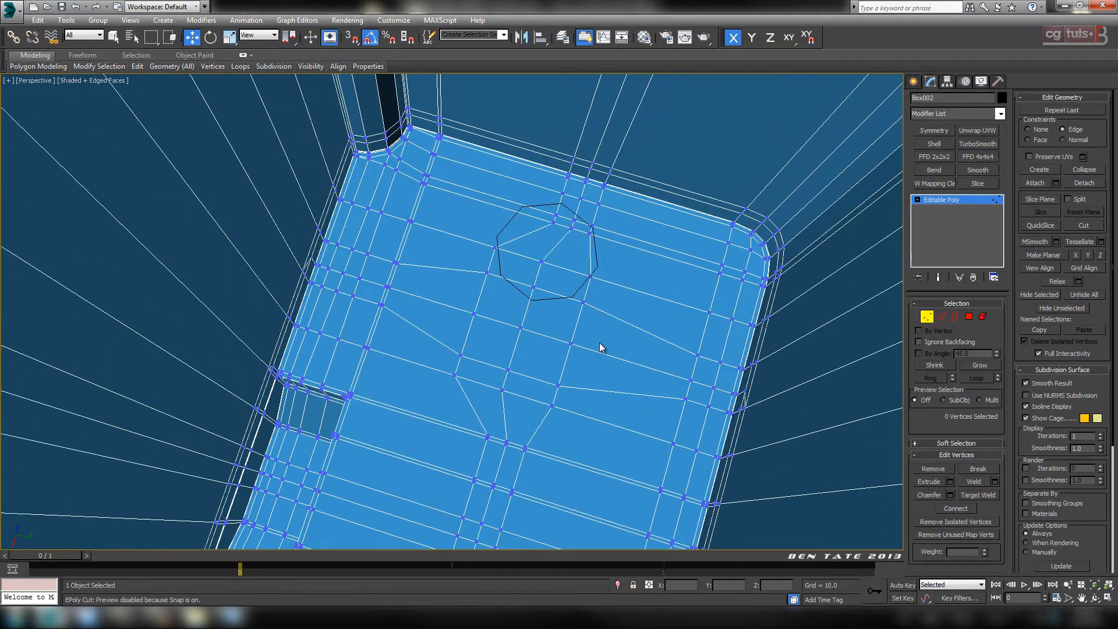
key("alt+w")
key("alt+w")
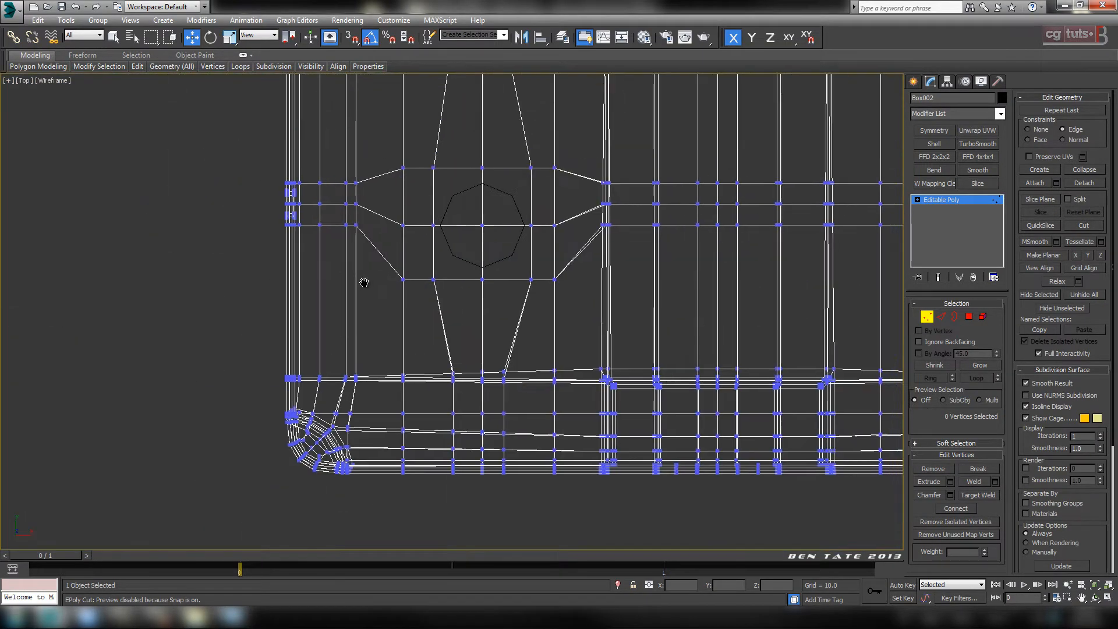
scroll(487, 224, "up", 6)
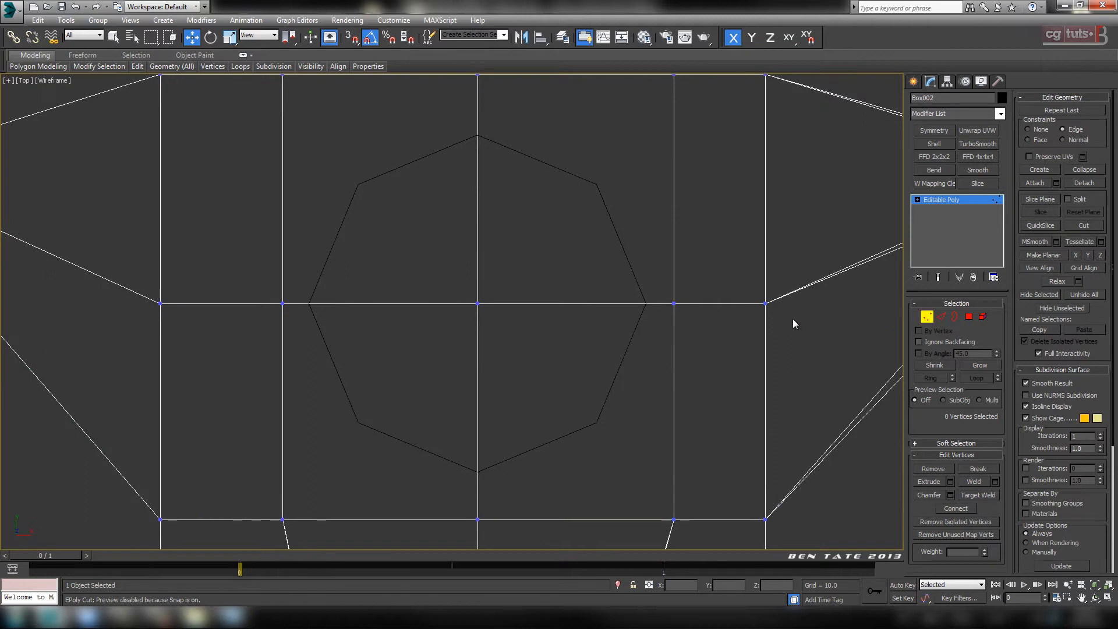
scroll(756, 317, "down", 4)
left_click(1083, 225)
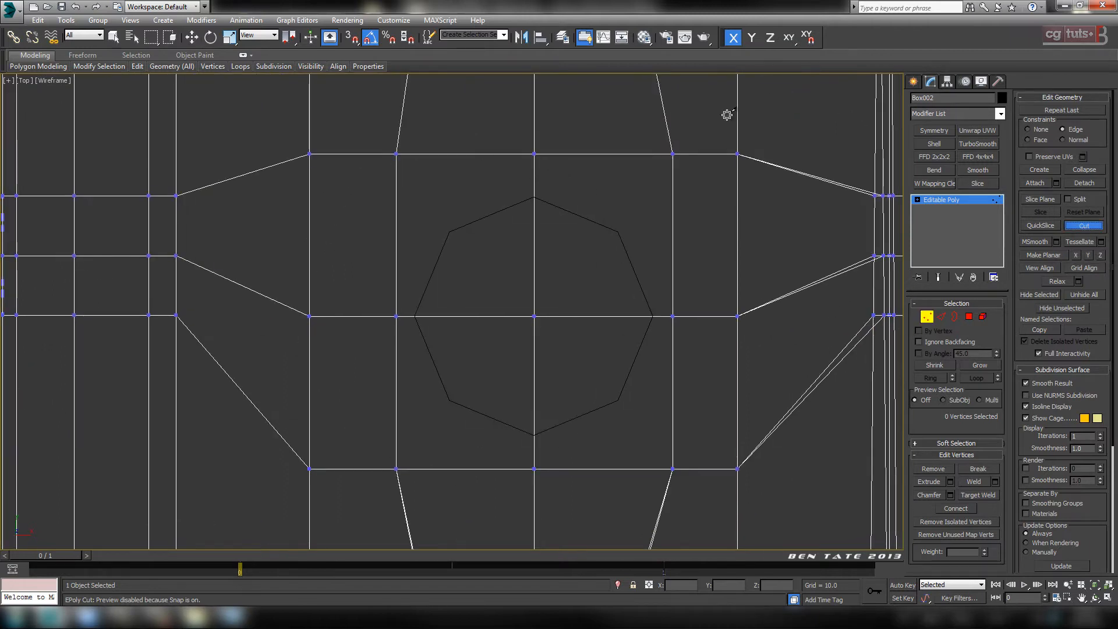
left_click(352, 37)
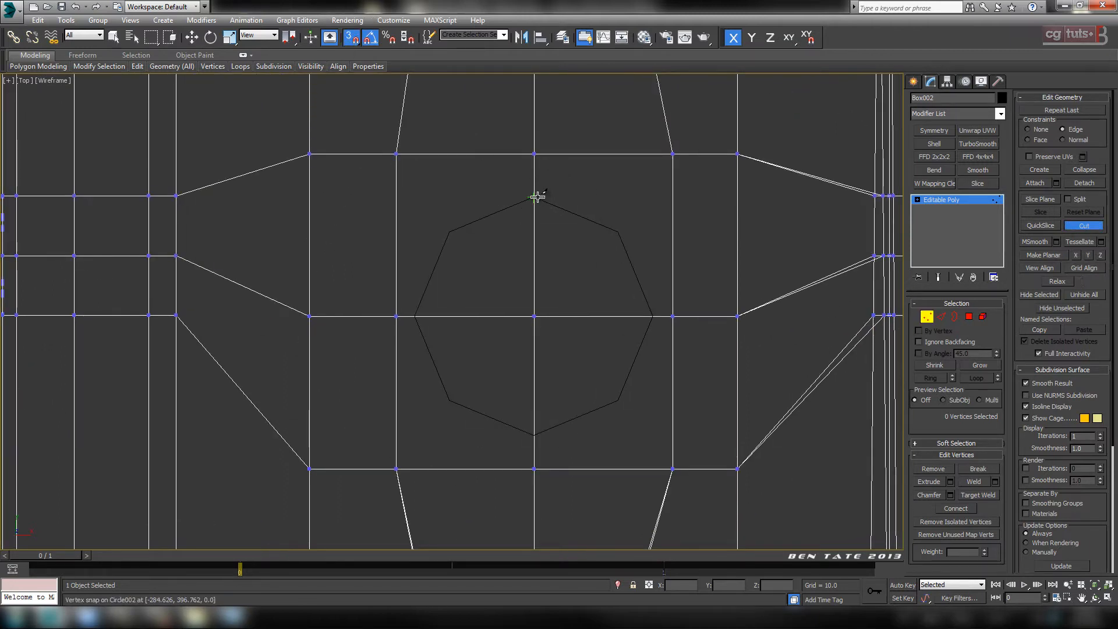
left_click(451, 229)
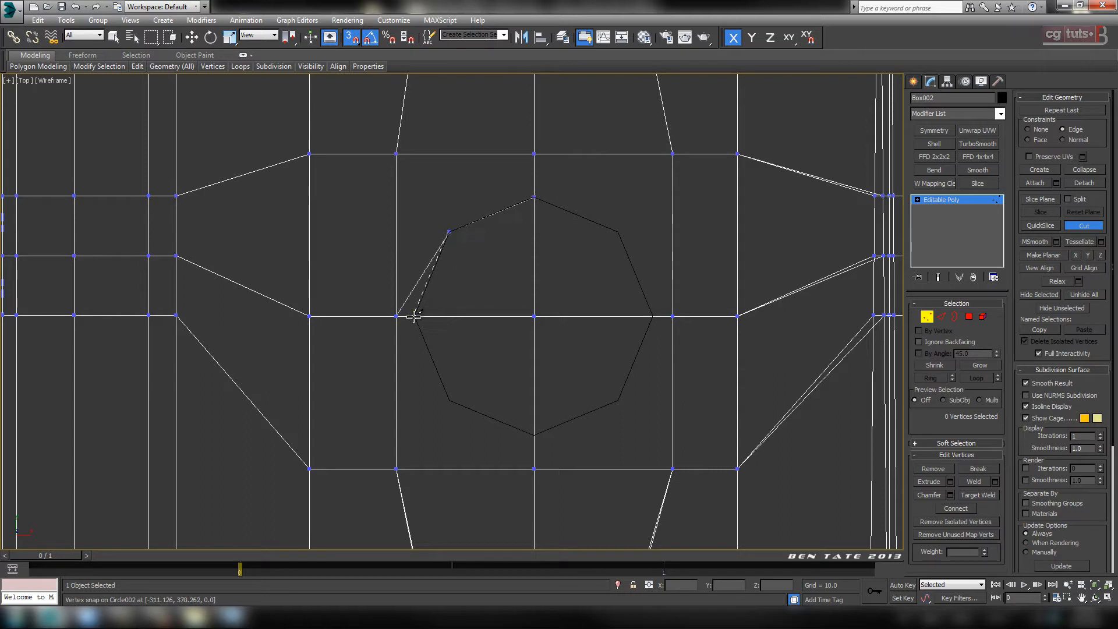
left_click(533, 434)
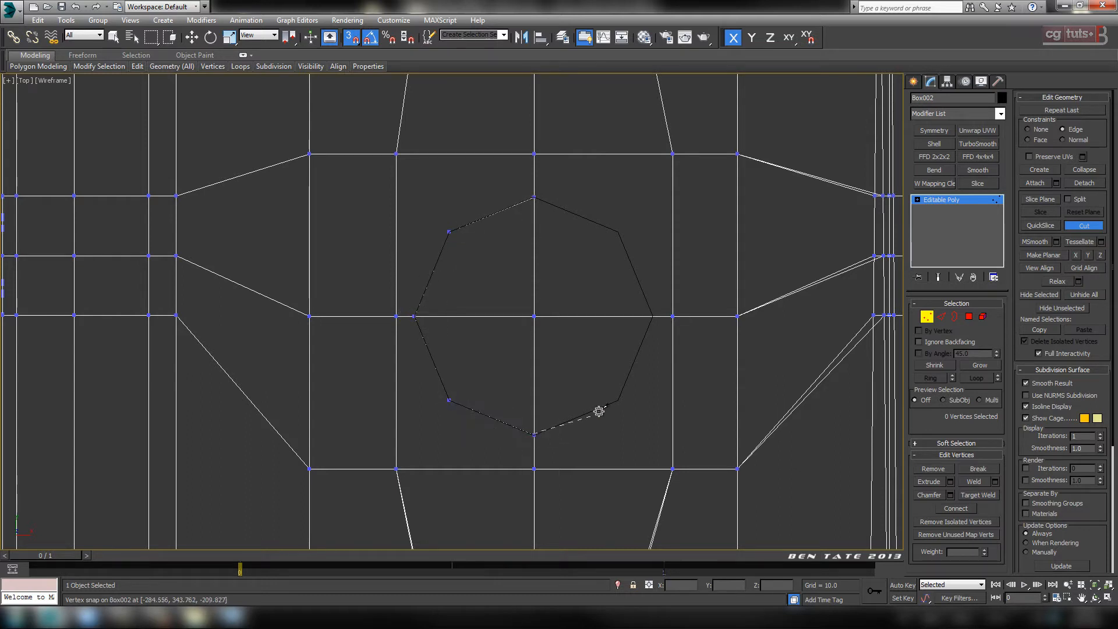
left_click(618, 400)
left_click(652, 316)
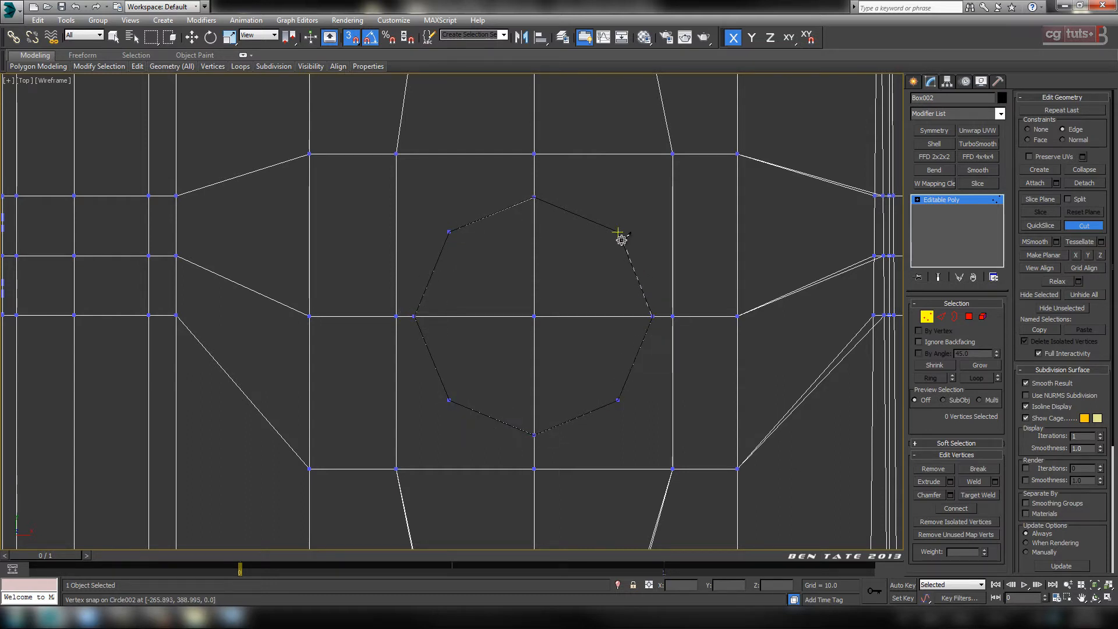
left_click(617, 232)
left_click(532, 198)
Step: Change the Top view to a Bottom wireframe view centred on the octagon
scroll(564, 287, "down", 3)
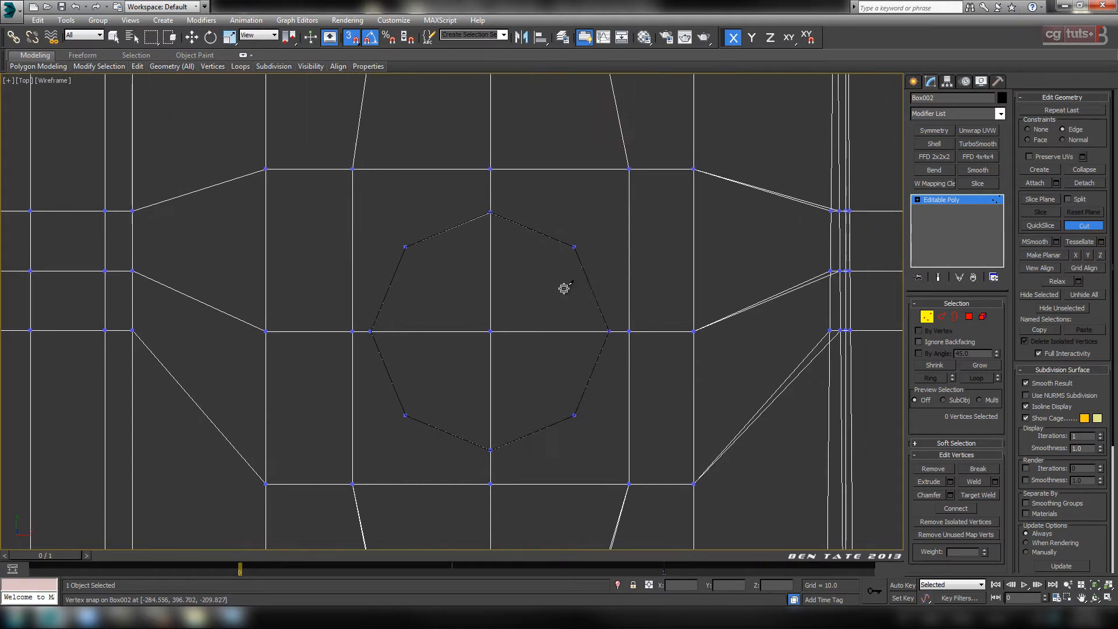
key("F3")
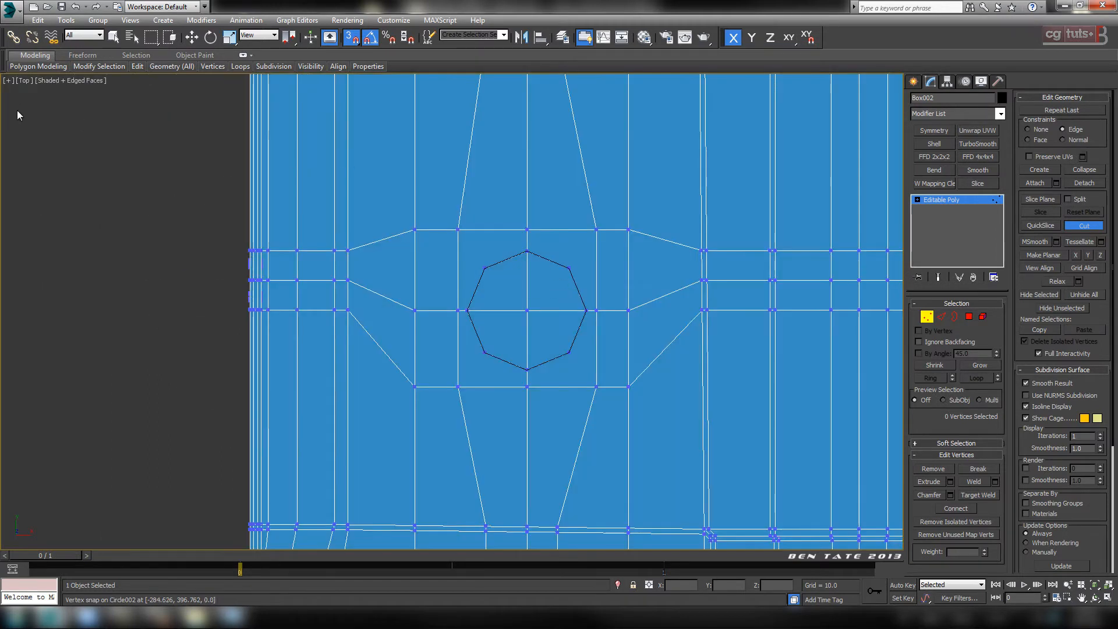
left_click(23, 80)
left_click(116, 162)
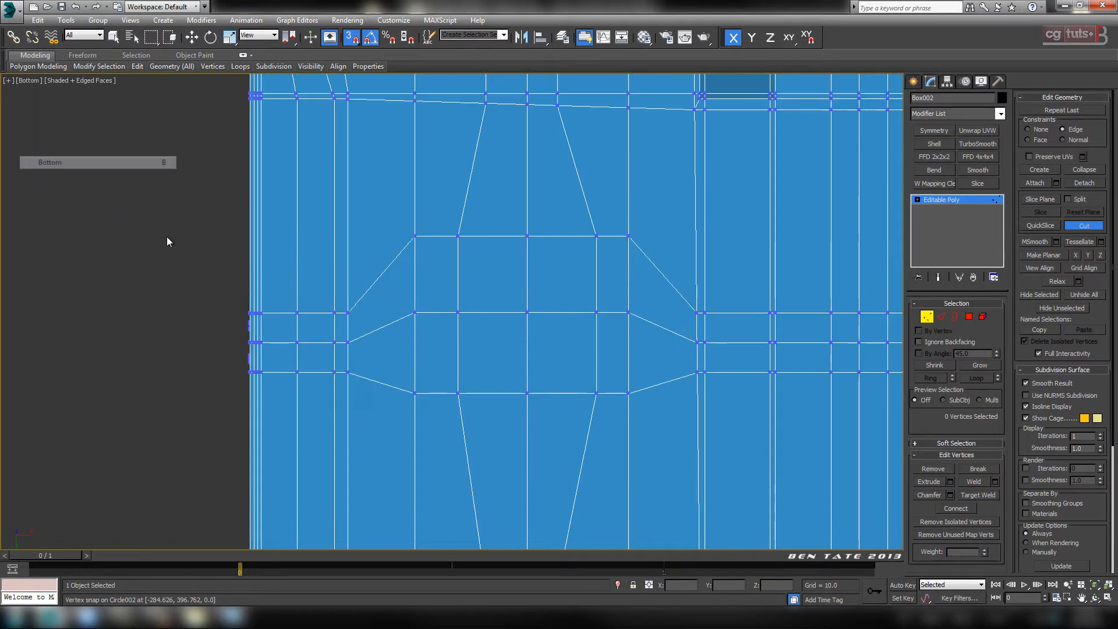
middle_click_drag(509, 305, 499, 304)
key("F3")
scroll(515, 327, "up", 4)
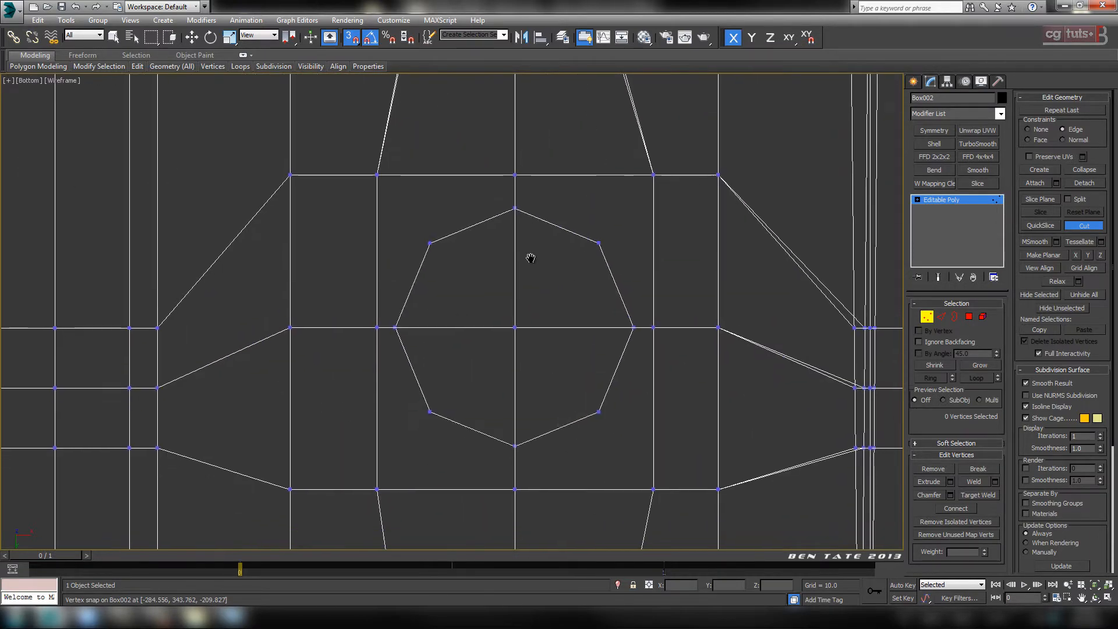
middle_click_drag(530, 226, 533, 219)
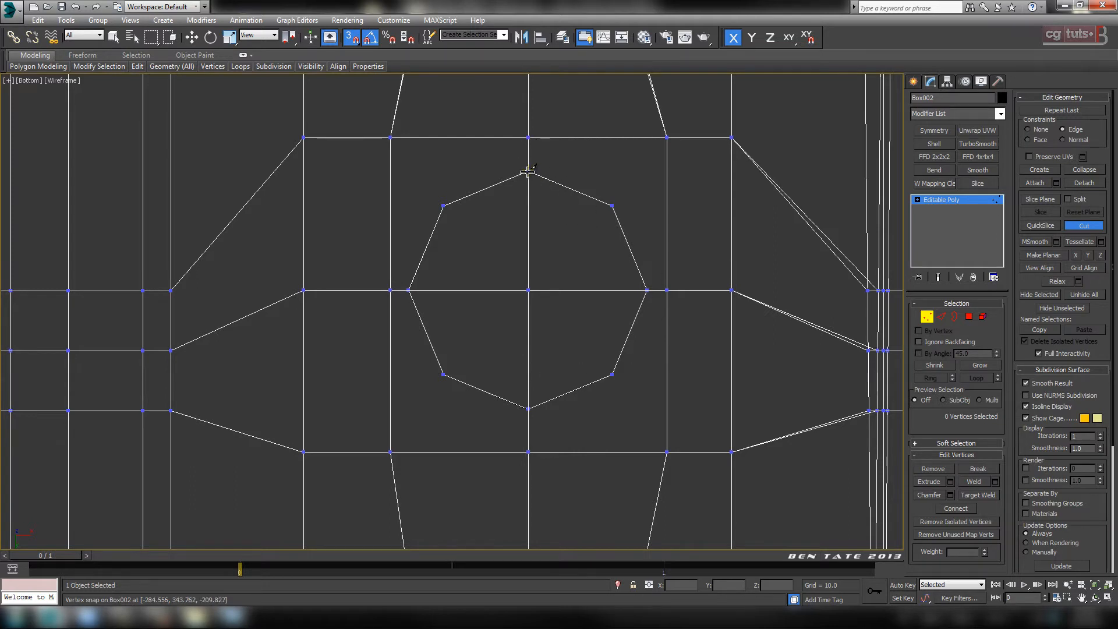
Step: Cut a matching octagon into the tank's underside with vertex snapping, then leave Cut and turn snapping off
left_click(444, 206)
left_click(409, 290)
right_click(409, 289)
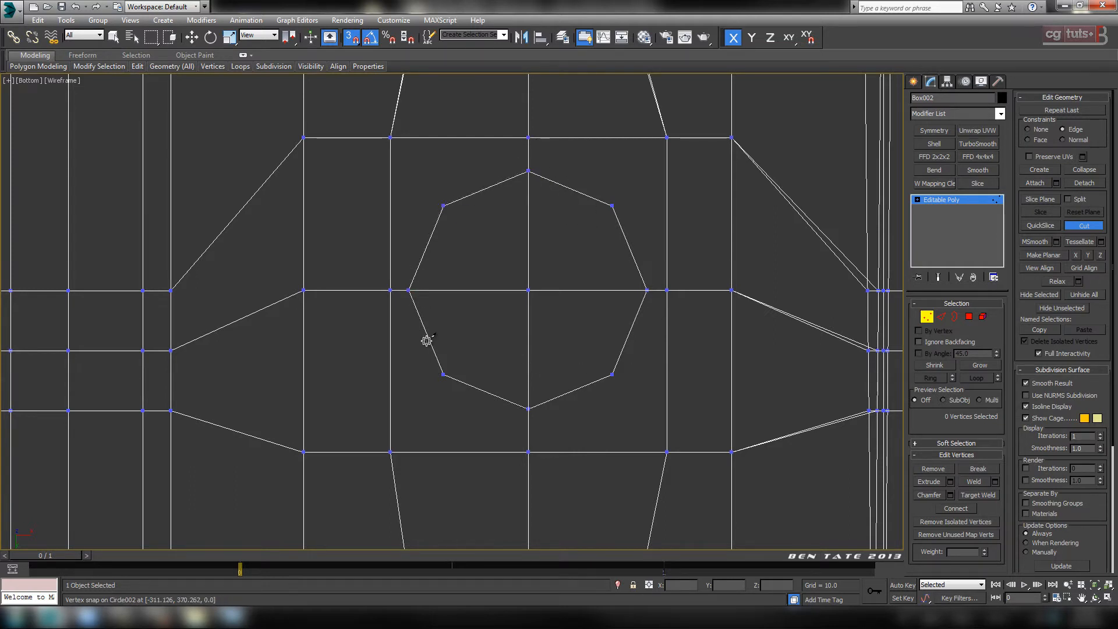
left_click(444, 374)
left_click(528, 409)
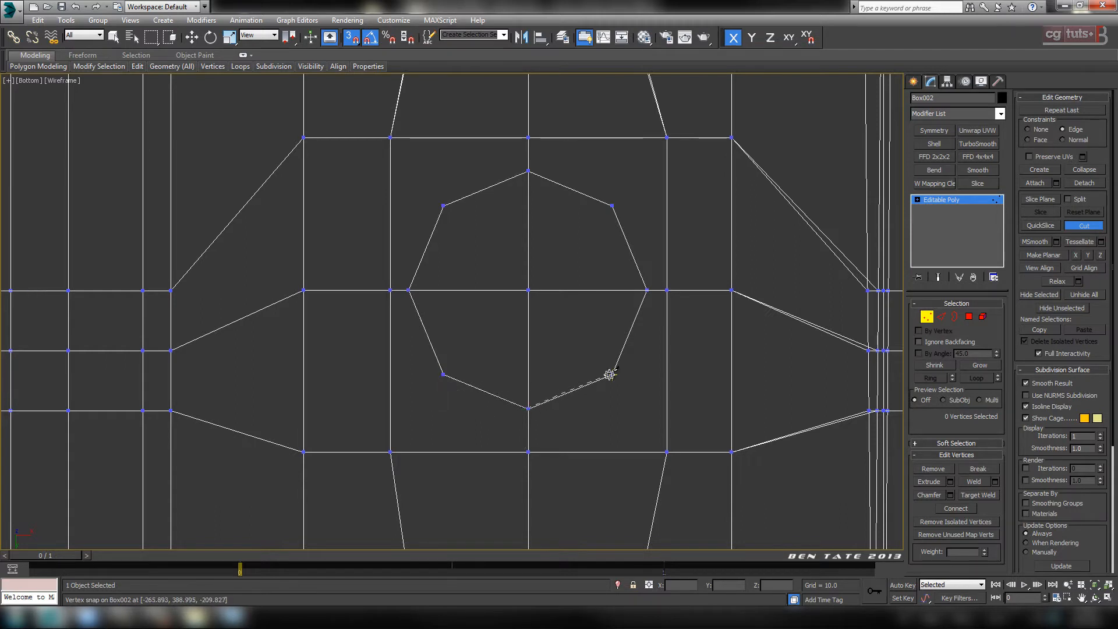
left_click(611, 375)
left_click(647, 290)
left_click(611, 206)
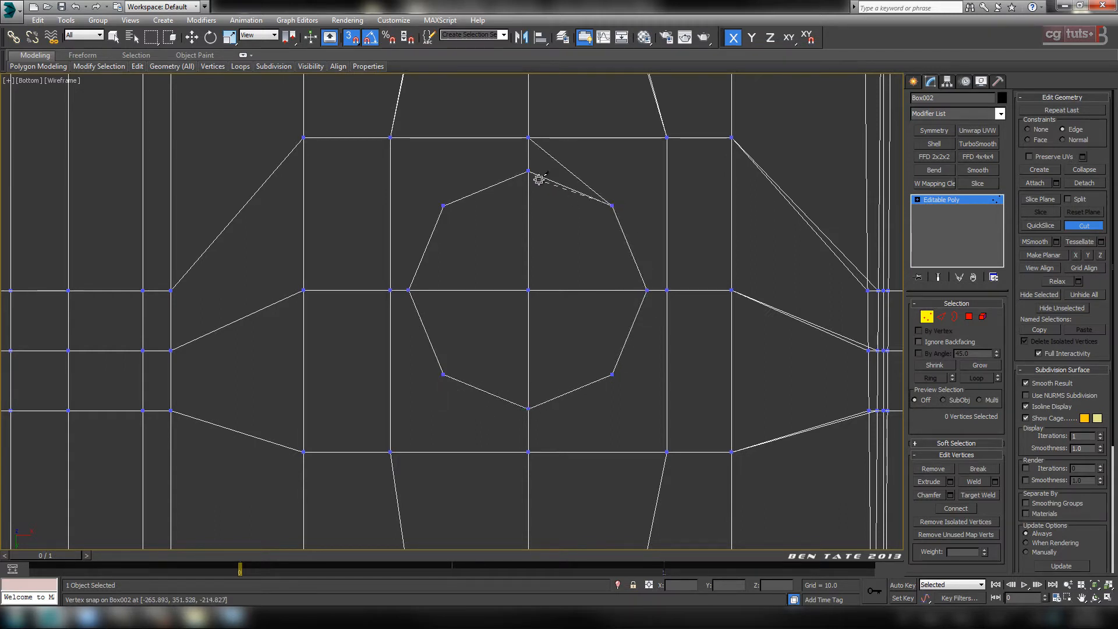
left_click(1085, 228)
left_click(352, 38)
Step: Return to the full-size Perspective view, leave vertex editing on the tank and delete the guide circle
middle_click_drag(576, 289, 501, 304)
key("alt+w")
left_click(661, 399)
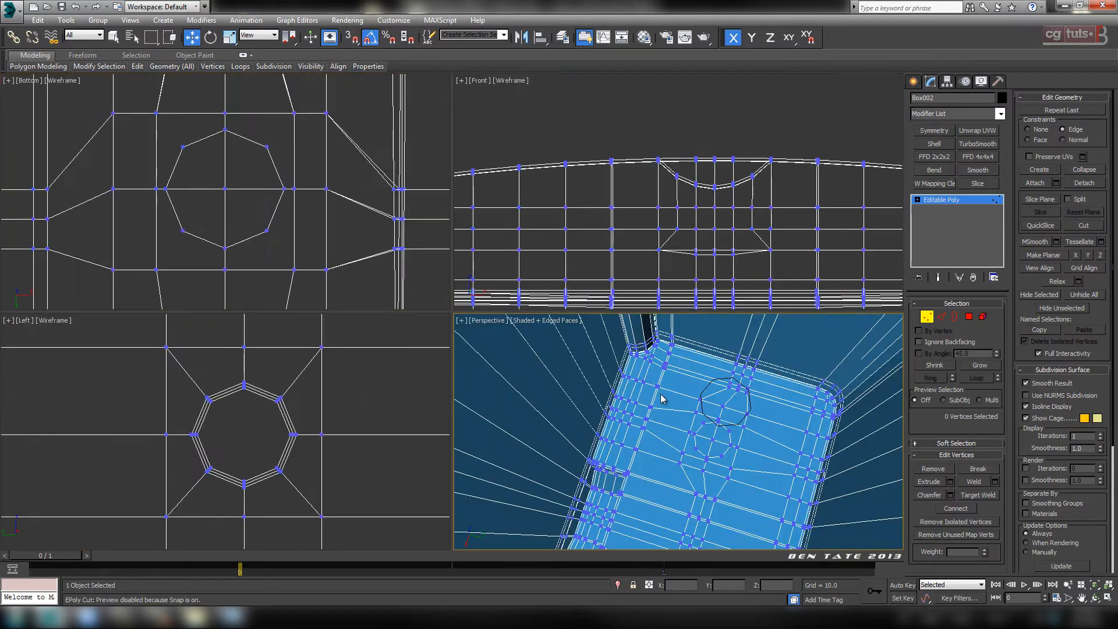
key("alt+w")
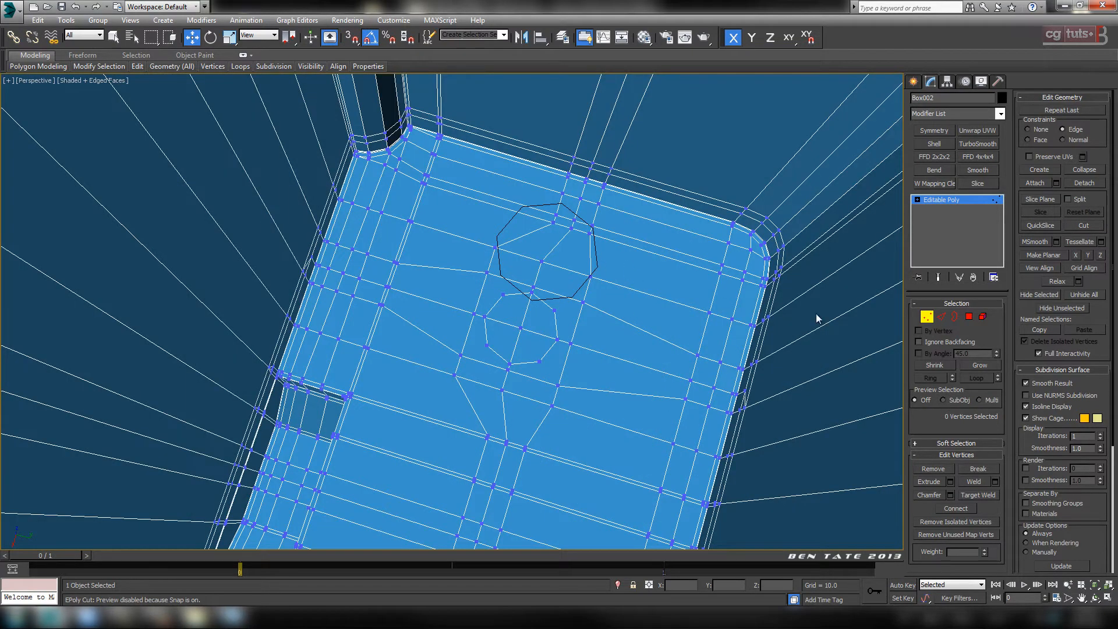
left_click(926, 317)
left_click(596, 265)
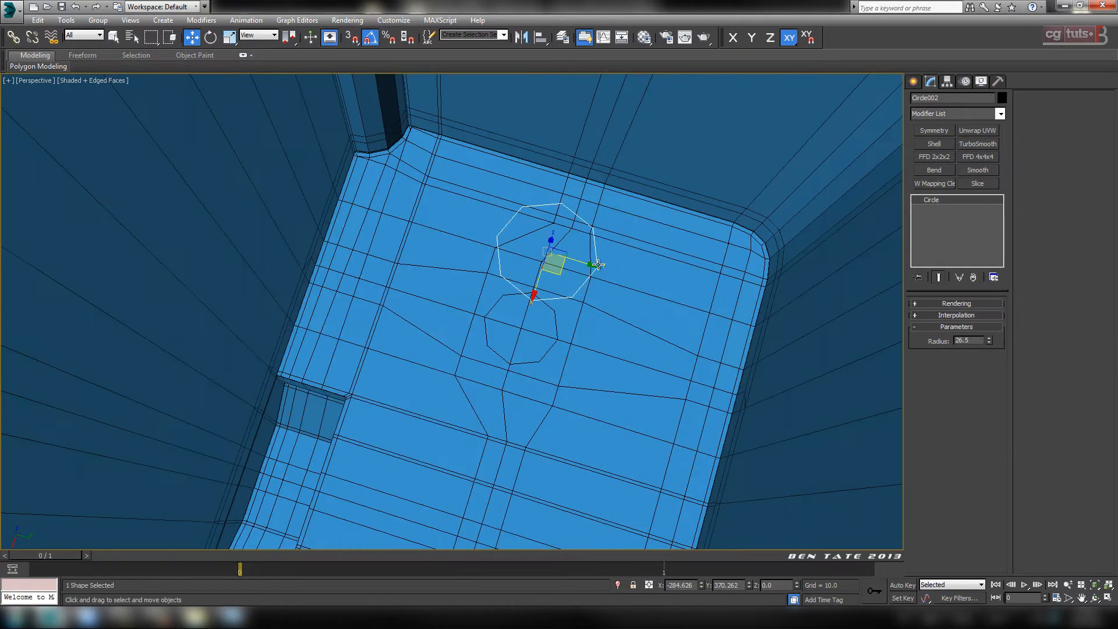
left_click(633, 304)
middle_click_drag(644, 294, 562, 266)
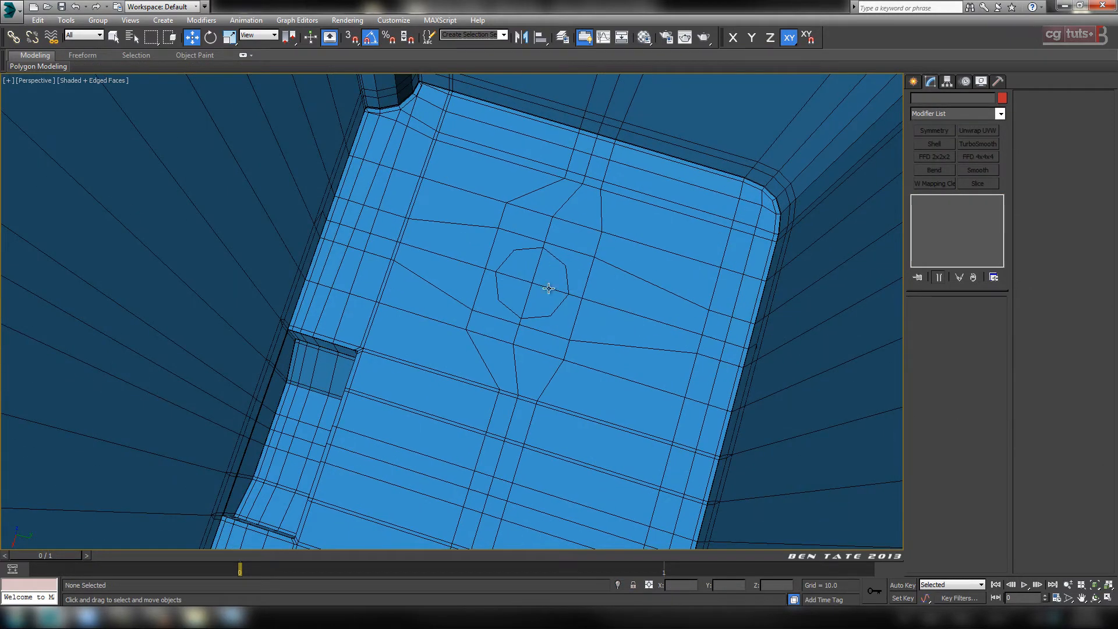
Step: Connect the first two diagonal octagon corners on the tank's underside to their nearest surrounding grid vertices
middle_click_drag(538, 373, 564, 332, "alt")
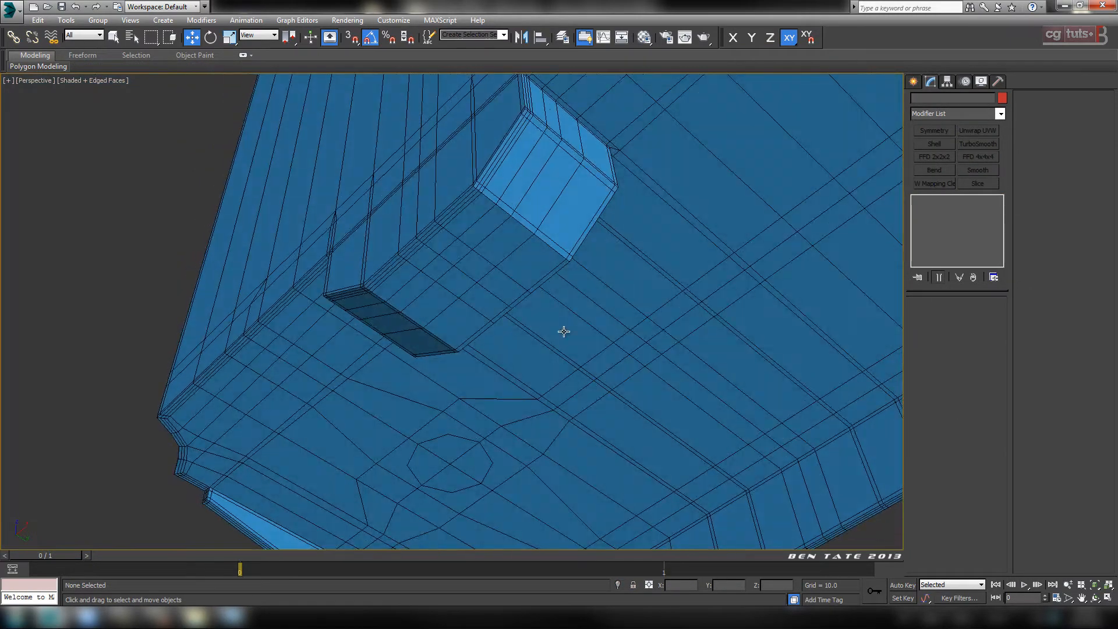
middle_click_drag(524, 368, 591, 257, "alt")
scroll(472, 389, "up", 5)
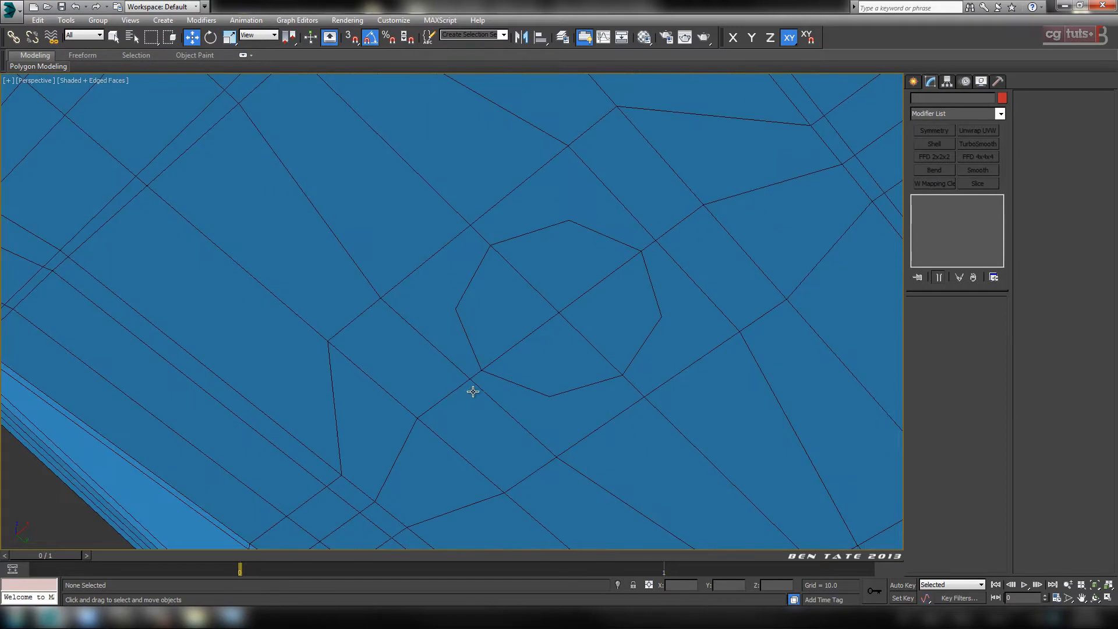
left_click(628, 369)
middle_click_drag(638, 369, 556, 389)
left_click(926, 318)
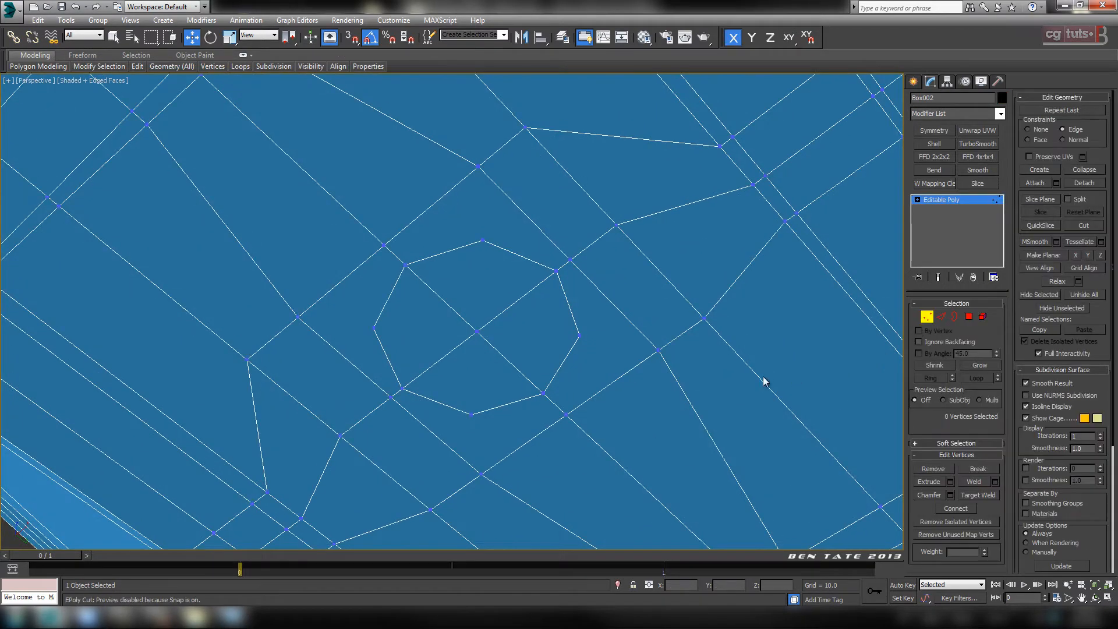
left_click(477, 169)
left_click(482, 241, "ctrl")
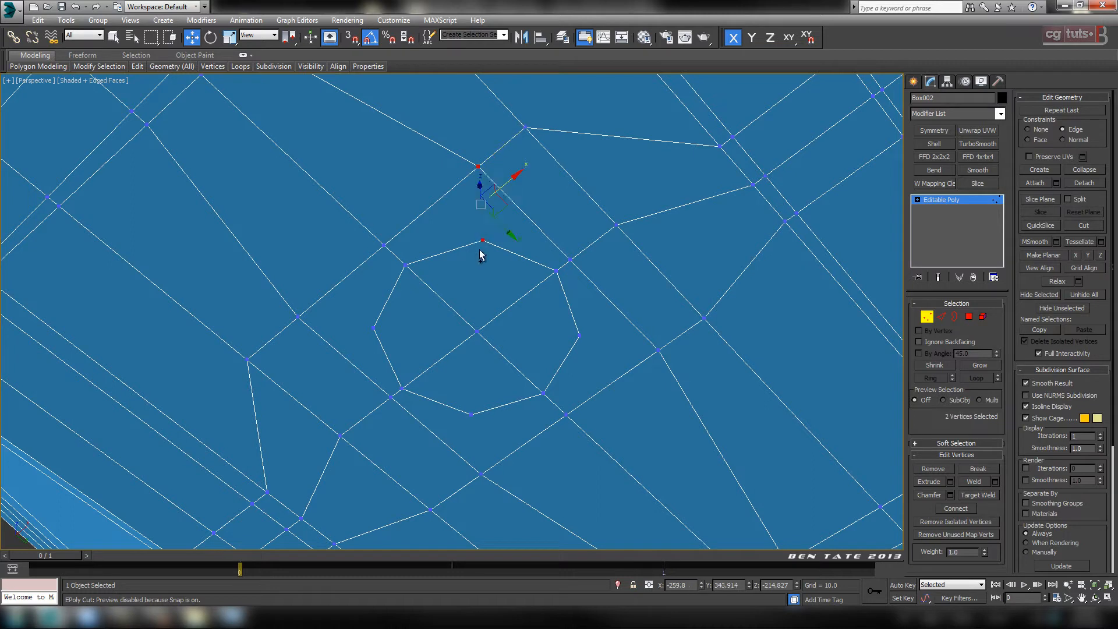
left_click(298, 318)
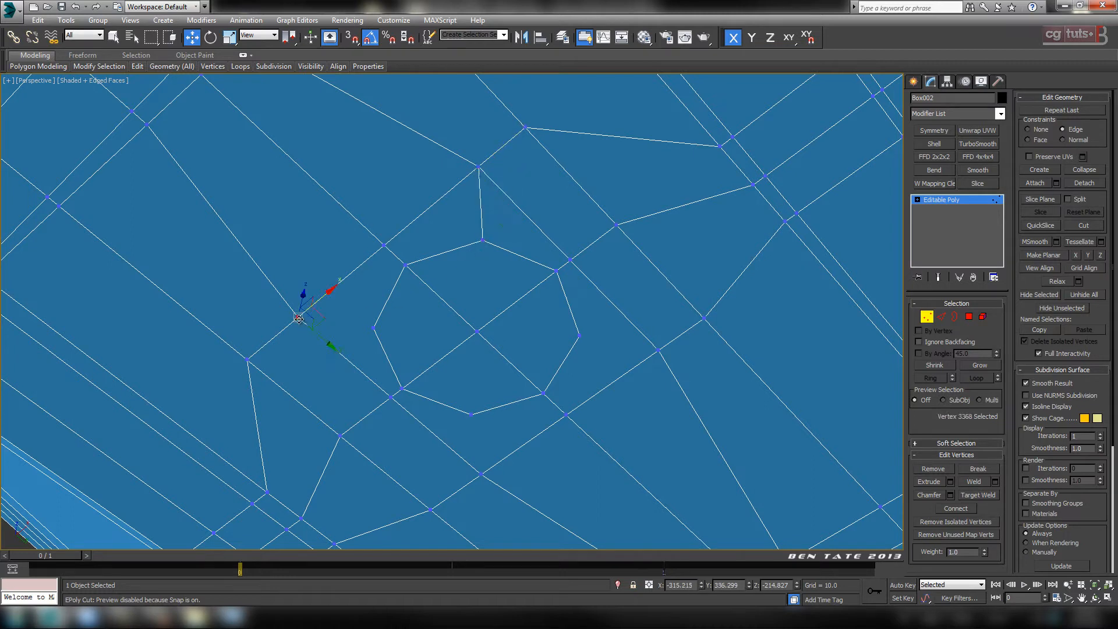
left_click(372, 329, "ctrl")
Step: Connect the remaining two diagonal octagon corners on the underside to their nearest surrounding grid vertices
left_click(401, 389)
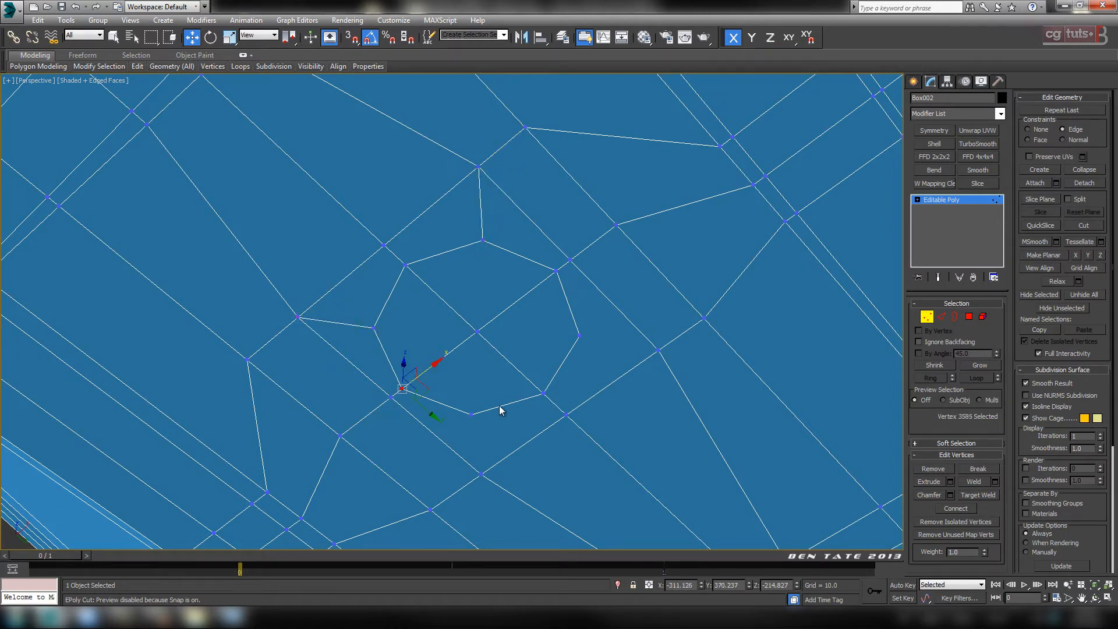
left_click(471, 416)
left_click(480, 474, "ctrl")
key("ctrl+shift+e")
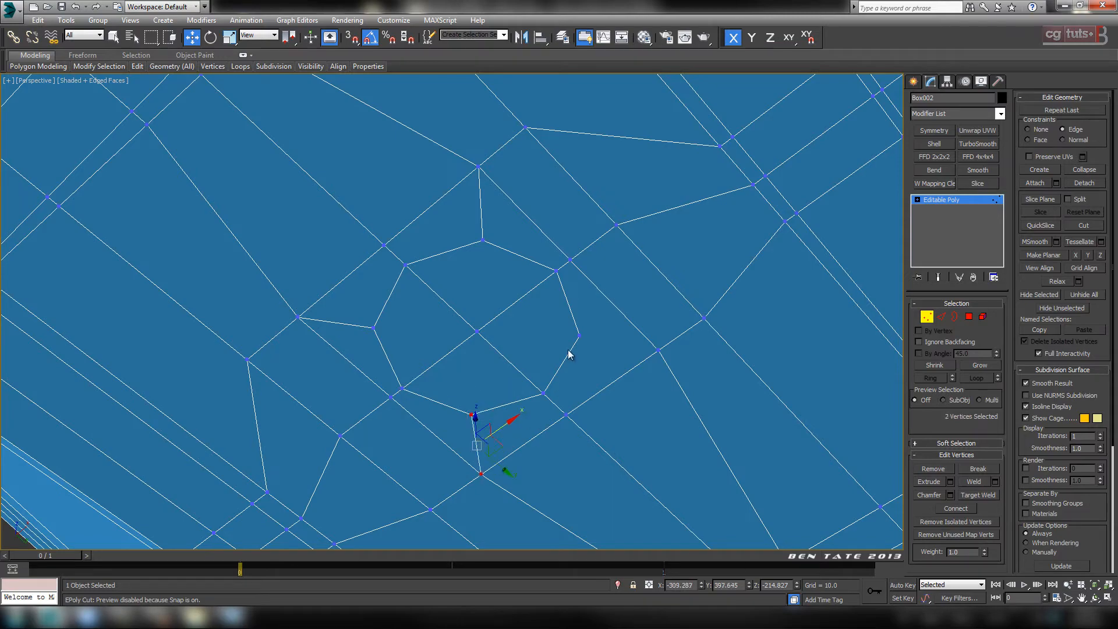
left_click(580, 336)
left_click(659, 351, "ctrl")
key("ctrl+shift+e")
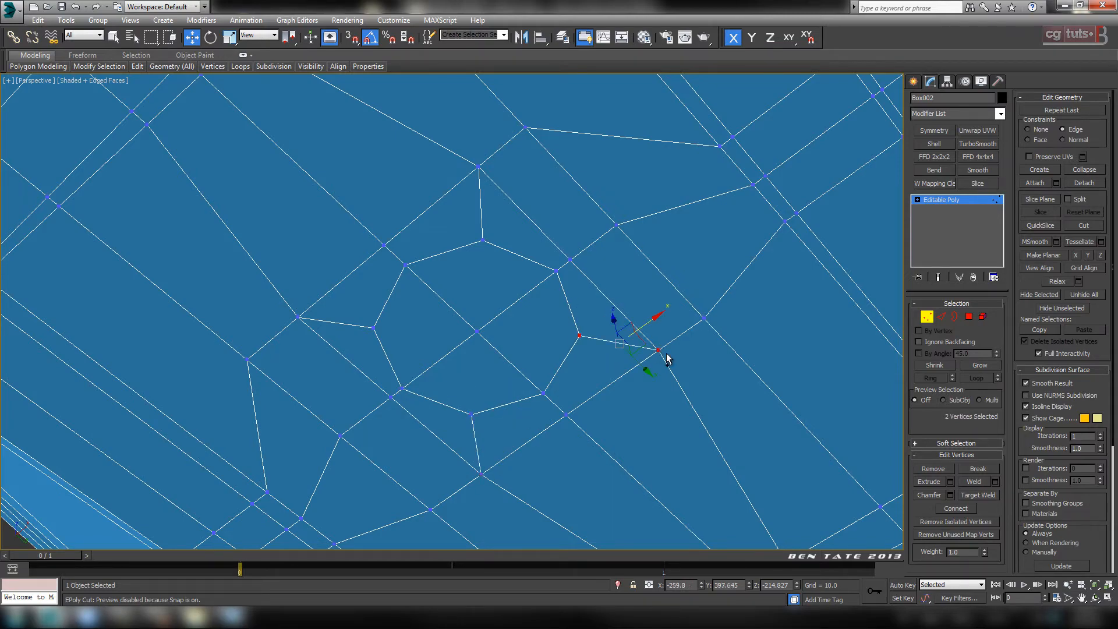
Step: Connect the four diagonal octagon corners on the upper side of the tank floor to their nearest surrounding grid vertices
middle_click_drag(665, 326, 591, 326, "alt")
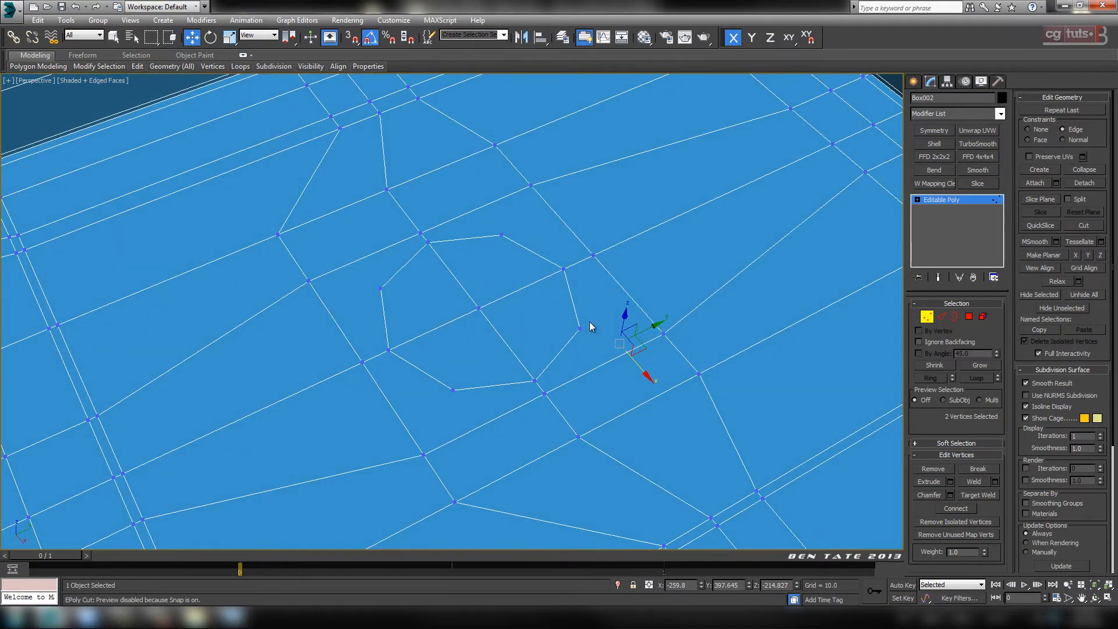
left_click(580, 327)
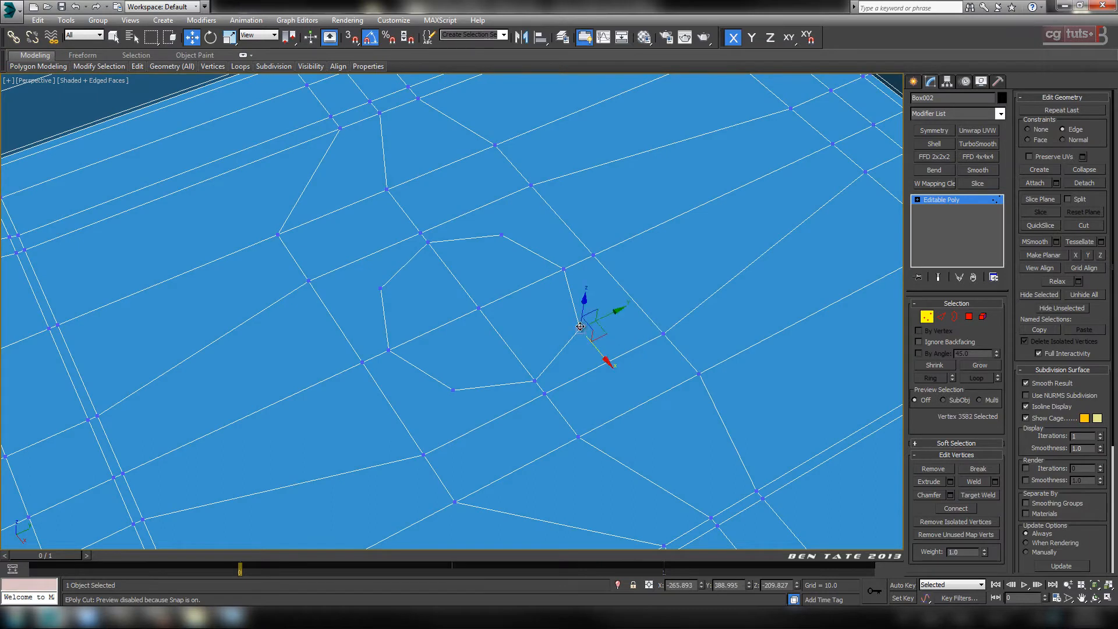
left_click(662, 336, "ctrl")
left_click(531, 186)
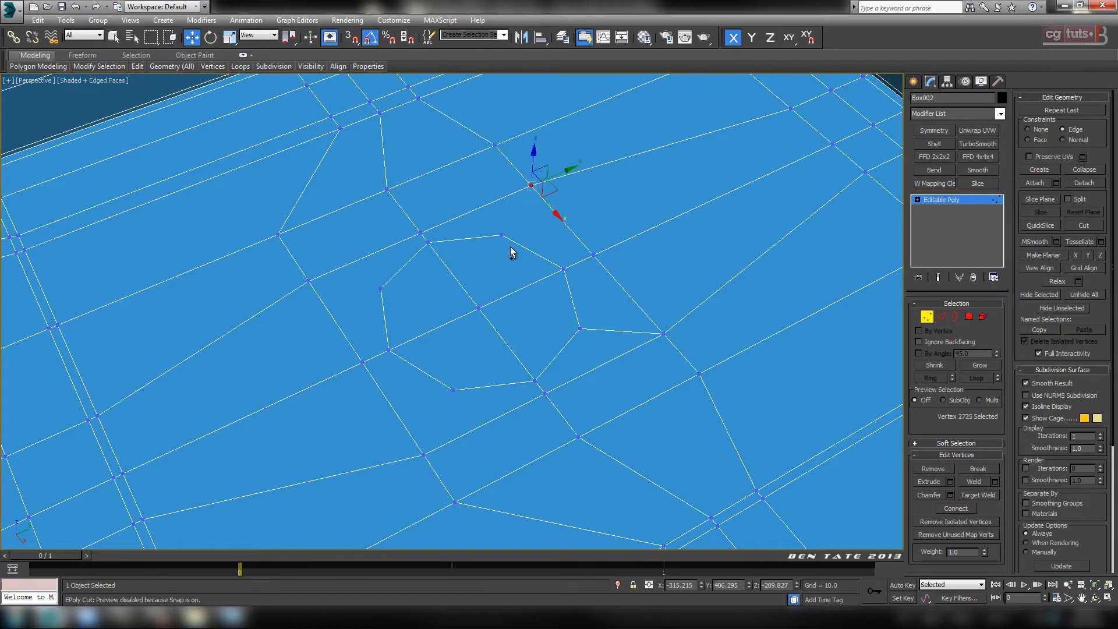
left_click(500, 236, "ctrl")
left_click(309, 282)
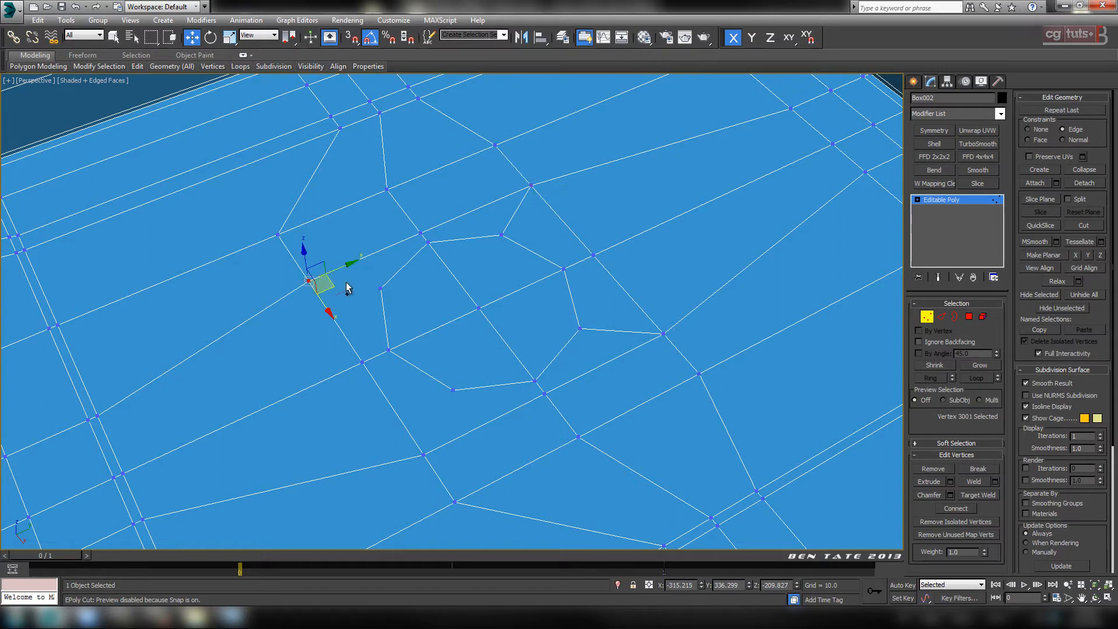
left_click(379, 288)
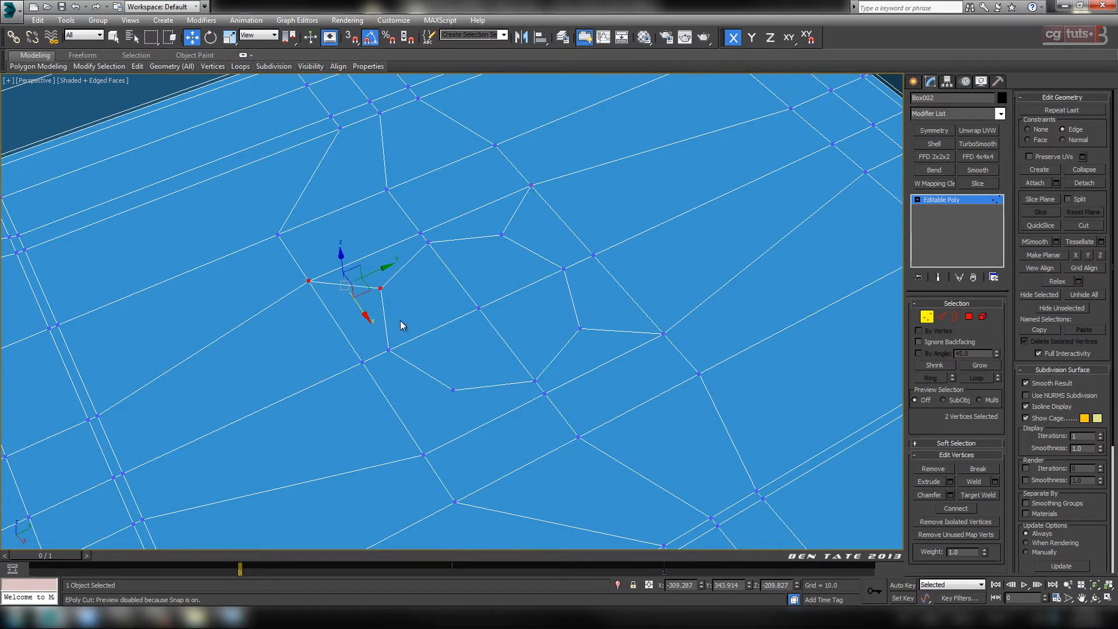
left_click(453, 388)
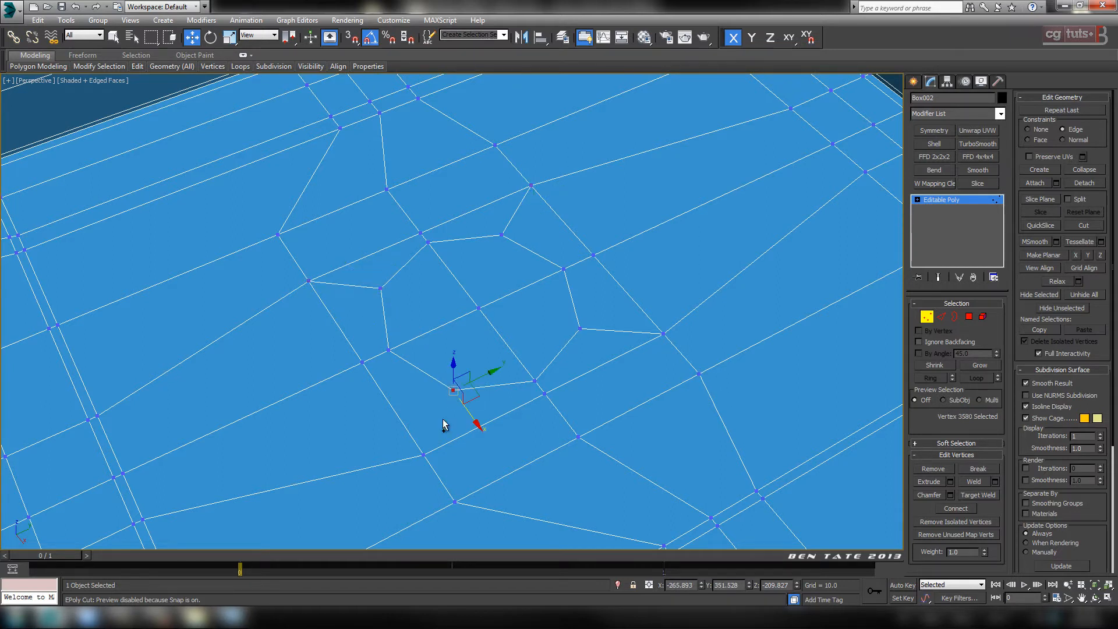
left_click(422, 454)
Step: Examine how the edges run from the octagon into the surrounding edge loops on the tank floor
middle_click_drag(545, 246, 512, 276)
middle_click_drag(585, 381, 564, 366)
middle_click_drag(619, 325, 494, 303)
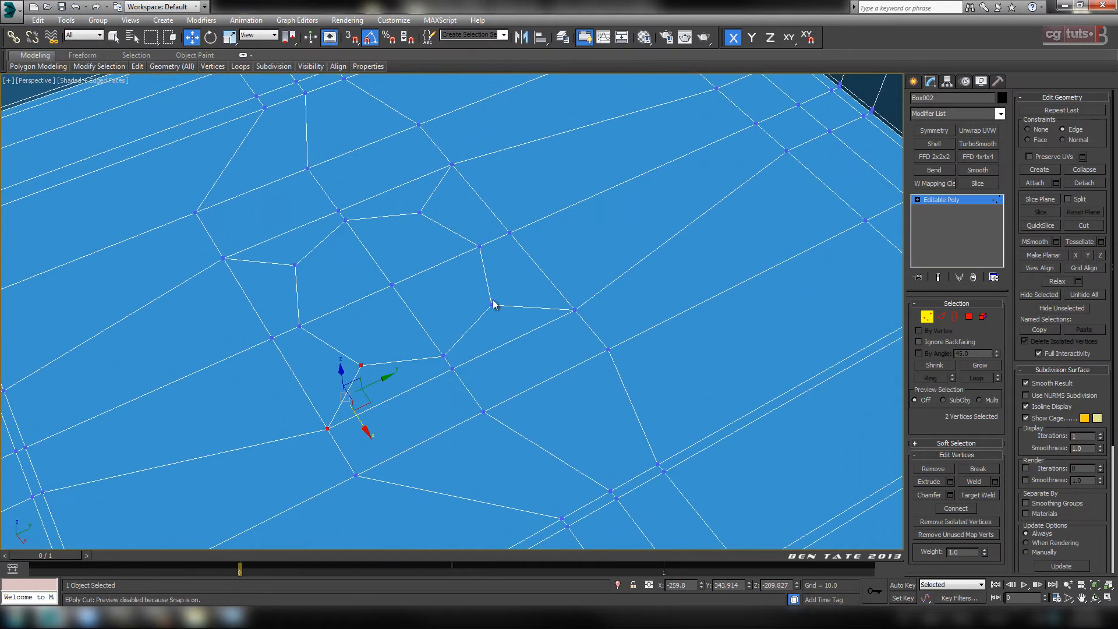
middle_click_drag(528, 384, 371, 277)
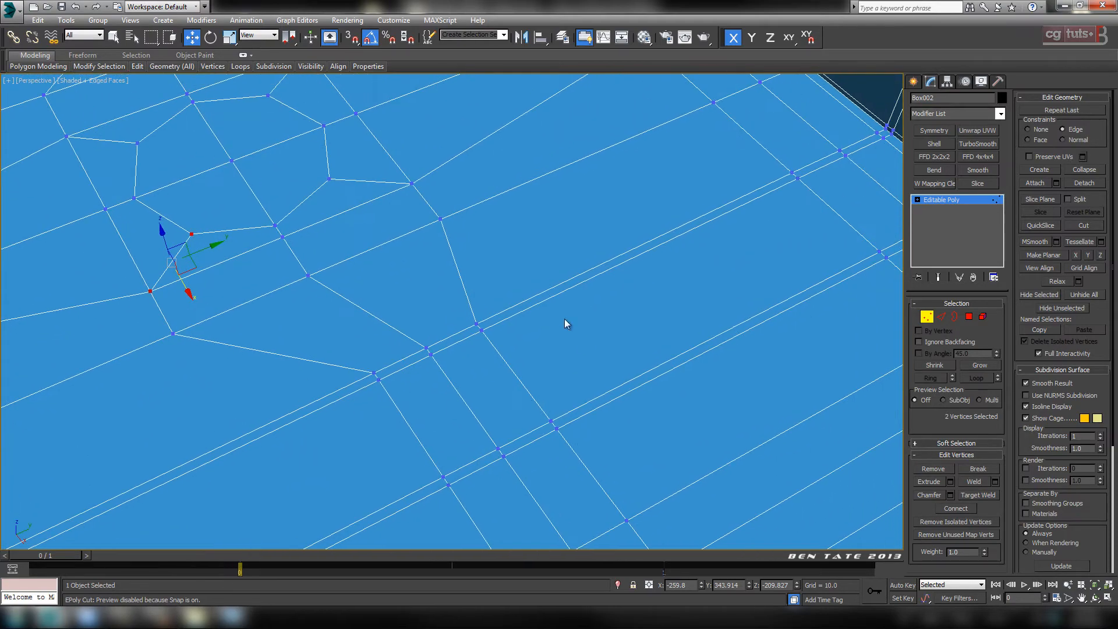
middle_click_drag(452, 277, 583, 359)
scroll(525, 387, "down", 2)
scroll(567, 379, "up", 3)
scroll(567, 379, "down", 2)
scroll(609, 333, "down", 1)
Step: Select the four polygons inside the octagon on each side of the tank floor in polygon mode
left_click(968, 316)
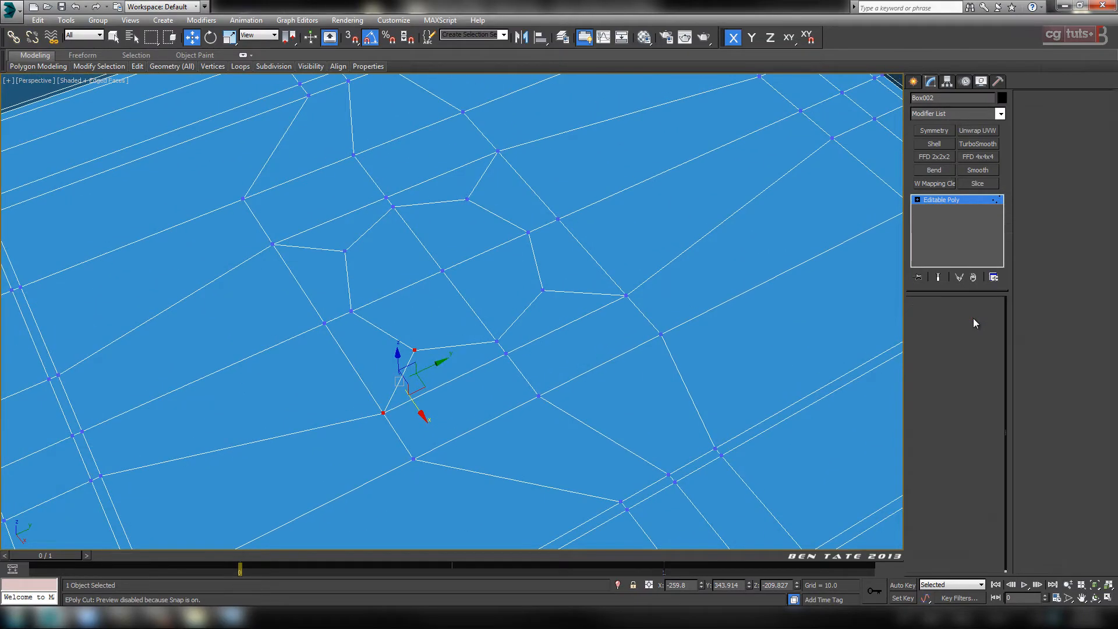
left_click(470, 216)
left_click(404, 250, "ctrl")
left_click(477, 297, "ctrl")
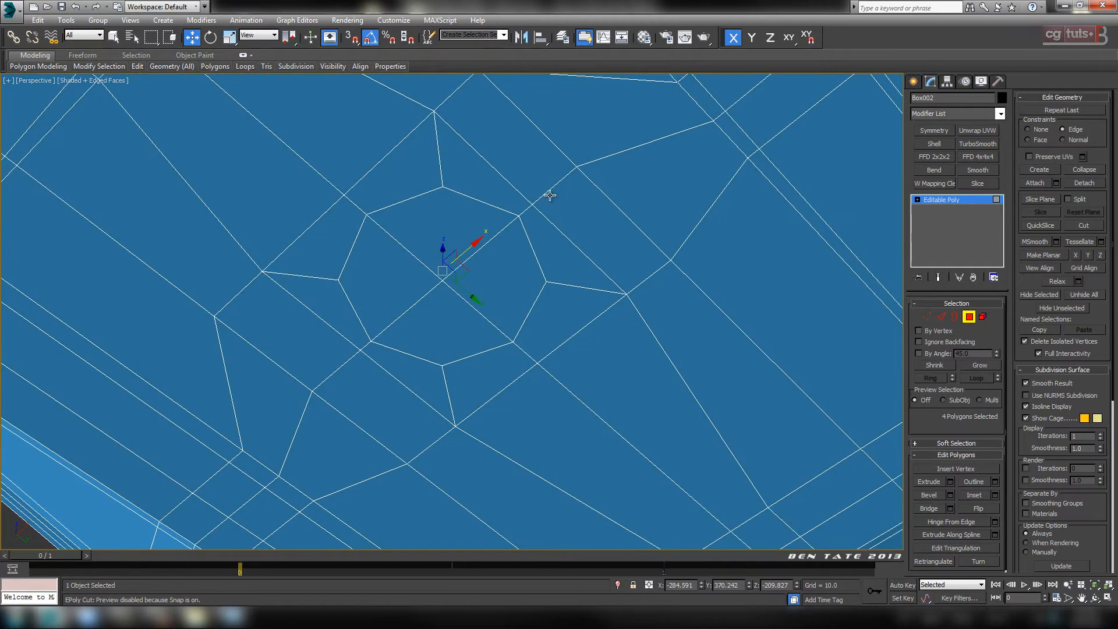
left_click(506, 280)
left_click(442, 227, "ctrl")
left_click(399, 279, "ctrl")
left_click(440, 319, "ctrl")
Step: Inset the selected octagon polygons twice in a row by 0.786 to create two supporting rings
middle_click_drag(528, 226, 518, 348, "alt")
scroll(520, 288, "up", 4)
middle_click_drag(519, 286, 591, 317)
scroll(591, 297, "down", 3)
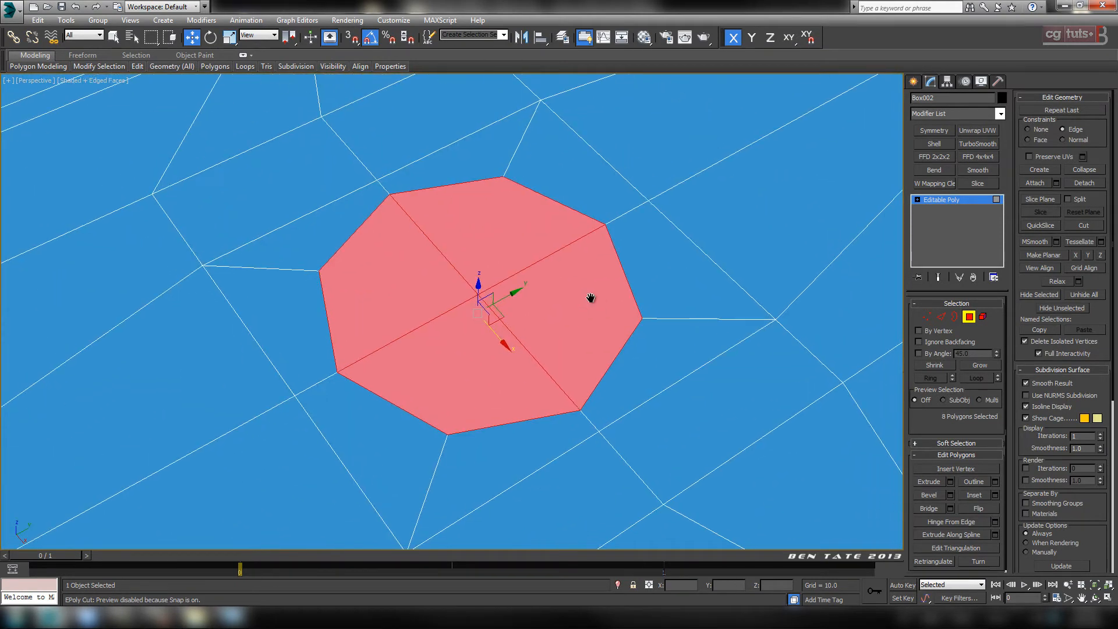
middle_click_drag(593, 378, 568, 392)
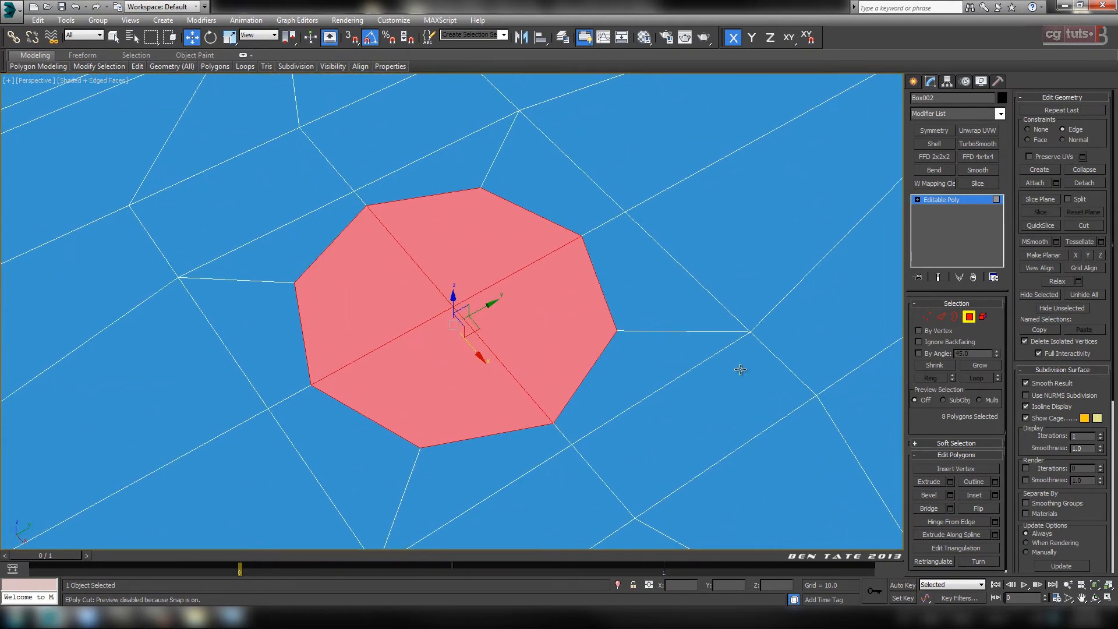
left_click(995, 495)
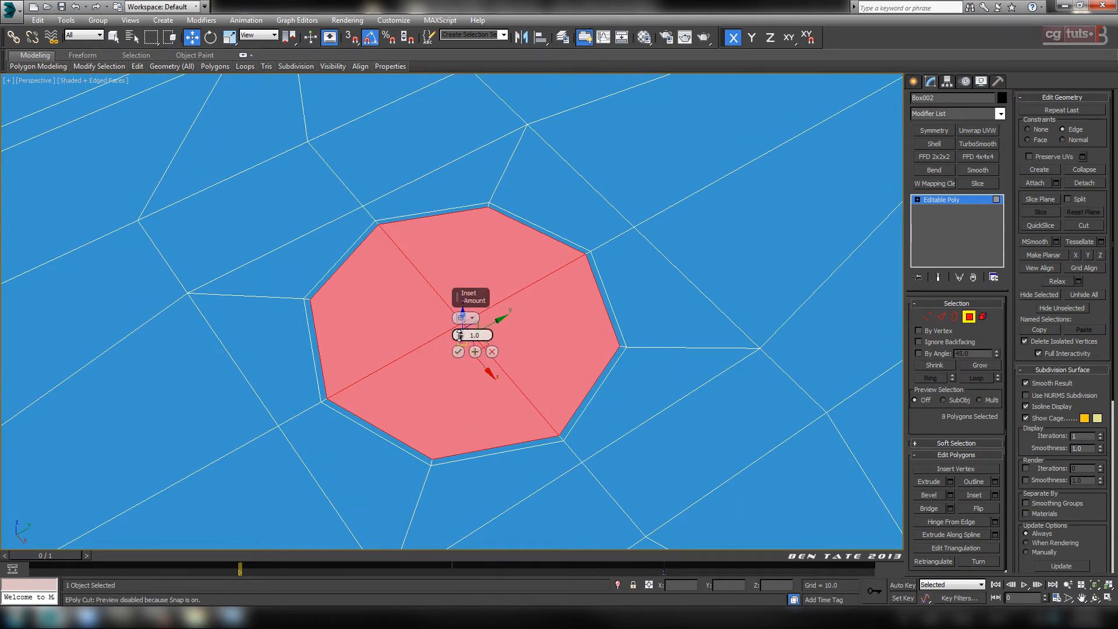
left_click_drag(461, 336, 461, 336)
left_click(475, 351)
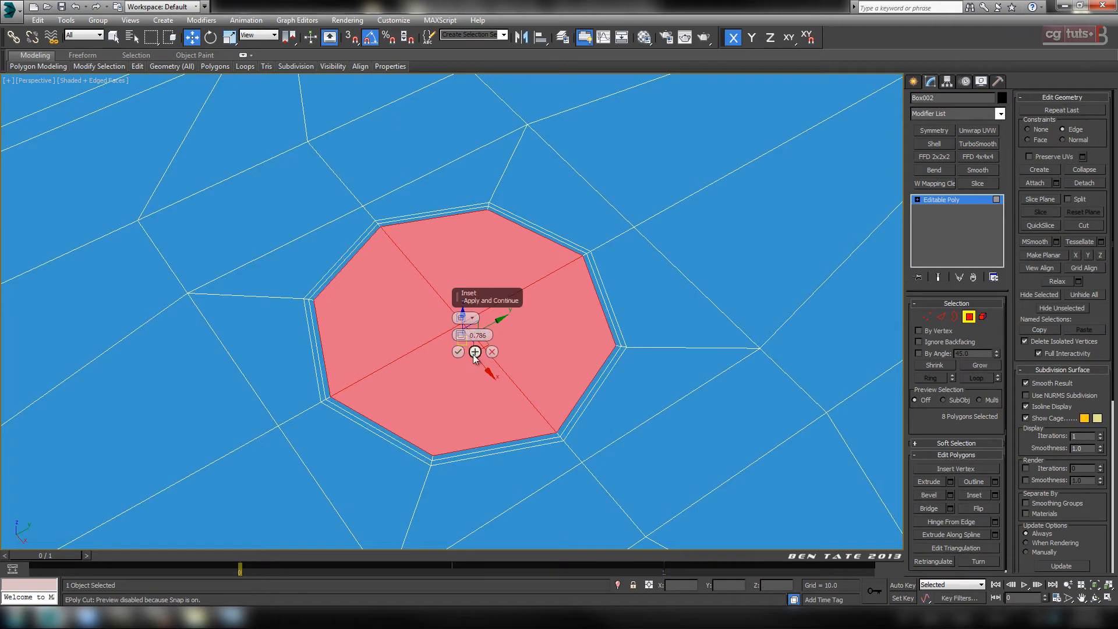
left_click(458, 352)
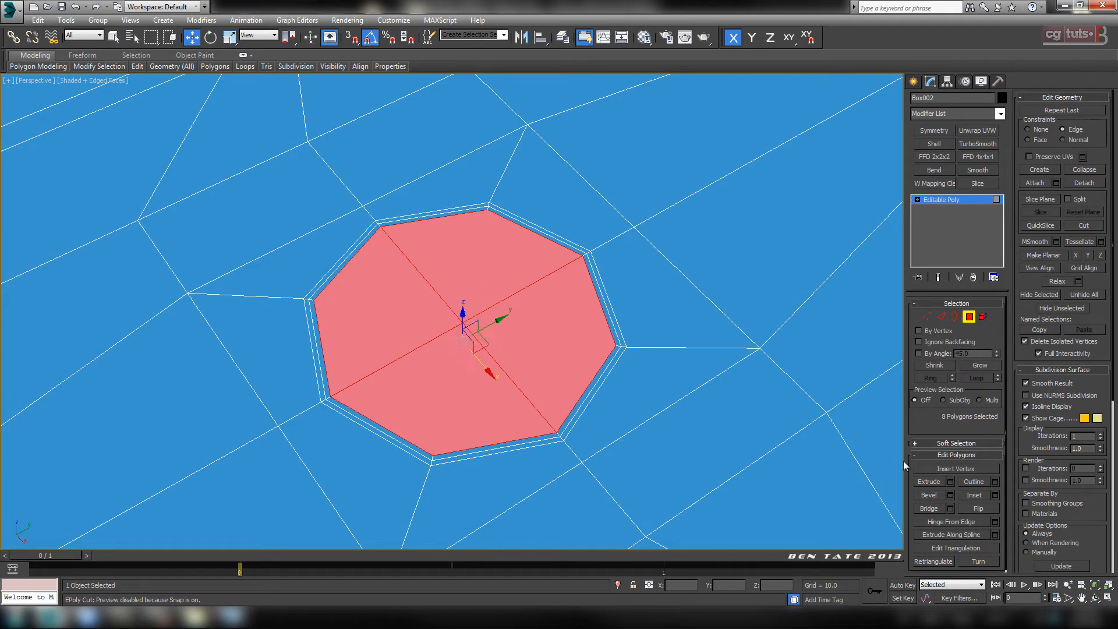
Step: Extrude the octagon polygons inward with a height of -1.452 on both sides, checking the recess depth in the Left view
left_click(950, 482)
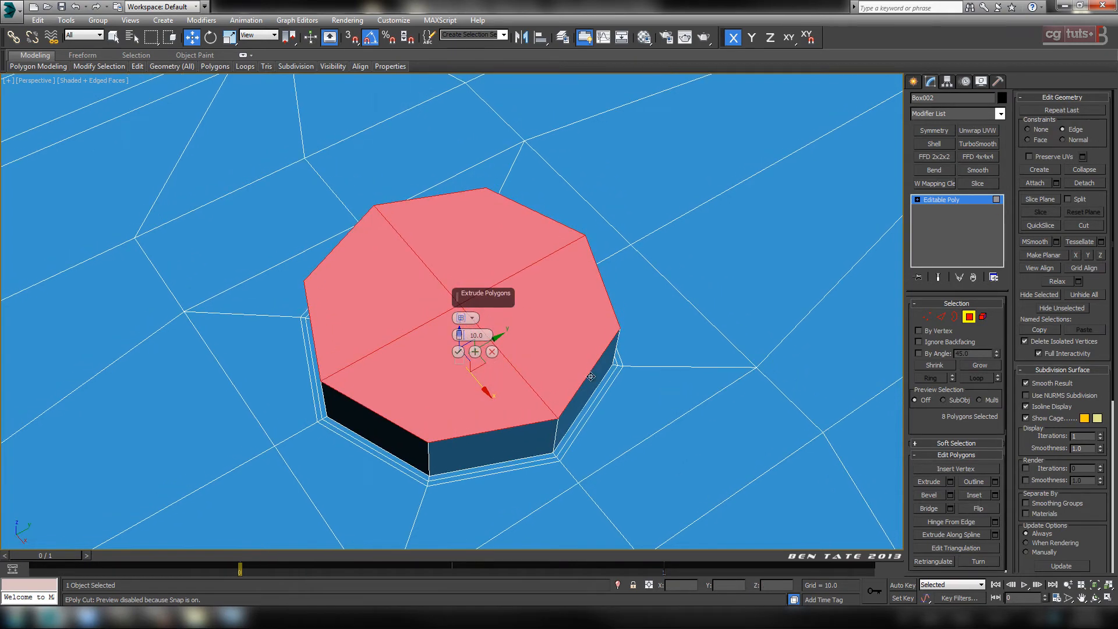
left_click_drag(469, 340, 465, 396)
key("alt+w")
right_click(642, 234)
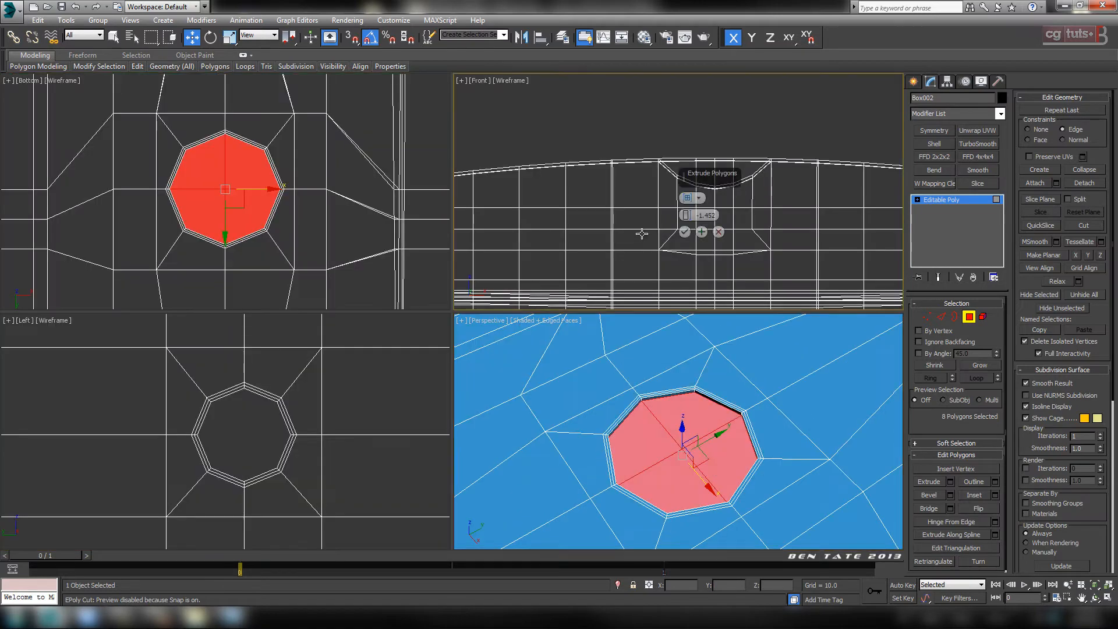
right_click(344, 439)
key("alt+w")
key("z")
middle_click_drag(499, 431, 486, 437)
middle_click_drag(215, 366, 390, 374)
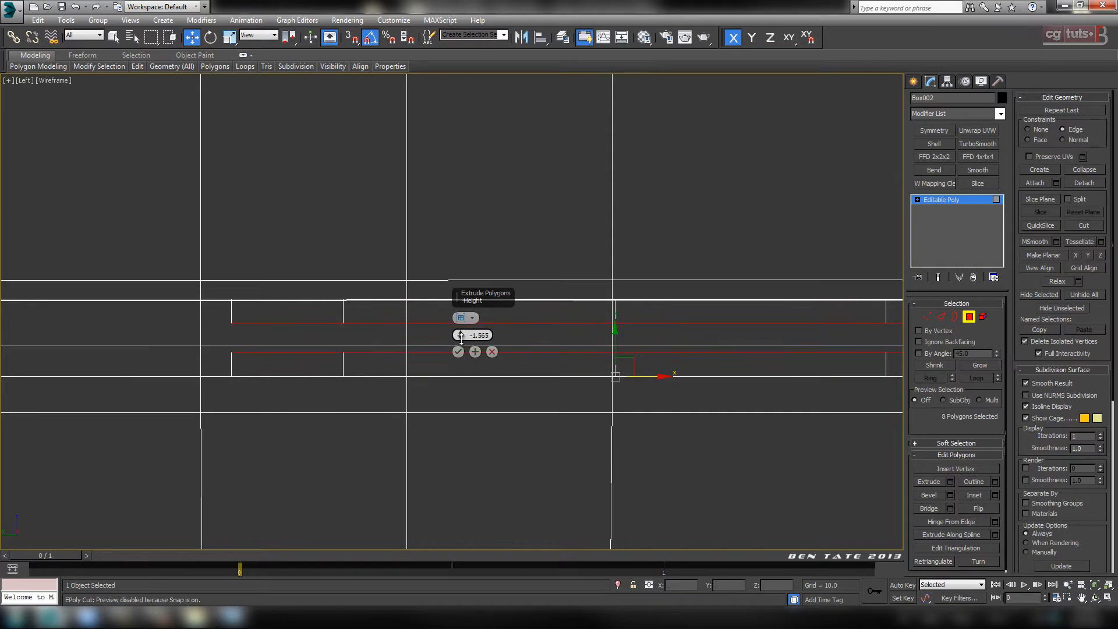
key("alt+w")
right_click(603, 397)
key("alt+w")
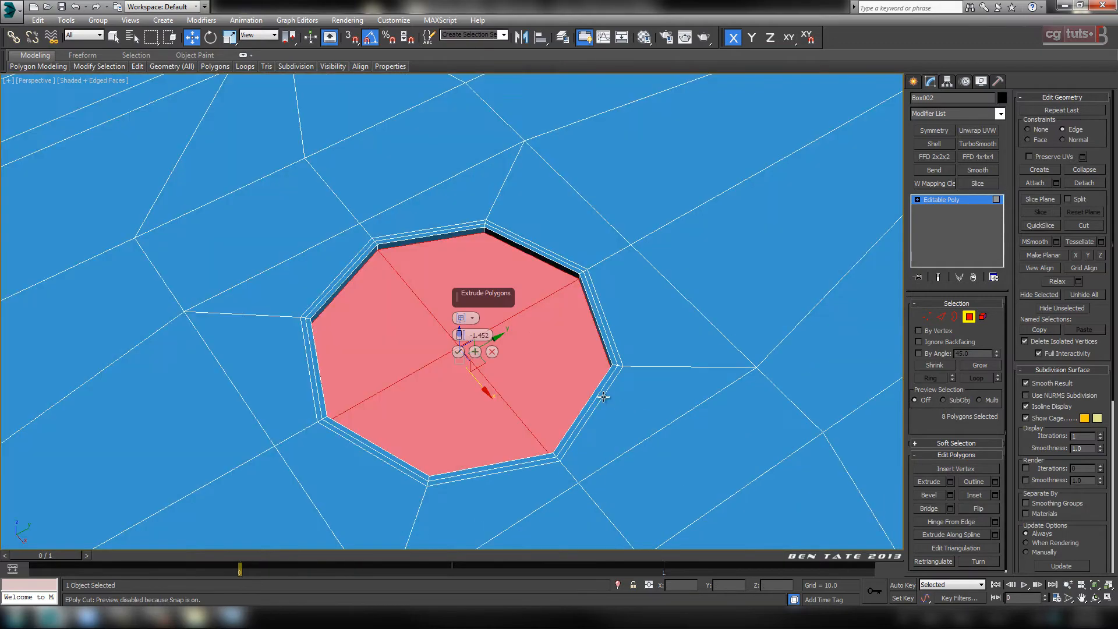
mouse_move(603, 397)
middle_mouse_down("alt")
mouse_move(662, 369)
mouse_move(615, 387)
middle_mouse_up("alt")
middle_click_drag(615, 387, 634, 370)
scroll(597, 374, "up", 3)
left_click(457, 352)
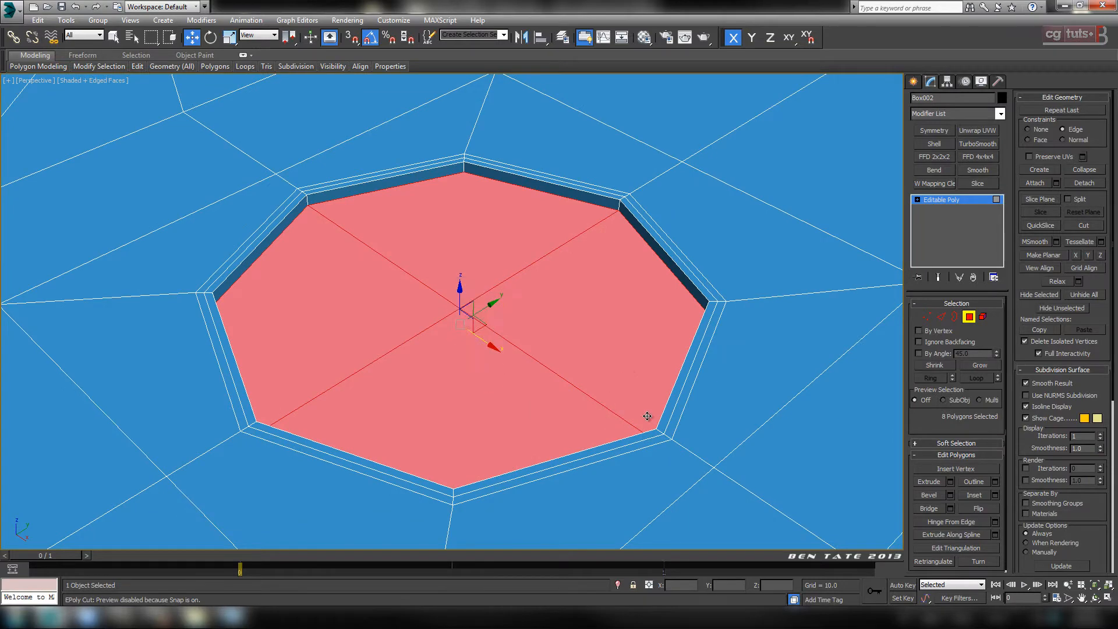
middle_click_drag(648, 419, 717, 451, "alt")
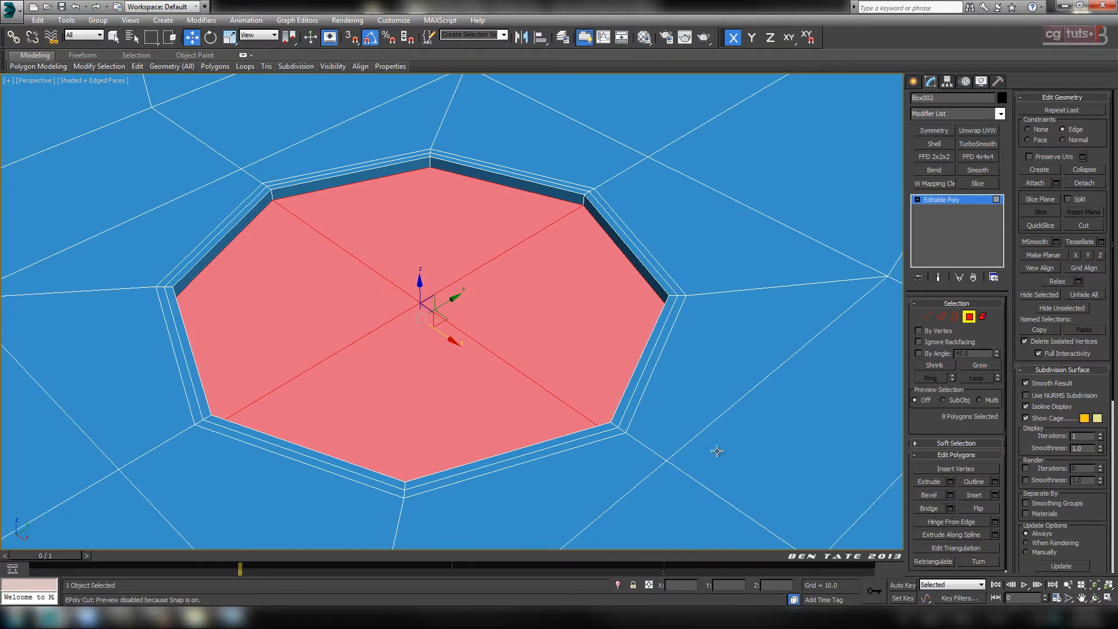
left_click(950, 481)
left_click(996, 495)
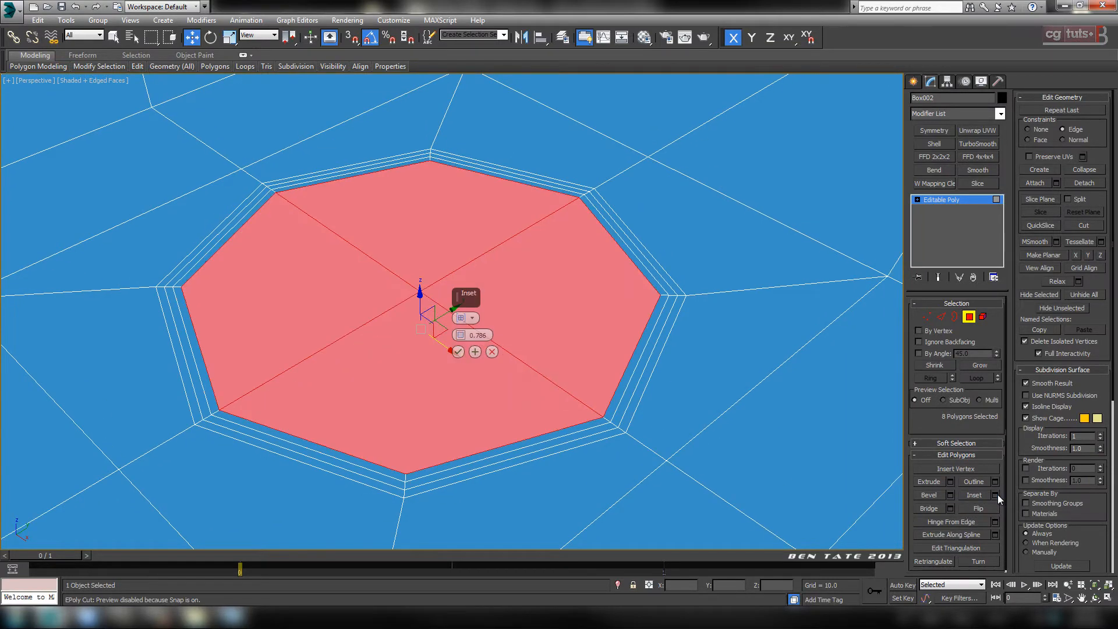
left_click(492, 351)
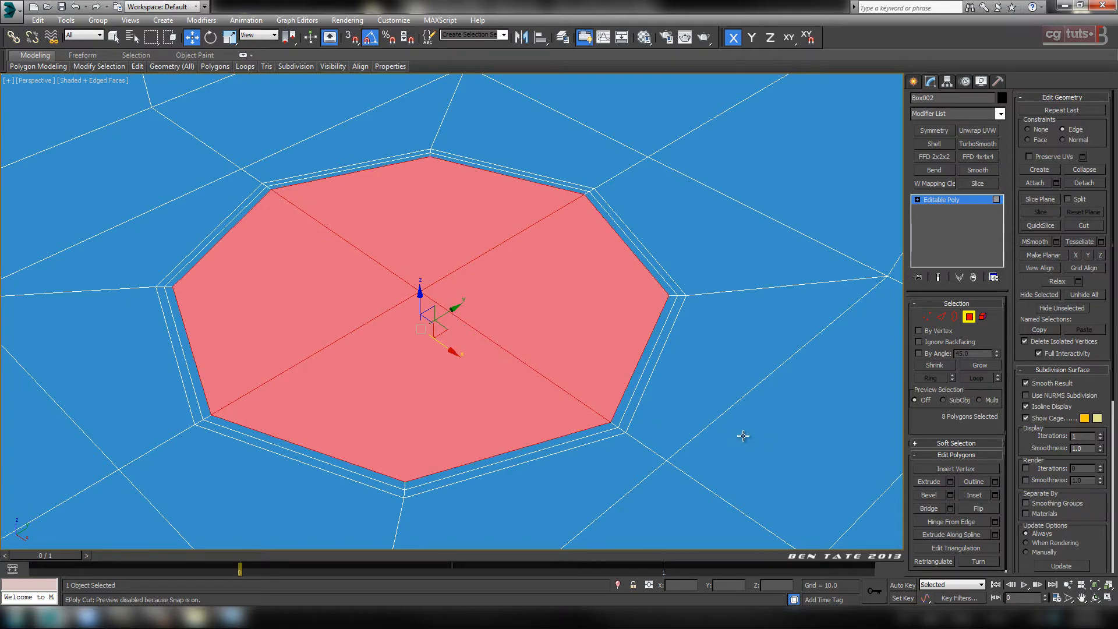
key("ctrl+z")
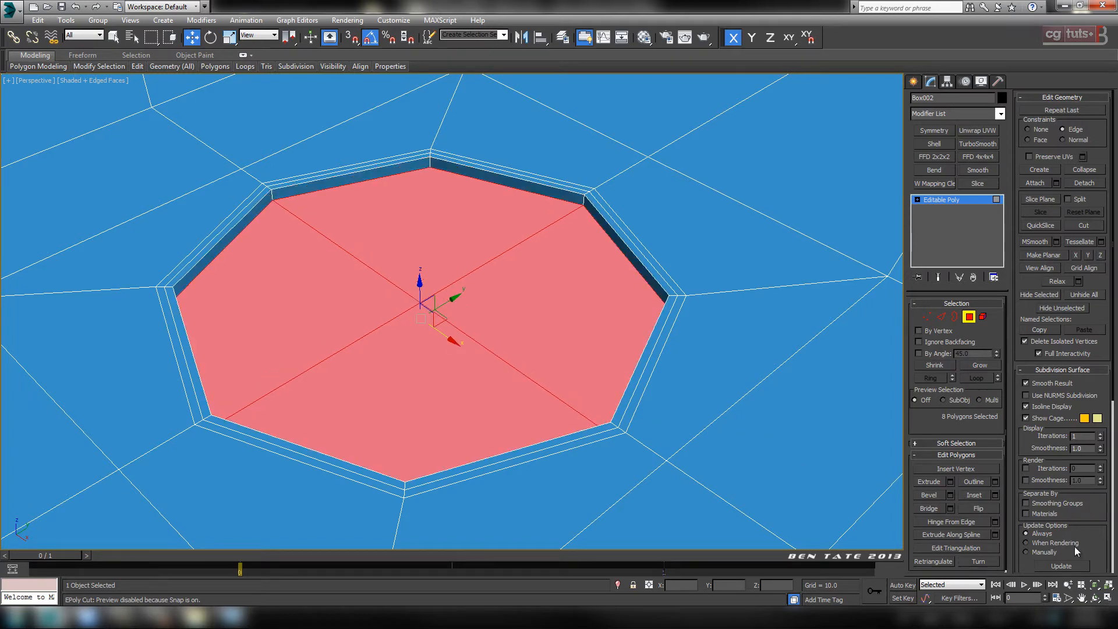
Step: Inset the recessed octagon polygons on both sides to leave a narrow ledge inside each recess
left_click(994, 495)
middle_click_drag(661, 375, 655, 395, "alt")
middle_click_drag(579, 354, 607, 354)
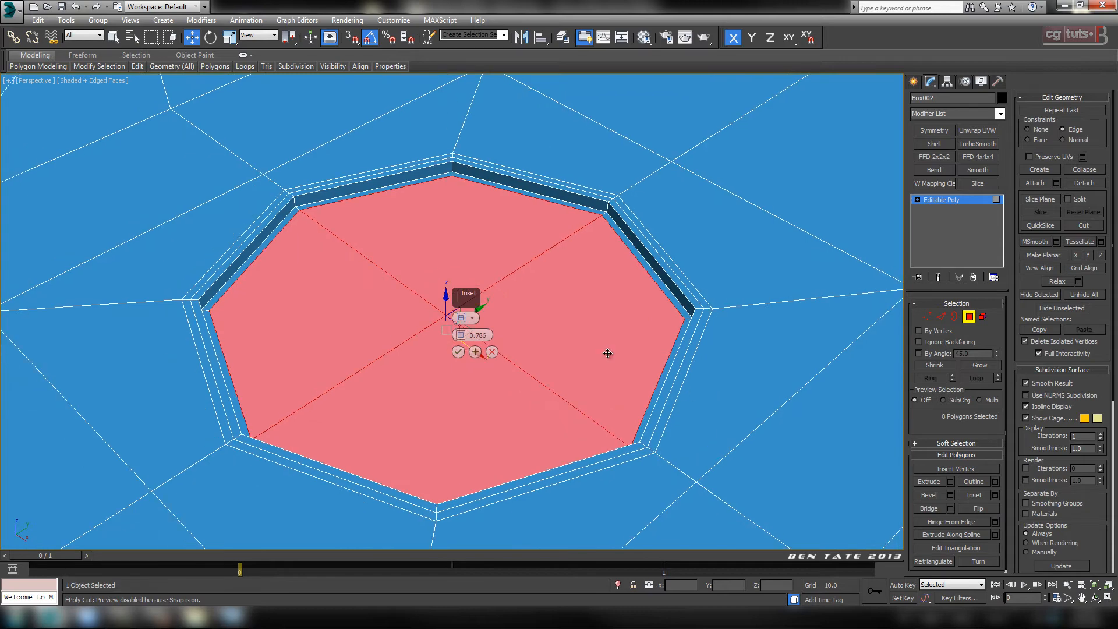
left_click_drag(461, 337, 460, 332)
left_click(456, 351)
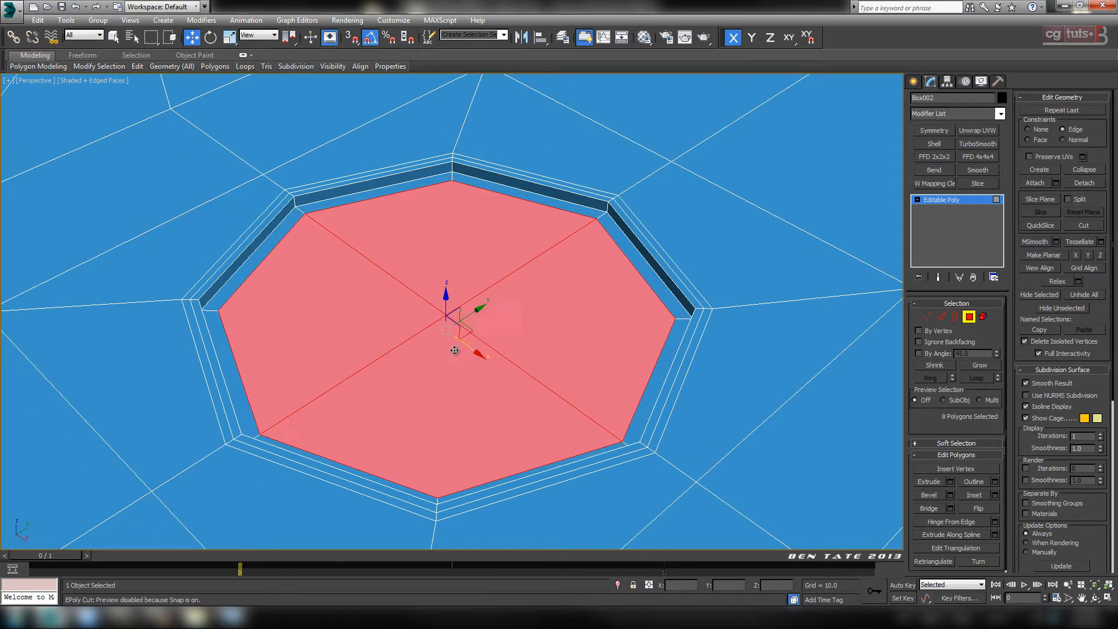
Step: Extrude the octagon polygons outward by 3.225 past the floor surfaces, check the height in the Left view and return to Perspective
left_click(950, 482)
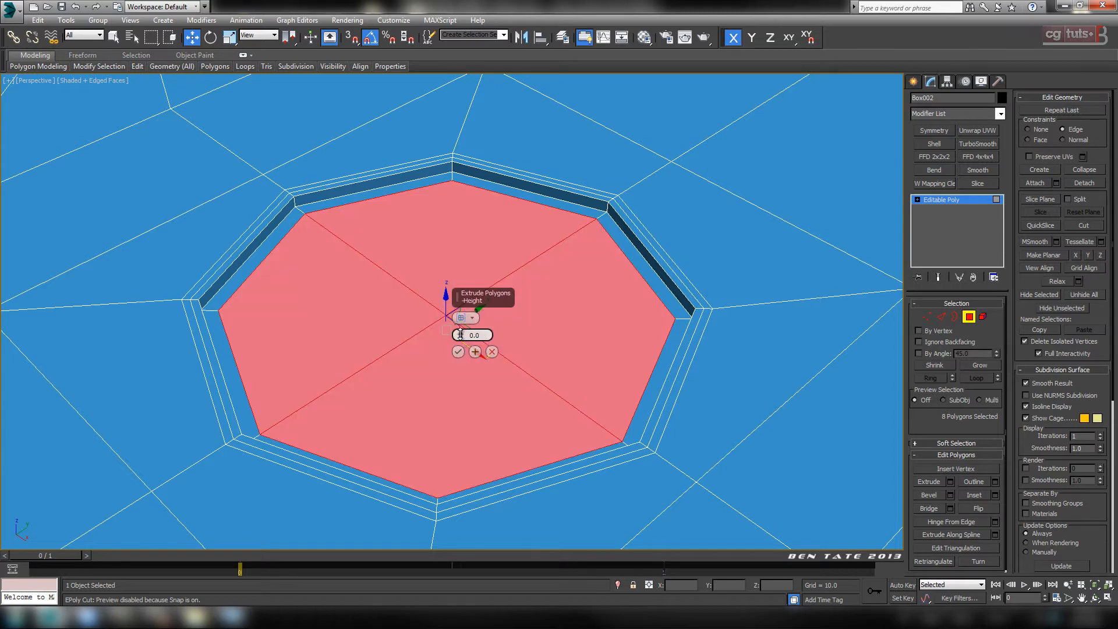
left_click_drag(459, 334, 460, 327)
key("alt+w")
key("alt+w")
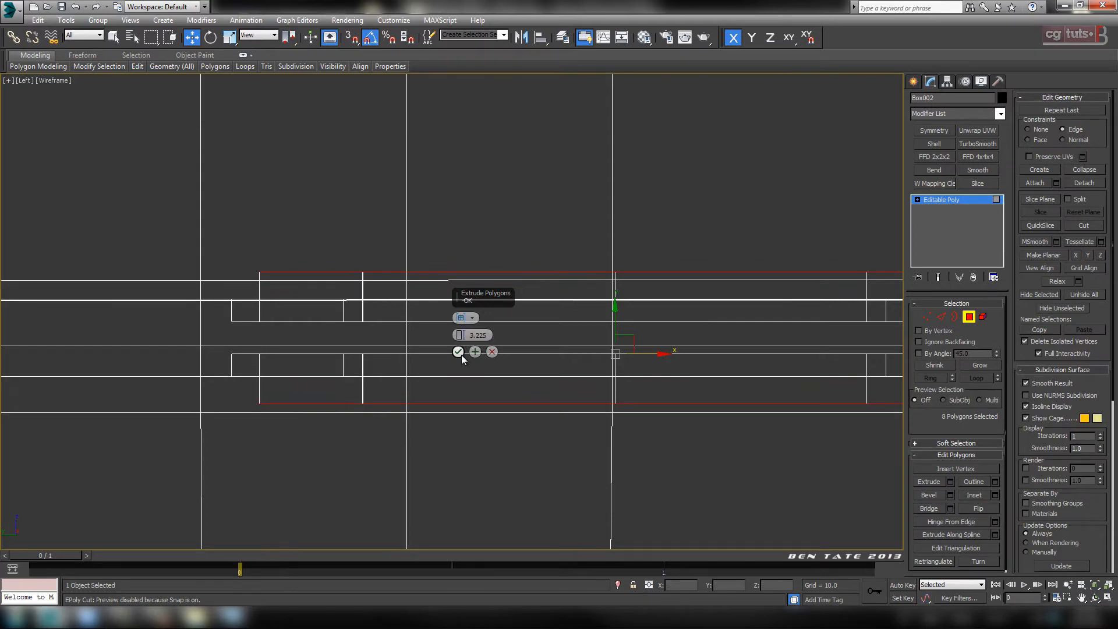
left_click(458, 351)
key("alt+w")
right_click(648, 473)
key("alt+w")
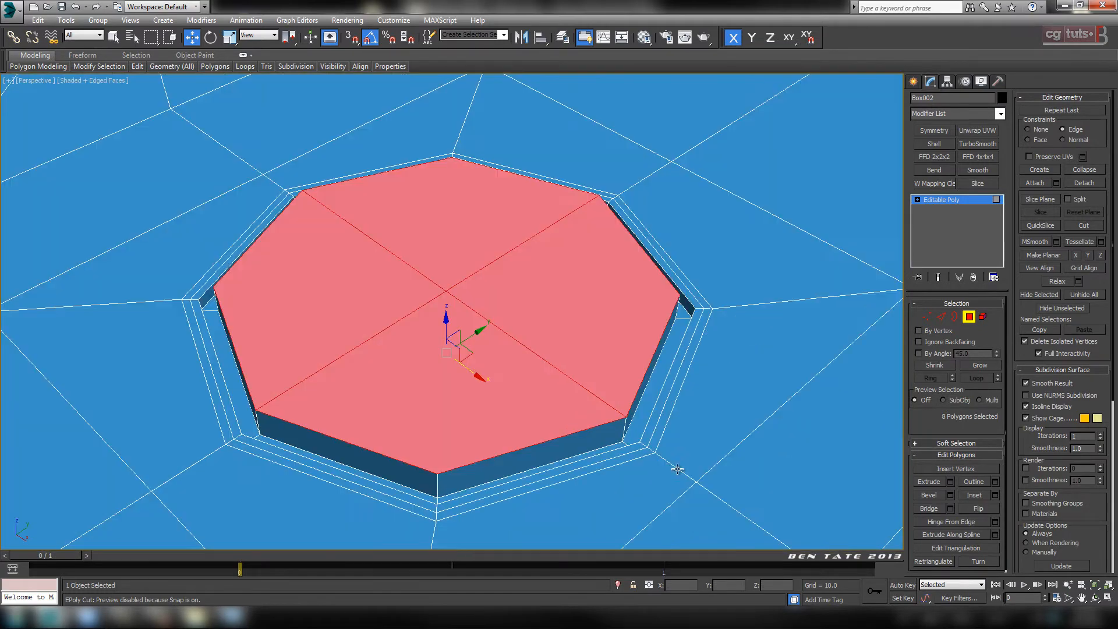
Step: Inset the raised octagon polygons to form a rim, and bridge the two sides into a through hole
left_click(995, 495)
left_click_drag(464, 338, 464, 324)
left_click(458, 352)
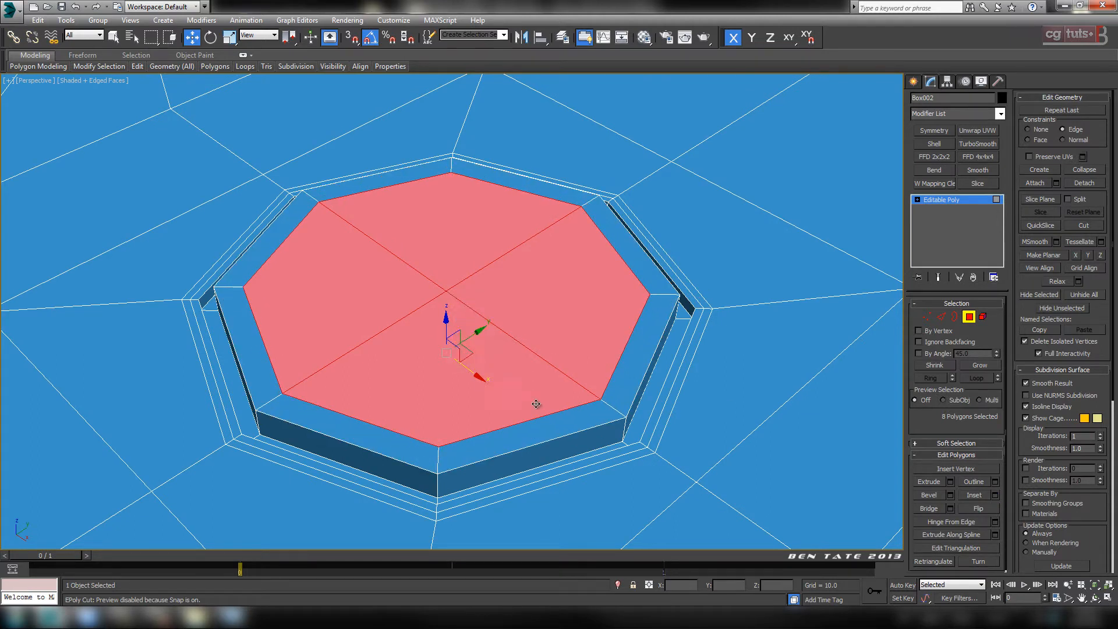
left_click(925, 510)
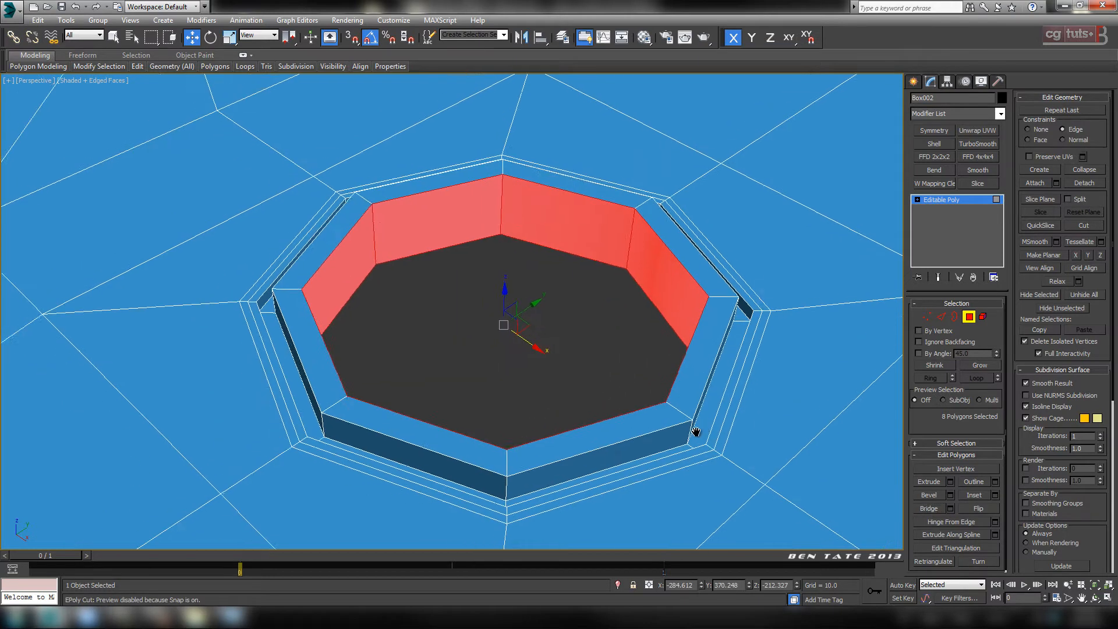
Step: Connect the vertical edges around the through hole's inner wall with 2 segments and a pinch of 80
left_click(942, 317)
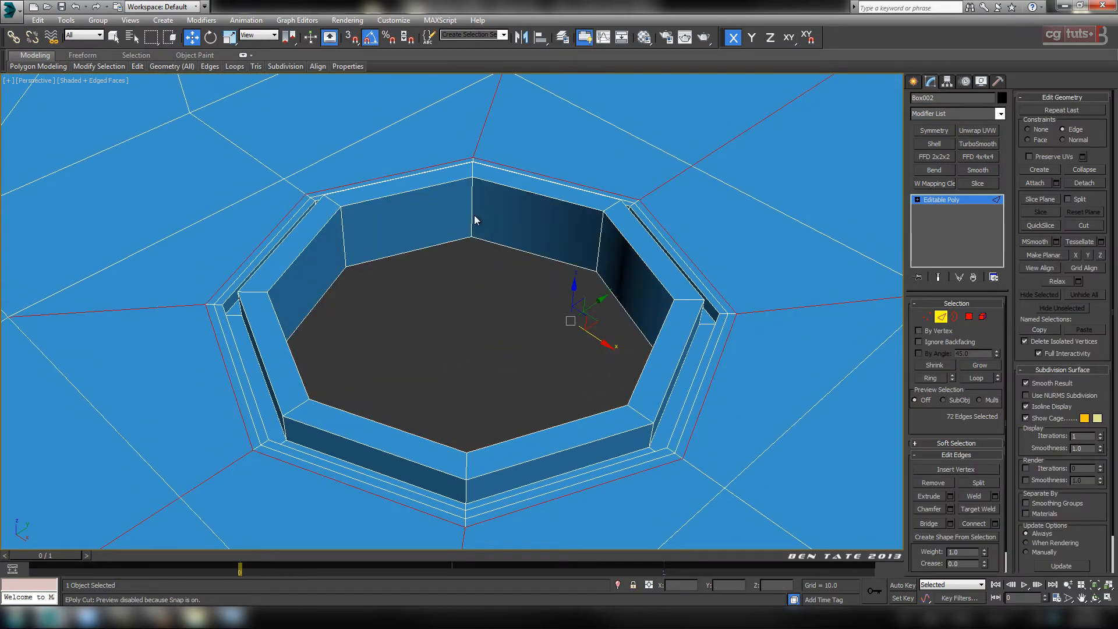
left_click(473, 216)
left_click(916, 380)
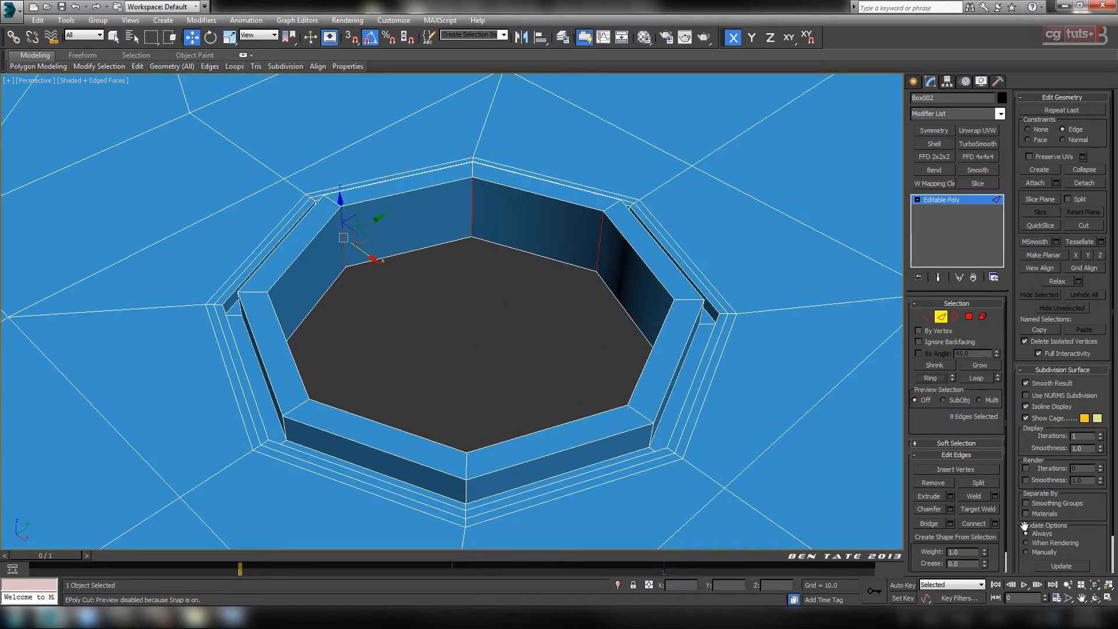
key("ctrl+shift+e")
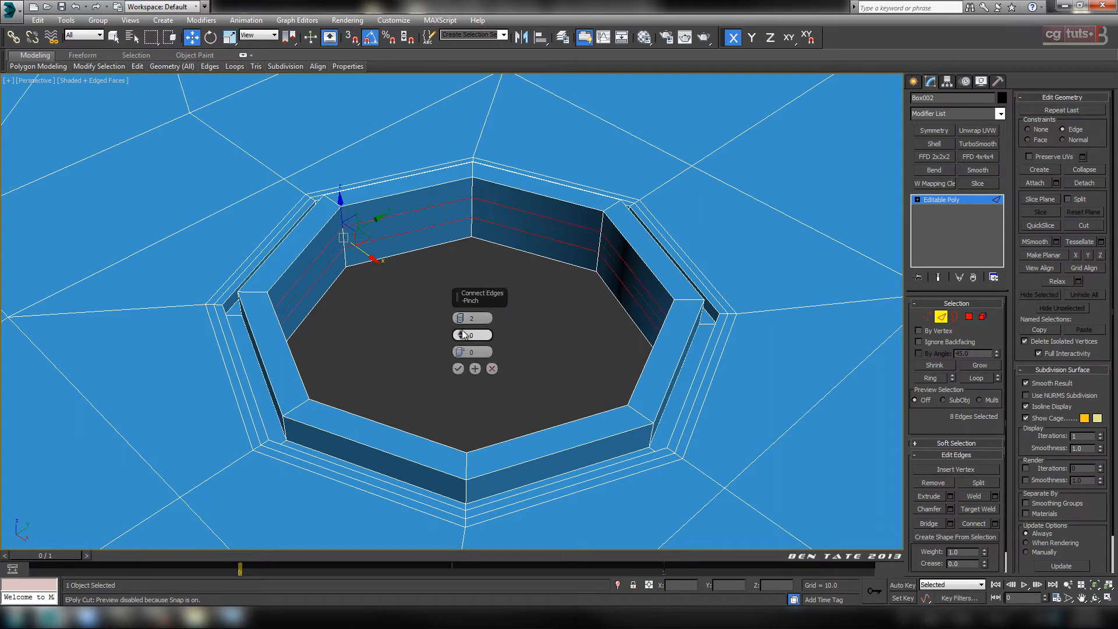
left_click_drag(463, 296, 469, 148)
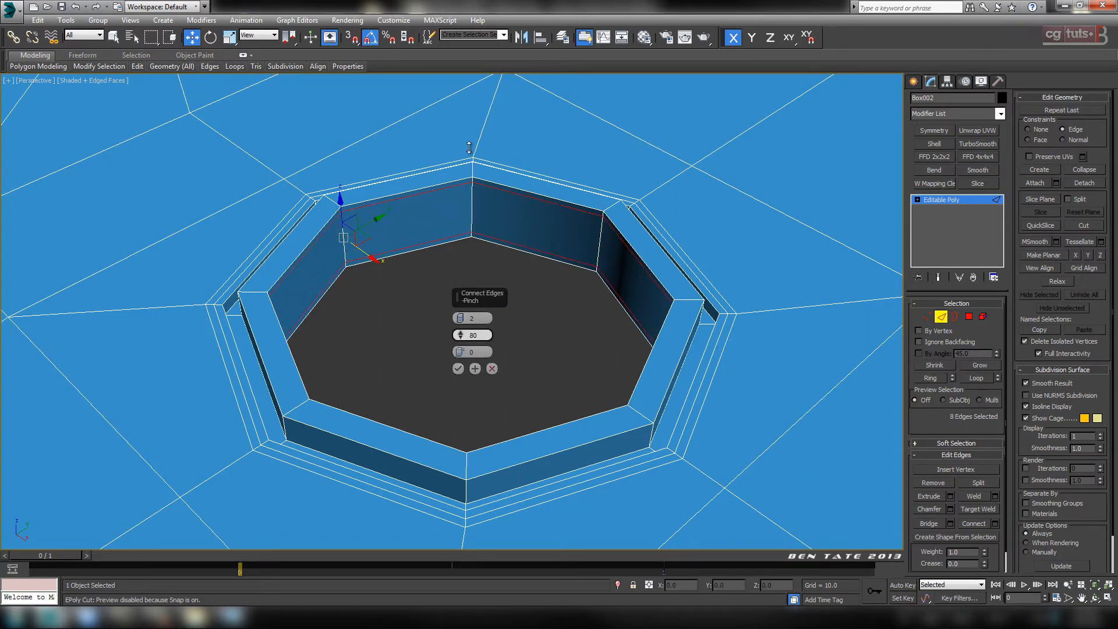
left_click(460, 369)
Step: Connect the ring of edges across the top of the rim on both sides with 2 segments and a pinch of 23
left_click(479, 170)
middle_click_drag(478, 170, 524, 297, "alt")
left_click(475, 235, "ctrl")
left_click(945, 380)
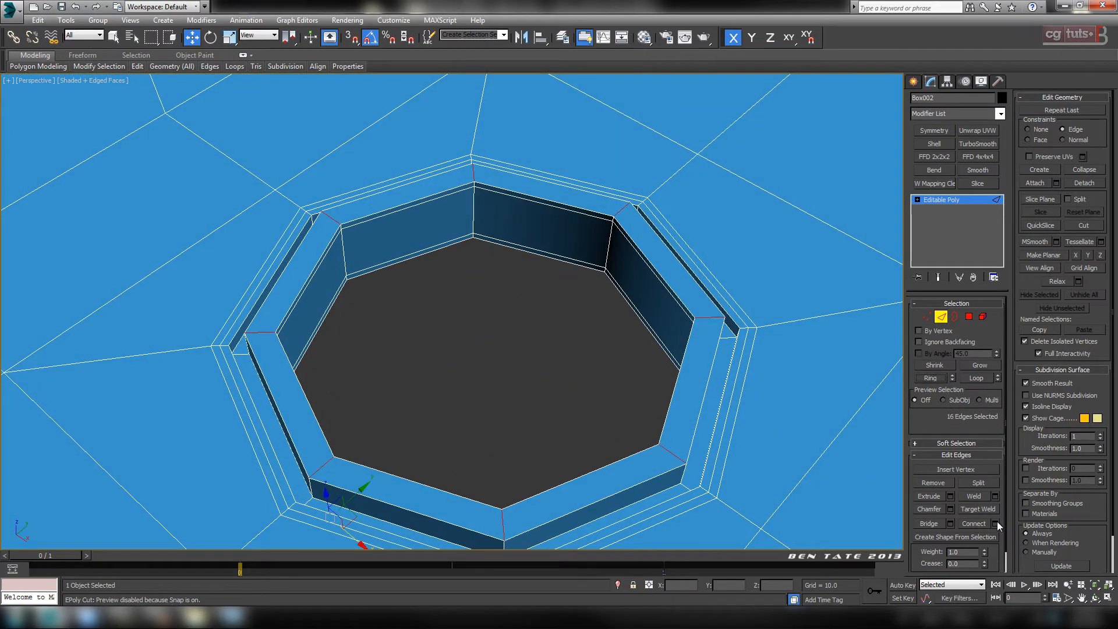
left_click(994, 523)
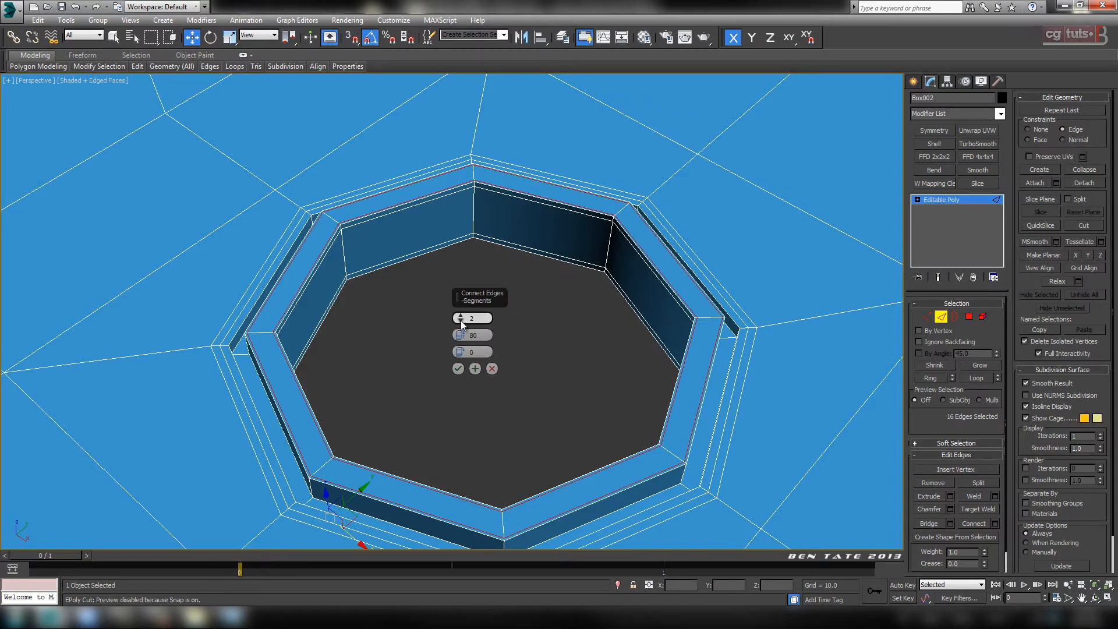
left_click_drag(461, 335, 475, 458)
left_click(459, 368)
middle_click_drag(458, 367, 613, 364)
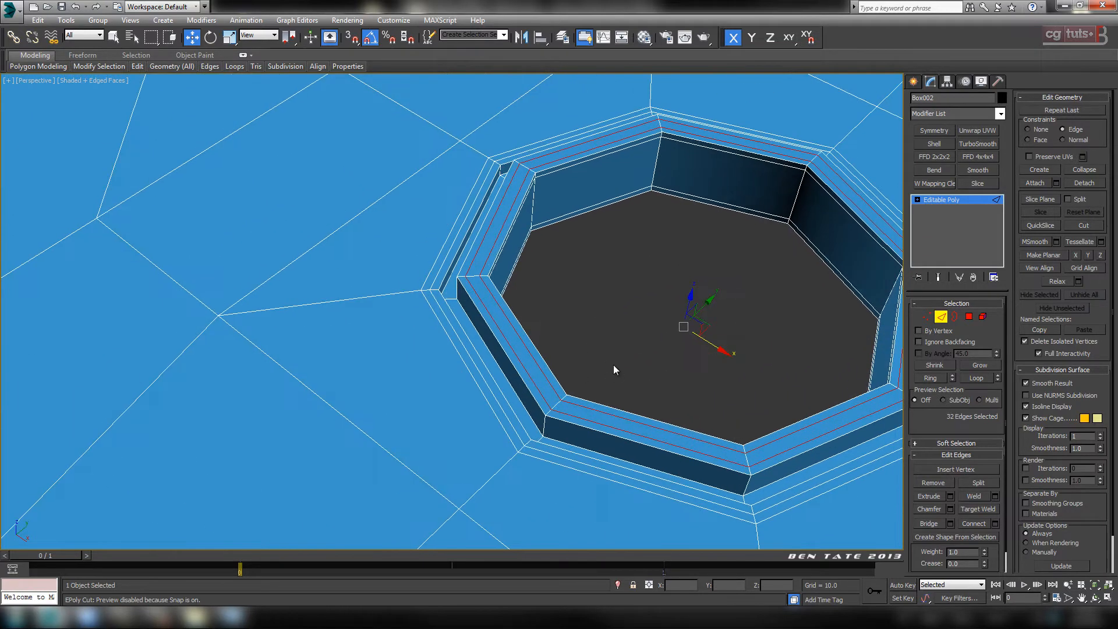
Step: Connect the vertical edges around the rim's outer wall on both sides with 2 segments and a pinch of 23
mouse_move(542, 427)
middle_mouse_down("alt")
mouse_move(544, 384)
mouse_move(543, 434)
middle_mouse_up("alt")
left_click(544, 435)
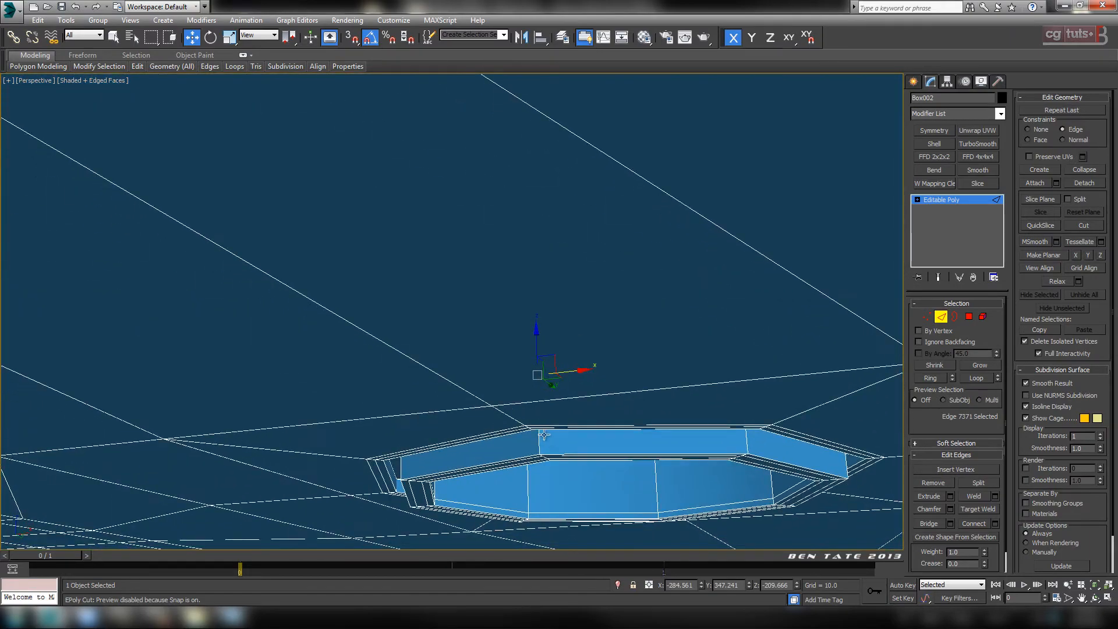
left_click(544, 436, "ctrl")
left_click(931, 379)
middle_click_drag(689, 344, 623, 262, "alt")
left_click(995, 525)
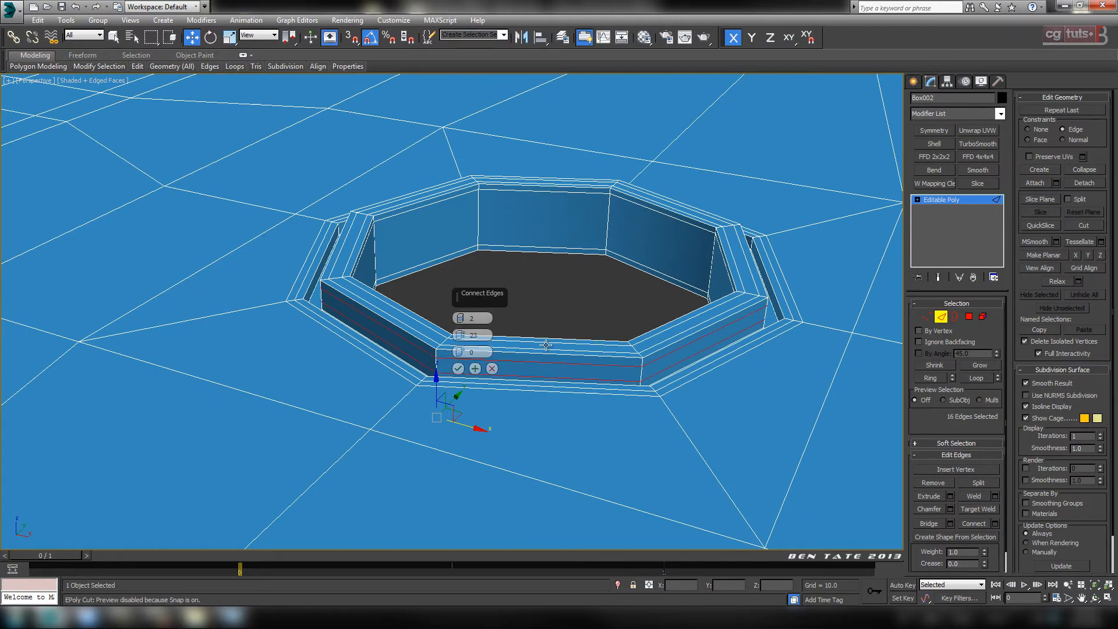
left_click(457, 367)
Step: Connect the ring of edges across the recessed ledge around the rim on both sides with 2 segments and a pinch of 26
middle_click_drag(456, 367, 361, 384, "alt")
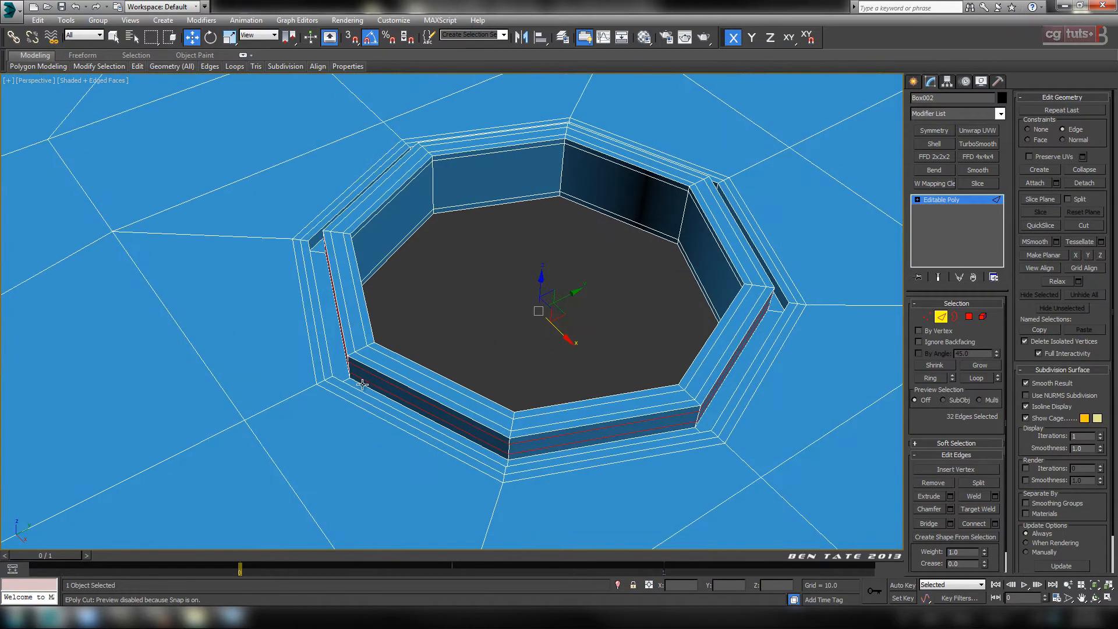
left_click(323, 246)
middle_click_drag(323, 245, 316, 265, "alt")
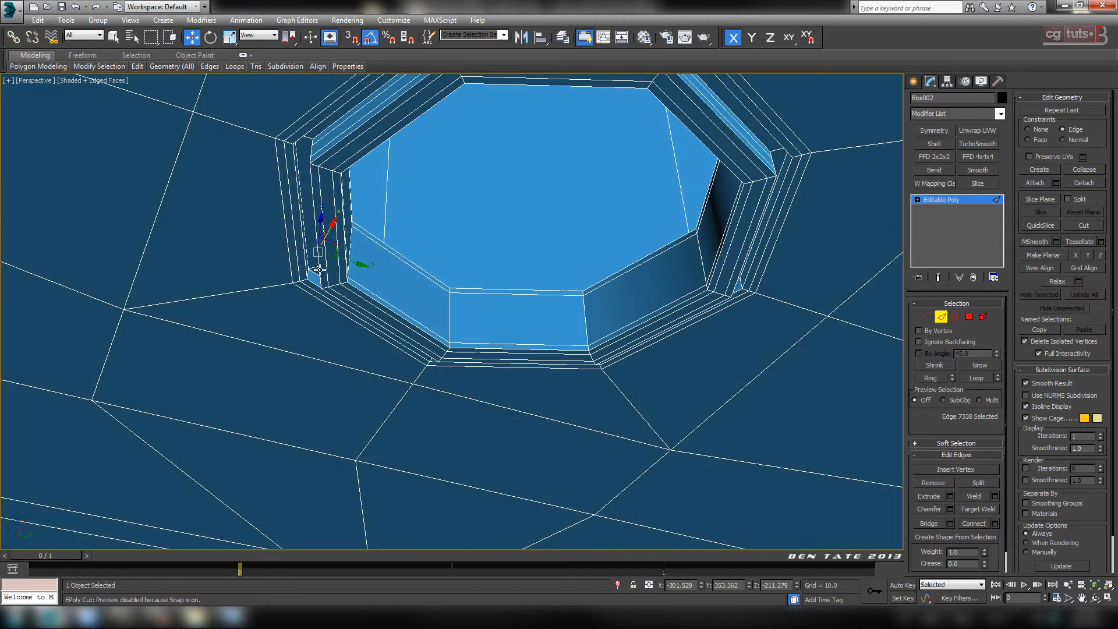
left_click(931, 377)
middle_click_drag(623, 270, 725, 454, "alt")
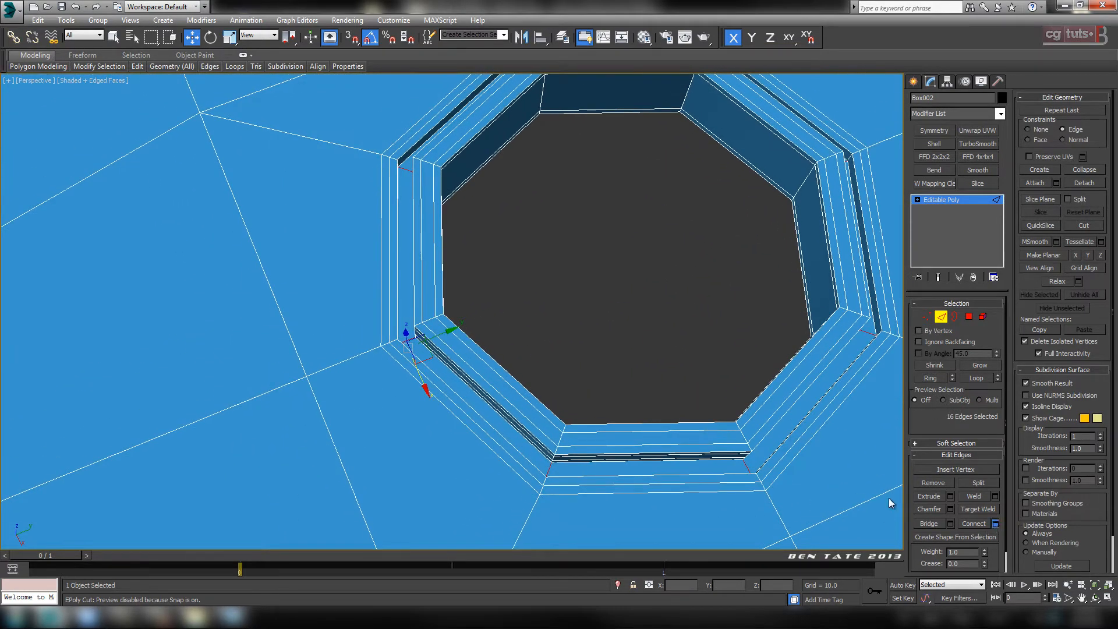
middle_click_drag(675, 387, 729, 402)
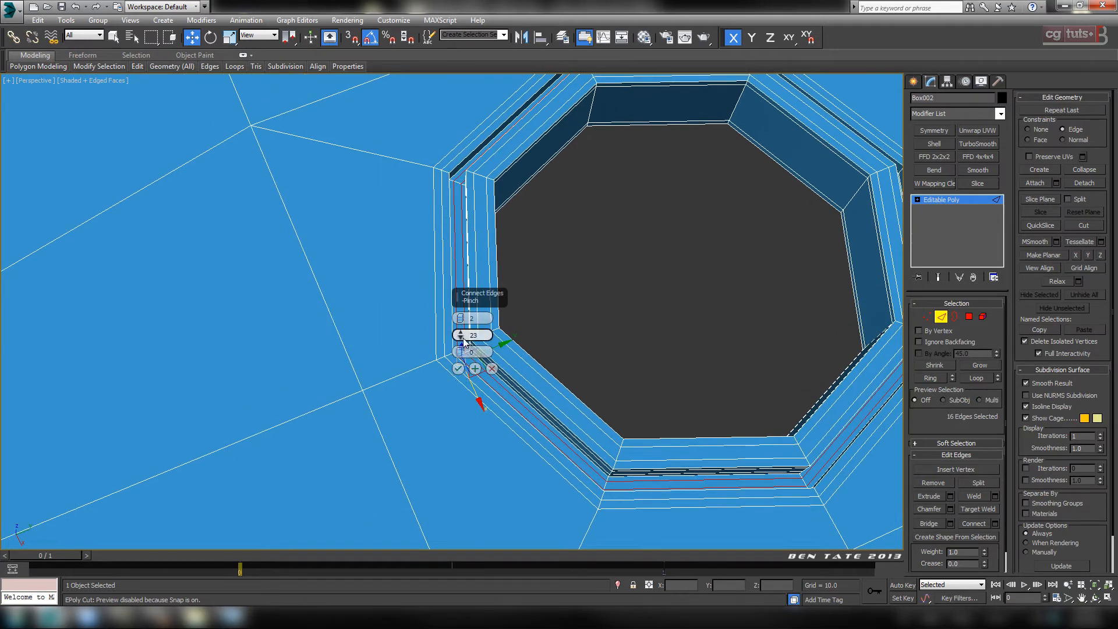
left_click_drag(462, 351, 462, 331)
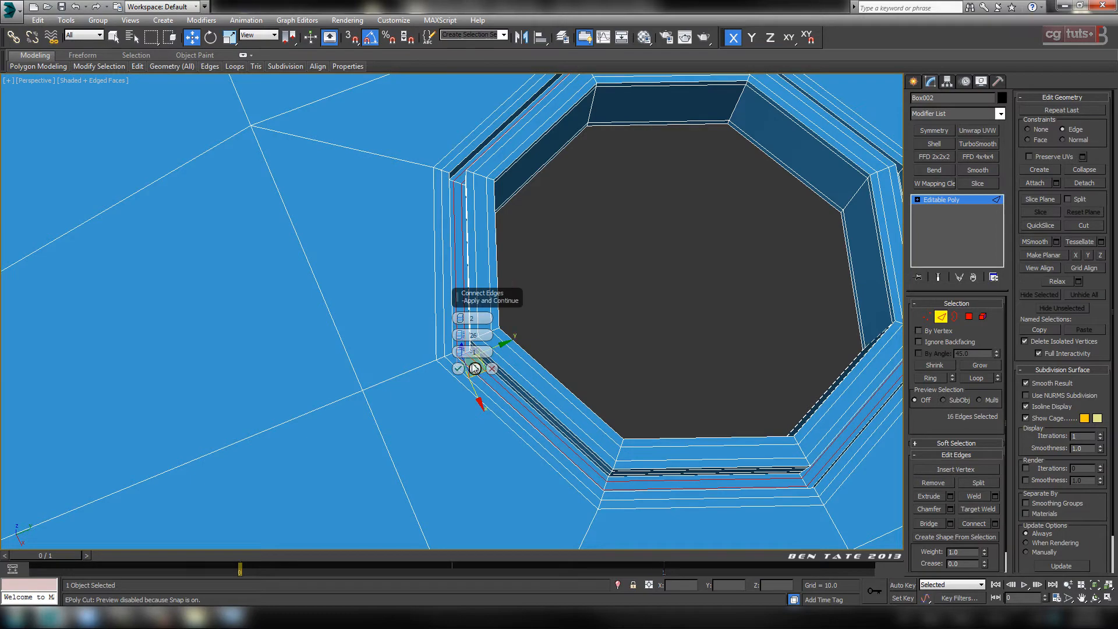
left_click(458, 369)
Step: Connect the vertical edges around the recess's outer wall on both sides with 2 segments and a pinch of 26
middle_click_drag(495, 402, 456, 362, "alt")
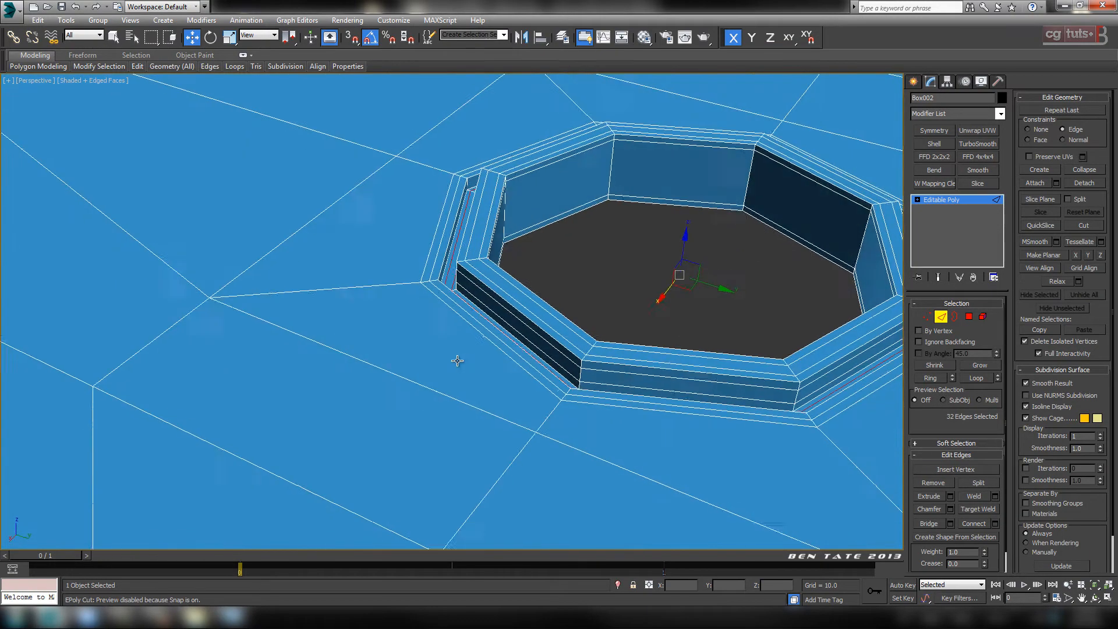
middle_click_drag(475, 233, 540, 365)
scroll(540, 365, "up", 3)
middle_click_drag(547, 289, 451, 188)
left_click(456, 188)
middle_click_drag(507, 392, 488, 273, "alt")
left_click(454, 234, "ctrl")
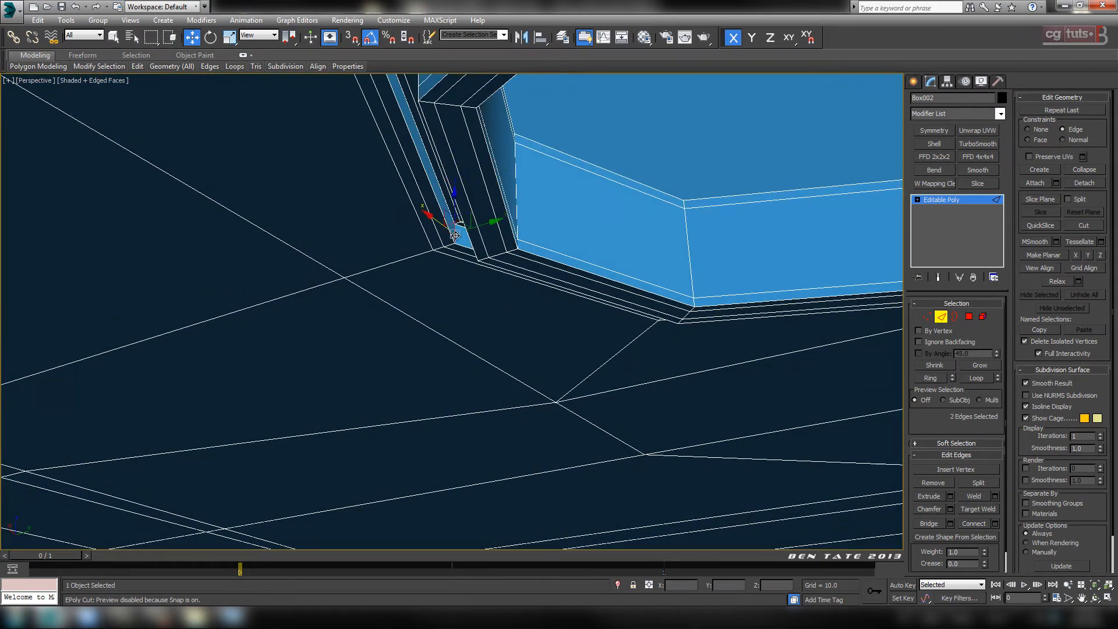
left_click(993, 523)
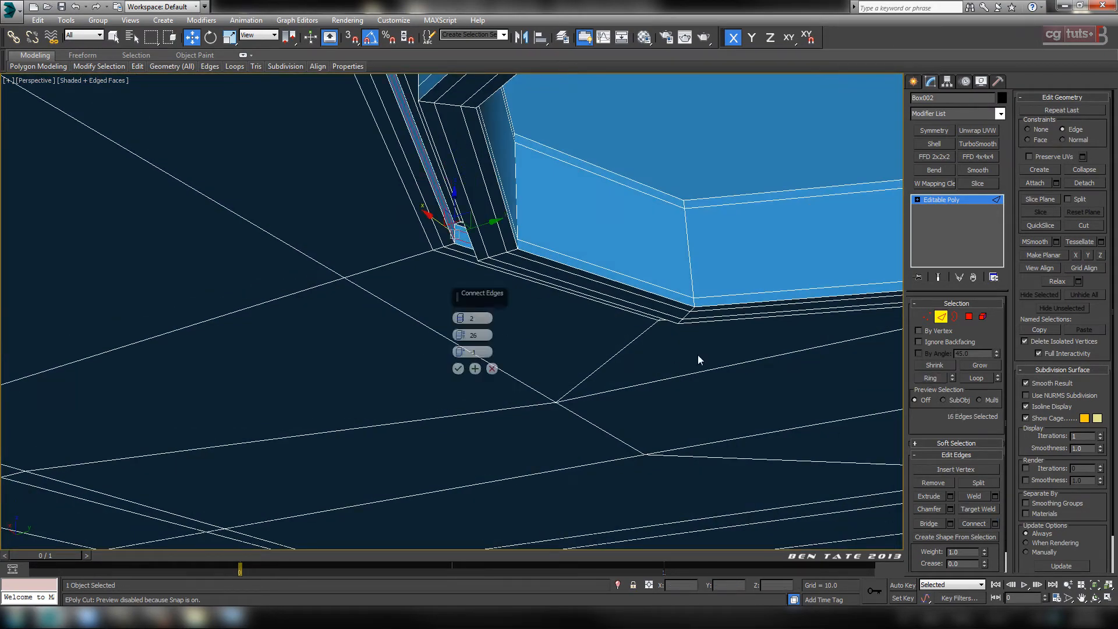
left_click(457, 369)
Step: Leave edge editing and apply TurboSmooth to the tank with 3 iterations and Isoline Display enabled
middle_click_drag(617, 354, 499, 449)
scroll(574, 382, "down", 5)
left_click(939, 319)
scroll(739, 309, "down", 4)
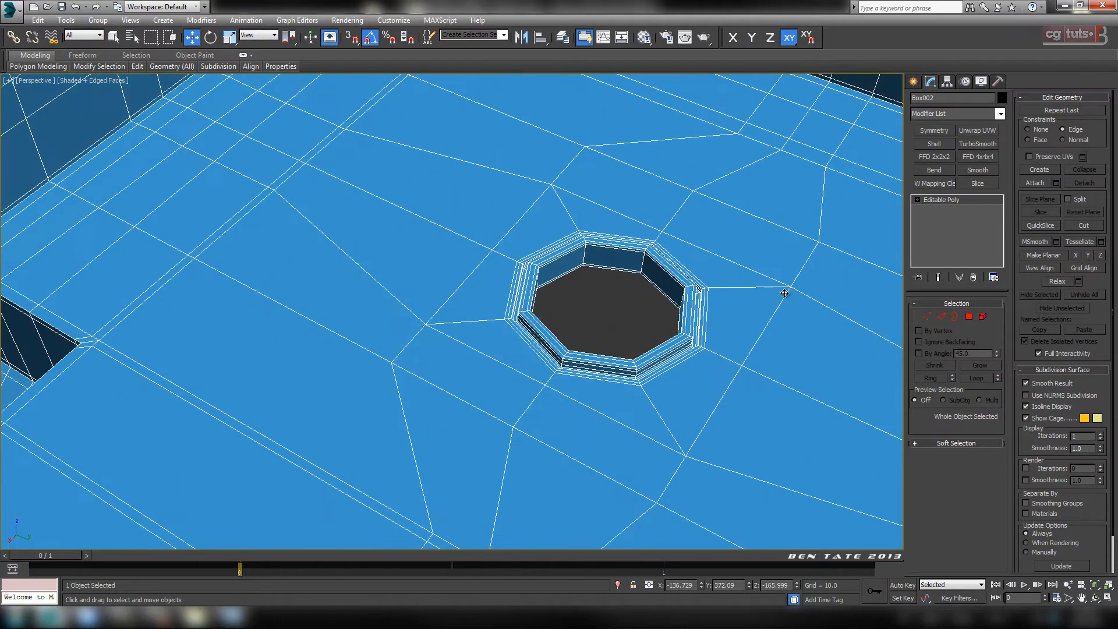
middle_click_drag(758, 308, 602, 320)
left_click(972, 145)
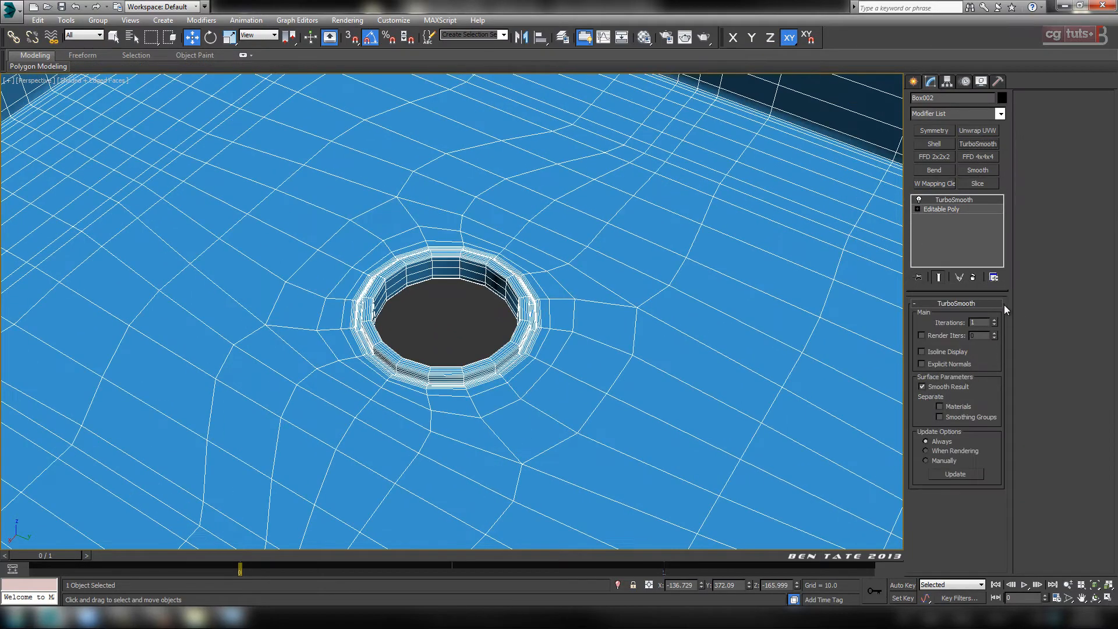
left_click(995, 319)
left_click(995, 319)
left_click(938, 353)
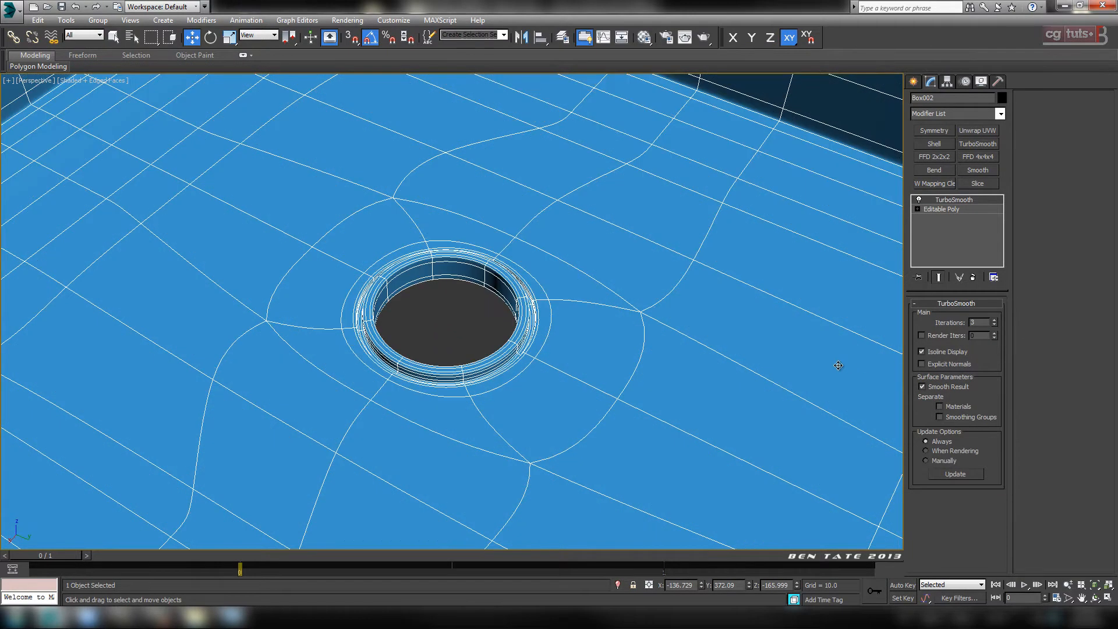
Step: Hide the edged faces and examine the smoothed hole and rim from above and below the tank's floor
key("F4")
scroll(626, 372, "down", 3)
middle_click_drag(626, 371, 631, 399)
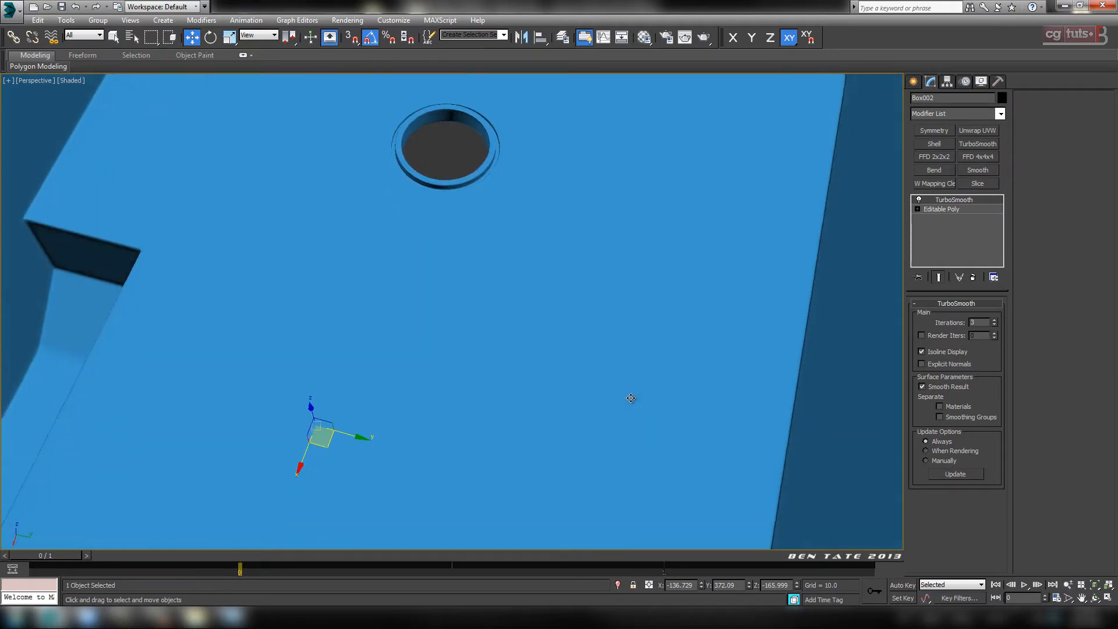
middle_click_drag(573, 277, 661, 399)
scroll(619, 342, "up", 5)
middle_click_drag(573, 317, 672, 320)
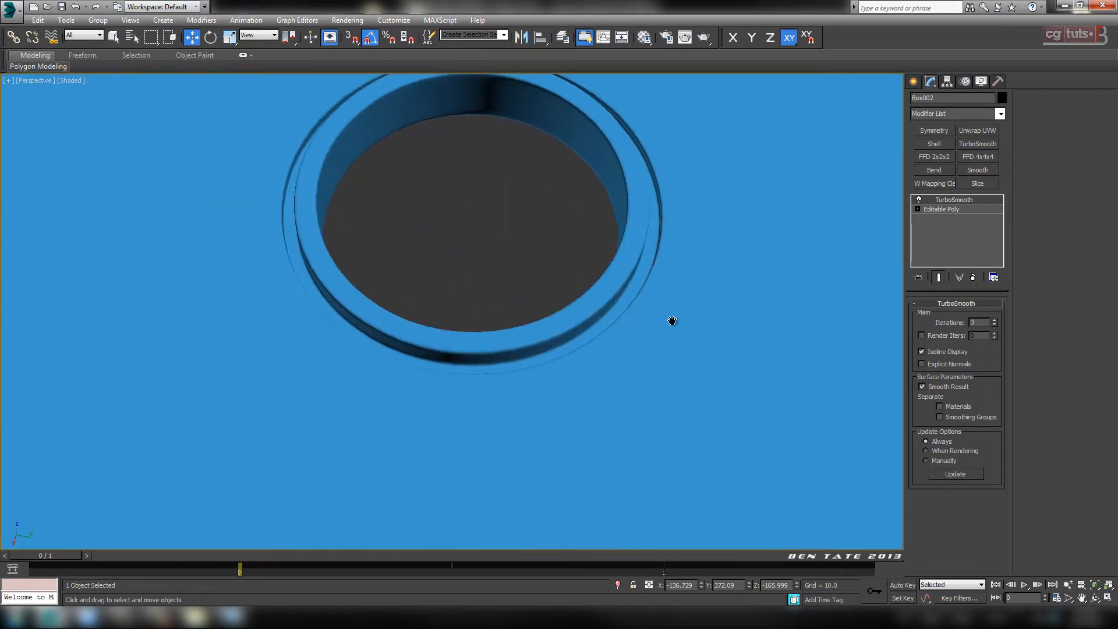
scroll(663, 377, "down", 8)
middle_click_drag(676, 434, 688, 262, "alt")
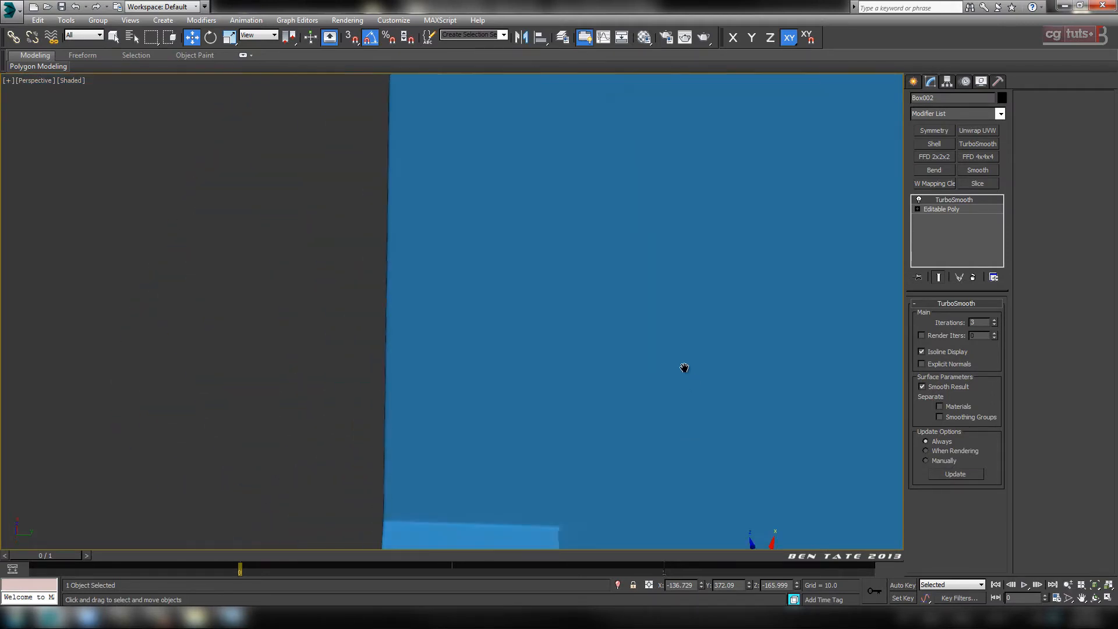
scroll(684, 367, "down", 3)
middle_click_drag(684, 367, 621, 165)
middle_click_drag(638, 393, 589, 267)
scroll(788, 370, "up", 2)
scroll(620, 280, "up", 6)
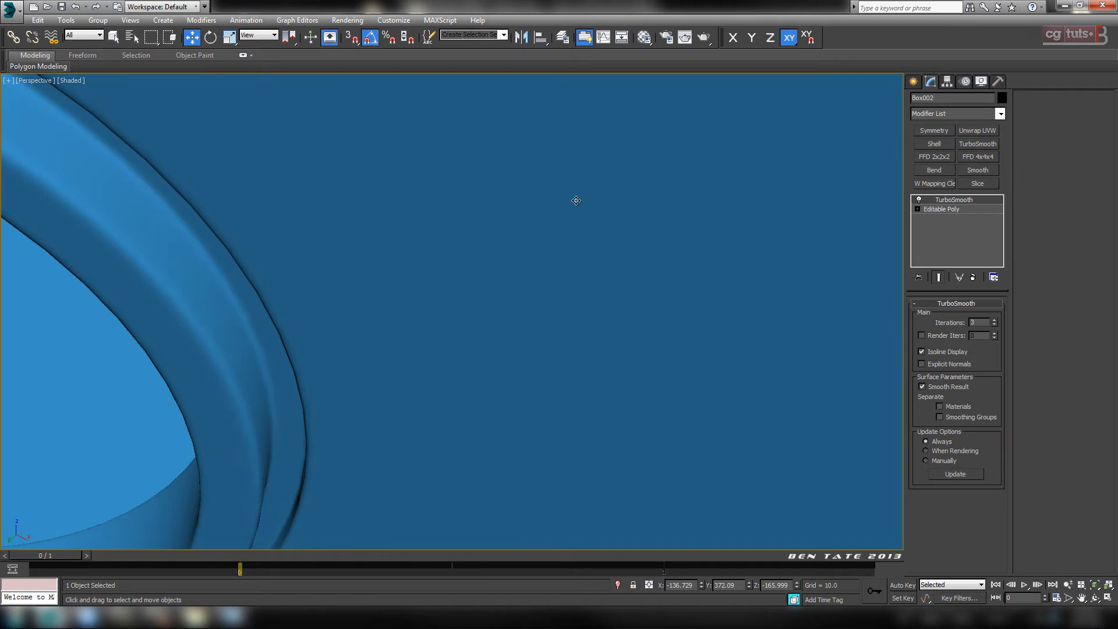
scroll(576, 201, "down", 6)
middle_click_drag(576, 200, 488, 280, "alt")
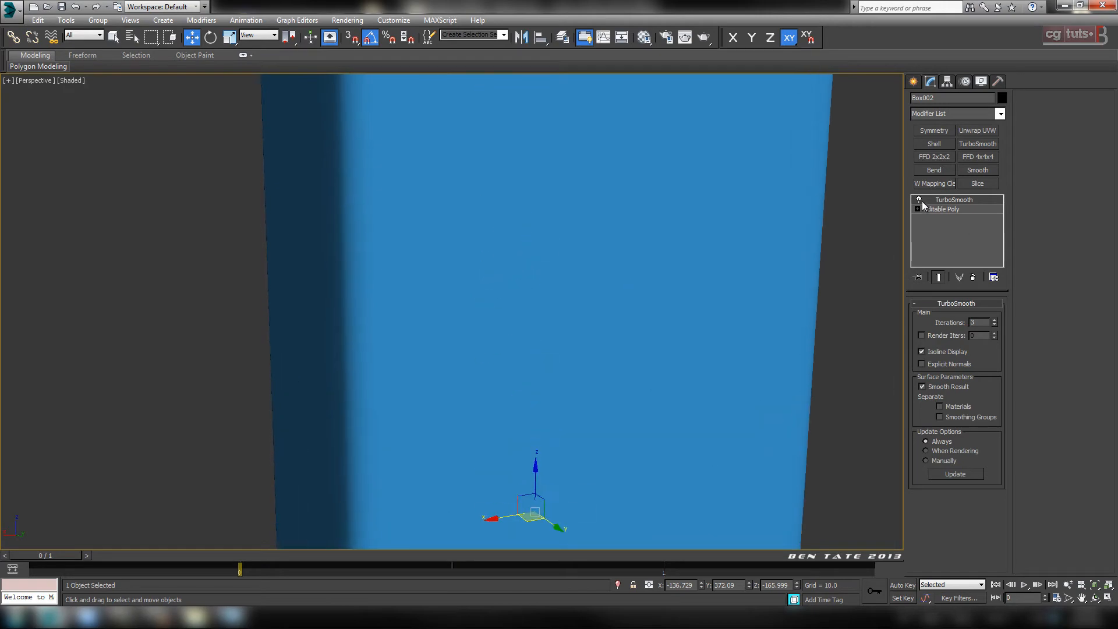
Step: Show the edged faces with TurboSmooth switched off and examine the tank's edge layout inside, outside and underneath
key("F4")
scroll(656, 285, "down", 4)
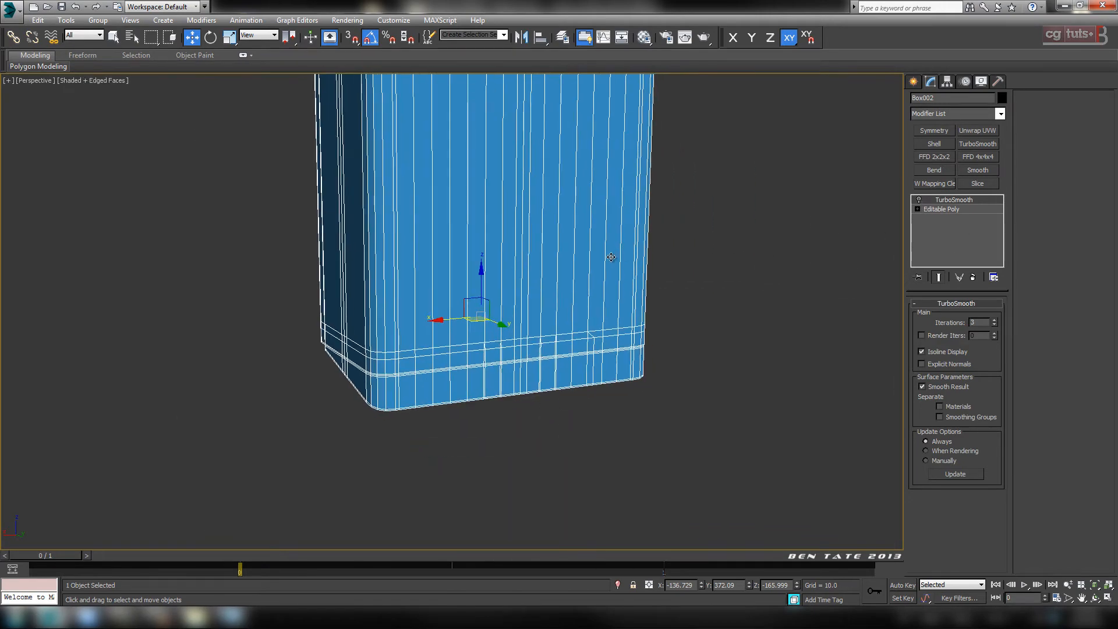
middle_click_drag(624, 297, 646, 351)
middle_click_drag(623, 394, 609, 447, "alt")
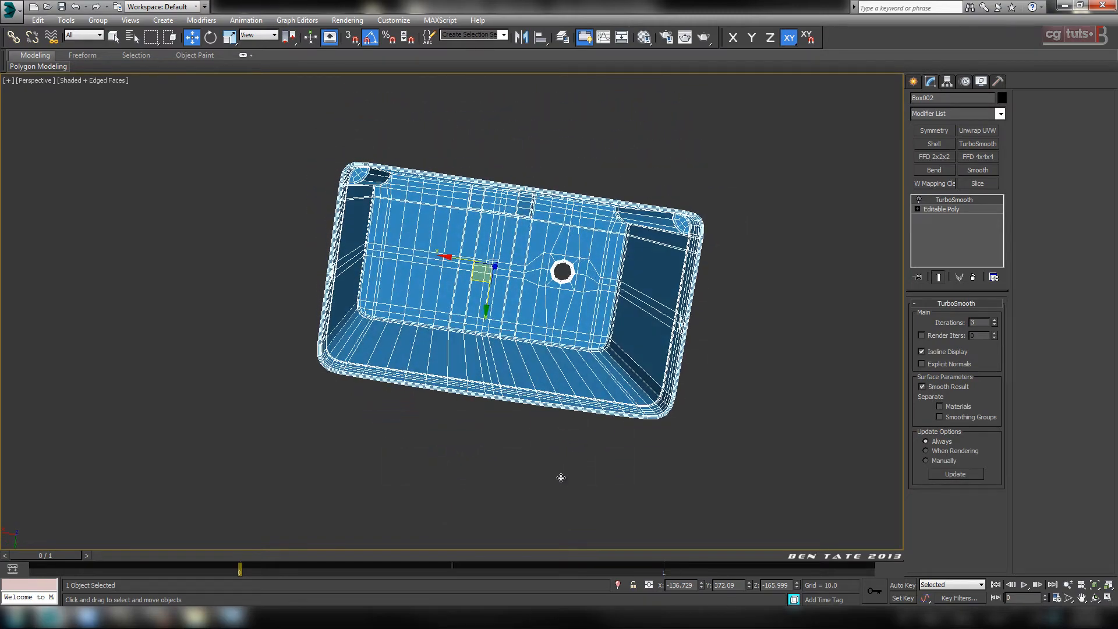
scroll(593, 378, "up", 5)
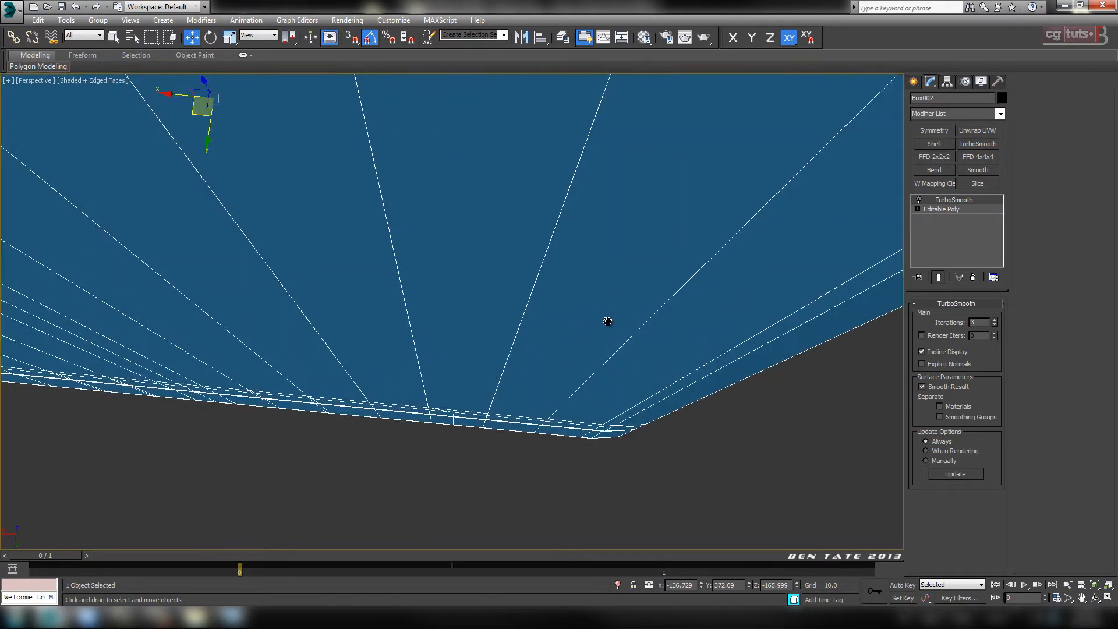
middle_click_drag(606, 319, 558, 397)
scroll(729, 331, "down", 3)
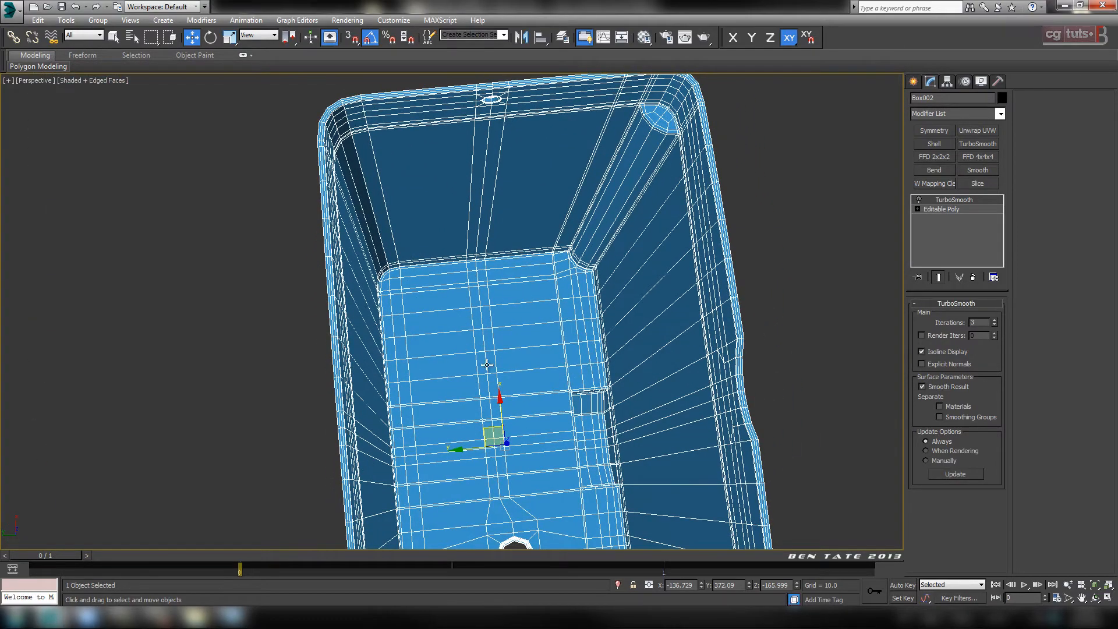
middle_click_drag(487, 364, 535, 323, "alt")
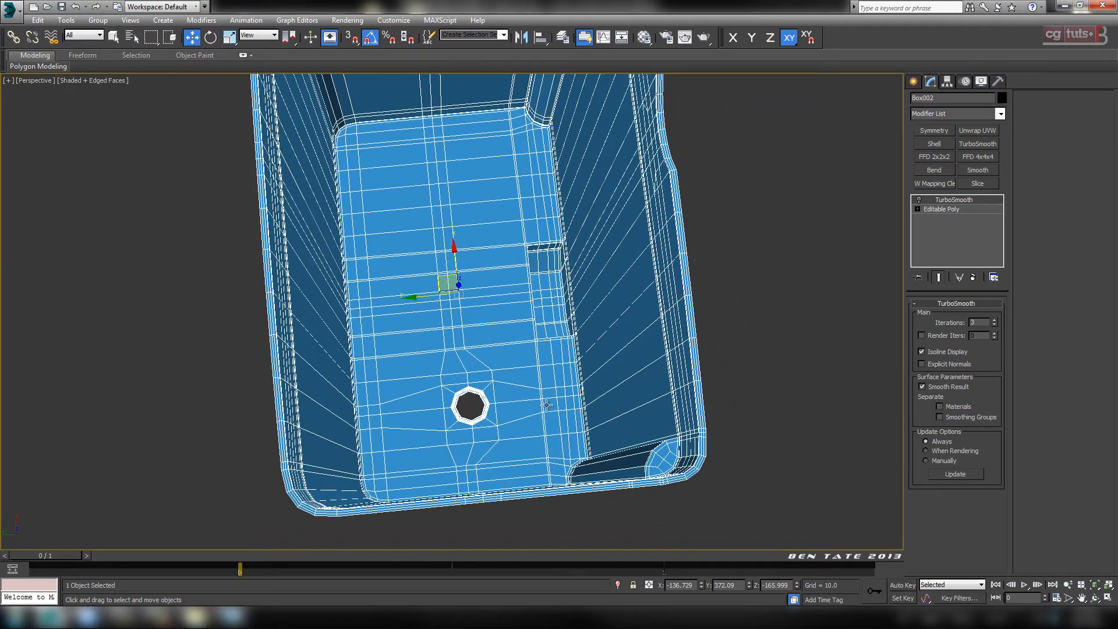
middle_click_drag(546, 405, 614, 222, "alt")
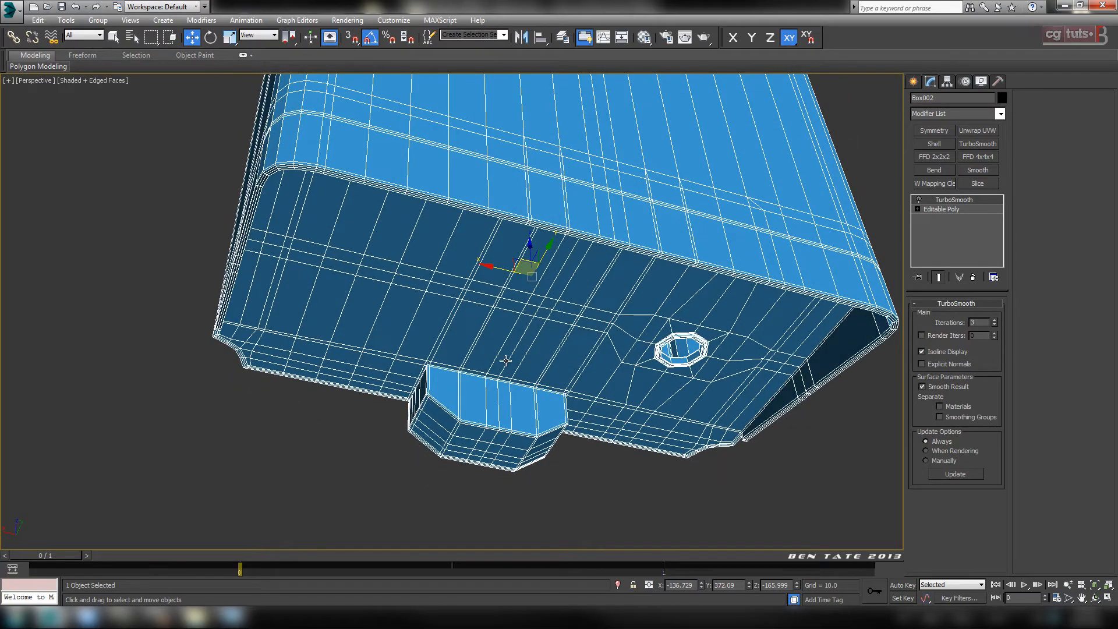
middle_click_drag(602, 345, 714, 293, "alt")
Step: Switch TurboSmooth back on, hide the edged faces, and unhide all the hidden objects
left_click(918, 199)
mouse_move(748, 222)
middle_mouse_down()
mouse_move(681, 226)
mouse_move(646, 277)
mouse_move(706, 302)
mouse_move(803, 284)
mouse_move(804, 244)
mouse_move(748, 250)
mouse_move(743, 200)
mouse_move(716, 291)
mouse_move(634, 334)
mouse_move(662, 269)
mouse_move(591, 295)
mouse_move(586, 310)
middle_mouse_up()
key("F4")
right_click(729, 239)
left_click(773, 192)
Step: Examine how the notch in the tank's floor meets the machine part beneath it, and return to the Editable Poly level
scroll(586, 310, "up", 5)
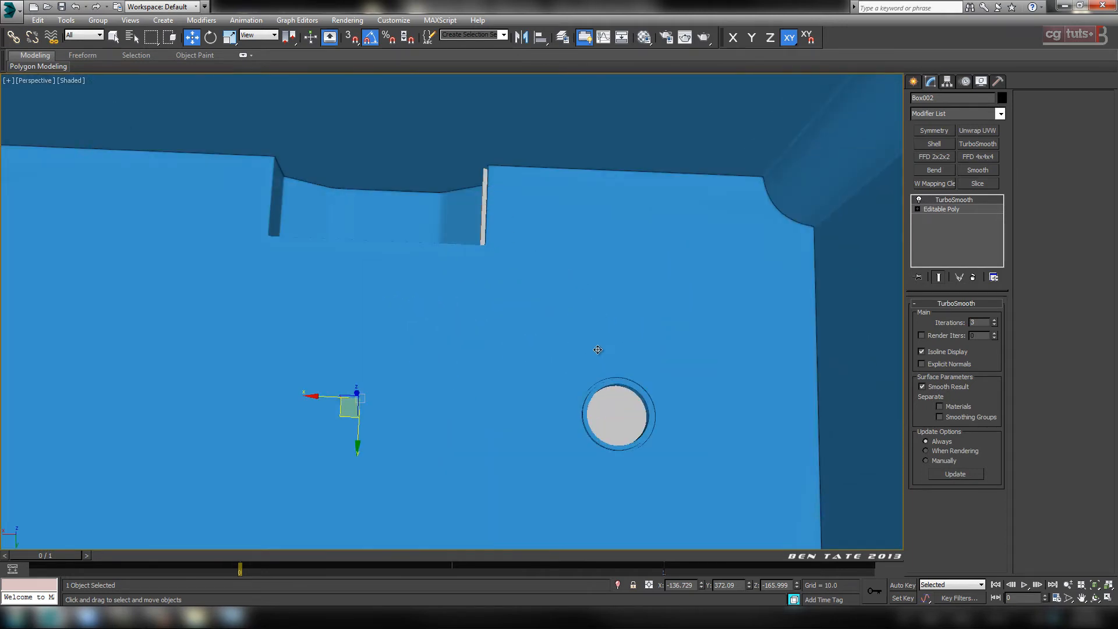
mouse_move(597, 349)
middle_mouse_down("alt")
mouse_move(474, 309)
mouse_move(543, 320)
mouse_move(644, 274)
mouse_move(584, 267)
mouse_move(631, 356)
mouse_move(609, 341)
middle_mouse_up("alt")
key("F4")
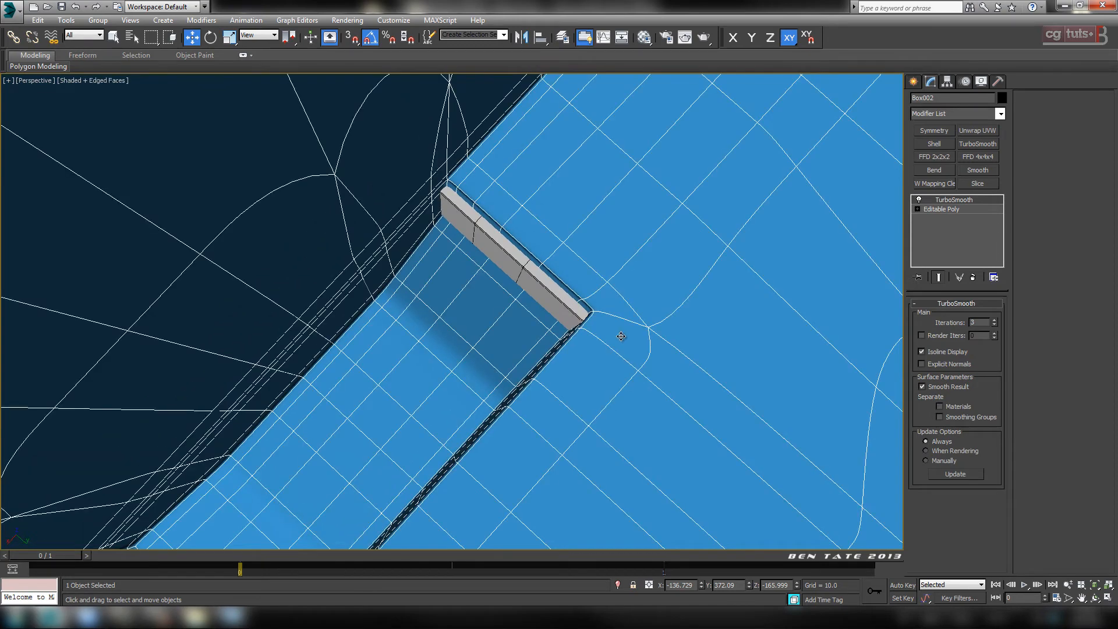
middle_click_drag(671, 367, 887, 337, "alt")
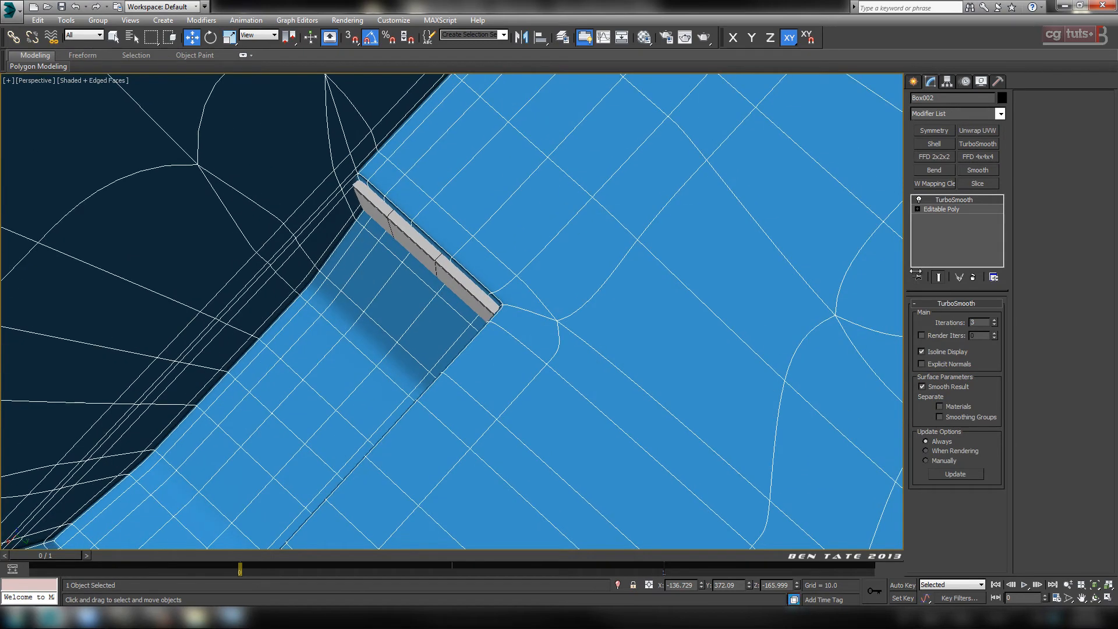
mouse_move(751, 288)
middle_mouse_down("alt")
mouse_move(860, 288)
mouse_move(752, 278)
middle_mouse_up("alt")
left_click(949, 211)
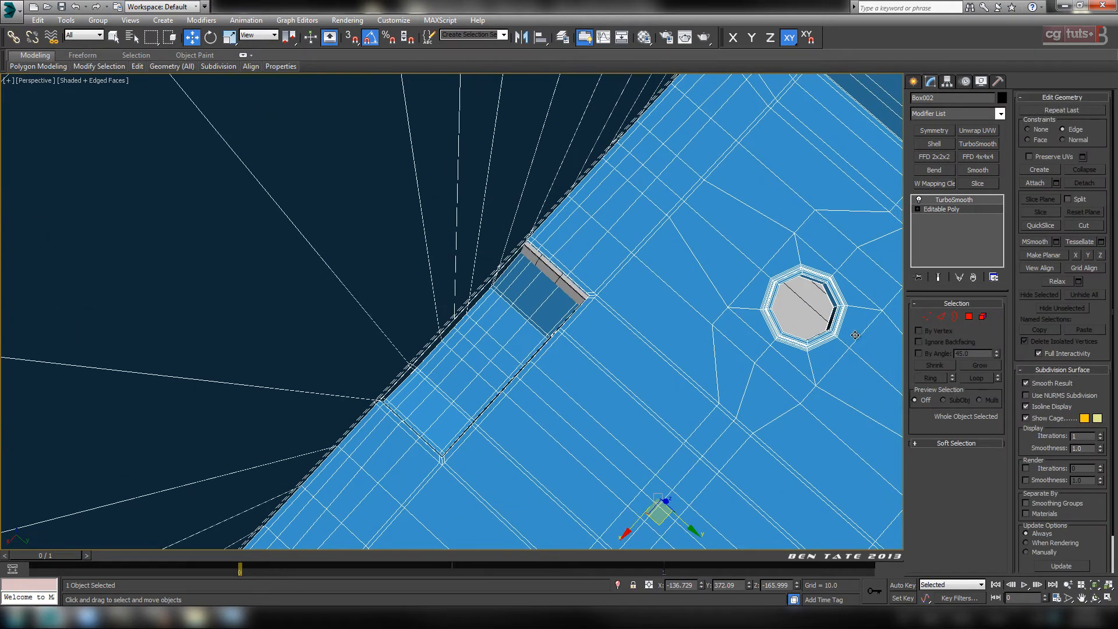
left_click(925, 316)
middle_click_drag(690, 345, 547, 365)
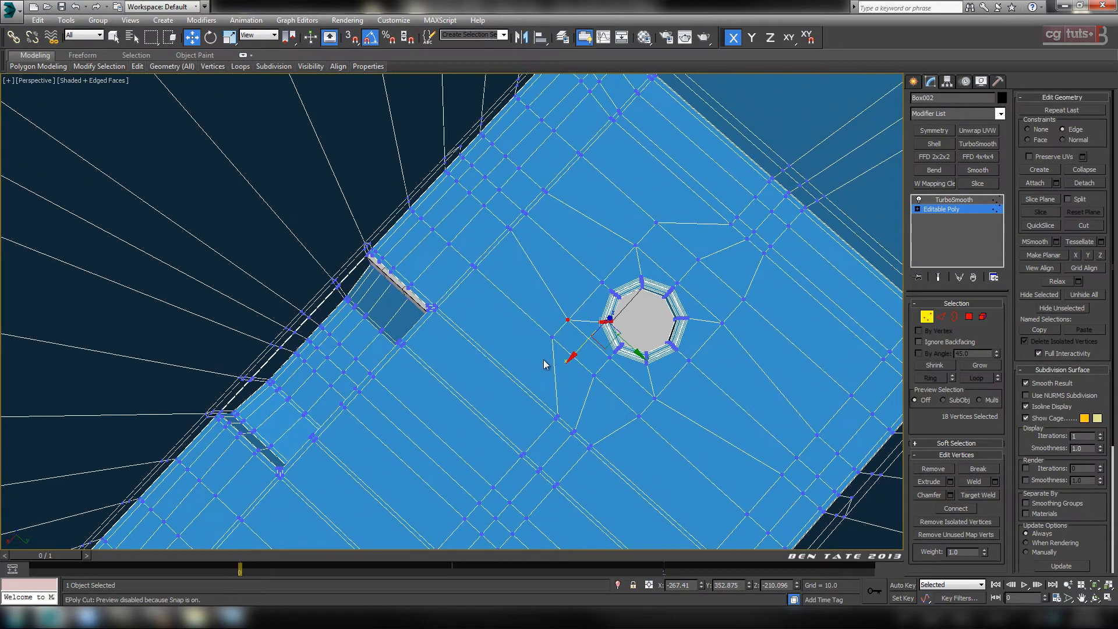
key("alt+w")
middle_click(740, 256)
key("alt+w")
middle_click_drag(775, 342, 764, 337)
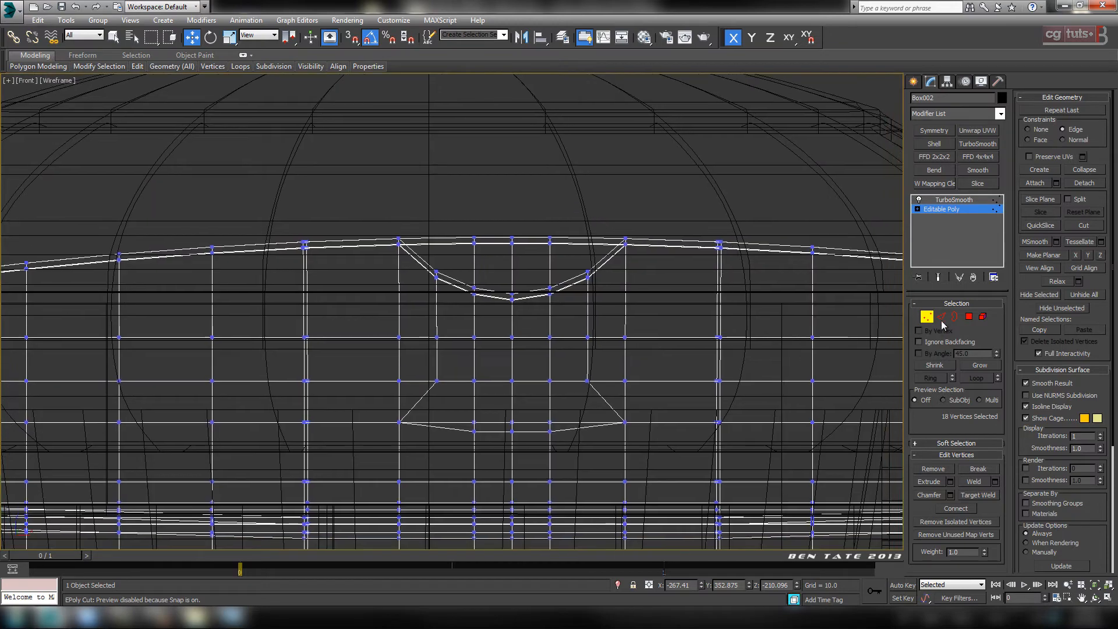
left_click(929, 318)
Step: Isolate the water tank together with the machine body by hiding all unselected objects
key("alt+w")
mouse_move(765, 388)
middle_mouse_down("alt")
mouse_move(779, 404)
mouse_move(772, 425)
mouse_move(728, 381)
mouse_move(749, 387)
middle_mouse_up("alt")
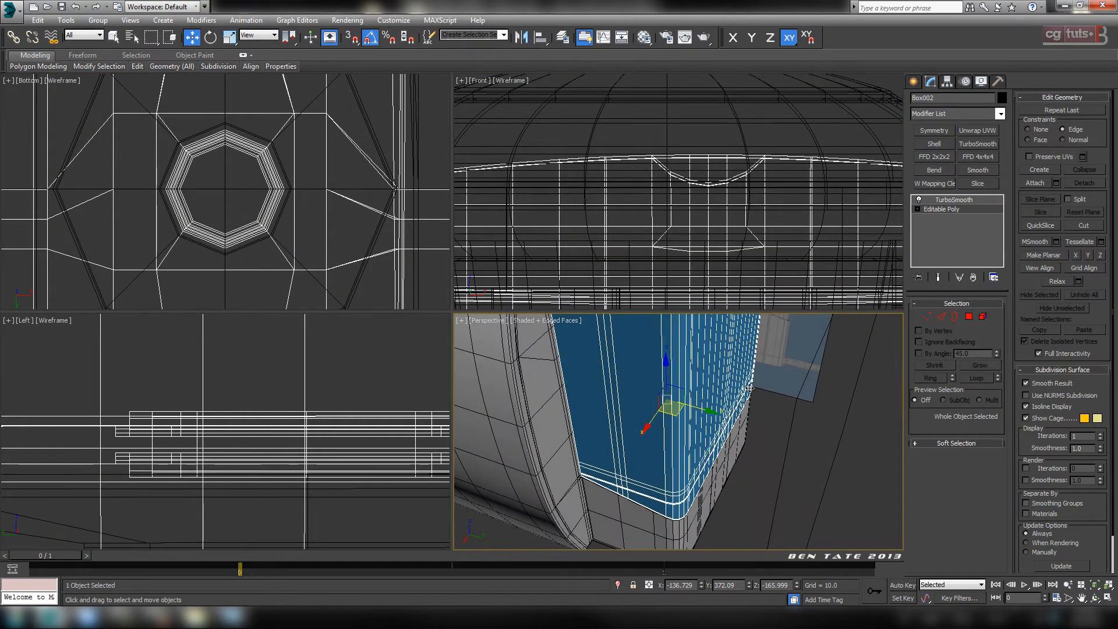
left_click(722, 477, "ctrl")
right_click(771, 430)
left_click(807, 387)
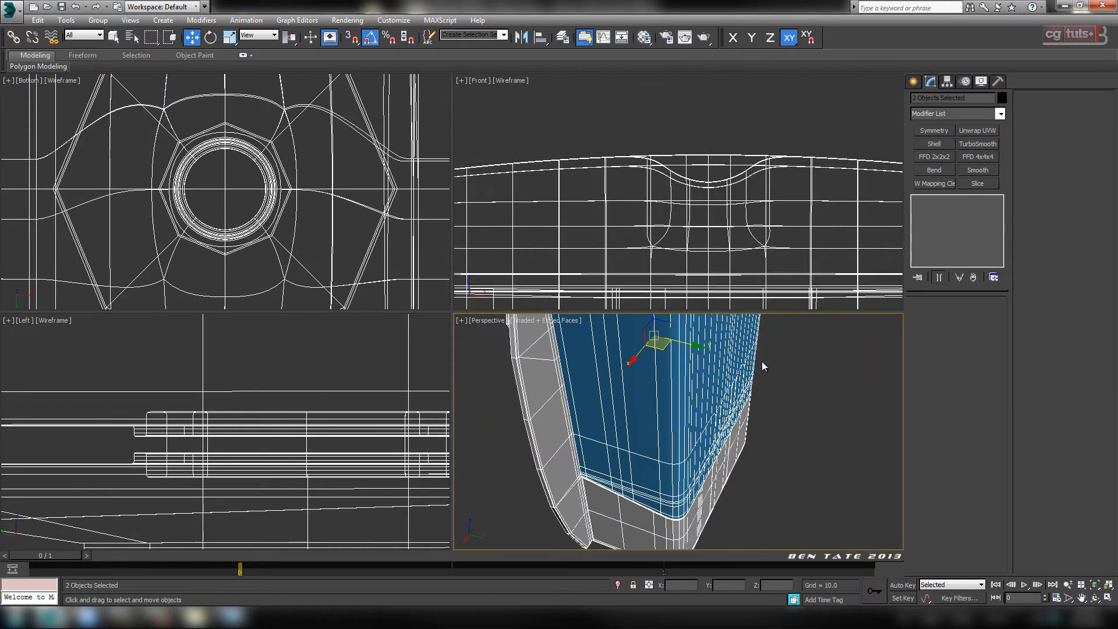
Step: Select only the water tank and switch off its TurboSmooth, working on the notch in the front view
left_click(735, 223)
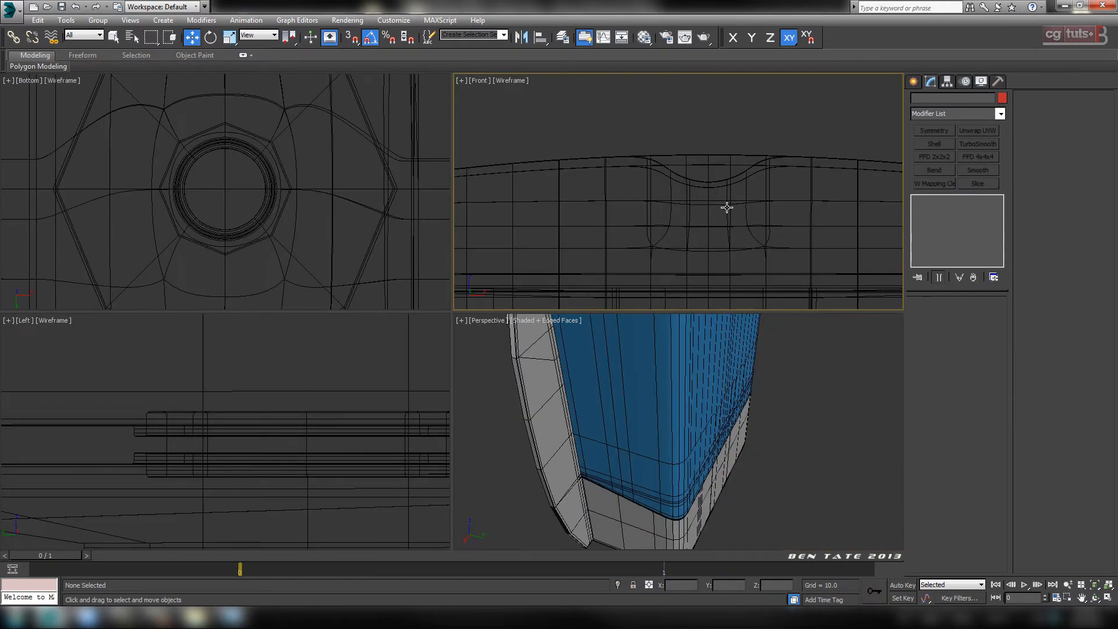
left_click(738, 284)
key("alt+w")
scroll(598, 285, "down", 4)
middle_click_drag(593, 323, 573, 125)
middle_click_drag(593, 351, 557, 78)
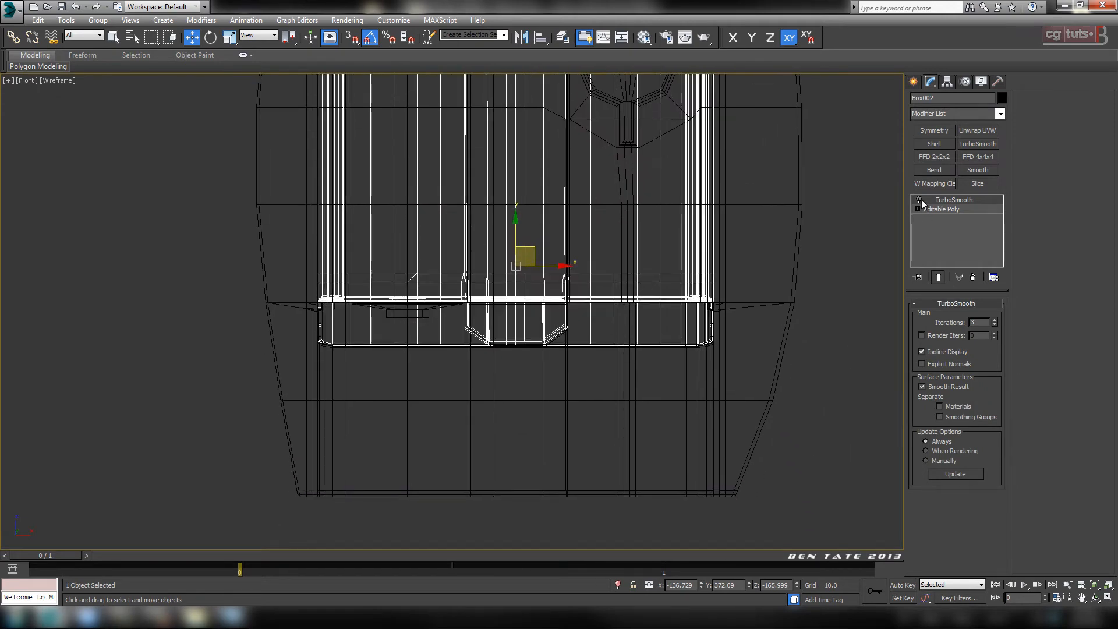
scroll(563, 315, "up", 8)
mouse_move(563, 315)
middle_mouse_down()
mouse_move(558, 330)
mouse_move(594, 335)
mouse_move(546, 299)
mouse_move(536, 319)
mouse_move(547, 370)
mouse_move(541, 332)
mouse_move(559, 331)
mouse_move(568, 312)
mouse_move(580, 324)
middle_mouse_up()
scroll(594, 334, "up", 3)
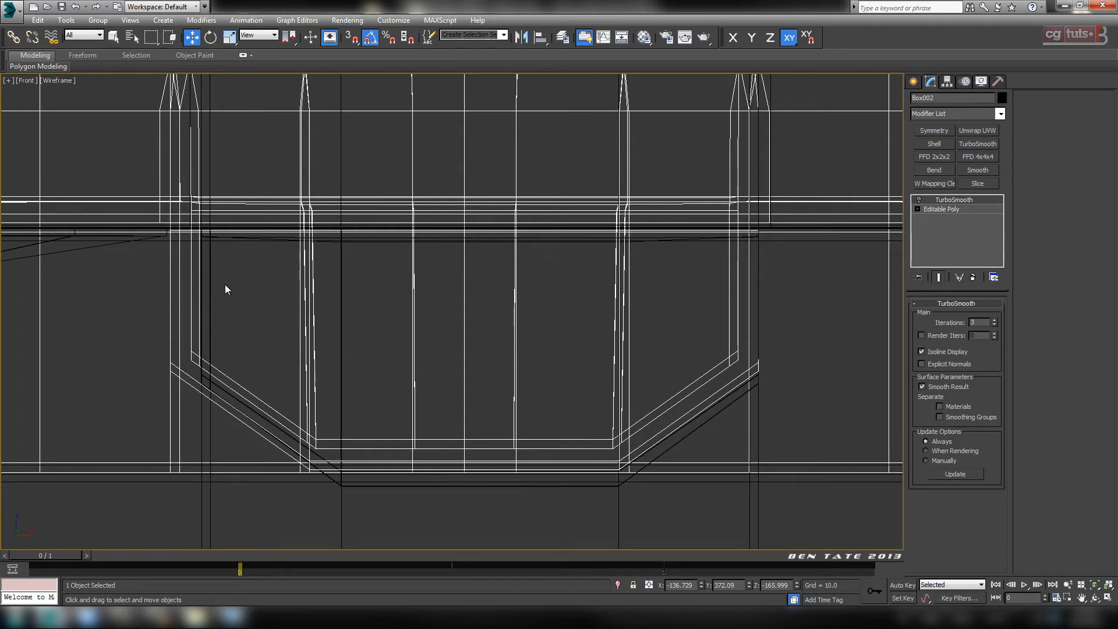
Step: At vertex level in the front view, select the vertices along the left side of the tank's notch
left_click(937, 212)
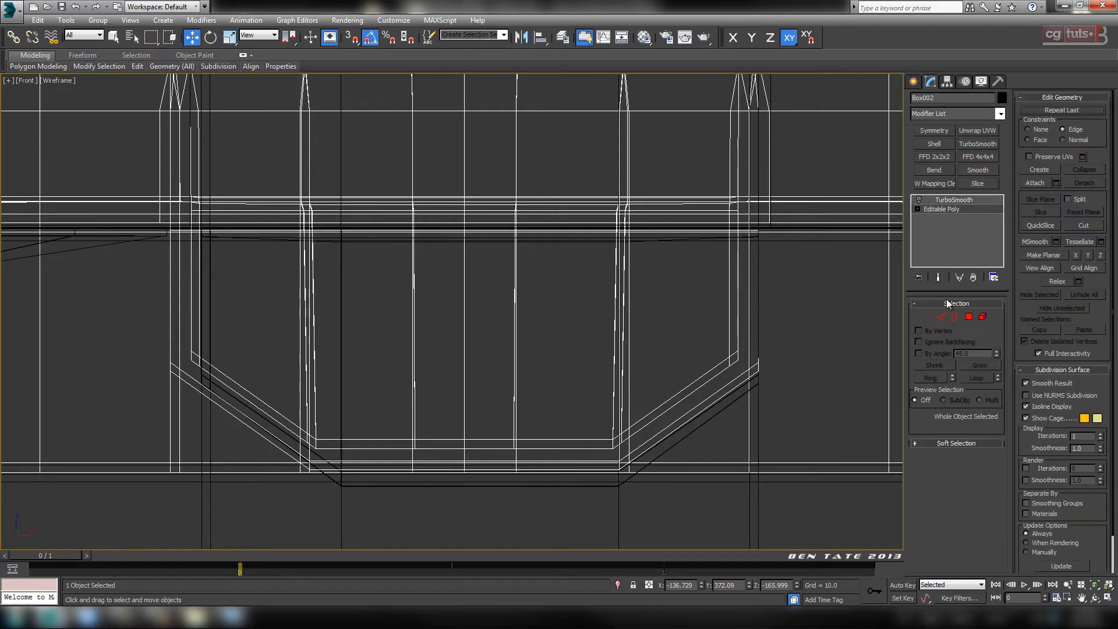
left_click(926, 316)
middle_click_drag(517, 263, 654, 270)
scroll(711, 253, "down", 2)
middle_click_drag(744, 262, 648, 288)
scroll(689, 245, "down", 3)
scroll(600, 285, "up", 2)
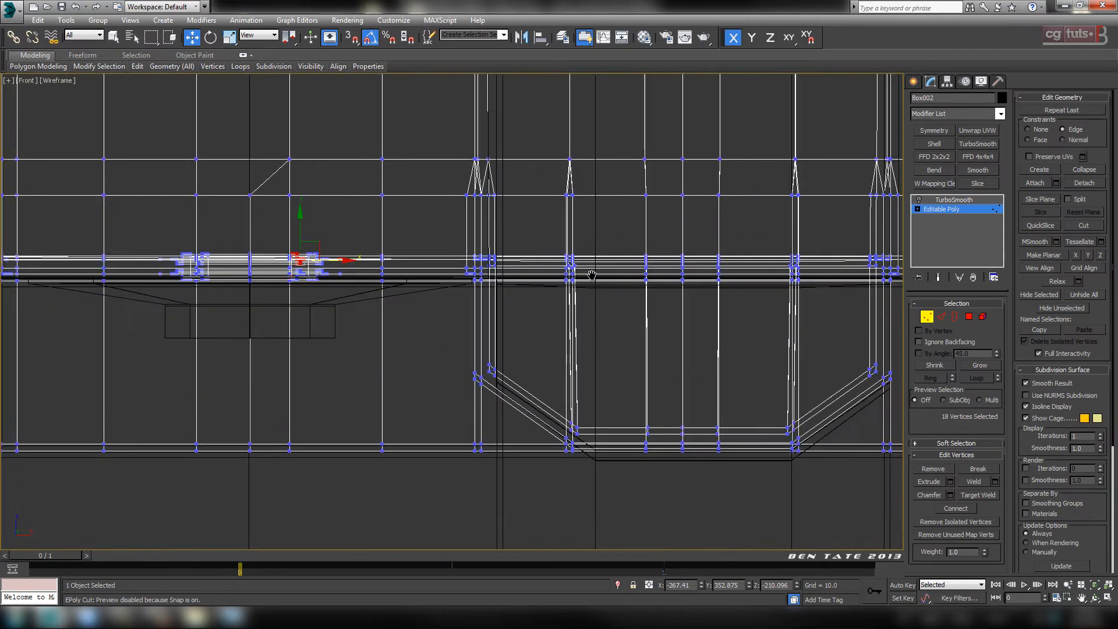
middle_click_drag(588, 268, 595, 282)
scroll(582, 268, "down", 8)
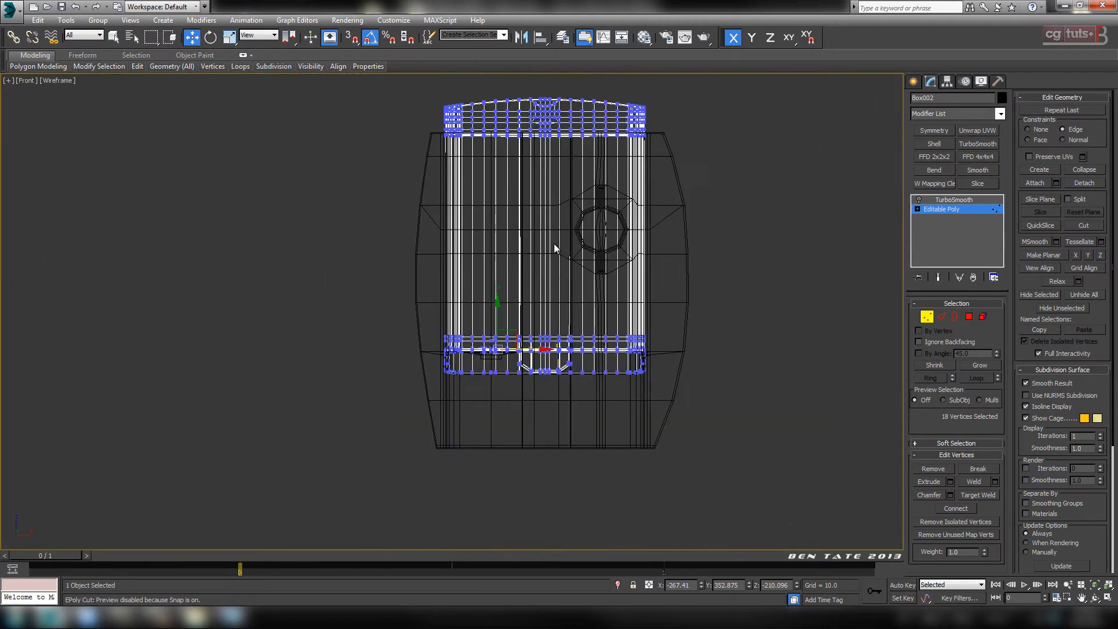
mouse_move(520, 158)
middle_mouse_down()
mouse_move(517, 203)
mouse_move(529, 144)
middle_mouse_up()
scroll(501, 275, "up", 3)
scroll(487, 272, "up", 3)
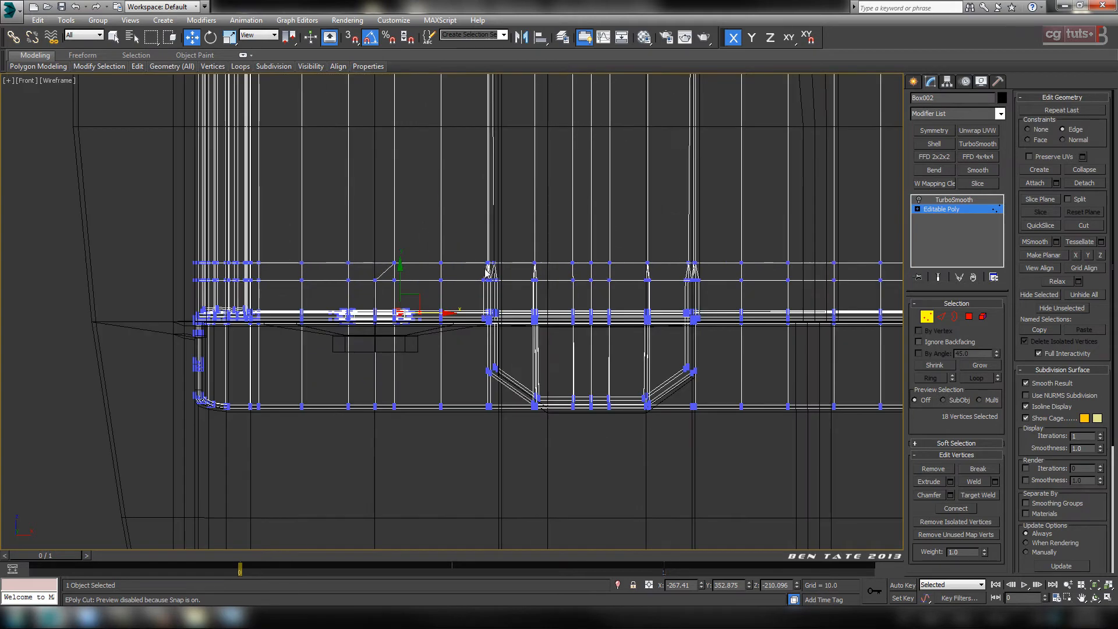
middle_click_drag(487, 273, 517, 185)
scroll(514, 209, "up", 4)
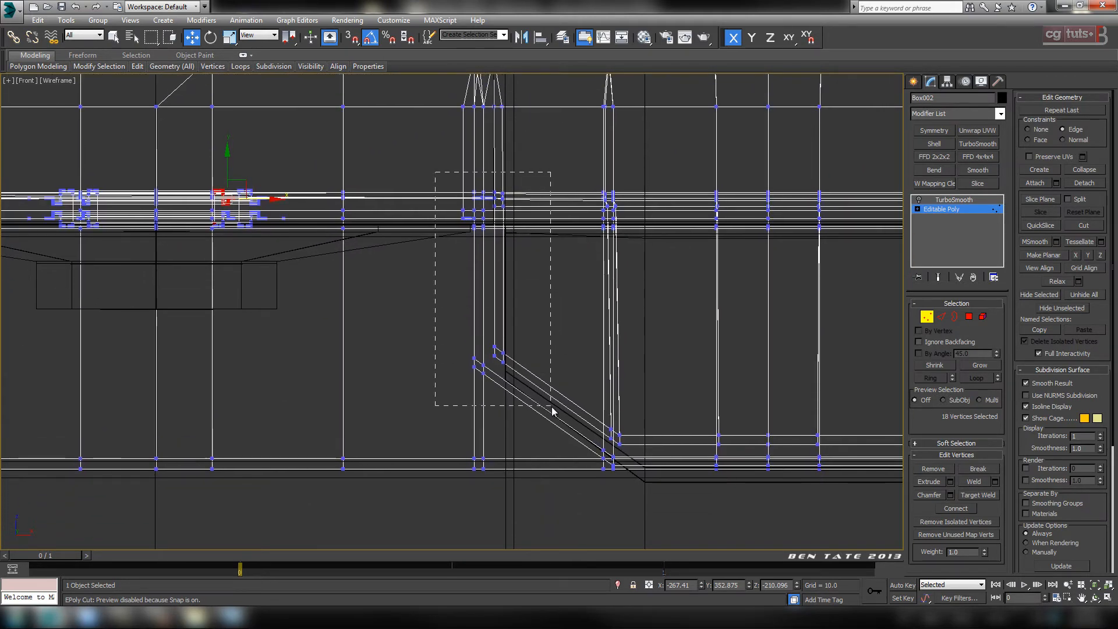
Step: Extend the vertex selection to the notch's lower-left corner and deselect the vertices elsewhere on the tank's floor and far wall
middle_click_drag(712, 419, 568, 315)
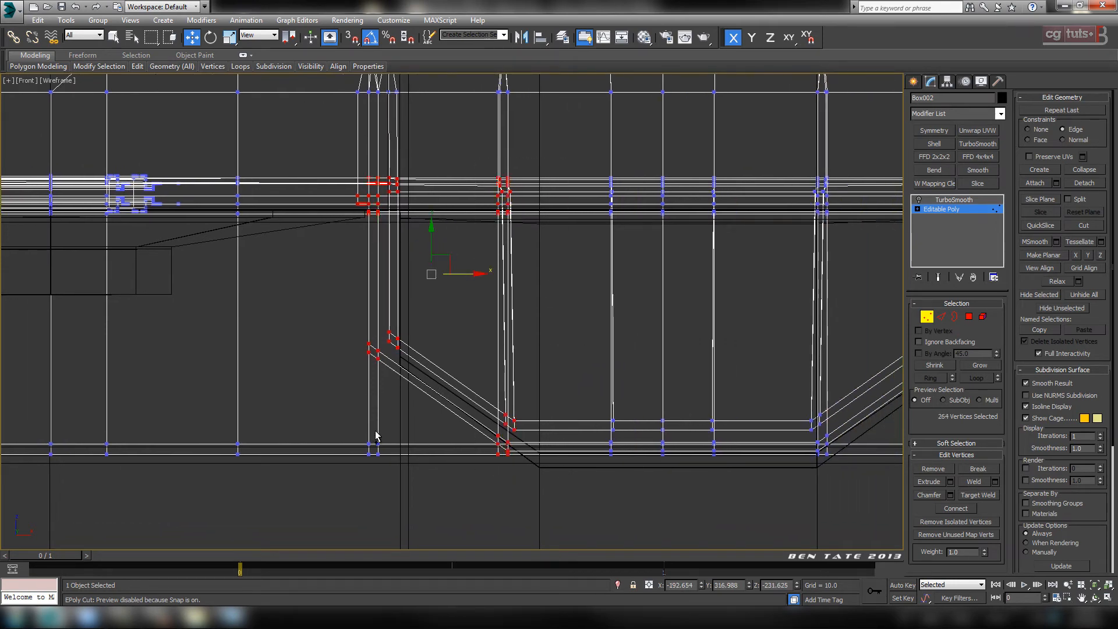
key("alt+w")
key("alt+w")
scroll(688, 421, "up", 4)
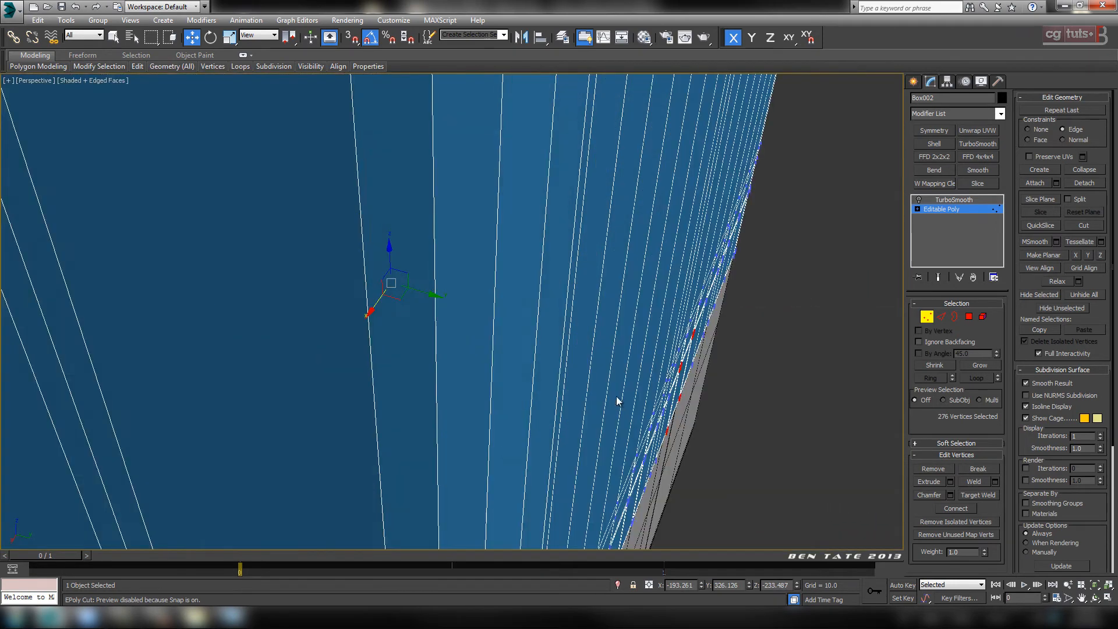
middle_click_drag(615, 396, 547, 386, "alt")
middle_click_drag(575, 278, 546, 283, "alt")
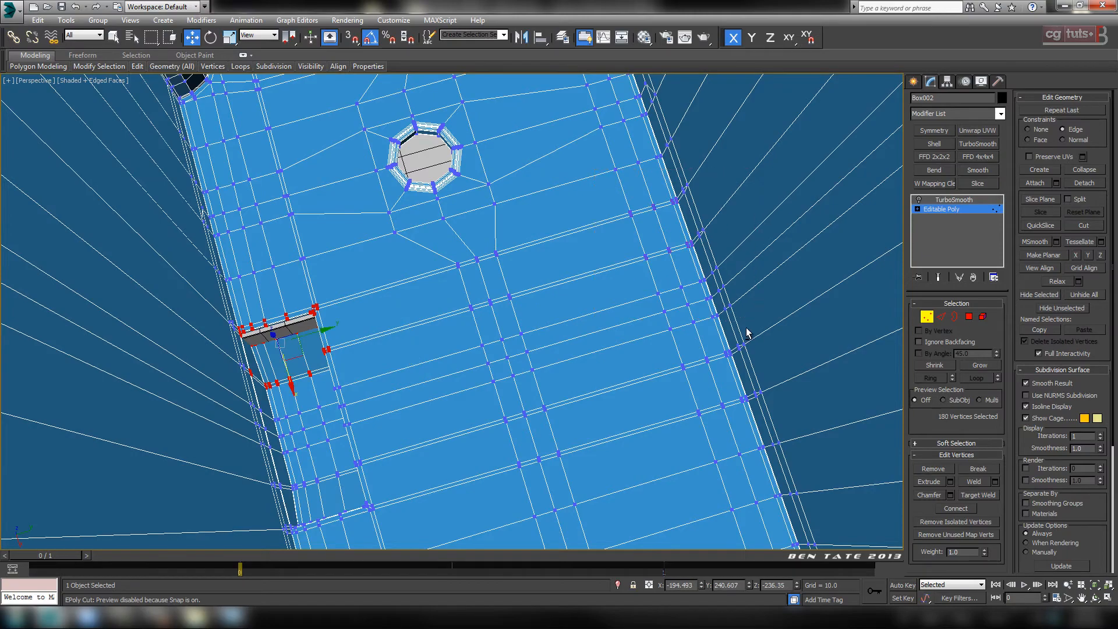
mouse_move(746, 327)
middle_mouse_down("alt")
mouse_move(651, 292)
mouse_move(471, 330)
mouse_move(392, 316)
mouse_move(392, 299)
mouse_move(455, 333)
mouse_move(512, 295)
mouse_move(502, 328)
middle_mouse_up("alt")
Step: Add the supporting vertices above the notch's side to the selection and set the constraint to None
key("F3")
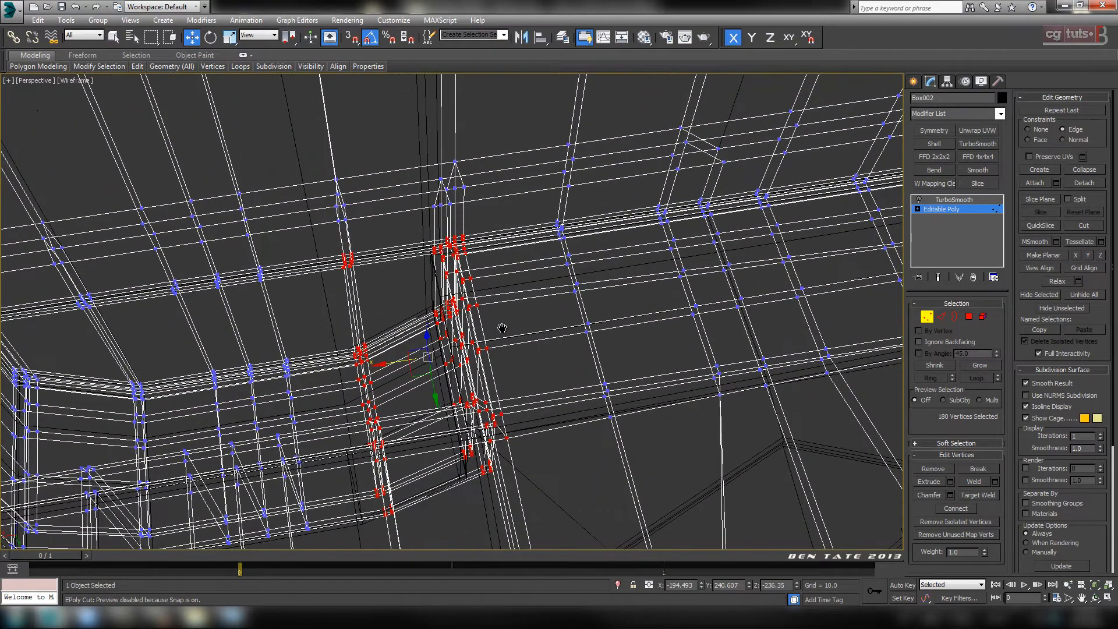
key("F3")
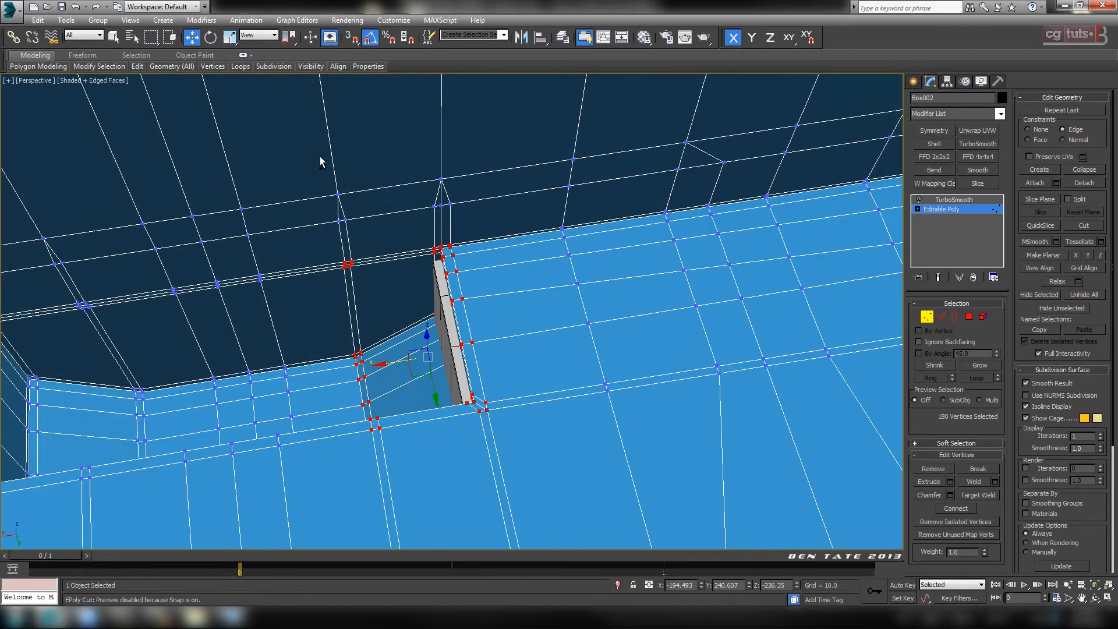
left_click_drag(469, 241, 470, 241, "ctrl")
middle_click_drag(494, 282, 623, 289)
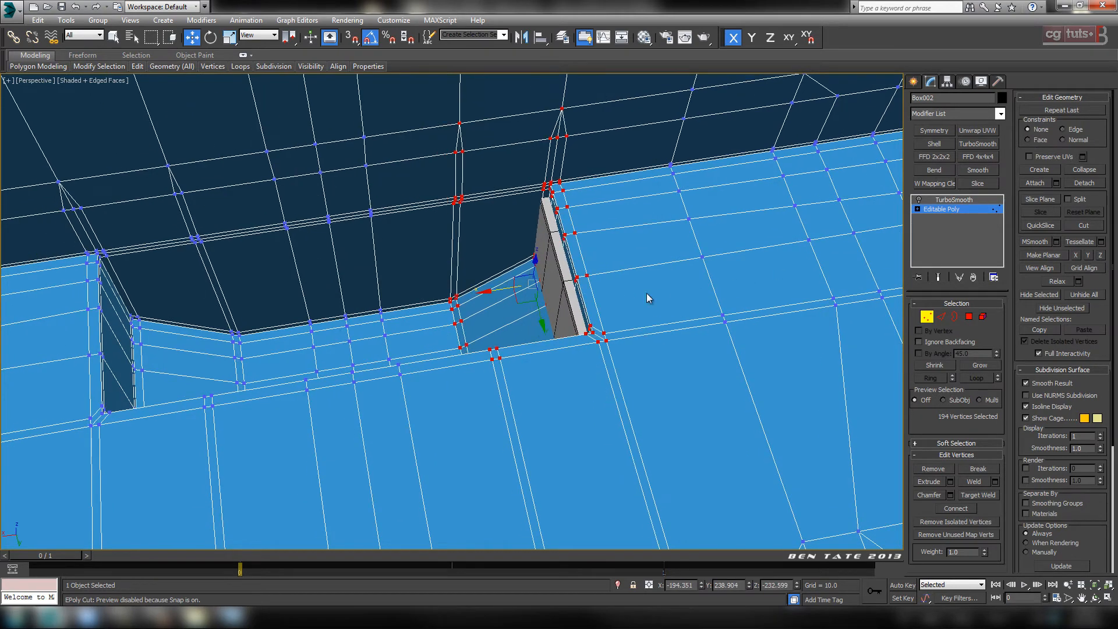
Step: Move the selected notch vertices along X until the notch's left side lines up with the machine body in the front view
left_click_drag(499, 290, 483, 292)
middle_click_drag(535, 346, 649, 370)
key("alt+w")
middle_click(715, 232)
key("alt+w")
middle_click_drag(532, 308, 482, 280)
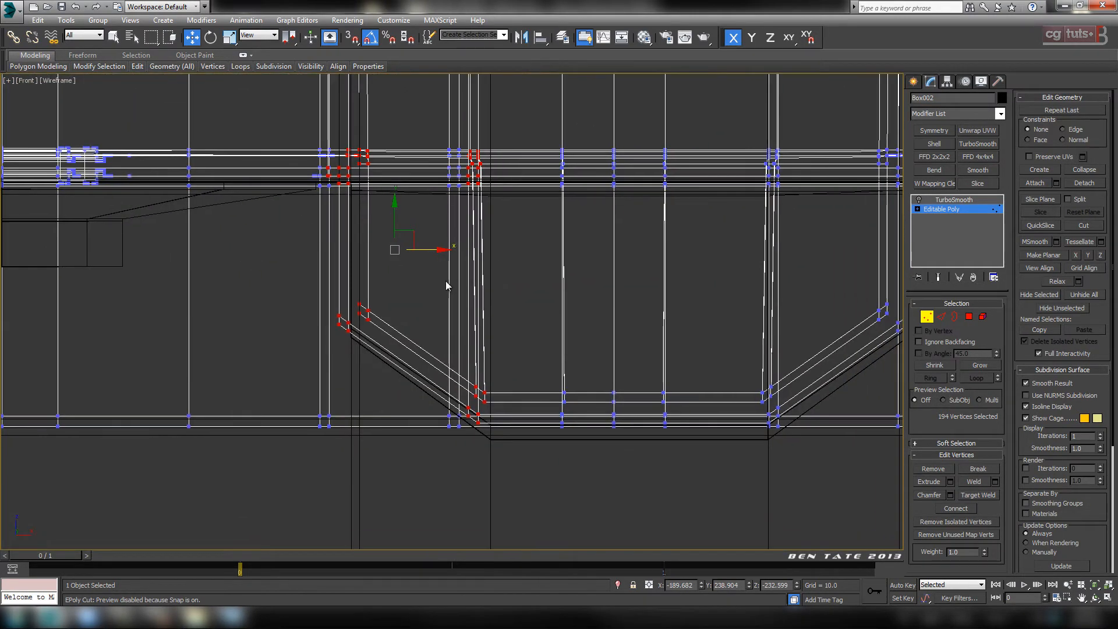
left_click_drag(423, 250, 437, 251)
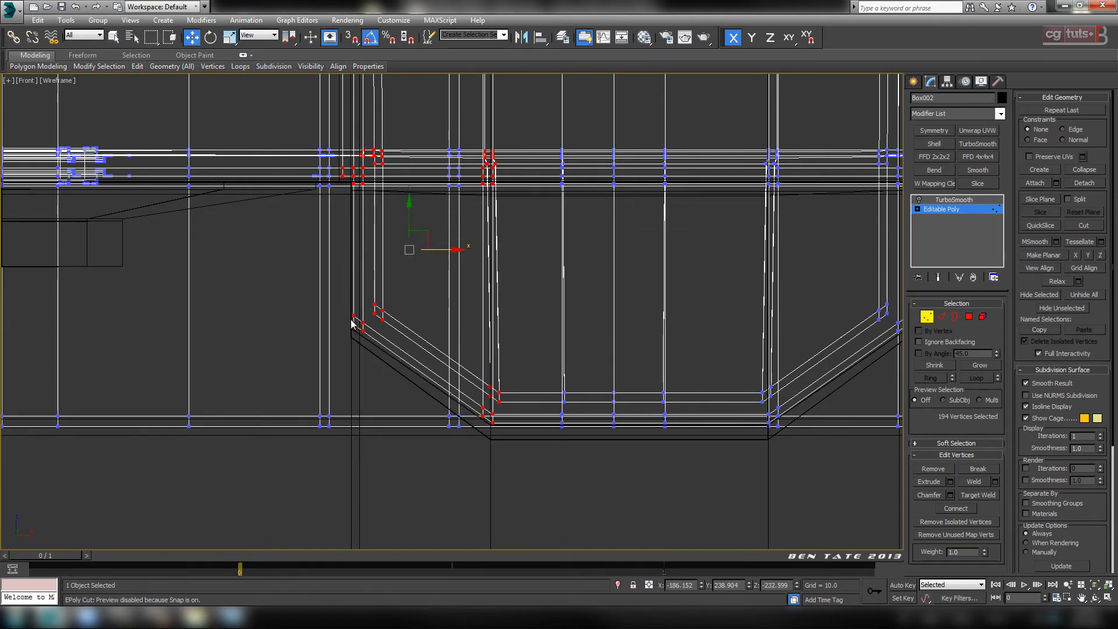
left_click_drag(445, 249, 446, 251)
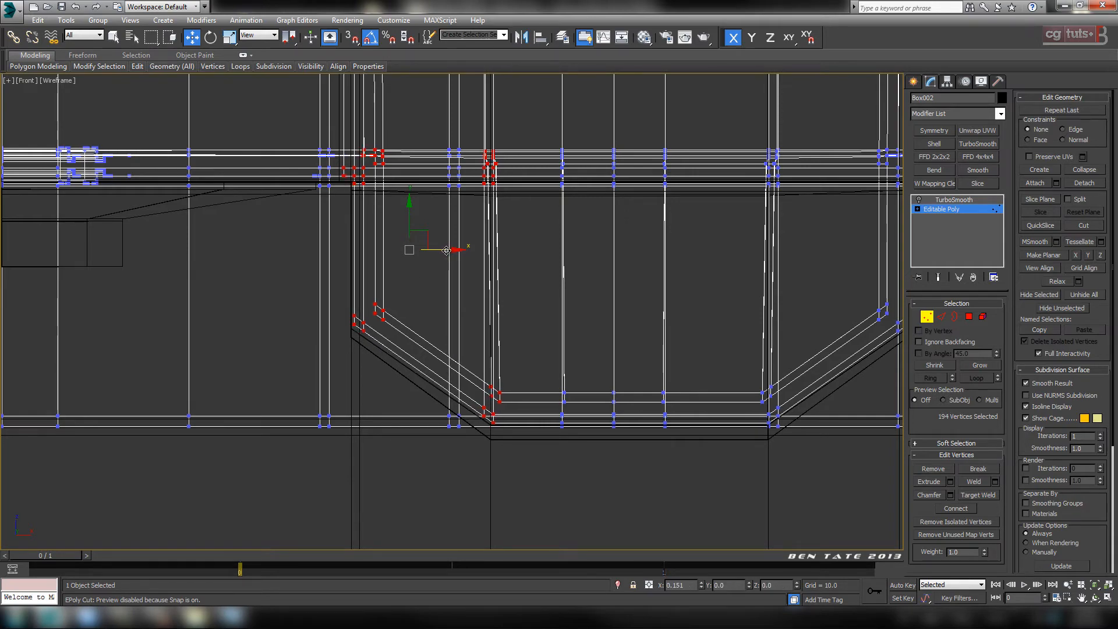
Step: Check the moved side of the notch in perspective, leave vertex level, and switch the tank's TurboSmooth back on
middle_click_drag(703, 280, 514, 287)
key("alt+w")
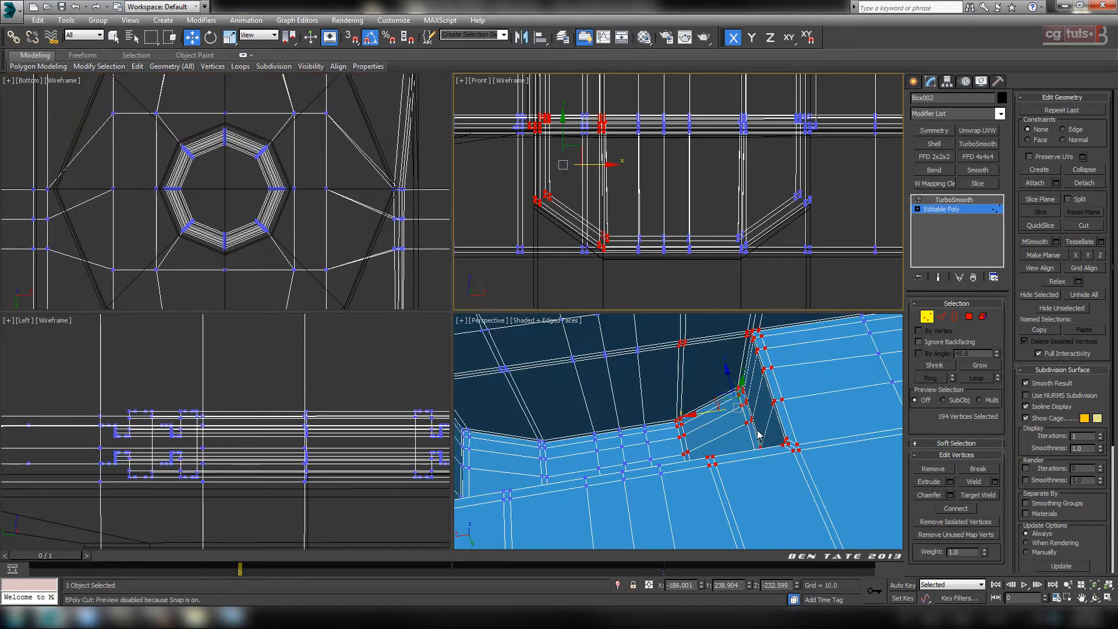
right_click(758, 433)
key("alt+w")
middle_click_drag(624, 397, 776, 386, "alt")
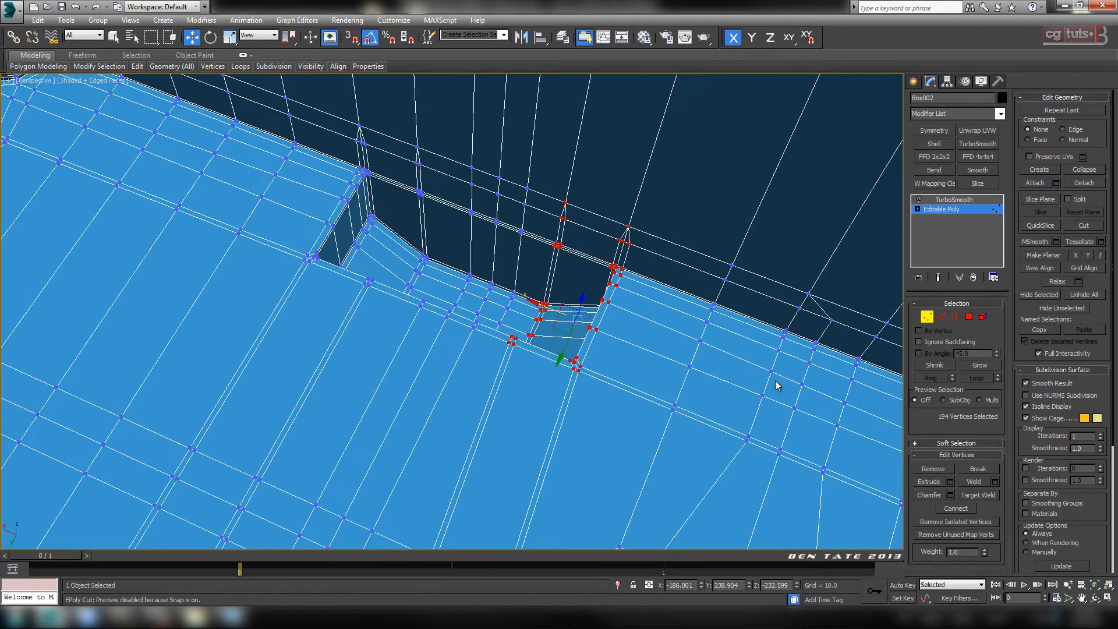
left_click(926, 316)
left_click(953, 199)
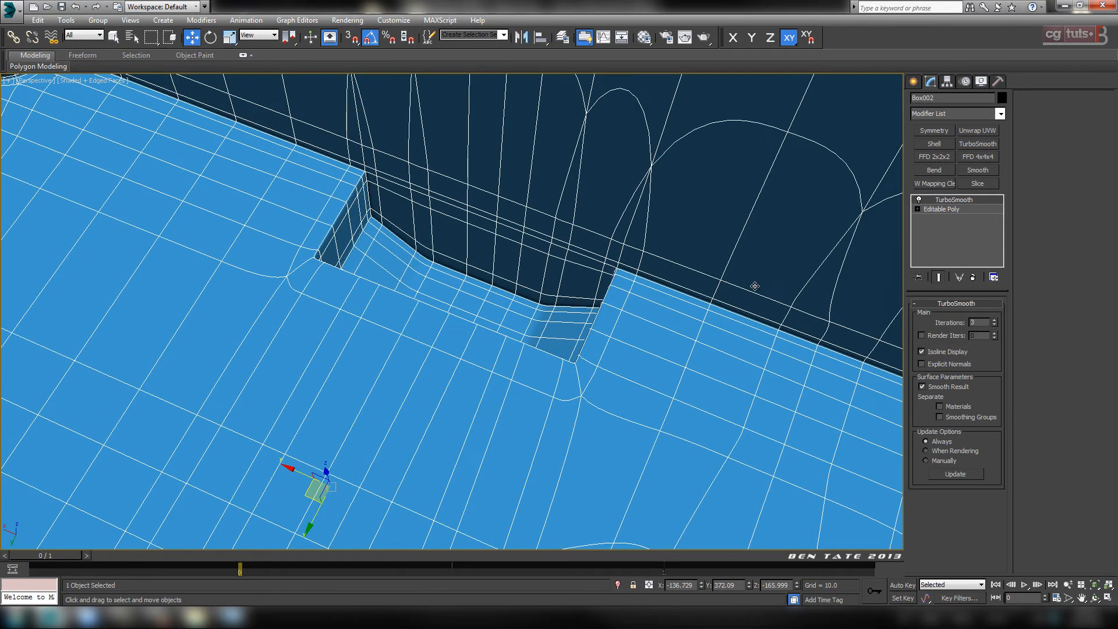
Step: Hide the edged faces and examine how the smoothed tank's notch and rim fit the machine body from several angles
key("F4")
mouse_move(704, 344)
middle_mouse_down("alt")
mouse_move(723, 322)
mouse_move(736, 352)
middle_mouse_up("alt")
mouse_move(663, 244)
middle_mouse_down()
mouse_move(687, 404)
mouse_move(691, 379)
mouse_move(830, 373)
mouse_move(861, 318)
middle_mouse_up()
scroll(691, 379, "down", 10)
middle_click_drag(739, 353, 760, 290, "alt")
scroll(727, 328, "up", 5)
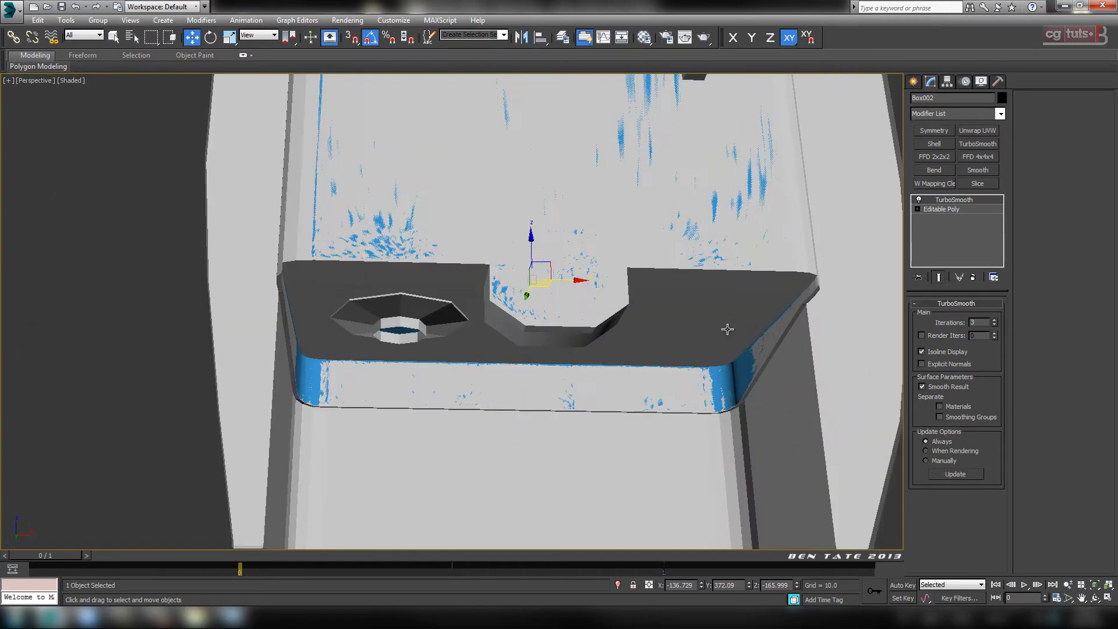
middle_click_drag(727, 329, 674, 333, "alt")
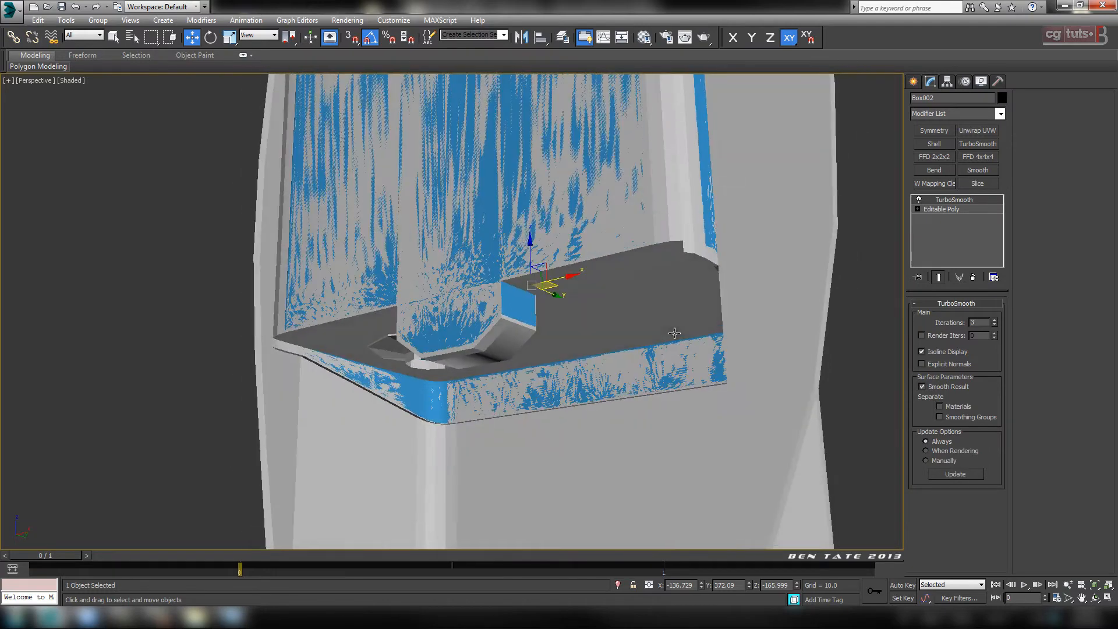
Step: Apply TurboSmooth to the machine body with 2 iterations and Isoline Display enabled
left_click(797, 277)
left_click(977, 144)
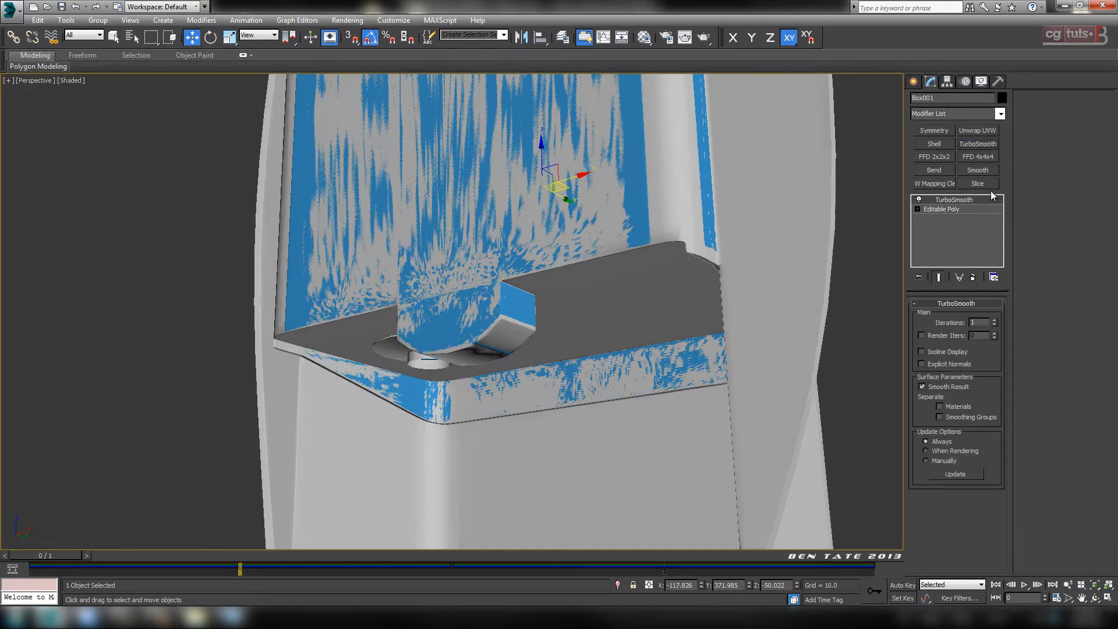
left_click(994, 320)
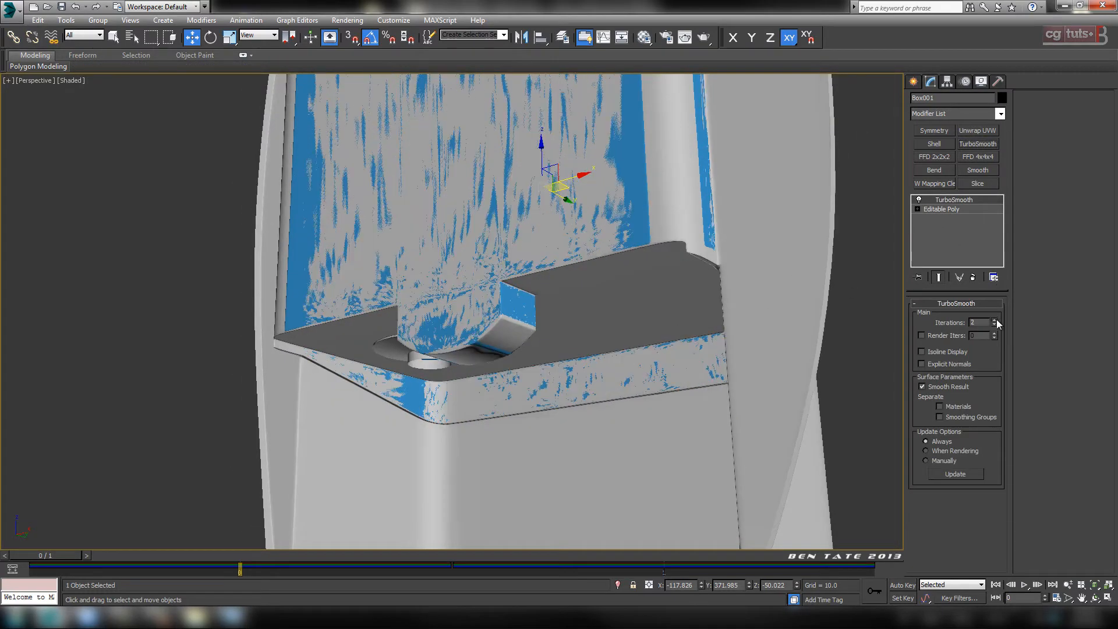
left_click(931, 336)
left_click(927, 351)
Step: Examine where the smoothed tank notch overlaps the machine body, comparing the view with and without edged faces
key("F4")
mouse_move(641, 317)
middle_mouse_down()
mouse_move(719, 324)
mouse_move(708, 332)
mouse_move(759, 311)
mouse_move(682, 334)
mouse_move(708, 317)
mouse_move(674, 320)
mouse_move(661, 342)
mouse_move(621, 332)
mouse_move(643, 329)
middle_mouse_up()
scroll(710, 323, "up", 4)
scroll(635, 337, "up", 5)
scroll(622, 331, "down", 5)
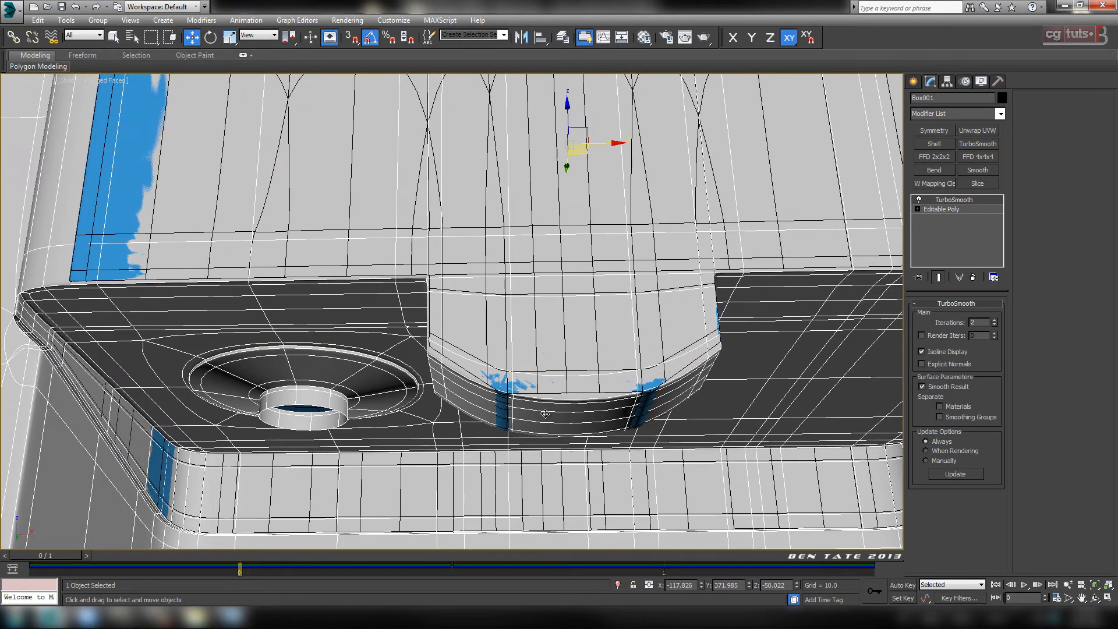
key("F3")
key("F3")
key("F4")
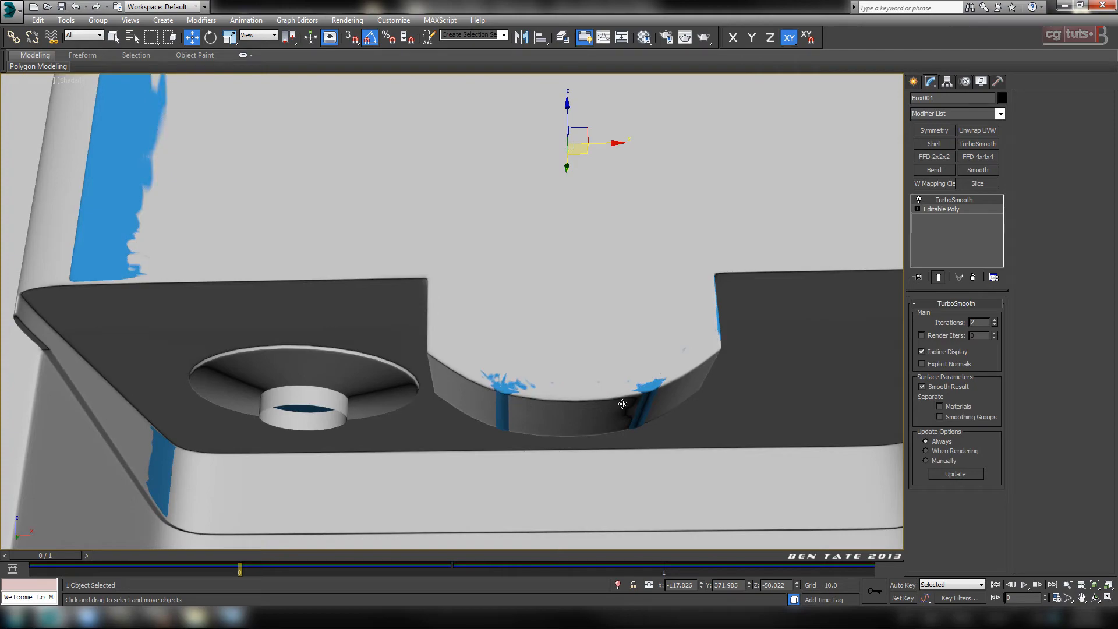
key("F4")
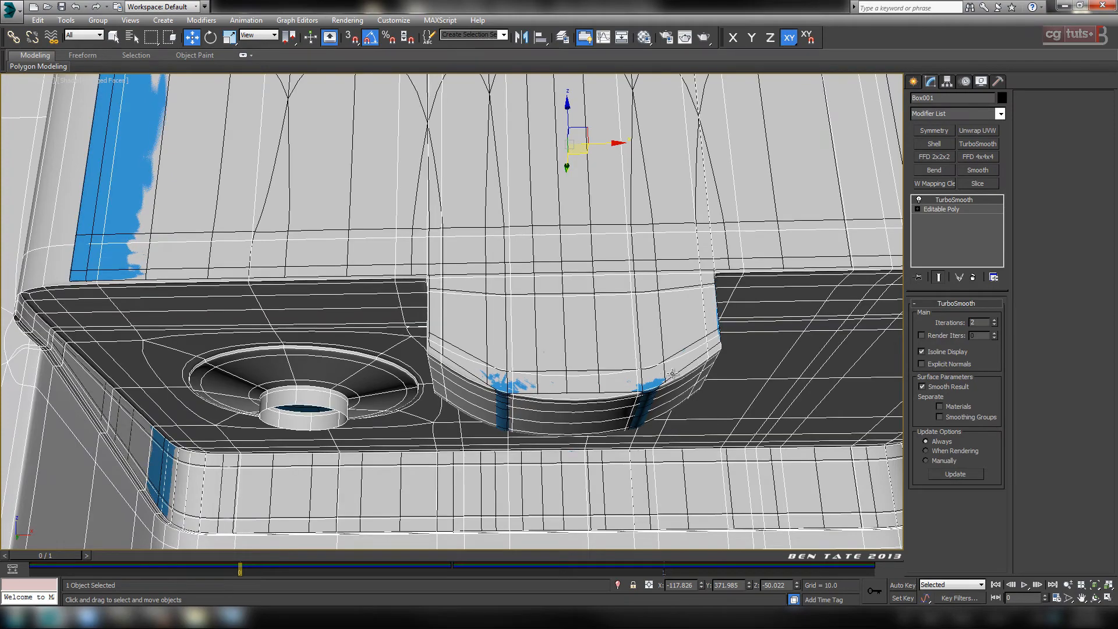
middle_click_drag(683, 416, 638, 389, "alt")
scroll(632, 335, "up", 5)
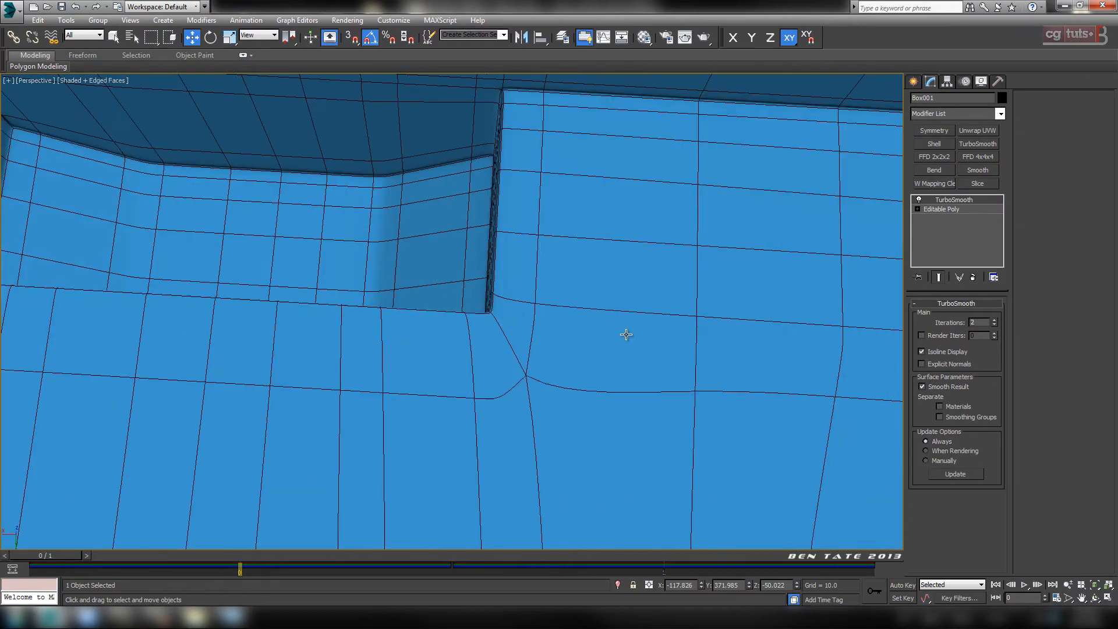
middle_click_drag(625, 333, 735, 369)
Step: On the water tank's editable poly, select the two support edge loops beside the notch's curved corners and remove them
left_click(939, 210)
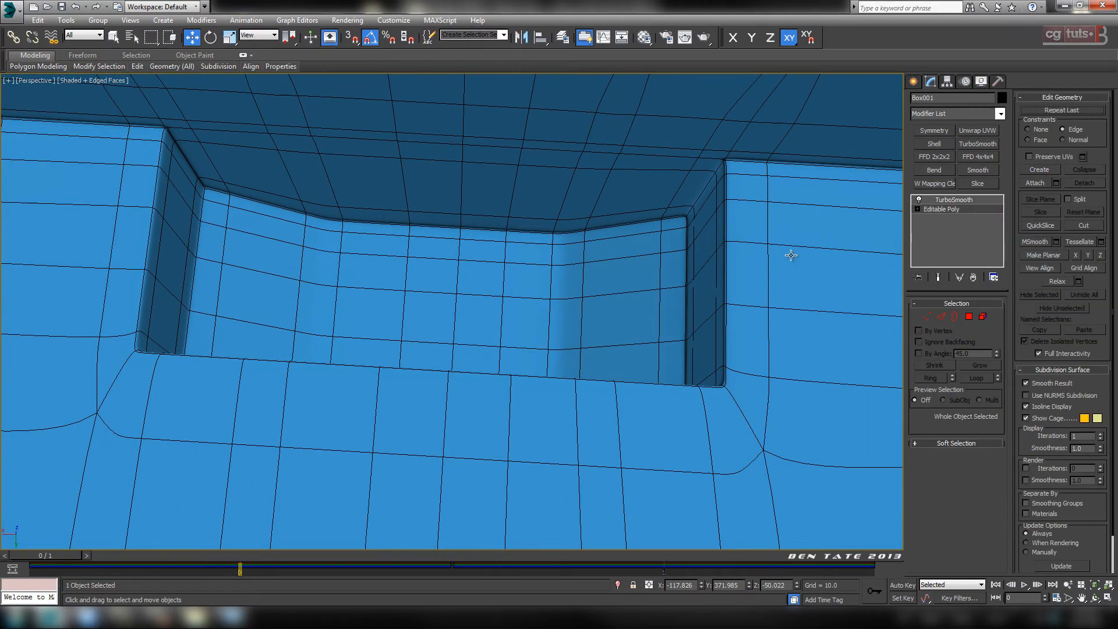
left_click(795, 256)
left_click(933, 208)
middle_click_drag(783, 275, 910, 319, "alt")
left_click(941, 316)
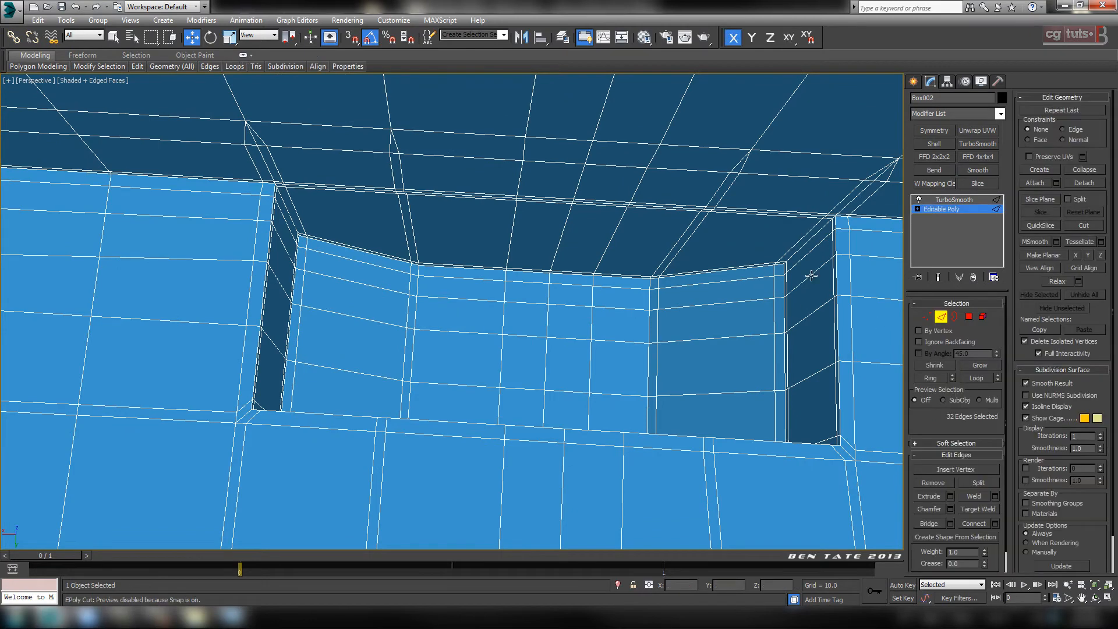
middle_click_drag(705, 312, 715, 307, "alt")
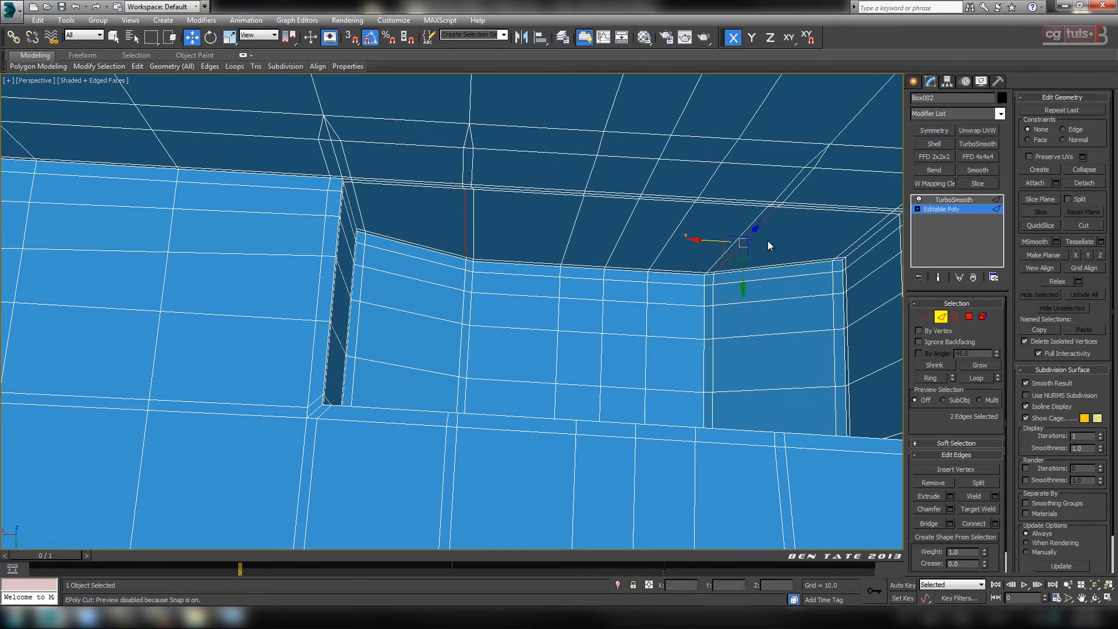
middle_click_drag(776, 263, 676, 267)
scroll(666, 322, "down", 3)
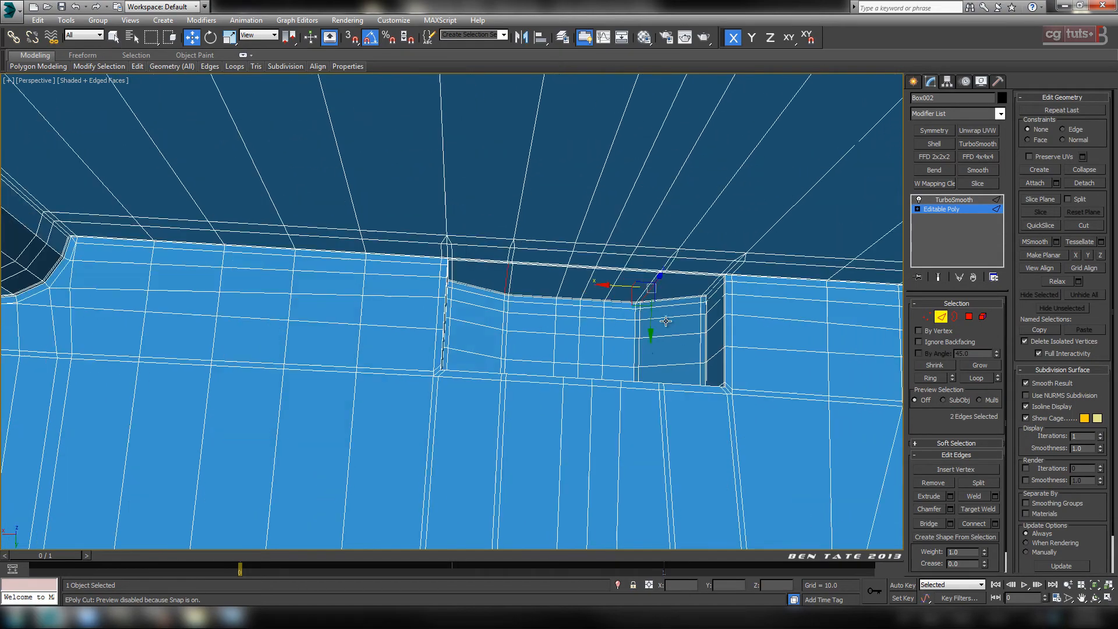
middle_click_drag(670, 371, 601, 189)
scroll(598, 258, "down", 4)
middle_click_drag(605, 306, 574, 356)
left_click(983, 379)
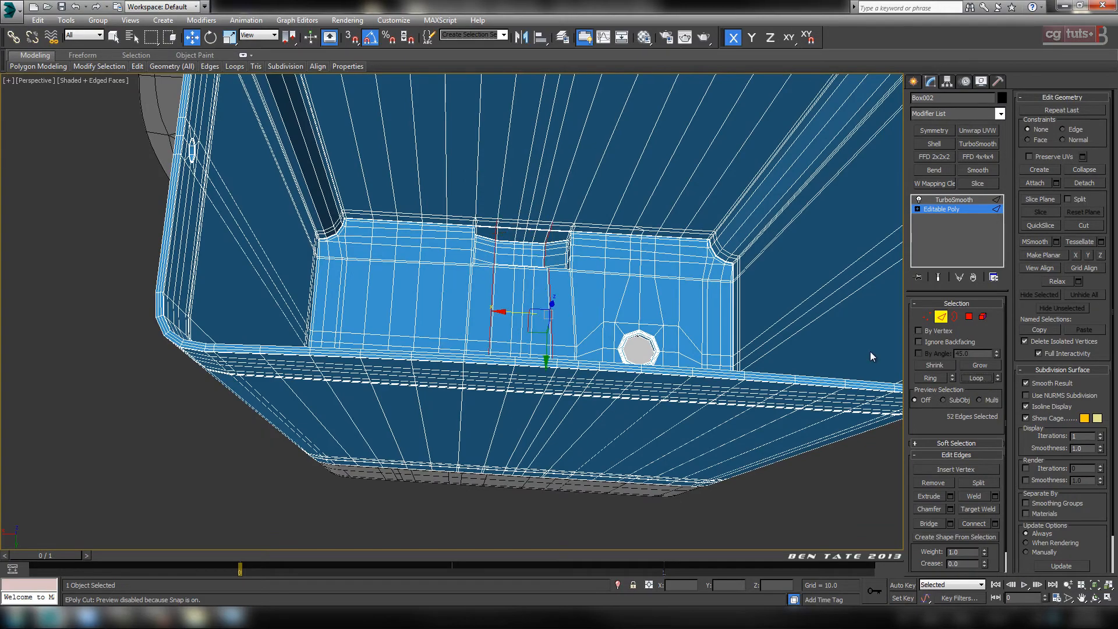
scroll(736, 271, "up", 3)
scroll(640, 271, "up", 3)
scroll(641, 274, "up", 2)
middle_click_drag(641, 274, 719, 302)
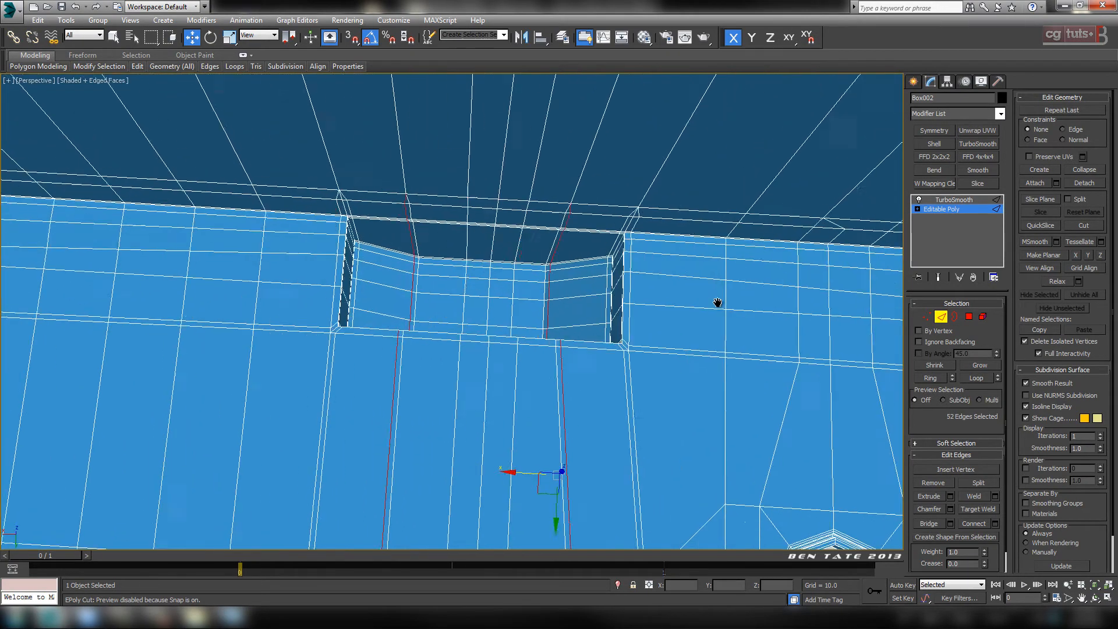
scroll(616, 295, "up", 4)
middle_click_drag(616, 294, 668, 310)
scroll(731, 339, "down", 3)
Step: Leave edge level and examine the tank's TurboSmooth result around the notch from the front and from below
key("alt+w")
right_click(711, 247)
key("alt+w")
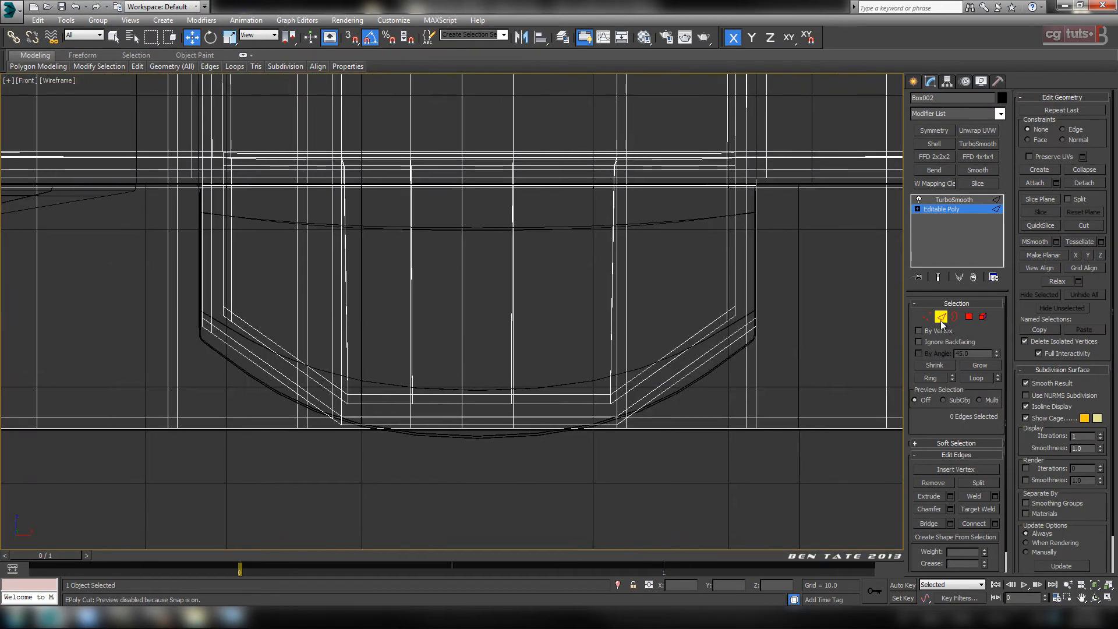
left_click(941, 321)
middle_click_drag(791, 320, 797, 317)
left_click(961, 201)
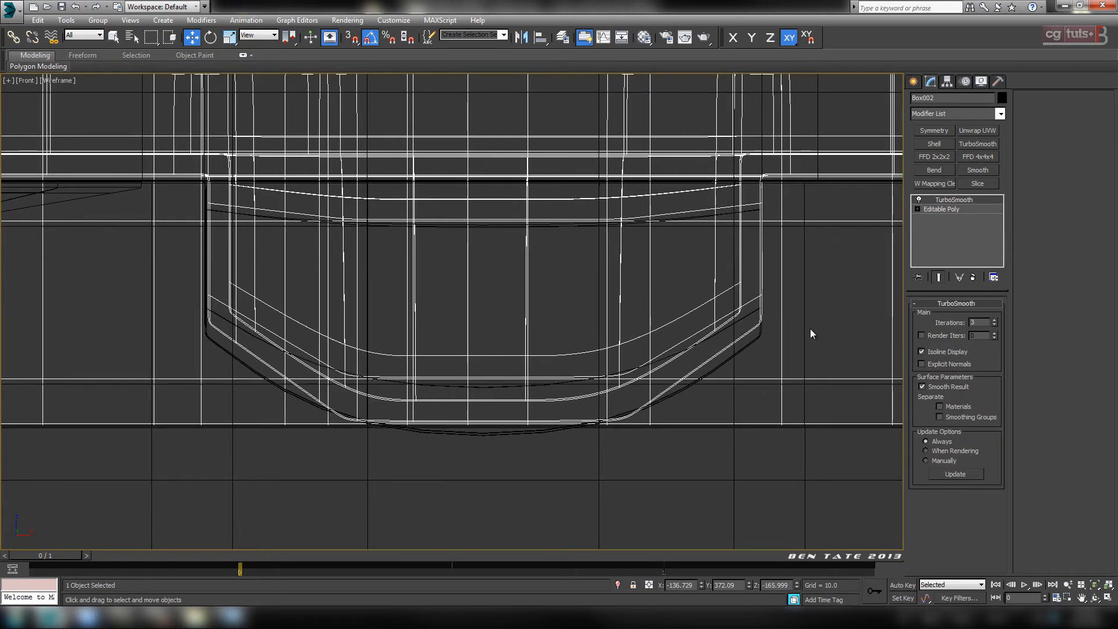
key("alt+w")
right_click(762, 439)
key("alt+w")
middle_click_drag(712, 436, 666, 352, "alt")
scroll(743, 396, "down", 5)
scroll(620, 332, "up", 6)
scroll(655, 332, "up", 4)
middle_click_drag(652, 308, 656, 244, "alt")
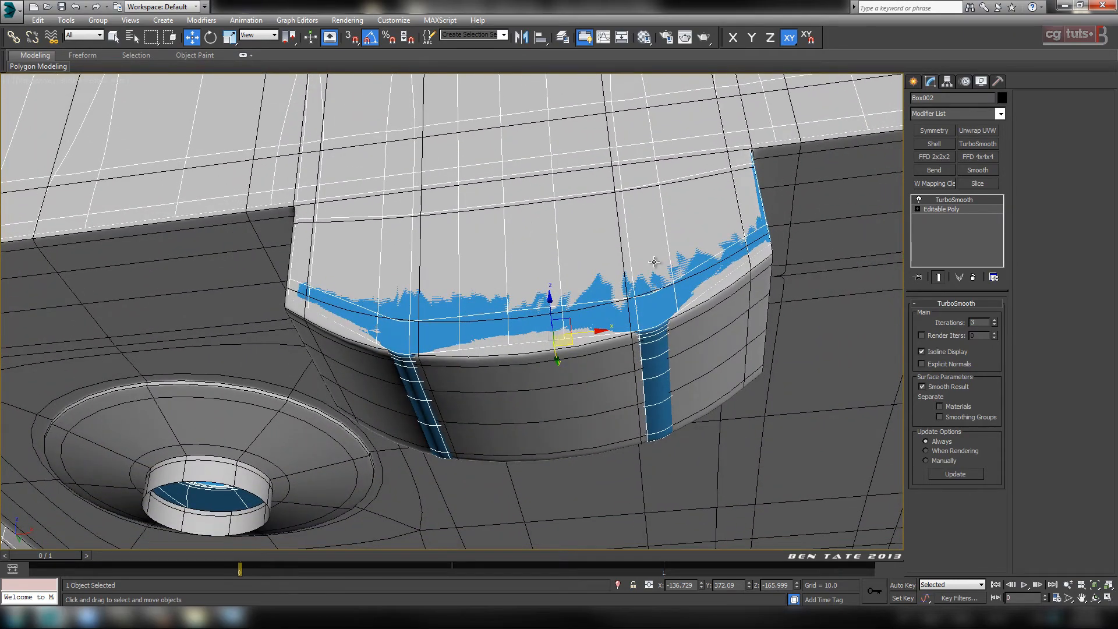
Step: Remove the remaining pair of support edge loops at the notch's lower corners and show the smoothed end result over the cage
left_click(935, 210)
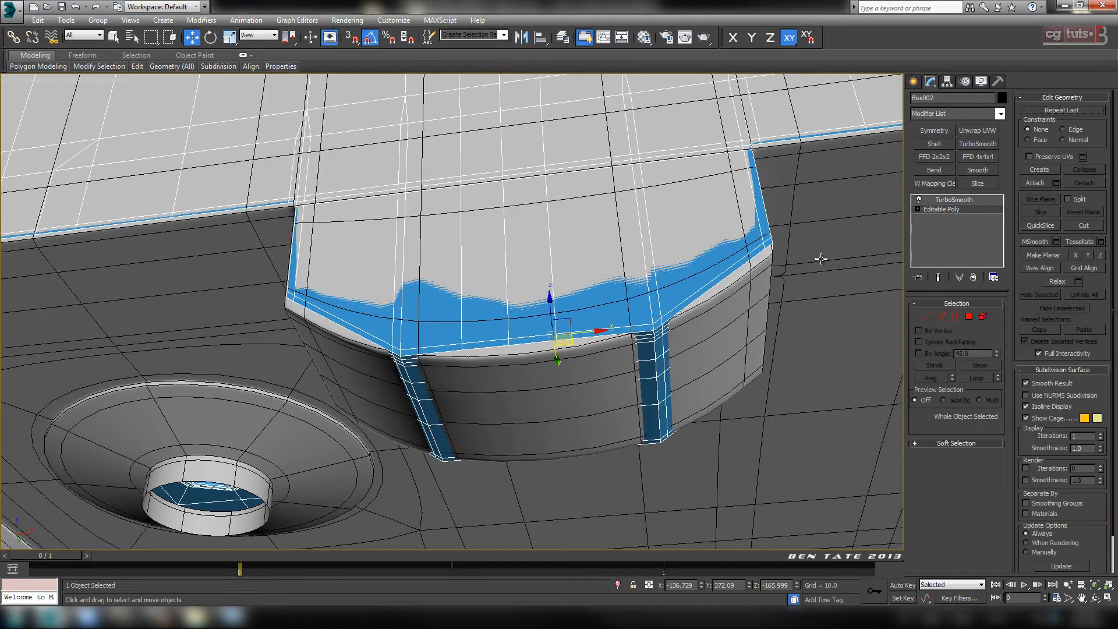
middle_click_drag(727, 348, 716, 360)
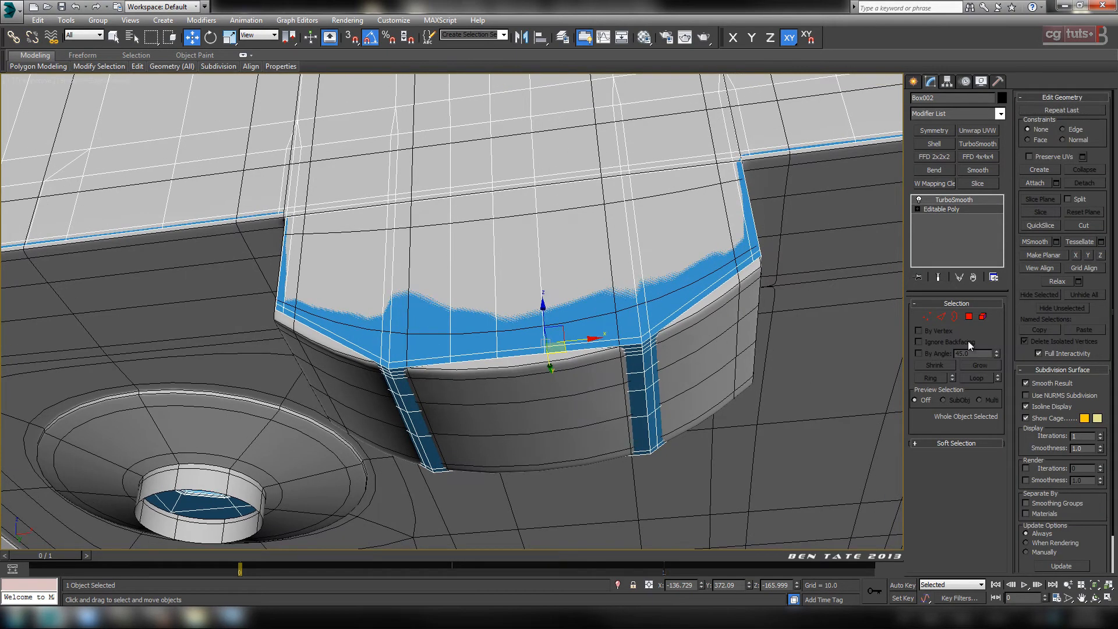
left_click(942, 318)
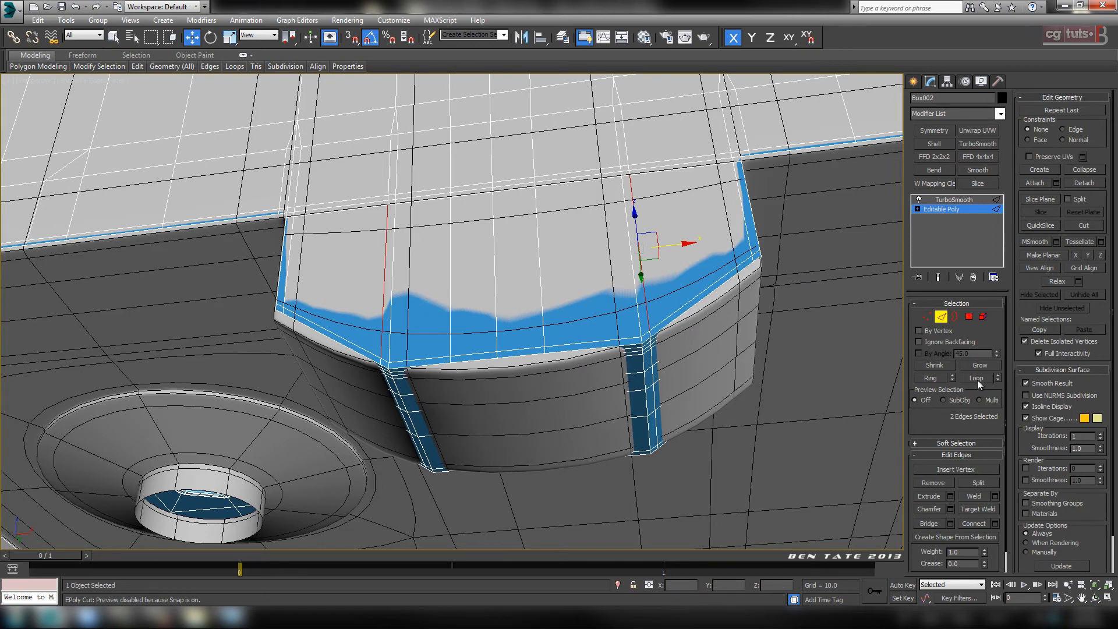
key("ctrl+d")
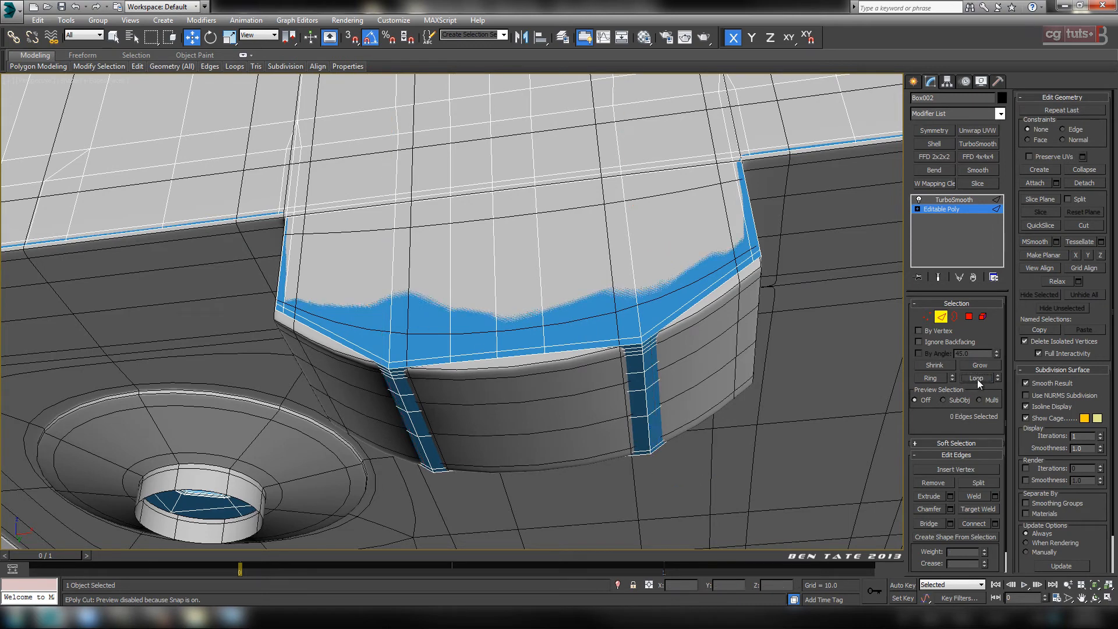
left_click(939, 277)
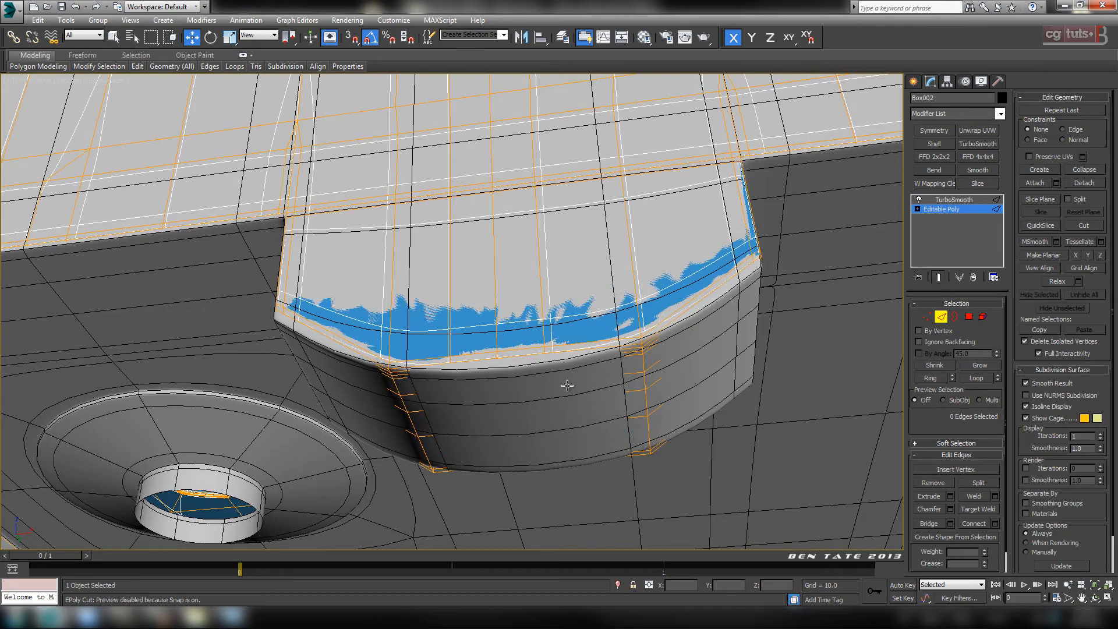
middle_click_drag(727, 346, 772, 340, "alt")
Step: In the front view, select the tank vertices at the lower corners on both sides of the notch
left_click(927, 317)
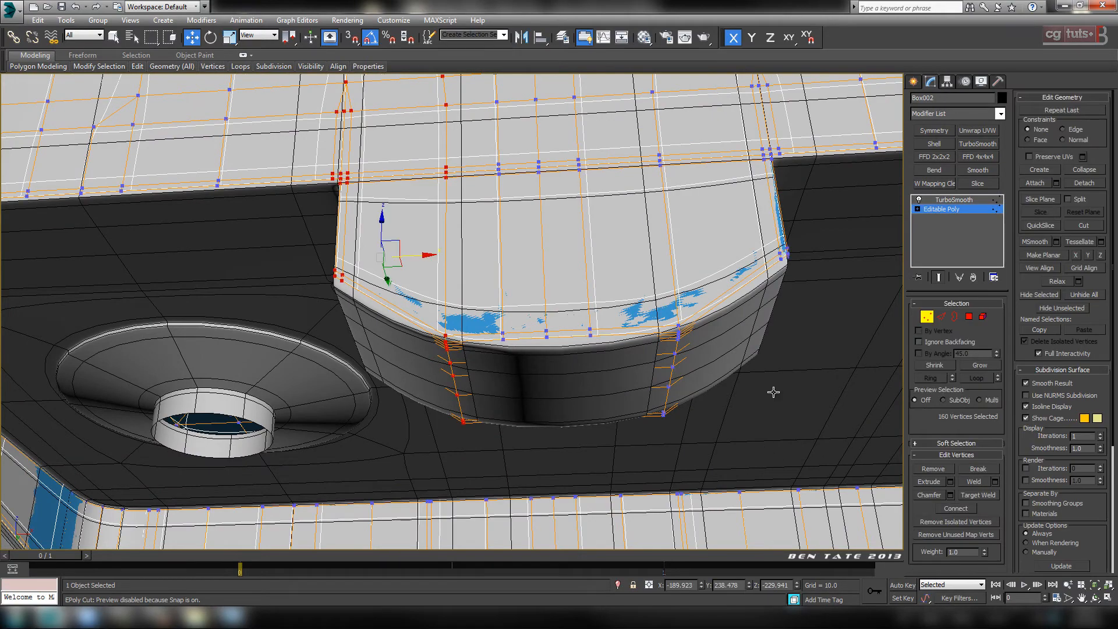
key("alt+w")
key("alt+w")
scroll(640, 334, "up", 5)
key("alt+w")
right_click(769, 169)
key("alt+w")
middle_click_drag(705, 281, 765, 203)
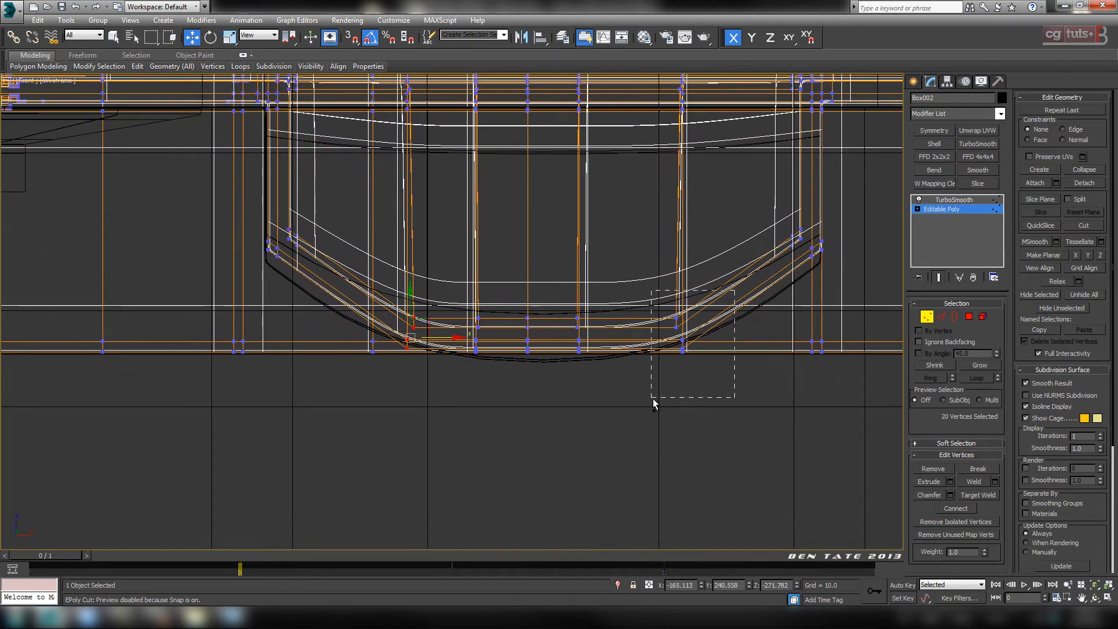
Step: Deselect the stray vertices outside the notch and raise its lower corner vertices to about Z -266.8
key("alt+w")
right_click(726, 429)
key("alt+w")
scroll(680, 443, "down", 7)
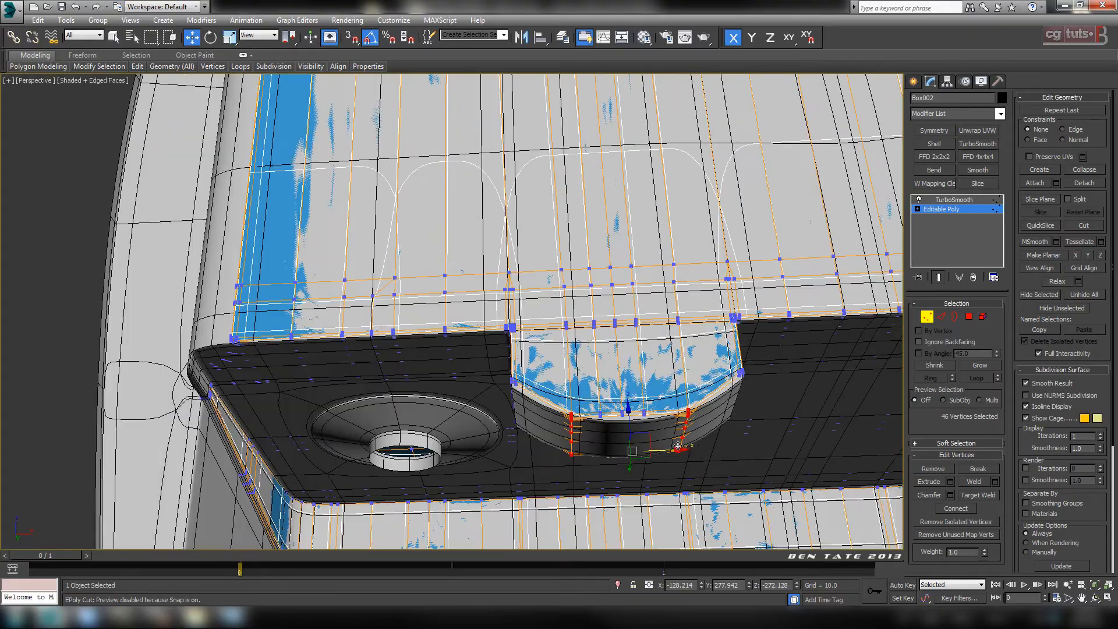
middle_click_drag(680, 443, 653, 283)
scroll(674, 406, "down", 4)
middle_click_drag(695, 344, 660, 396, "alt")
key("F3")
mouse_move(681, 311)
middle_mouse_down("alt")
mouse_move(671, 379)
mouse_move(720, 395)
mouse_move(671, 392)
mouse_move(648, 457)
mouse_move(659, 392)
mouse_move(711, 451)
middle_mouse_up("alt")
scroll(647, 383, "up", 3)
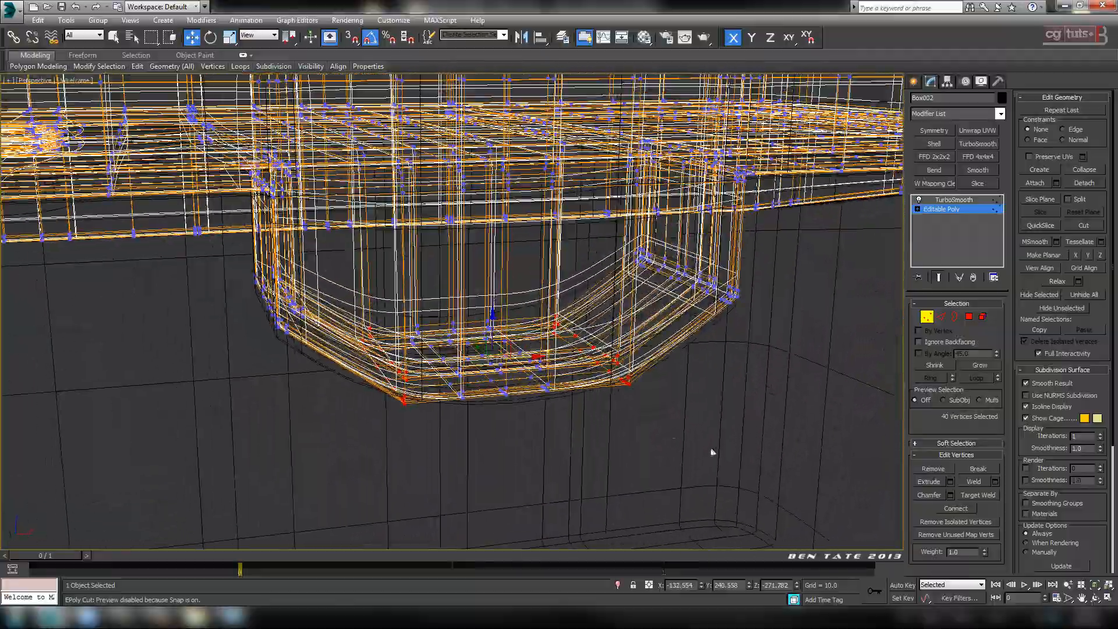
key("alt+w")
right_click(780, 232)
key("alt+w")
scroll(623, 318, "up", 2)
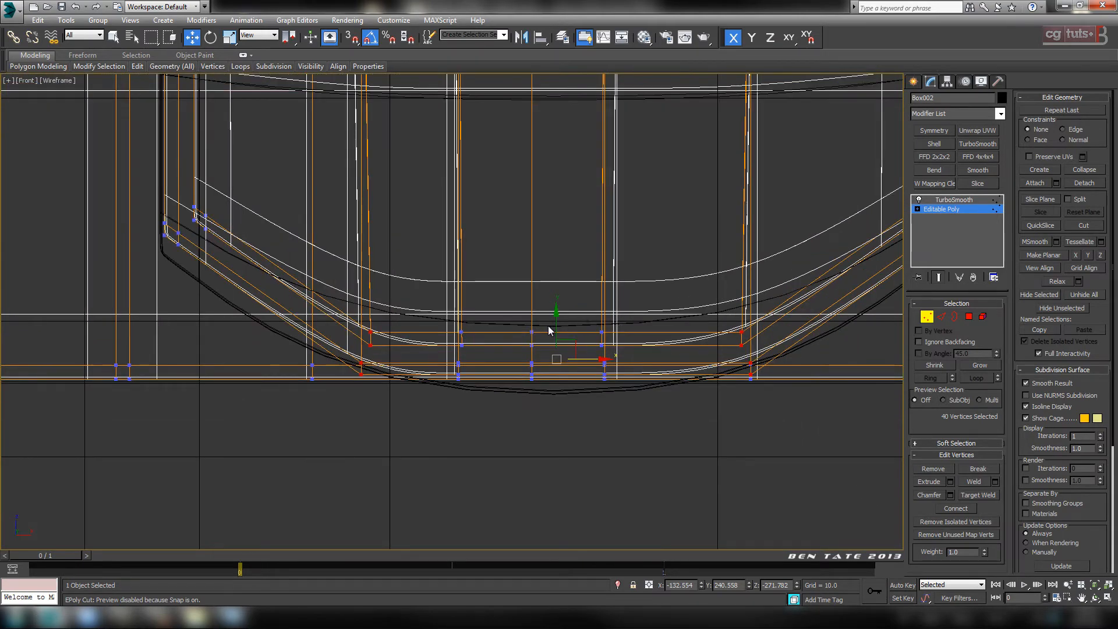
left_click_drag(556, 321, 578, 294)
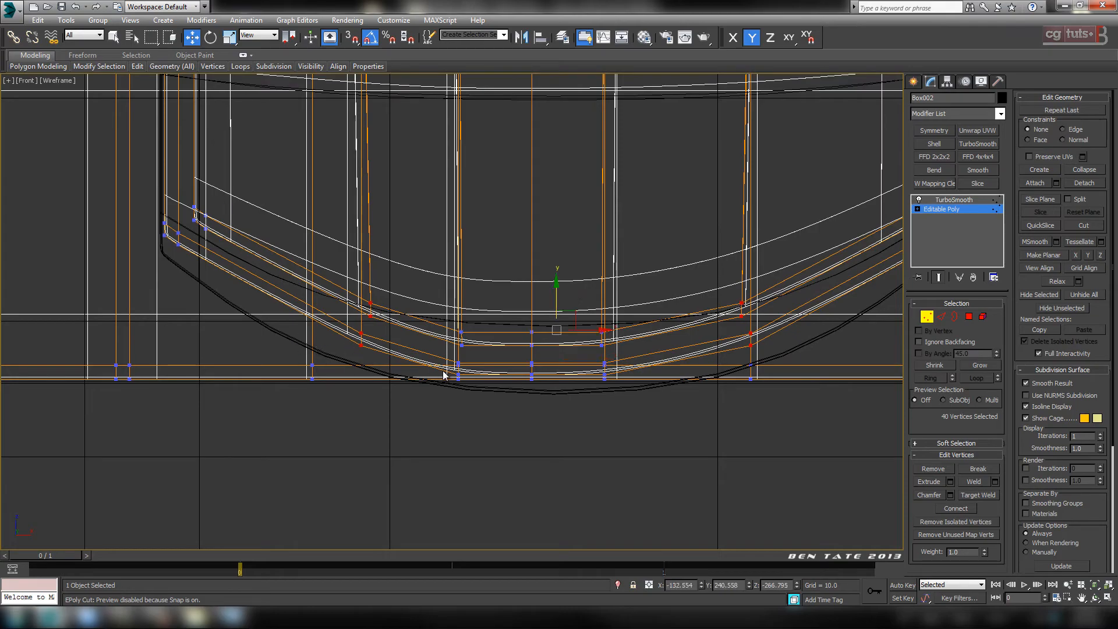
Step: Select the notch's middle bottom vertices, exclude the stray ones on the tank's outer rim, and raise them to about Z -270.2
left_click_drag(631, 407, 632, 407, "ctrl")
key("alt+w")
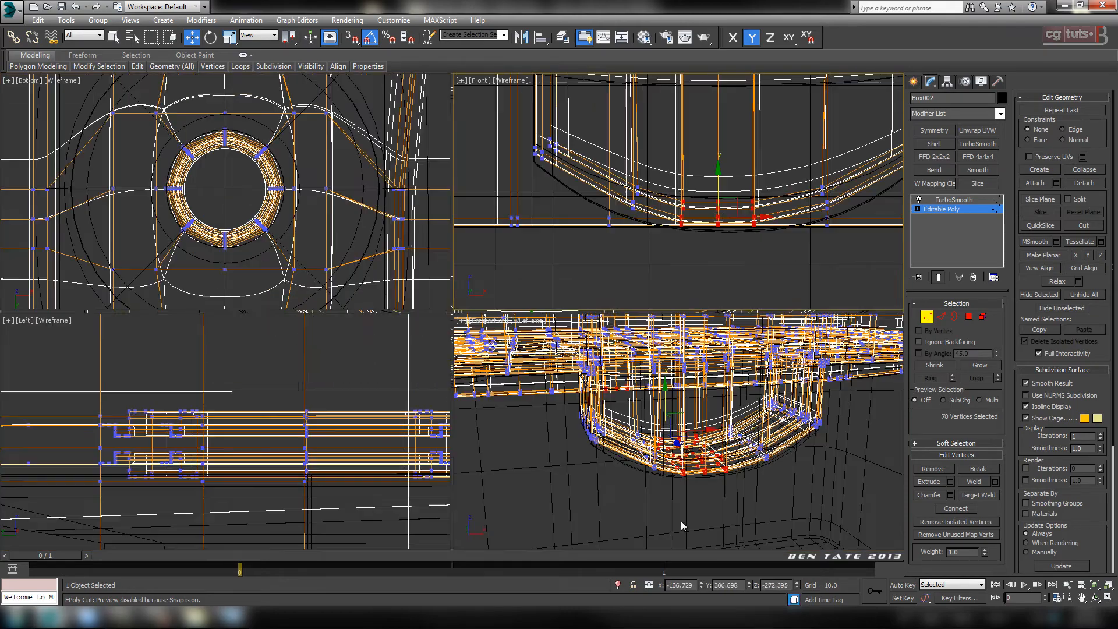
right_click(710, 482)
key("alt+w")
scroll(701, 446, "down", 3)
middle_click_drag(698, 438, 382, 373, "alt")
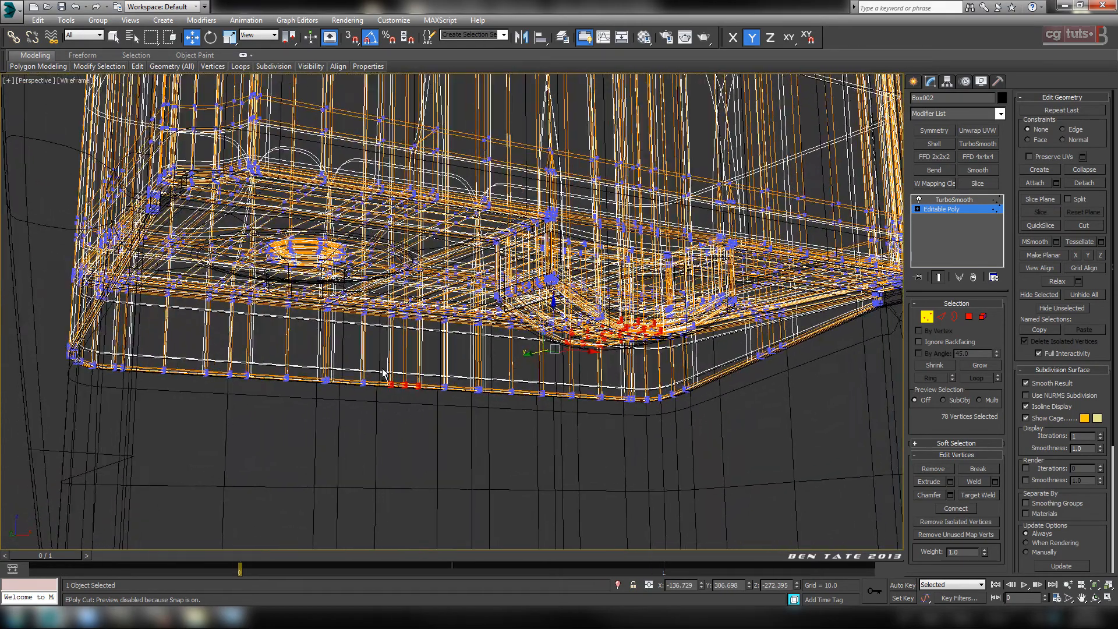
left_click_drag(489, 449, 489, 448, "alt")
middle_click_drag(489, 449, 568, 452)
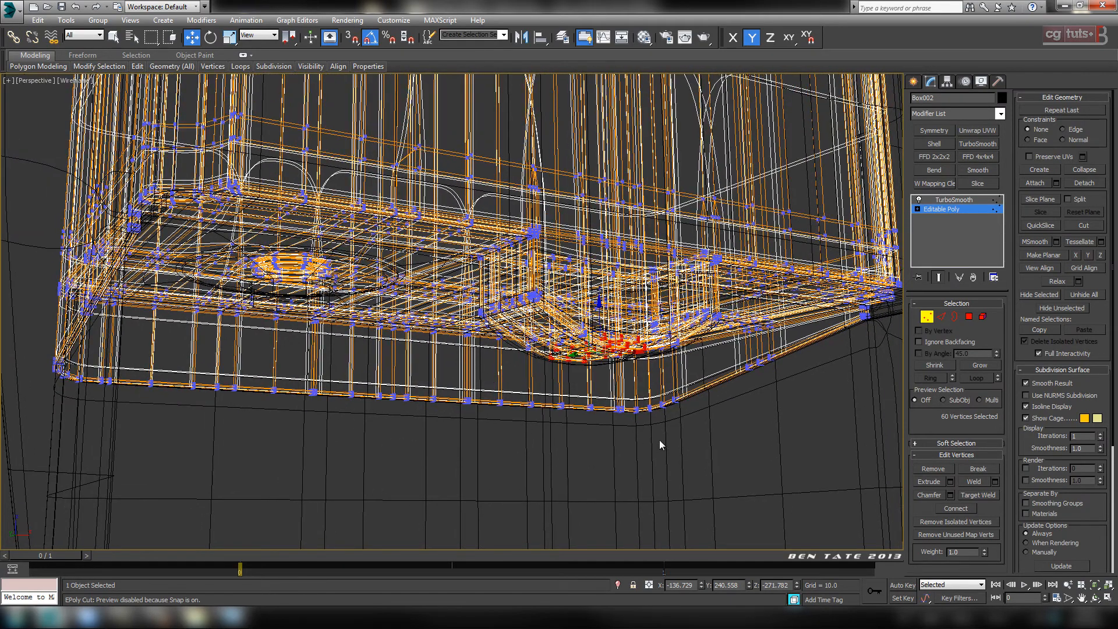
key("alt+w")
right_click(690, 283)
key("alt+w")
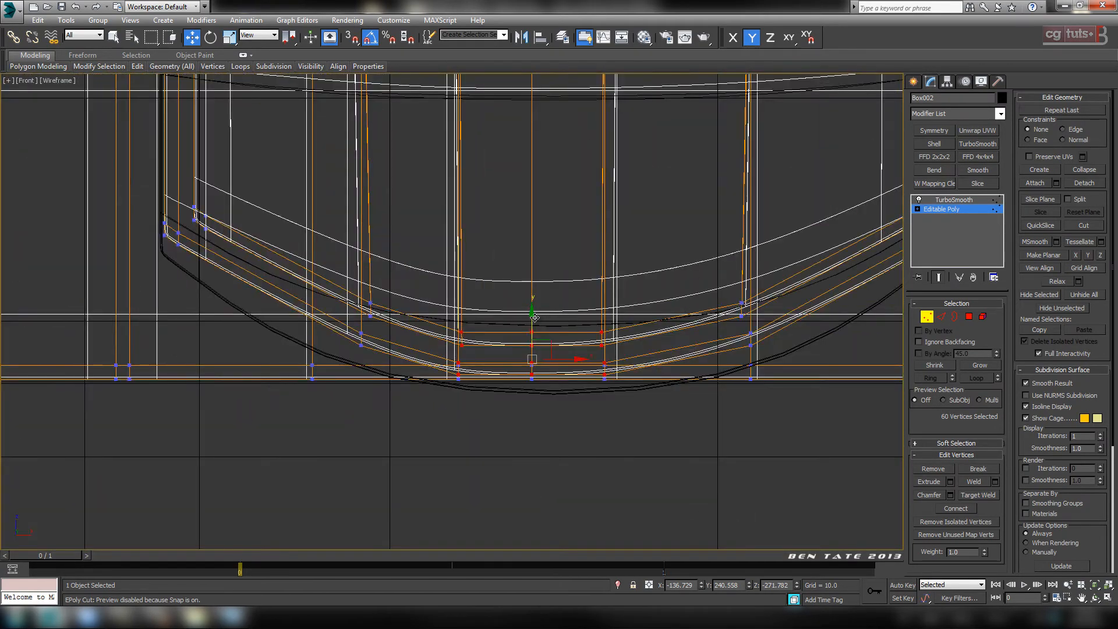
left_click_drag(534, 317, 538, 310)
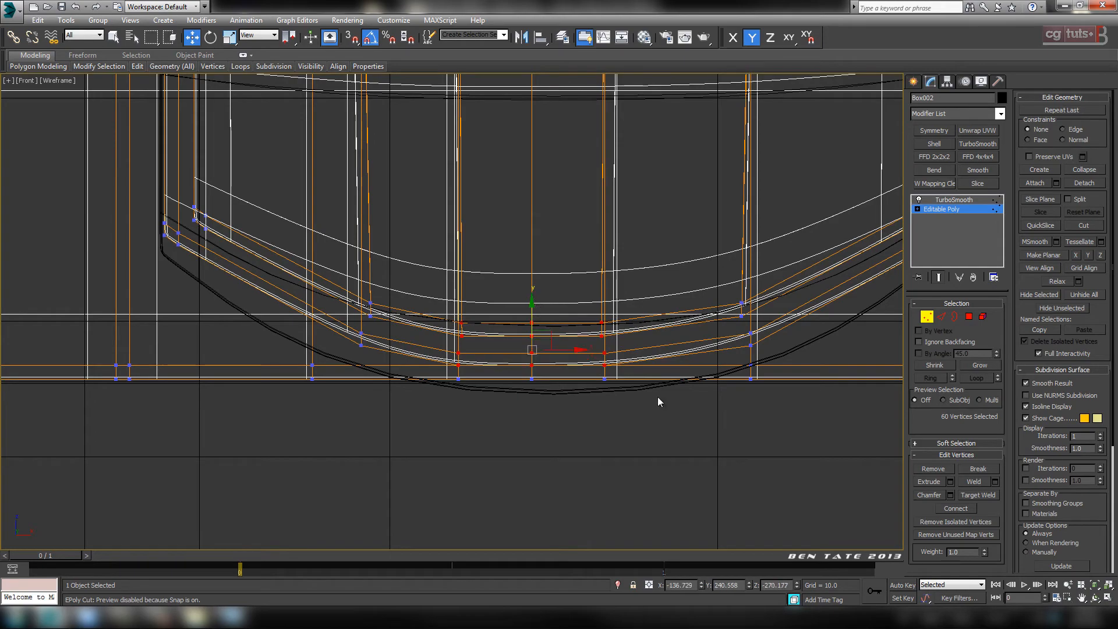
Step: Leave vertex level, hide the edged faces, and examine the smoothed notch from outside and inside the tank in shaded perspective
scroll(658, 401, "down", 5)
key("alt+w")
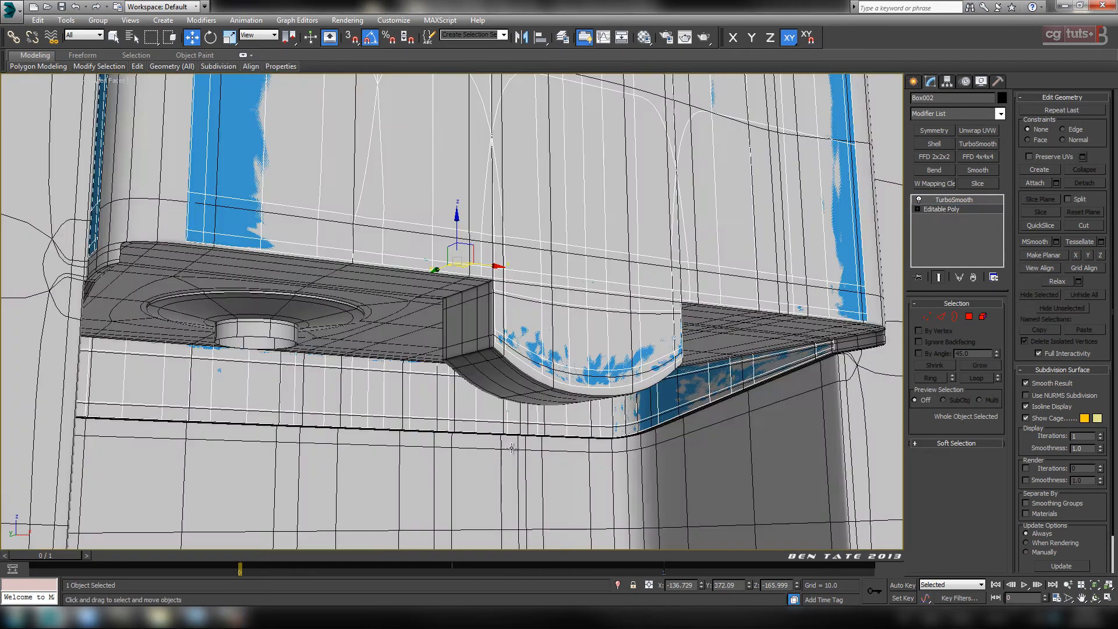
middle_click_drag(511, 448, 634, 464, "alt")
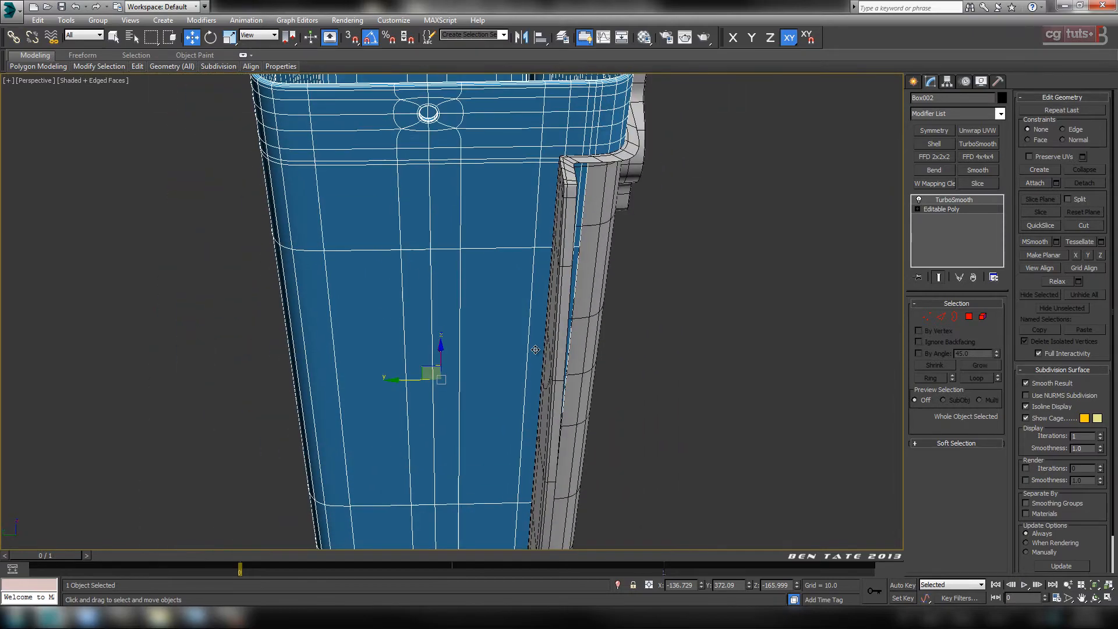
middle_click_drag(532, 344, 550, 372, "alt")
mouse_move(507, 314)
middle_mouse_down()
mouse_move(598, 419)
mouse_move(583, 445)
middle_mouse_up()
scroll(563, 388, "up", 6)
key("F4")
scroll(581, 404, "down", 3)
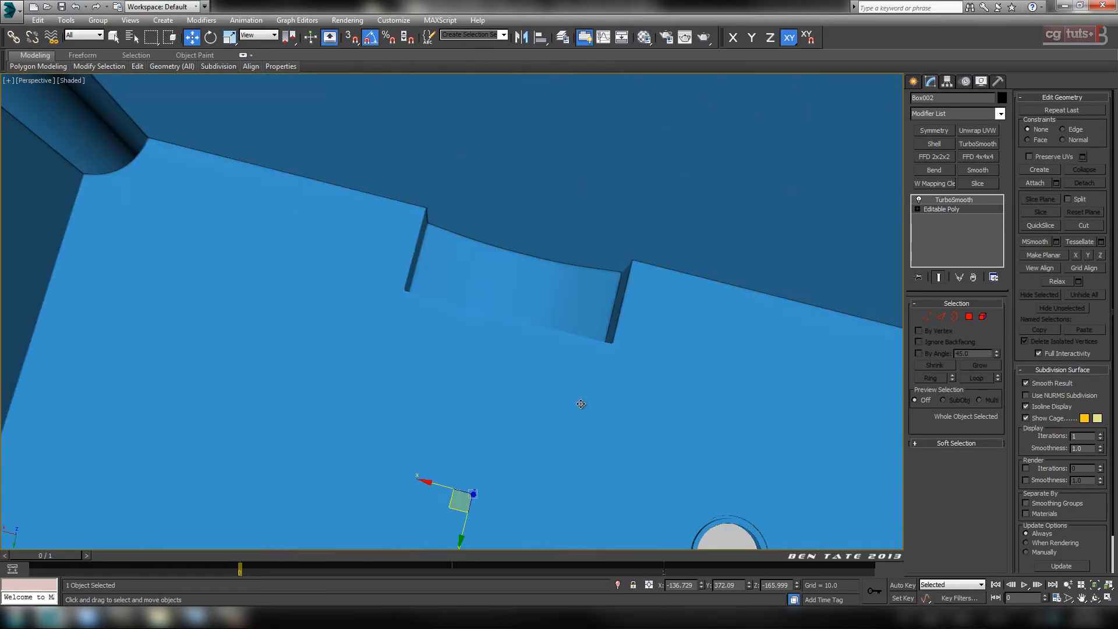
scroll(581, 404, "down", 5)
Step: Unhide all hidden objects and check how the tank sits against the complete coffee machine
mouse_move(581, 404)
middle_mouse_down()
mouse_move(536, 344)
mouse_move(546, 357)
middle_mouse_up()
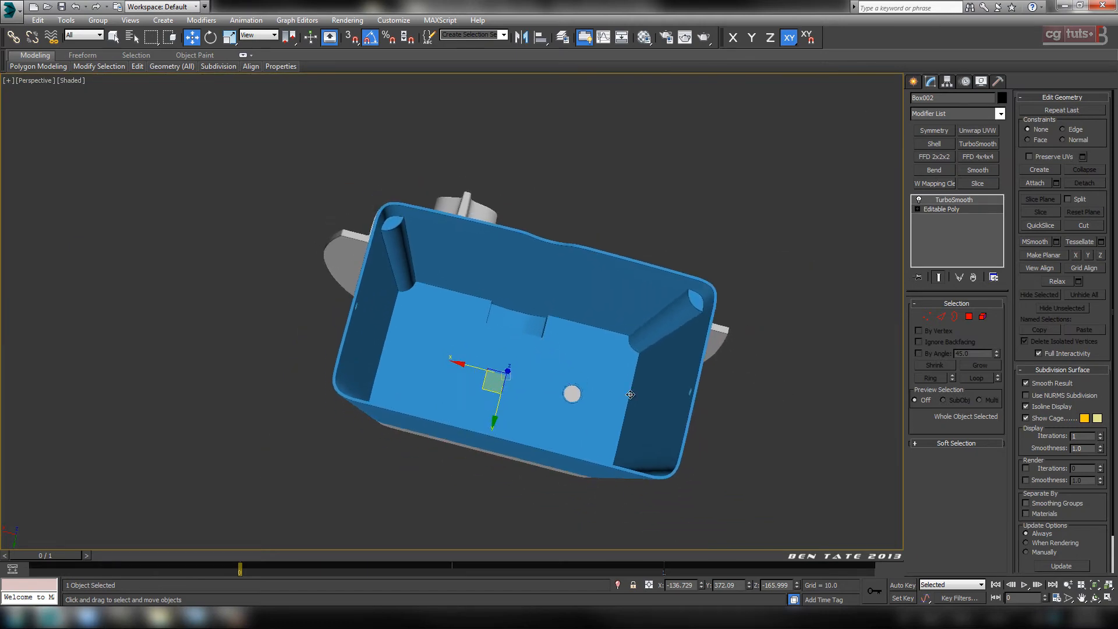
middle_click_drag(630, 395, 671, 378, "alt")
right_click(679, 378)
left_click(745, 330)
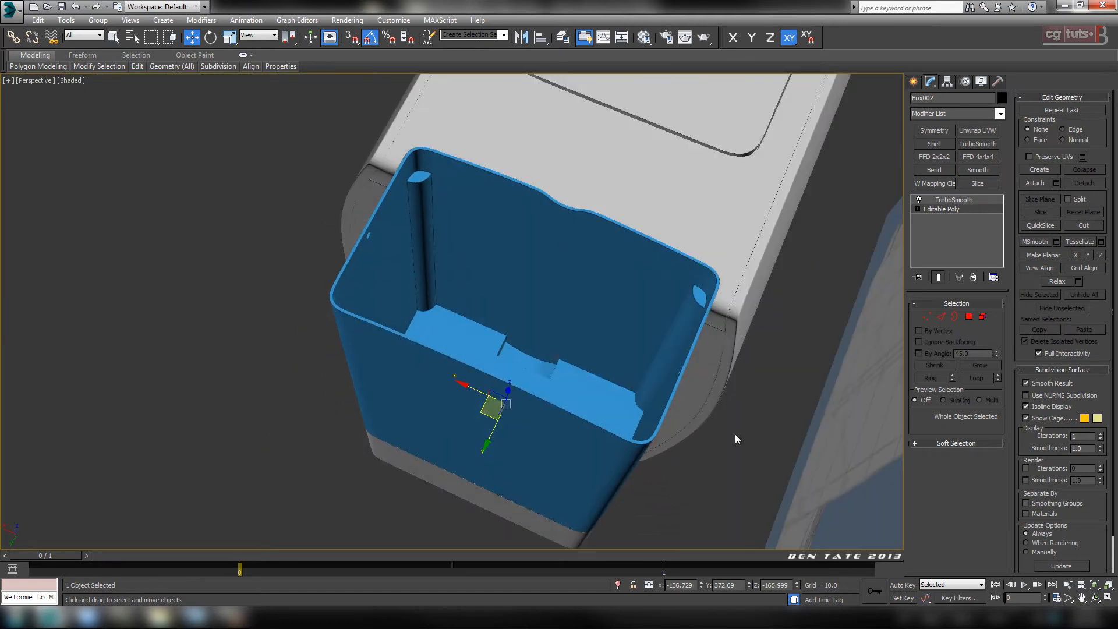
middle_click_drag(735, 434, 653, 356, "alt")
middle_click_drag(631, 299, 793, 316, "alt")
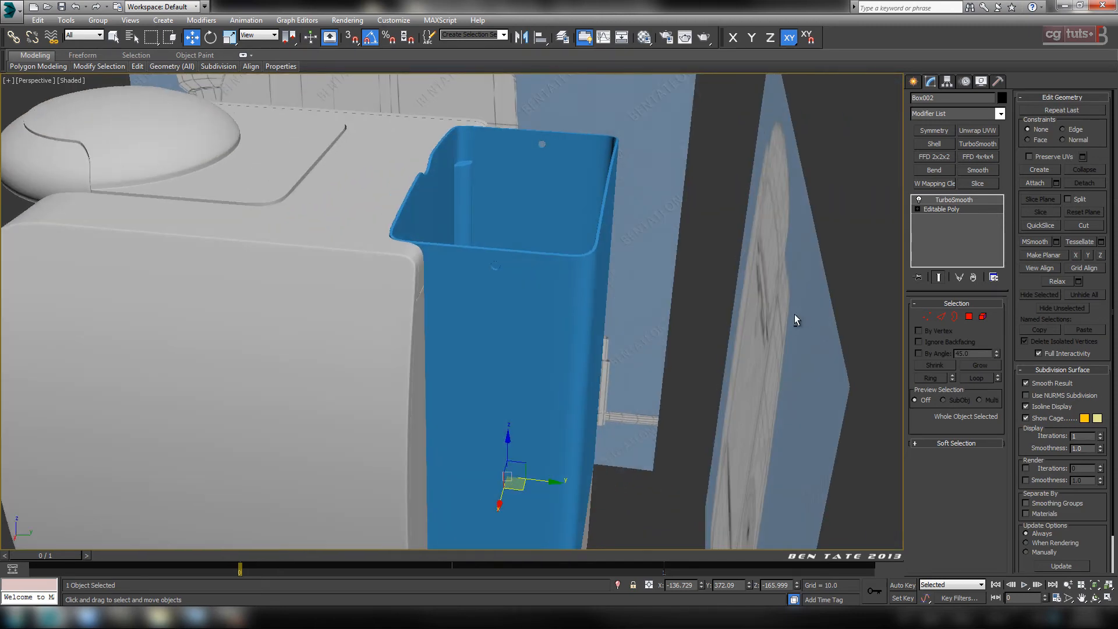
middle_click_drag(566, 334, 572, 339, "alt")
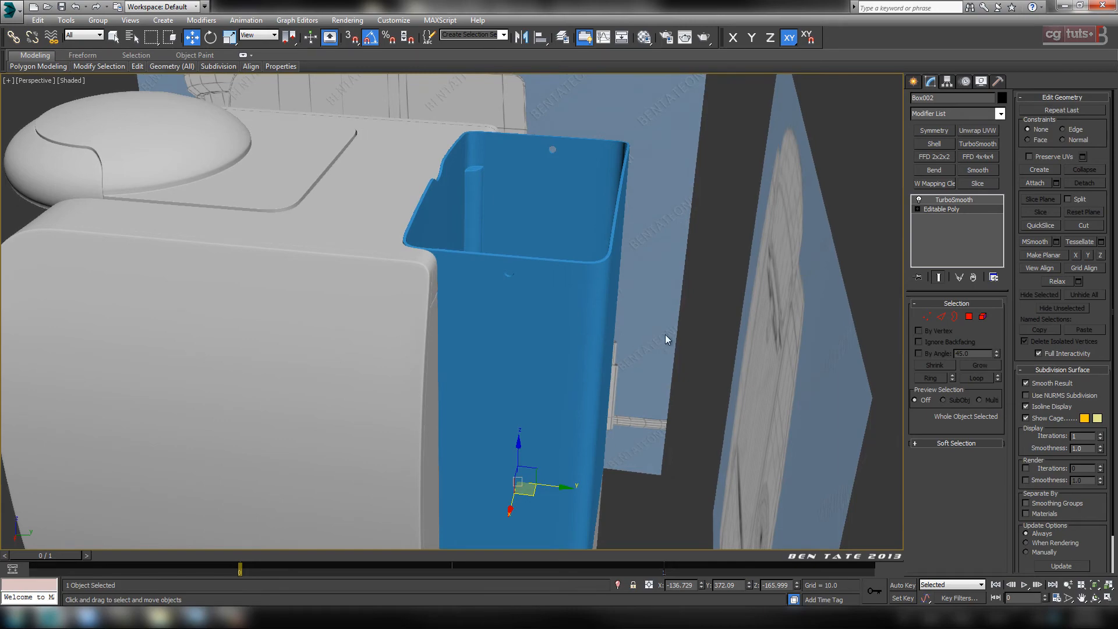
Step: Open the reference photo 010_TassimoT65 from the Tassimo T65 Reference Images folder, examine the tank area, and return to 3ds Max
left_click(161, 617)
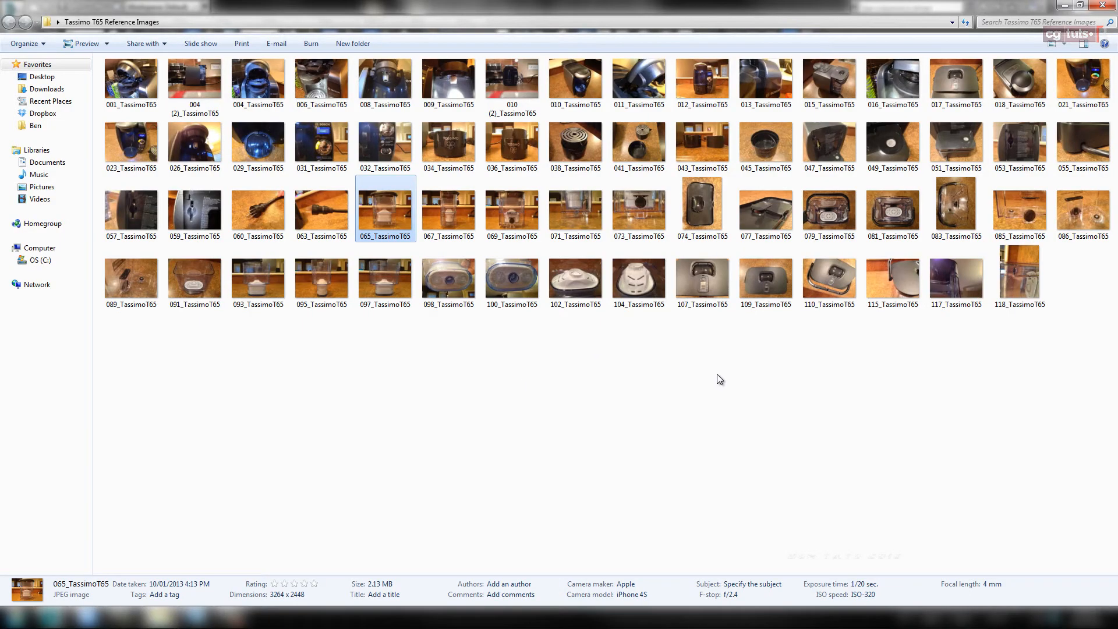
left_click(589, 85)
double_click(589, 85)
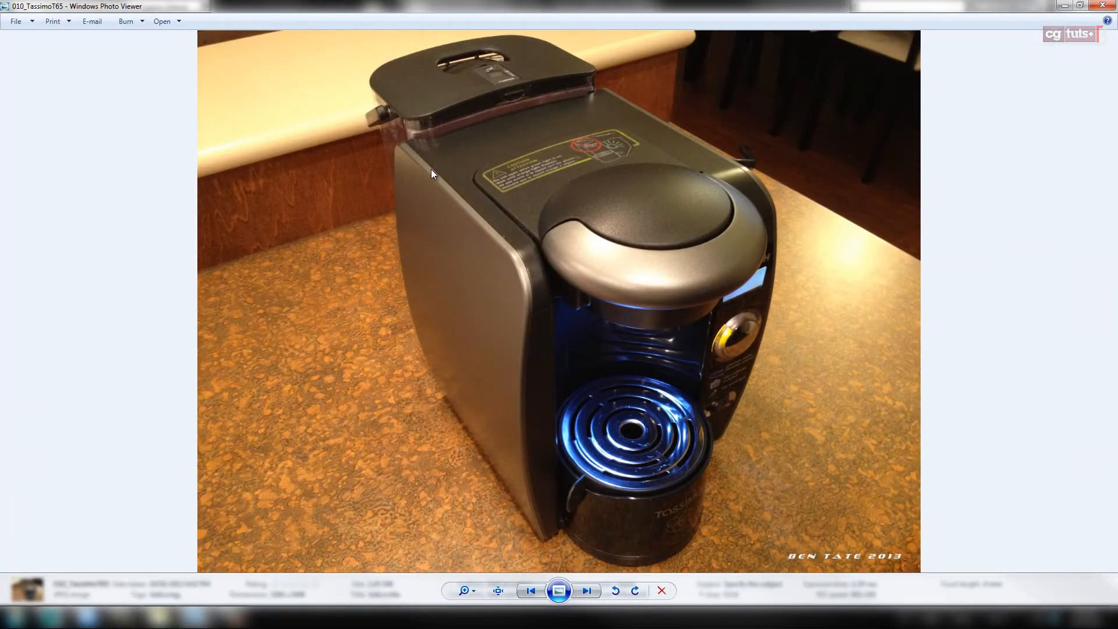
left_click(53, 617)
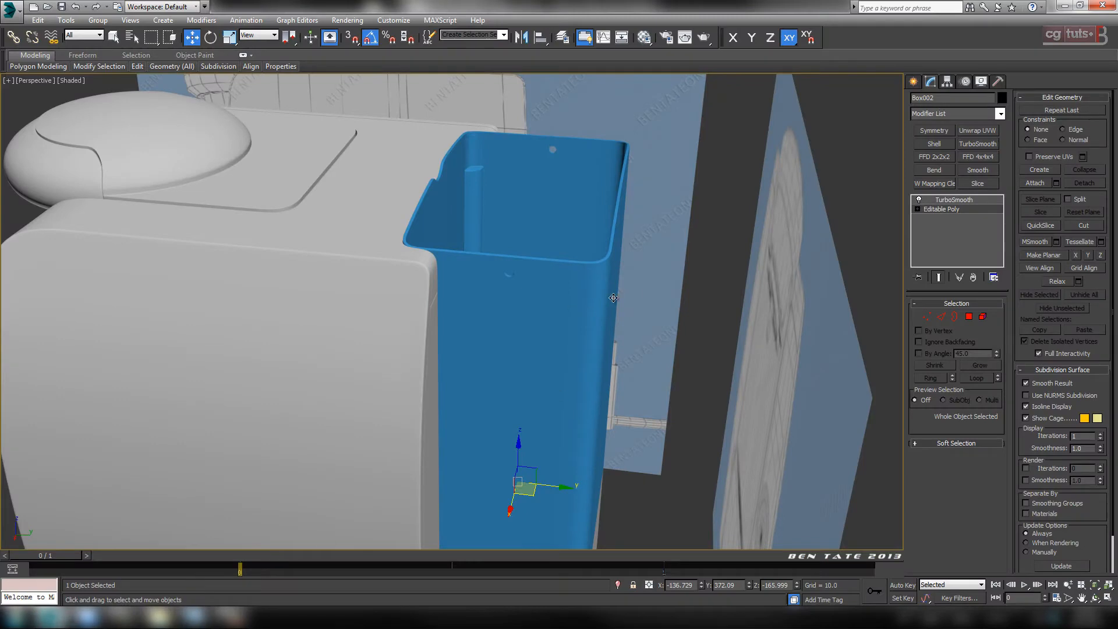
Step: Show edged faces, enter vertex level of the tank's Editable Poly, and turn off the end result so the unsmoothed cage shows
middle_click_drag(647, 320, 623, 344)
scroll(623, 344, "down", 3)
middle_click_drag(592, 295, 557, 263)
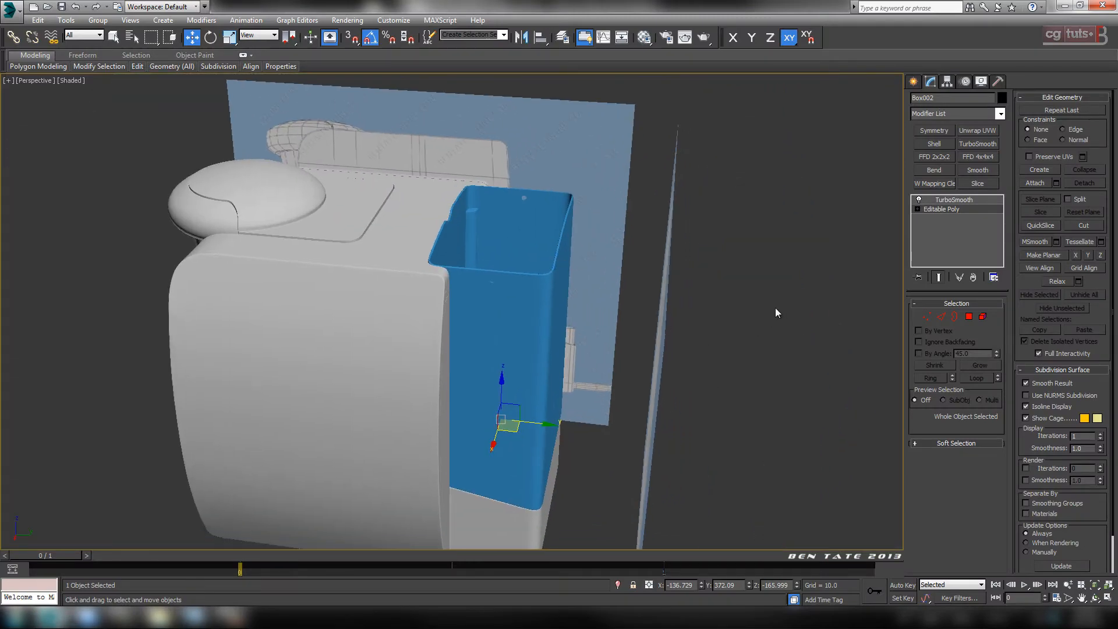
key("F4")
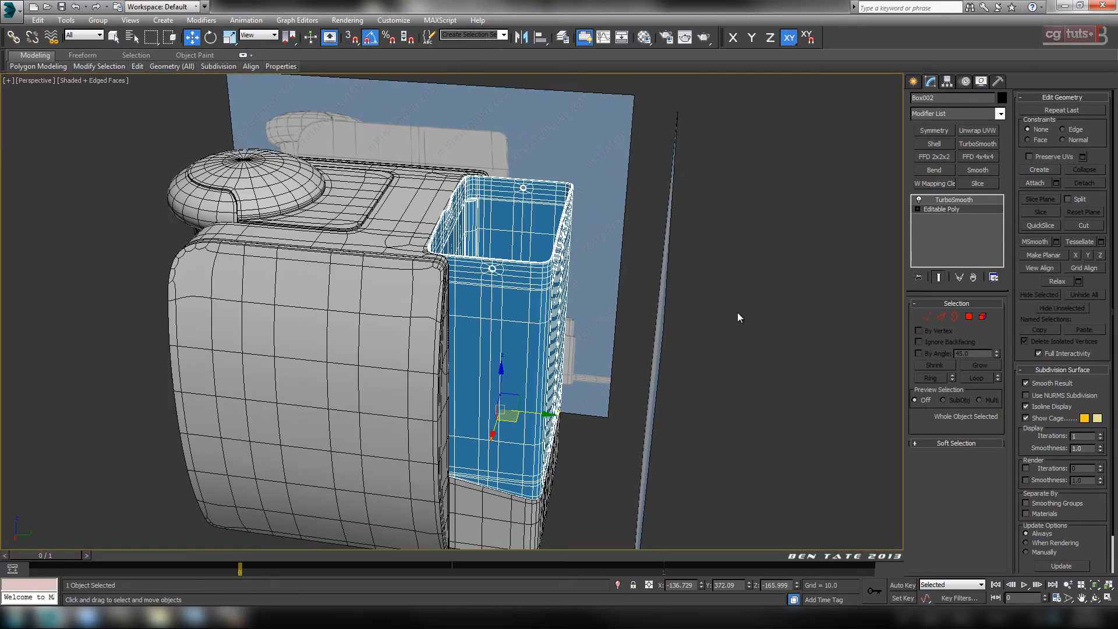
left_click(950, 210)
left_click(927, 316)
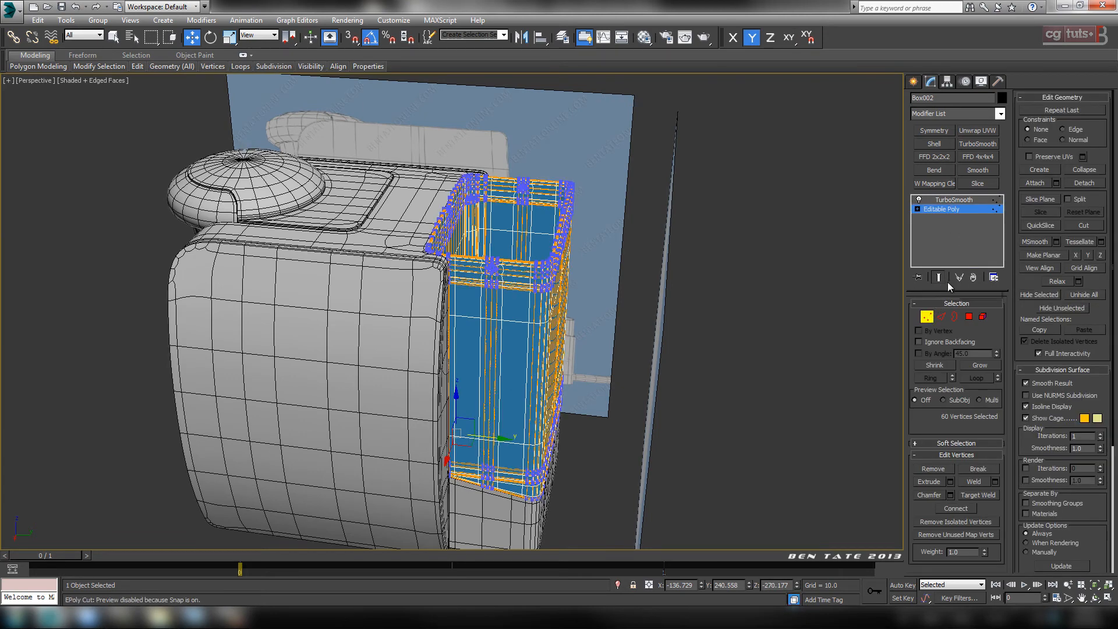
left_click(939, 278)
middle_click_drag(642, 267, 645, 285)
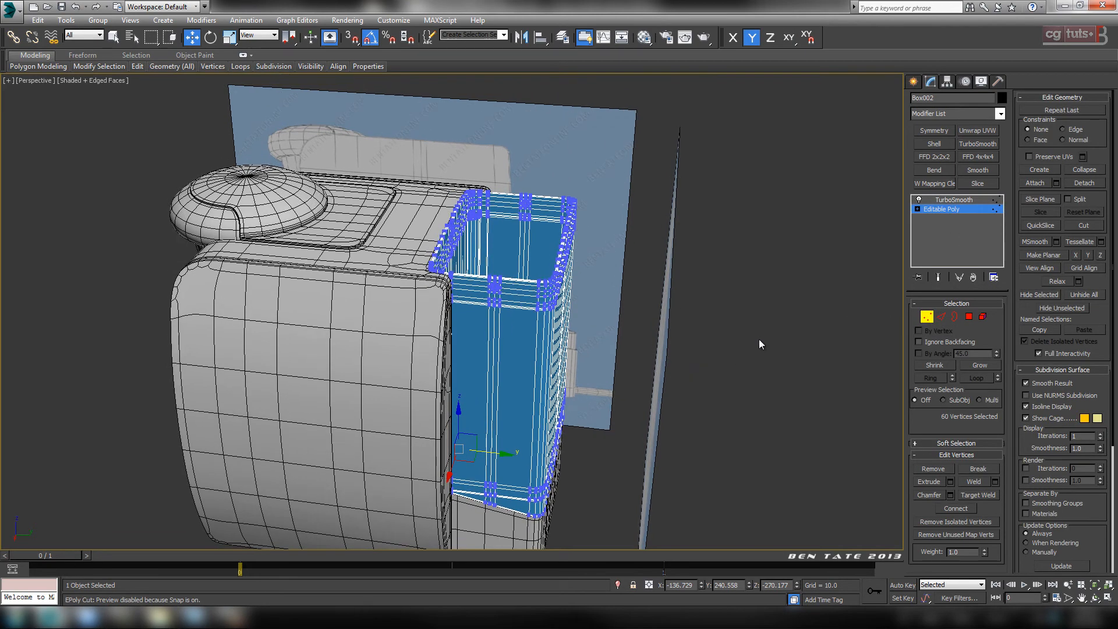
Step: Examine the tank's upper rim against the machine body in the Front, Left and Perspective views
key("alt+w")
middle_click(736, 204)
key("alt+w")
middle_click_drag(703, 260, 602, 315)
scroll(602, 315, "down", 12)
scroll(599, 294, "up", 6)
middle_click_drag(617, 262, 602, 344)
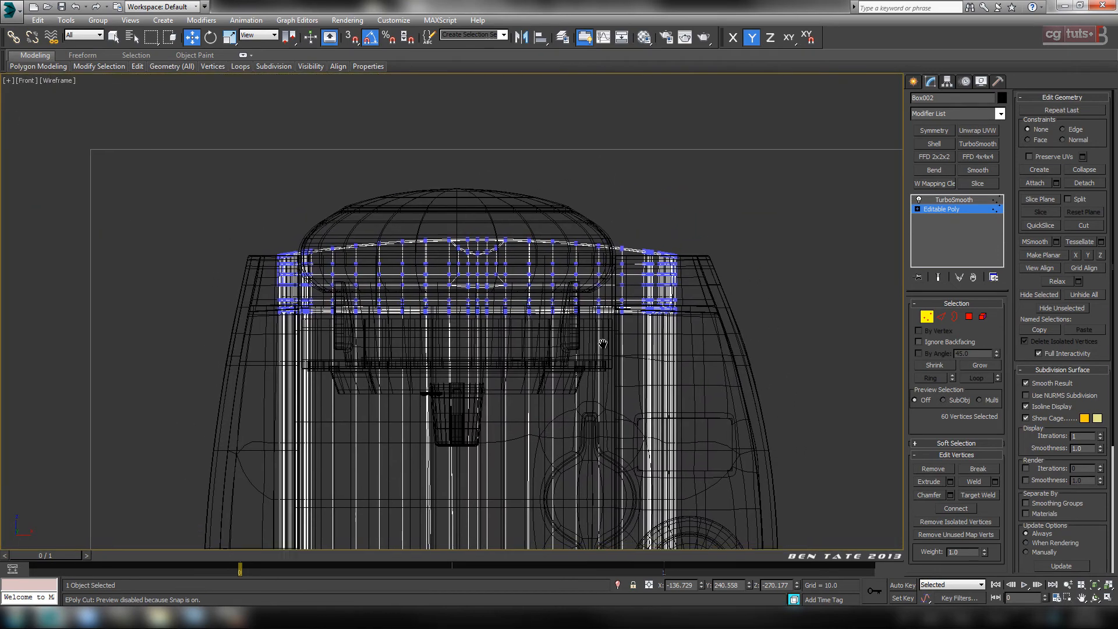
key("alt+w")
middle_click(342, 468)
key("alt+w")
scroll(400, 395, "down", 15)
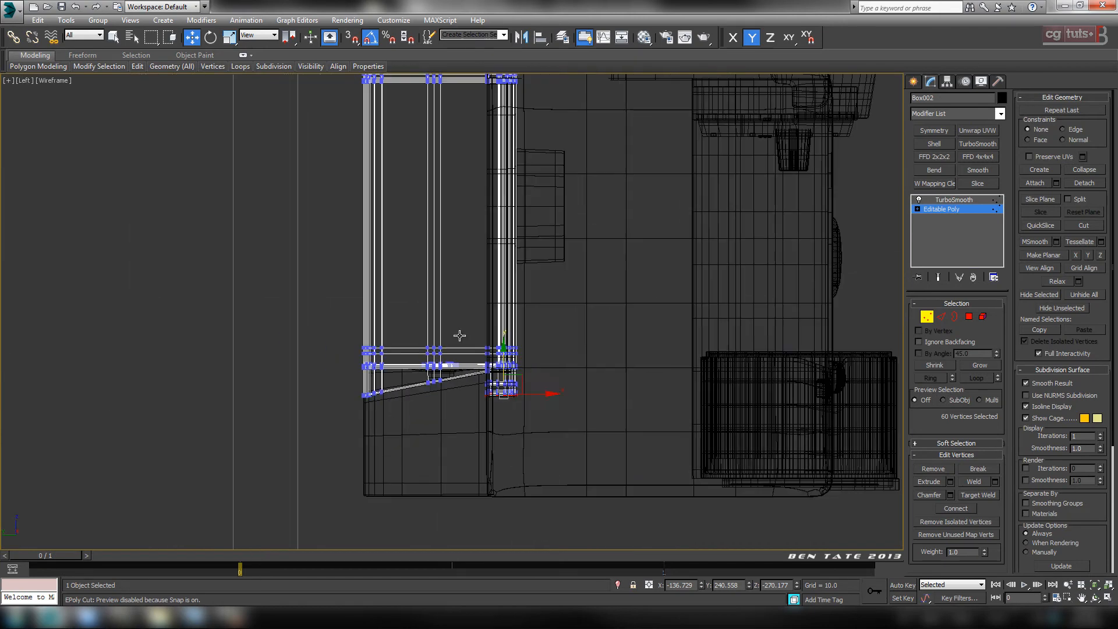
middle_click_drag(459, 334, 469, 454)
middle_click_drag(490, 225, 487, 322)
scroll(488, 322, "up", 6)
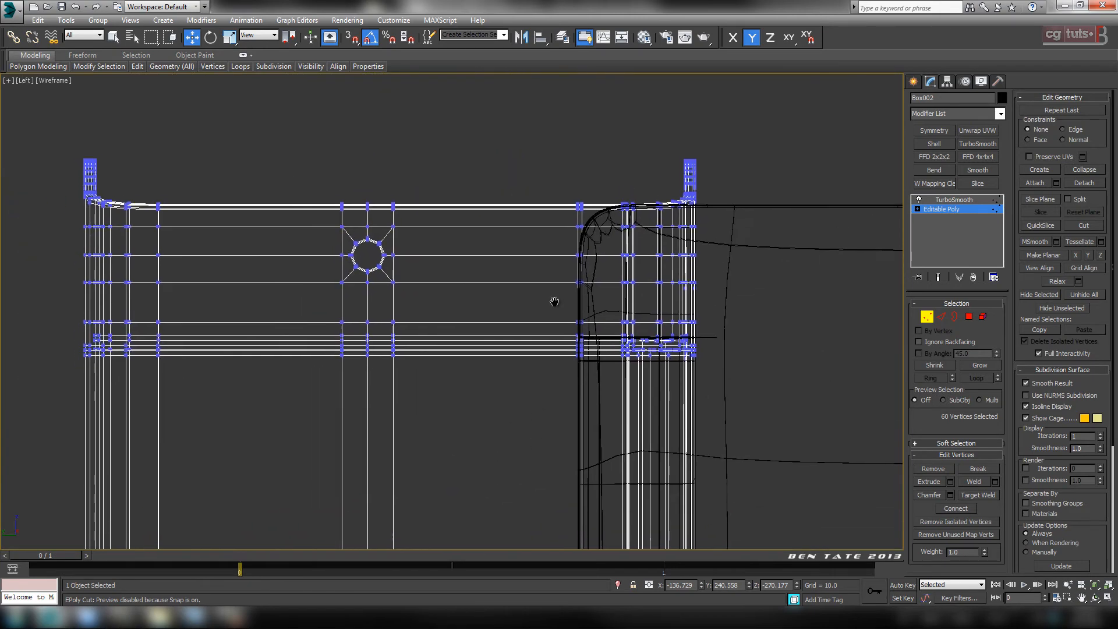
key("alt+w")
middle_click(499, 442)
key("alt+w")
middle_click_drag(501, 441, 601, 379)
scroll(582, 366, "up", 5)
middle_click_drag(548, 340, 503, 321, "alt")
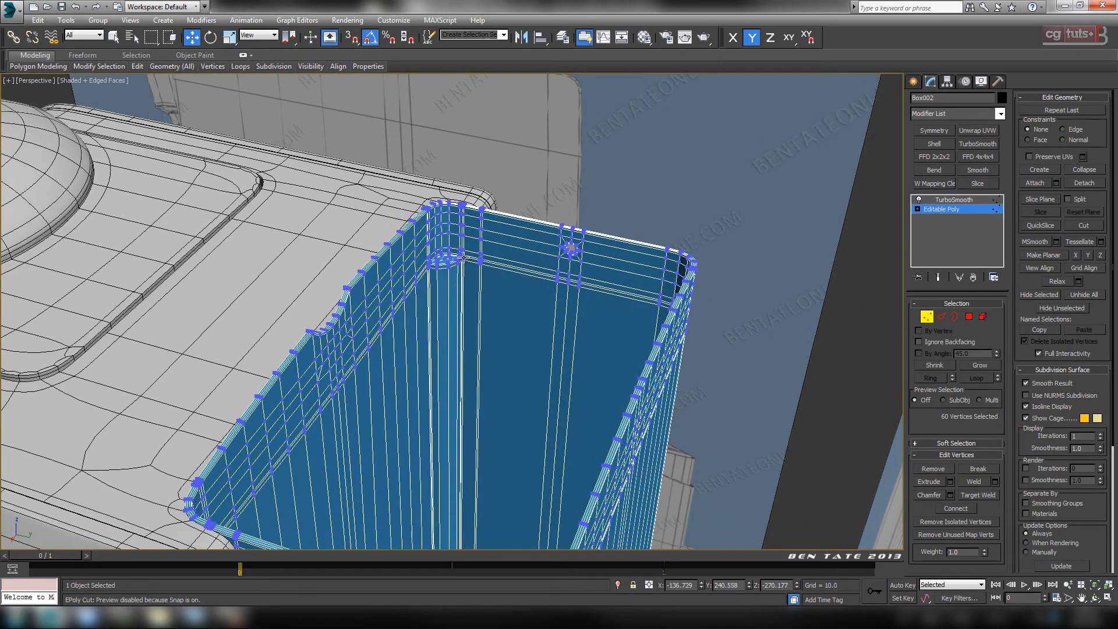
Step: Select all vertices of the tank's upper band in the Left view, including the side holes and notch but excluding the lower loops
key("alt+w")
middle_click(427, 388)
key("alt+w")
middle_click_drag(378, 232, 383, 245)
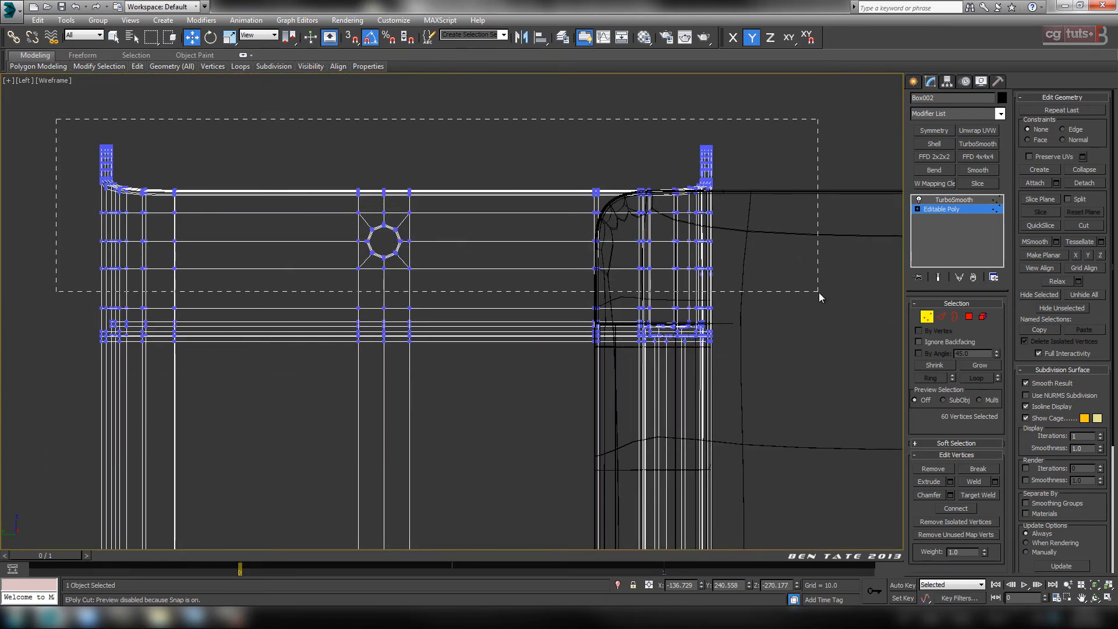
left_click_drag(819, 293, 815, 287)
middle_click_drag(545, 305, 627, 328)
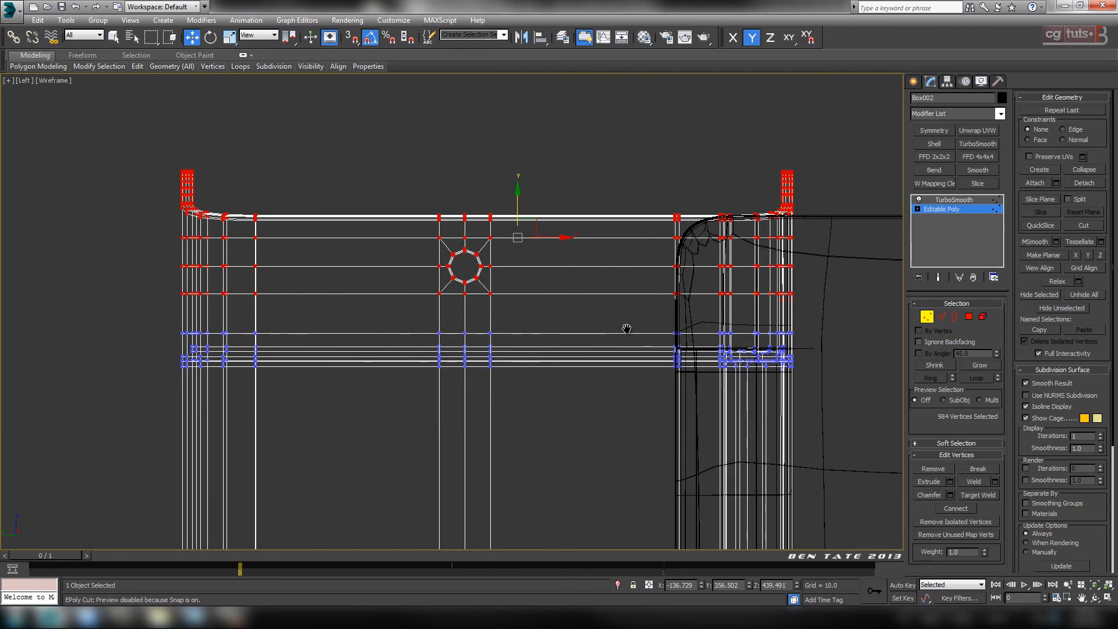
key("alt+w")
middle_click(798, 388)
key("alt+w")
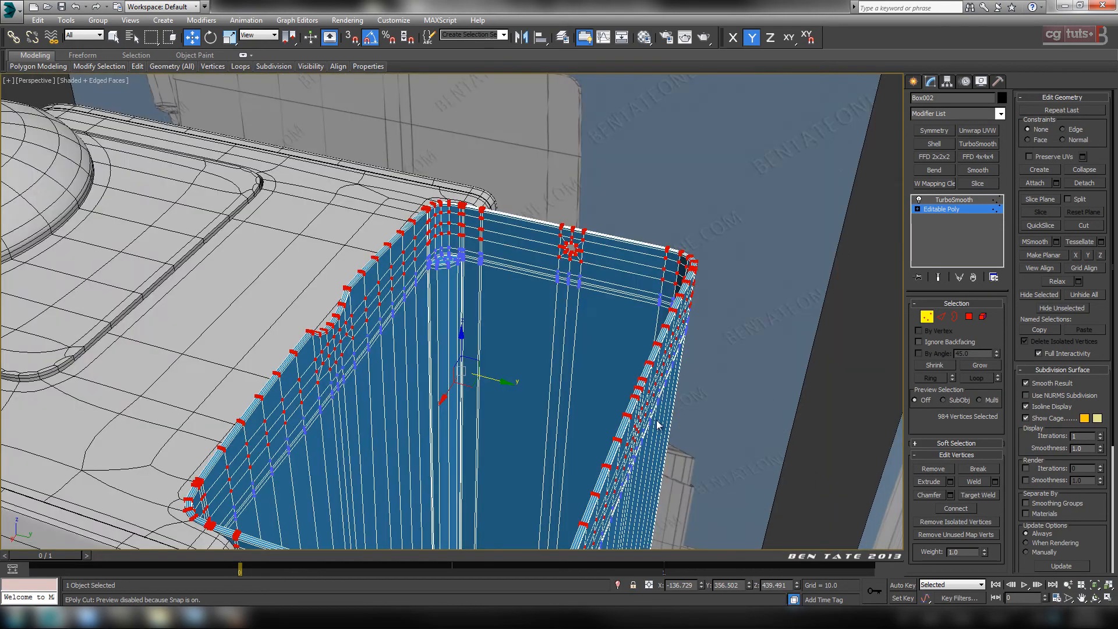
Step: Raise the selected upper tank vertices to about Z 484.8, hide the edged faces, and leave vertex level
middle_click_drag(643, 406, 621, 312, "alt")
scroll(620, 312, "up", 4)
middle_click_drag(594, 269, 630, 309)
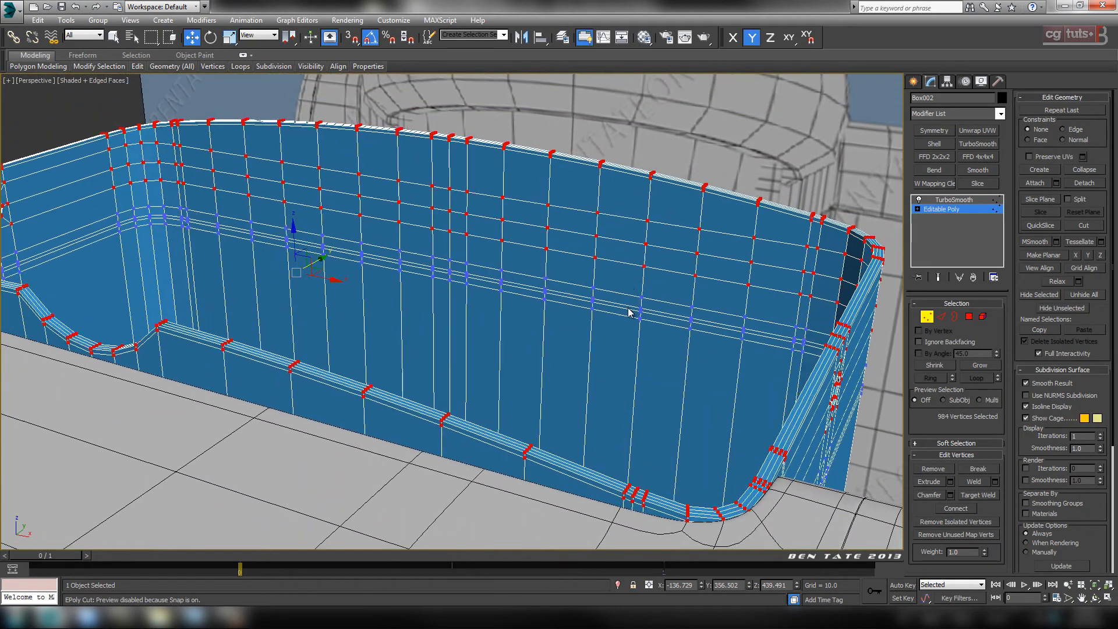
scroll(629, 285, "down", 3)
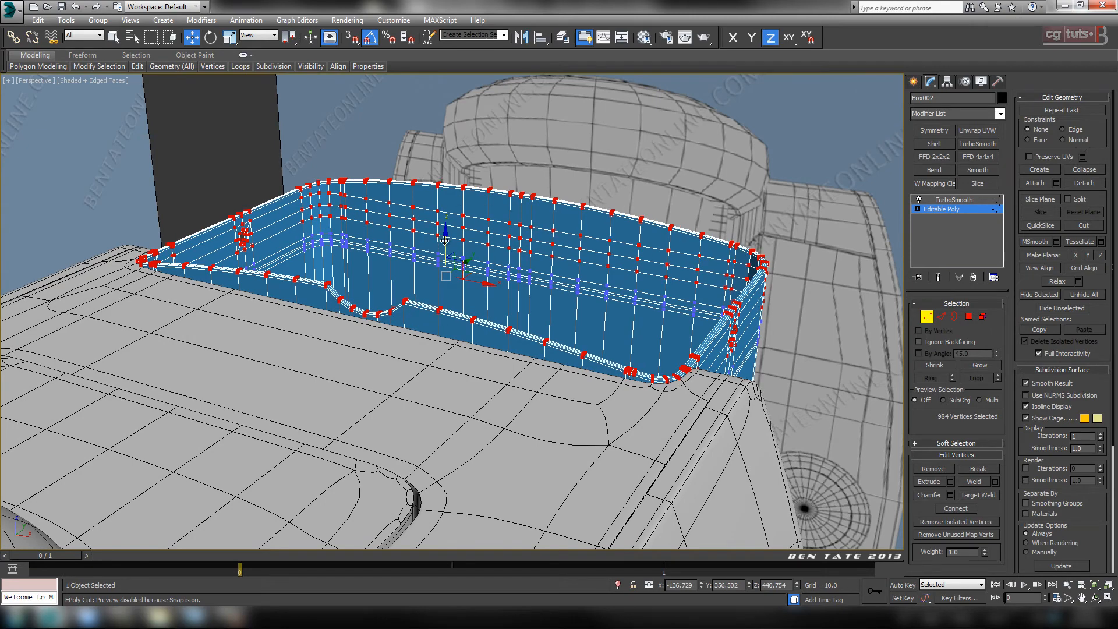
left_click_drag(444, 240, 445, 201)
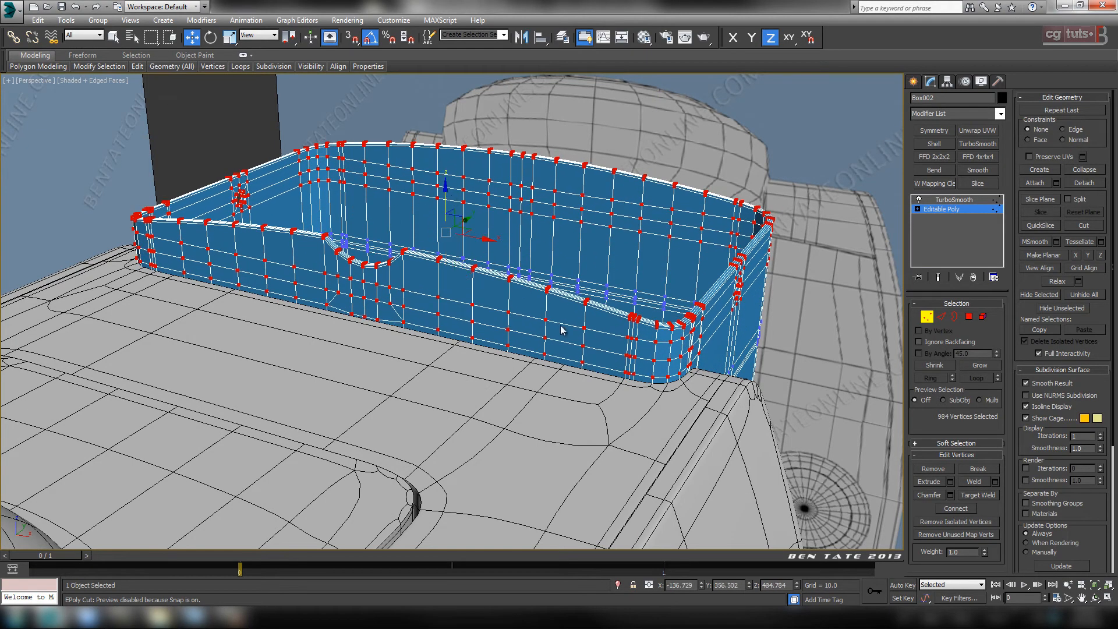
scroll(561, 333, "down", 5)
middle_click_drag(557, 347, 693, 319, "alt")
key("F4")
left_click(926, 316)
Step: Compare the raised tank with reference photo 010_TassimoT65, return to 3ds Max, and view the whole machine with edged faces
mouse_move(197, 616)
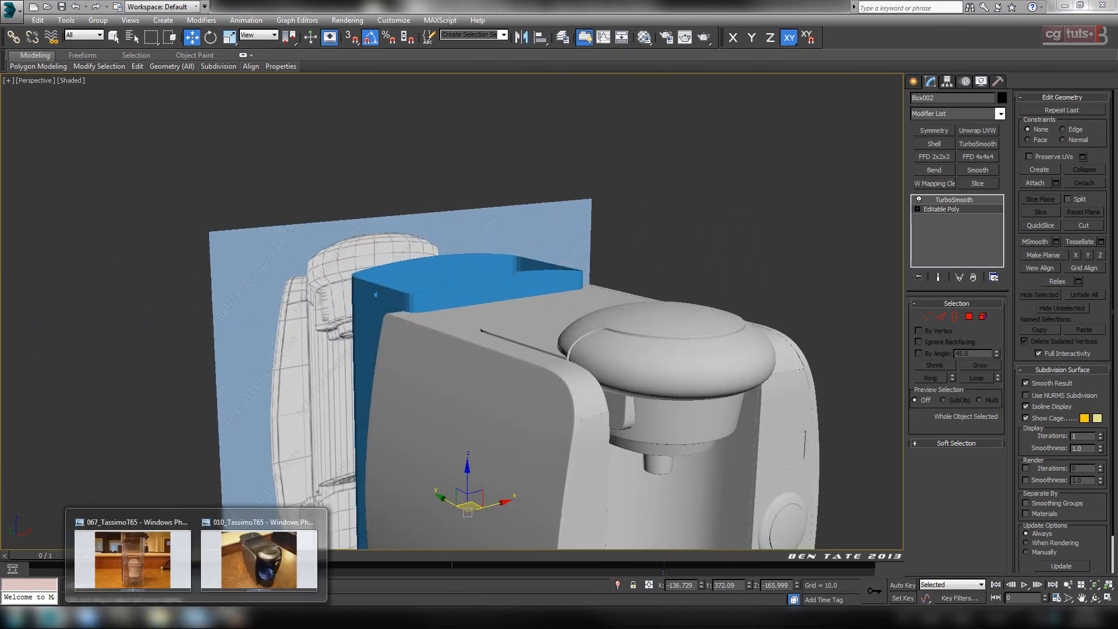
left_click(140, 556)
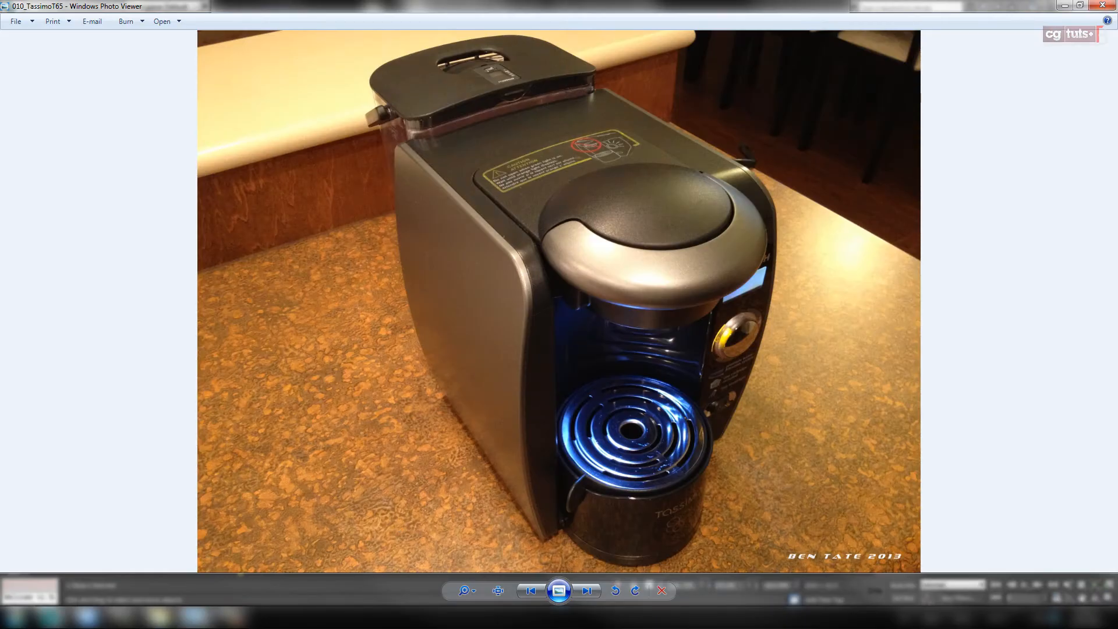
left_click(58, 616)
middle_click_drag(429, 413, 435, 427)
mouse_move(594, 435)
middle_mouse_down("alt")
mouse_move(679, 437)
mouse_move(654, 369)
mouse_move(526, 366)
mouse_move(610, 404)
middle_mouse_up("alt")
scroll(615, 432, "down", 3)
key("F4")
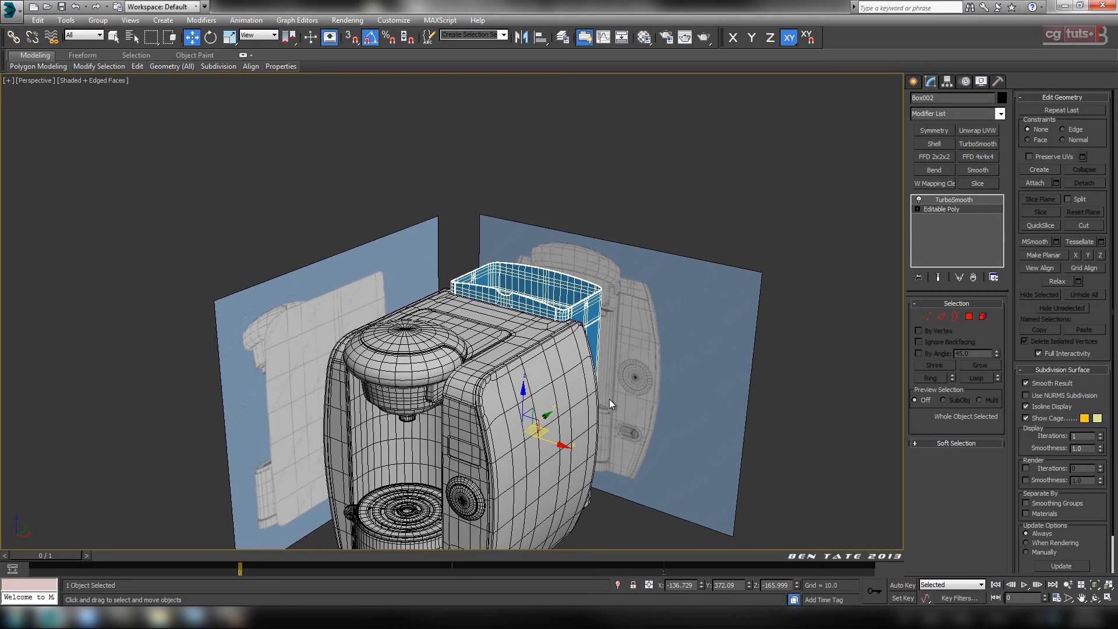
Step: Activate the tank's TurboSmooth level, hide the edged faces, and raise the whole tank slightly to about Z -163.4
scroll(610, 402, "up", 4)
left_click(942, 200)
middle_click_drag(632, 302, 728, 357)
key("F4")
scroll(594, 317, "up", 6)
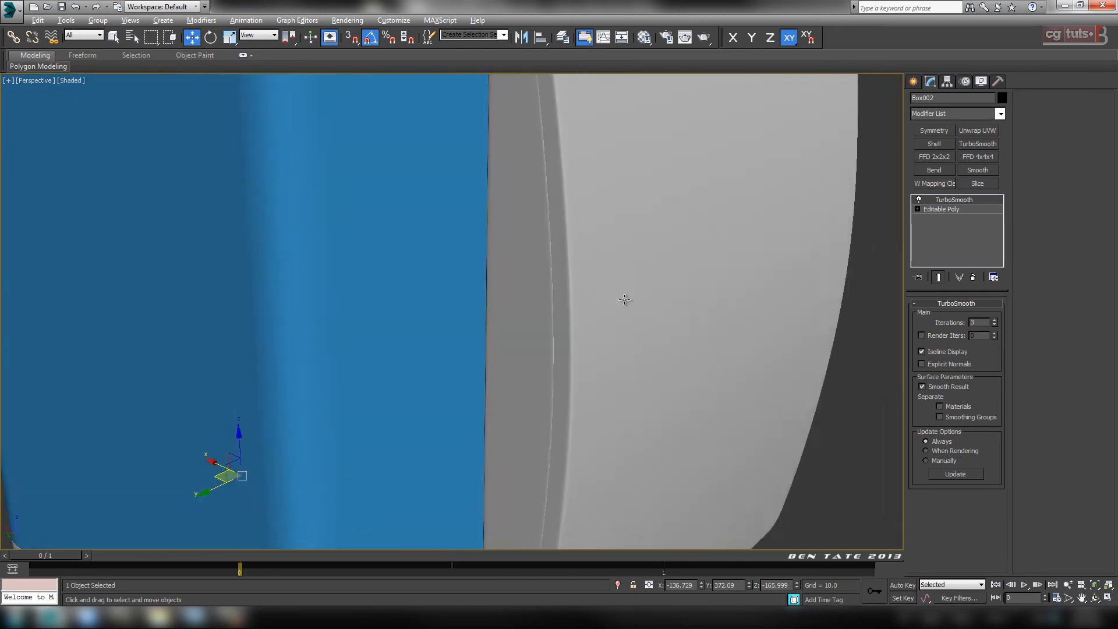
middle_click_drag(624, 300, 755, 348, "alt")
middle_click_drag(574, 434, 609, 400)
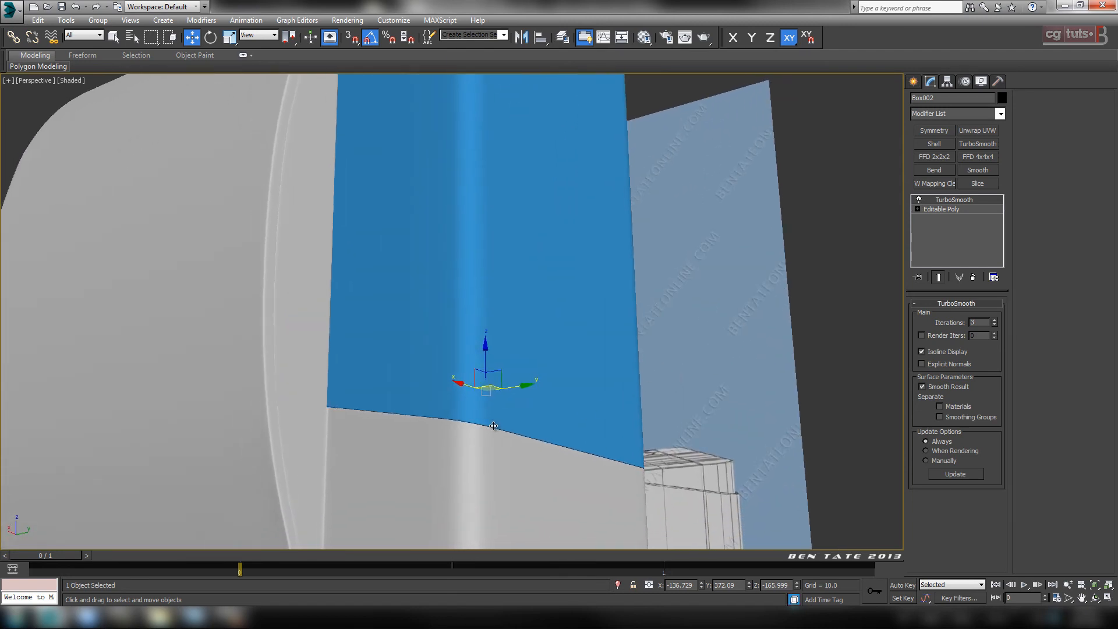
middle_click_drag(493, 426, 520, 417)
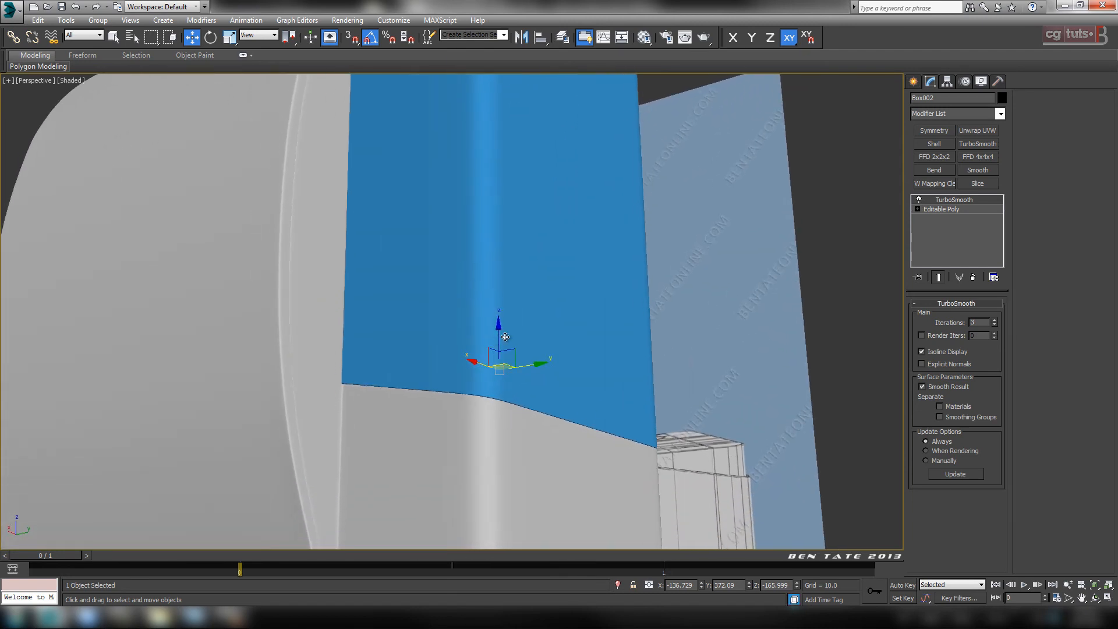
left_click_drag(495, 333, 496, 333)
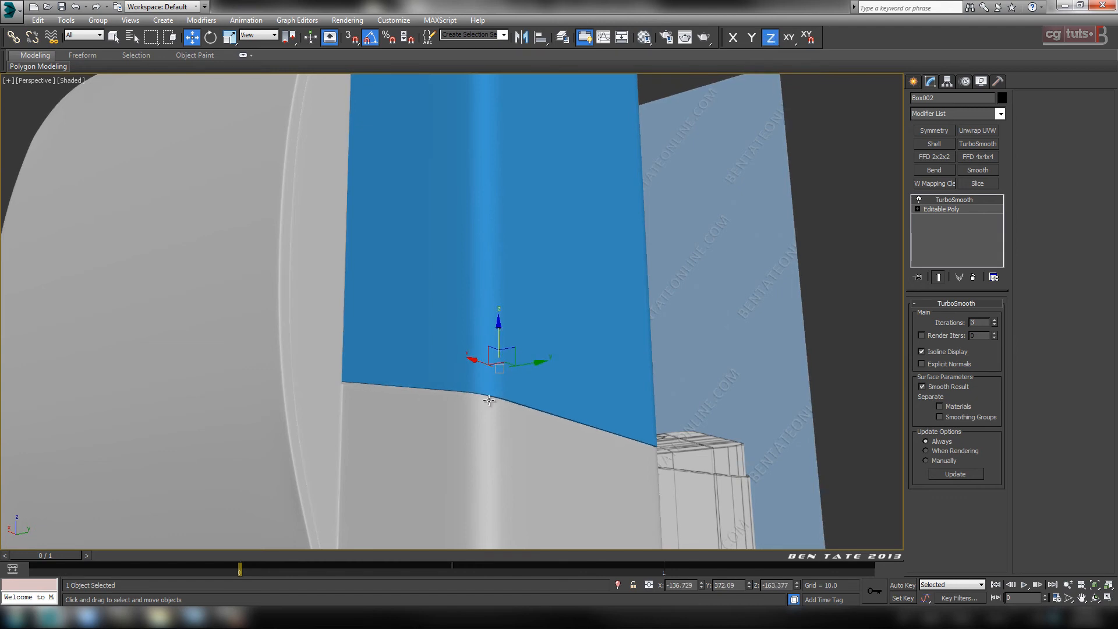
Step: Examine the seam between the tank's bottom edge and the machine base from the side and around the corners
scroll(488, 400, "up", 3)
scroll(483, 406, "down", 1)
scroll(489, 411, "up", 4)
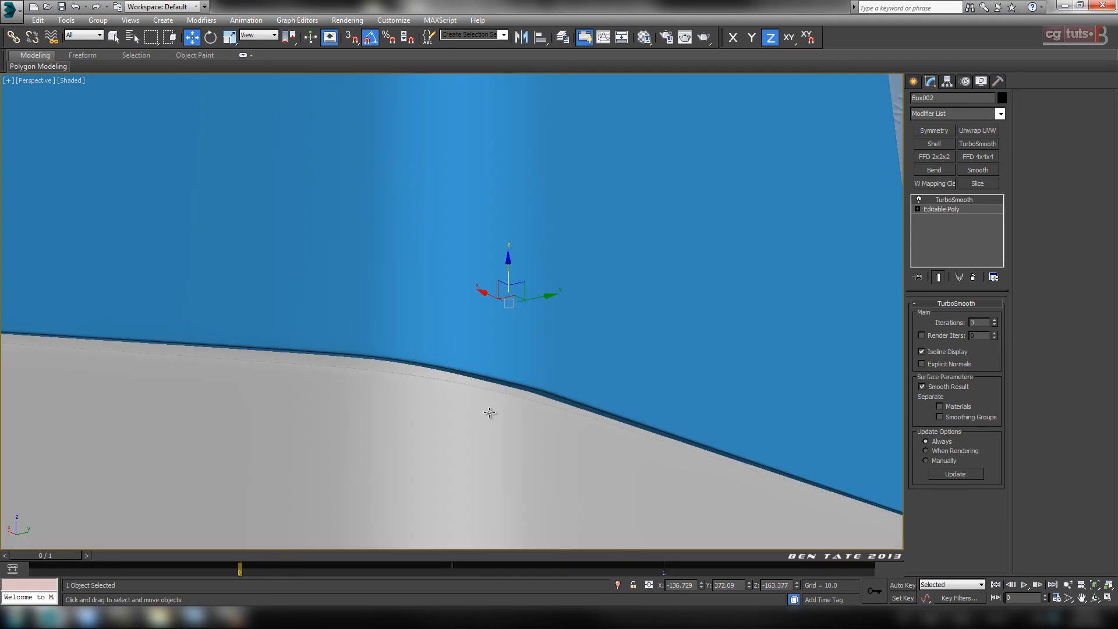
middle_click_drag(162, 450, 260, 413, "alt")
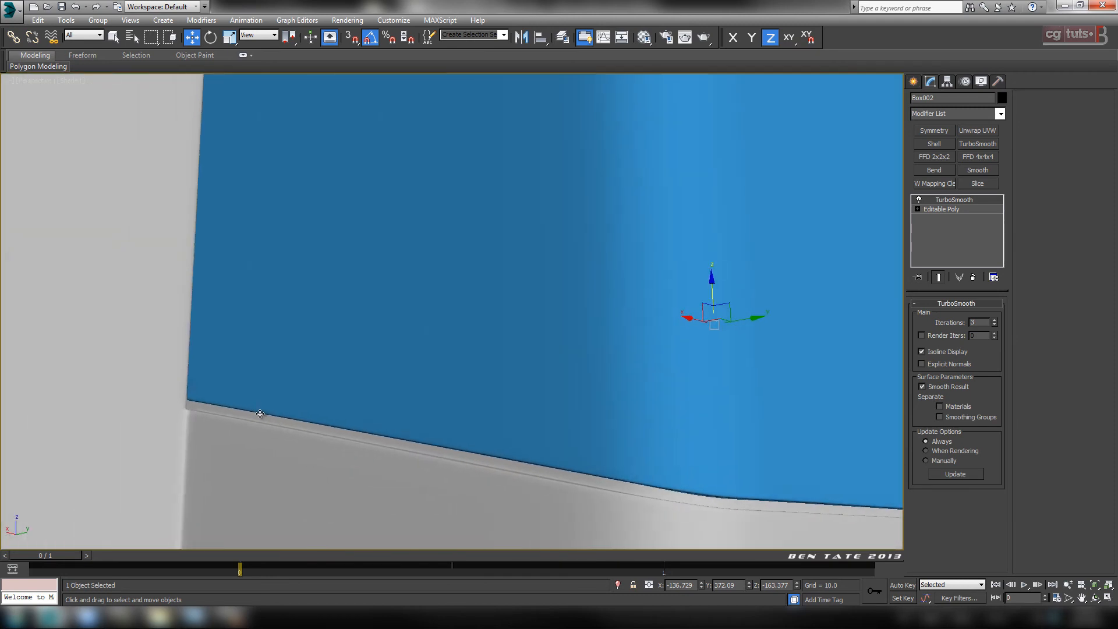
middle_click_drag(513, 463, 343, 450)
middle_click_drag(571, 469, 457, 464, "alt")
scroll(510, 459, "down", 3)
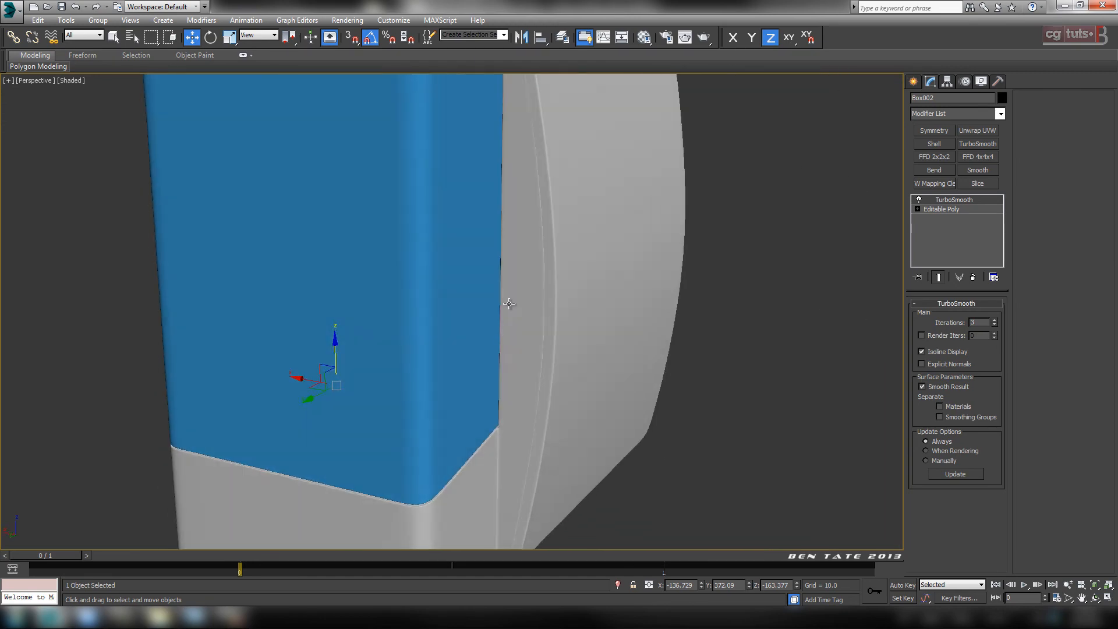
Step: Show edged faces on the complete coffee machine and deselect the water tank
mouse_move(493, 150)
middle_mouse_down()
mouse_move(503, 284)
mouse_move(494, 349)
mouse_move(429, 407)
mouse_move(388, 411)
mouse_move(332, 384)
mouse_move(264, 445)
mouse_move(437, 427)
mouse_move(522, 364)
mouse_move(583, 374)
mouse_move(644, 354)
mouse_move(663, 270)
mouse_move(626, 309)
mouse_move(599, 314)
mouse_move(637, 374)
mouse_move(531, 364)
mouse_move(457, 411)
mouse_move(533, 415)
mouse_move(629, 394)
mouse_move(640, 262)
mouse_move(616, 368)
mouse_move(666, 363)
mouse_move(644, 357)
middle_mouse_up()
scroll(583, 375, "down", 5)
key("F4")
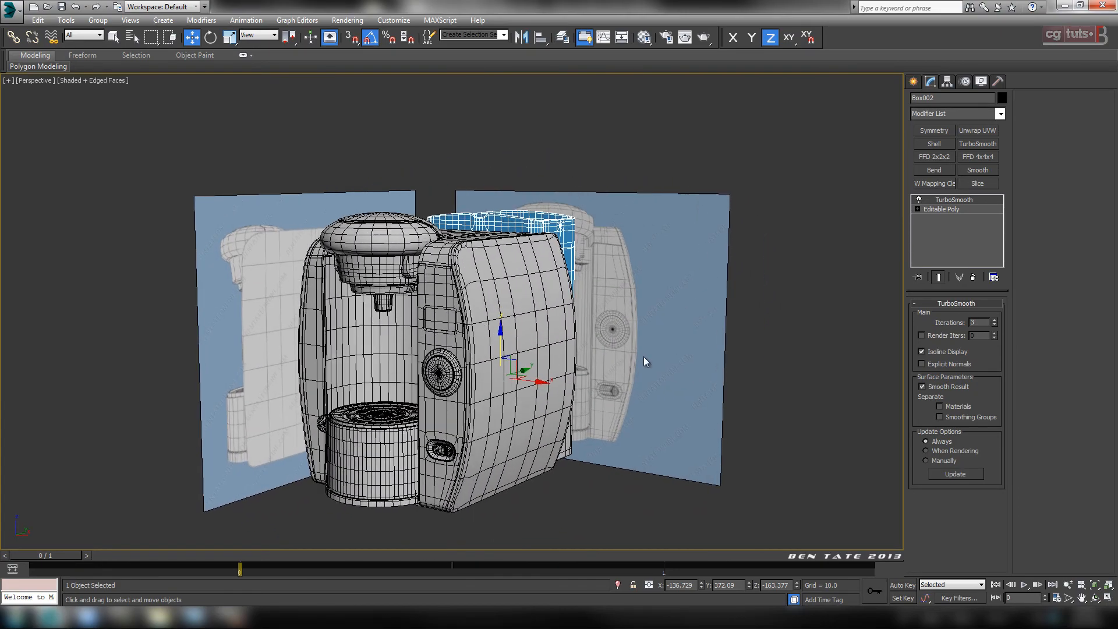
left_click(773, 406)
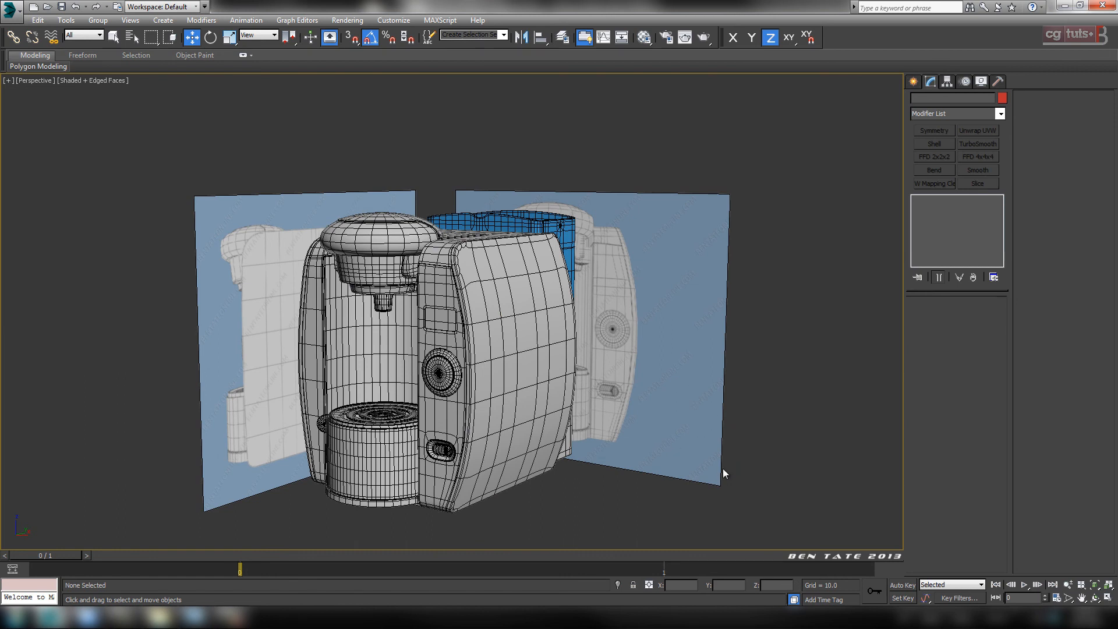